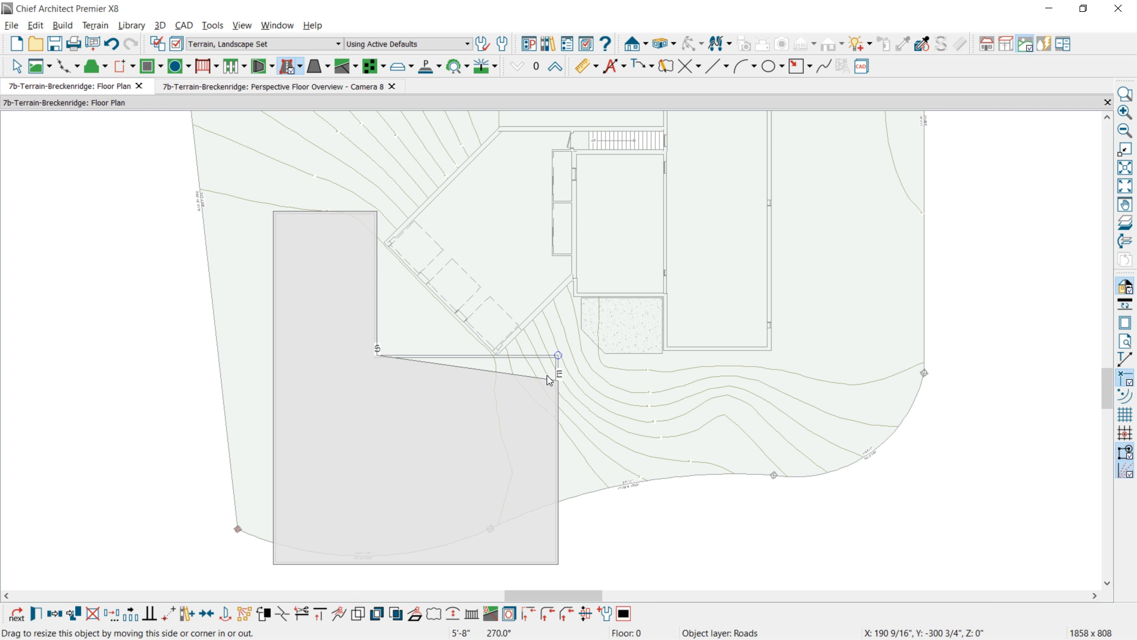
- Reshape the driveway polyline so its slanted edge is parallel to the garage front wall and flush against it
drag(378, 355, 371, 235)
click(560, 379)
drag(559, 380, 547, 401)
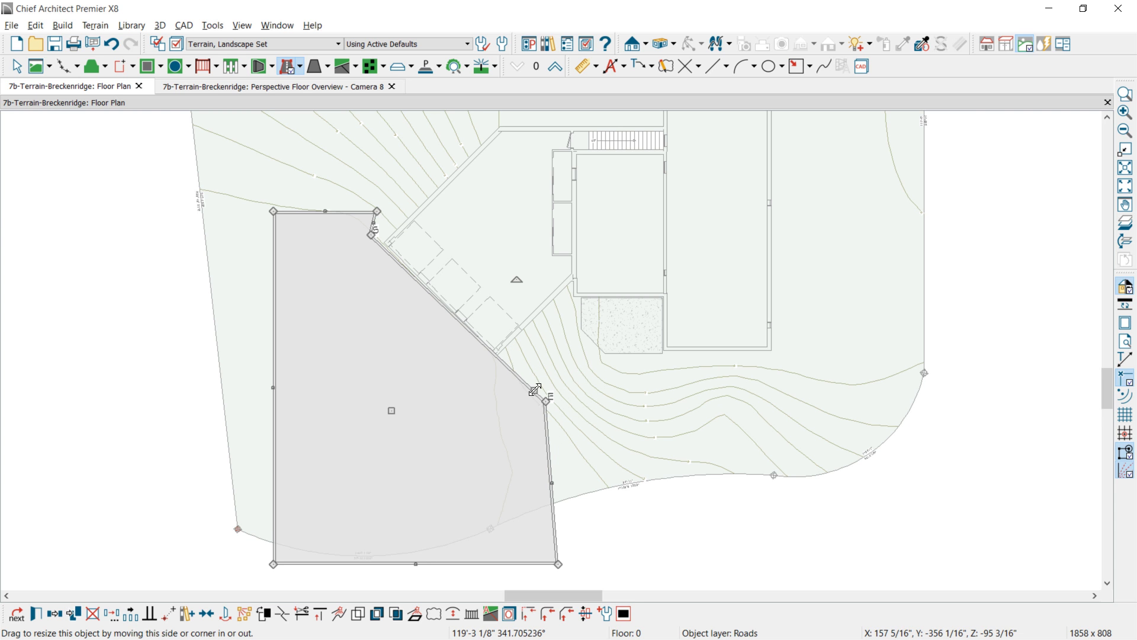
click(150, 617)
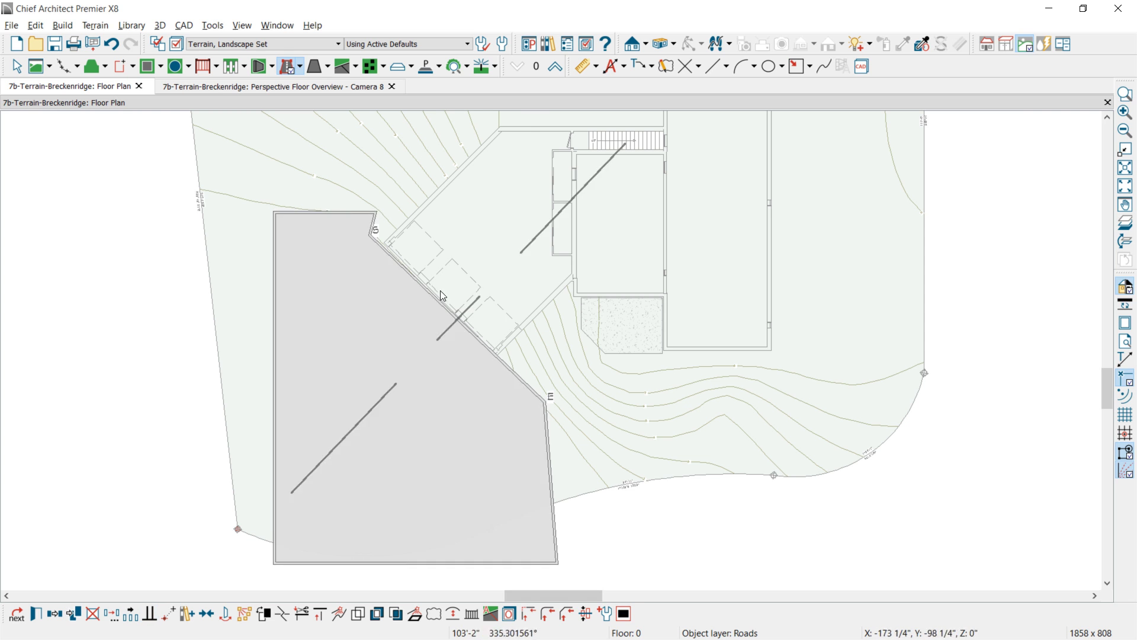
click(468, 324)
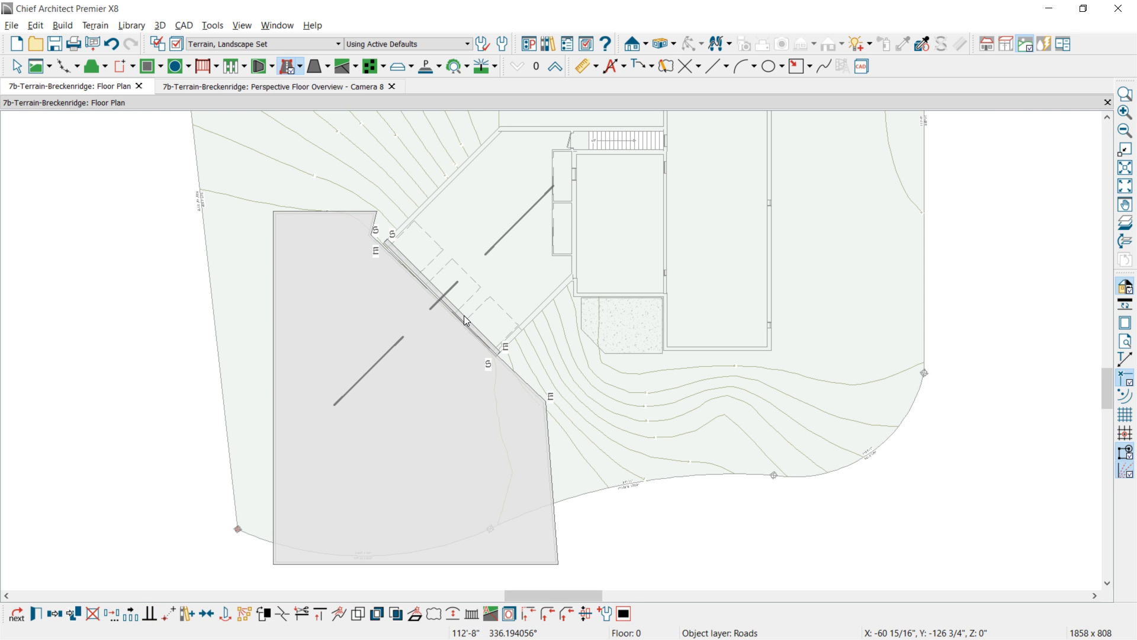
click(466, 321)
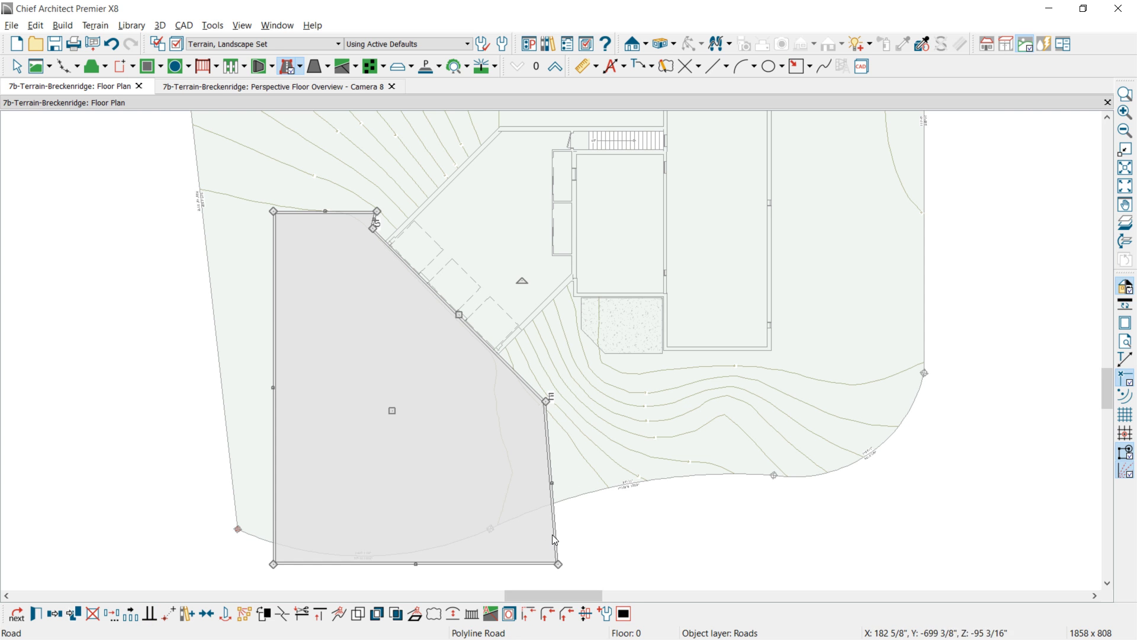
- Snap the driveway's lower street corner to the terrain perimeter corner and pull its upper corners and outer side in towards the garage
drag(558, 563, 493, 531)
middle_drag(355, 228, 408, 377)
scroll(407, 377, up, 4)
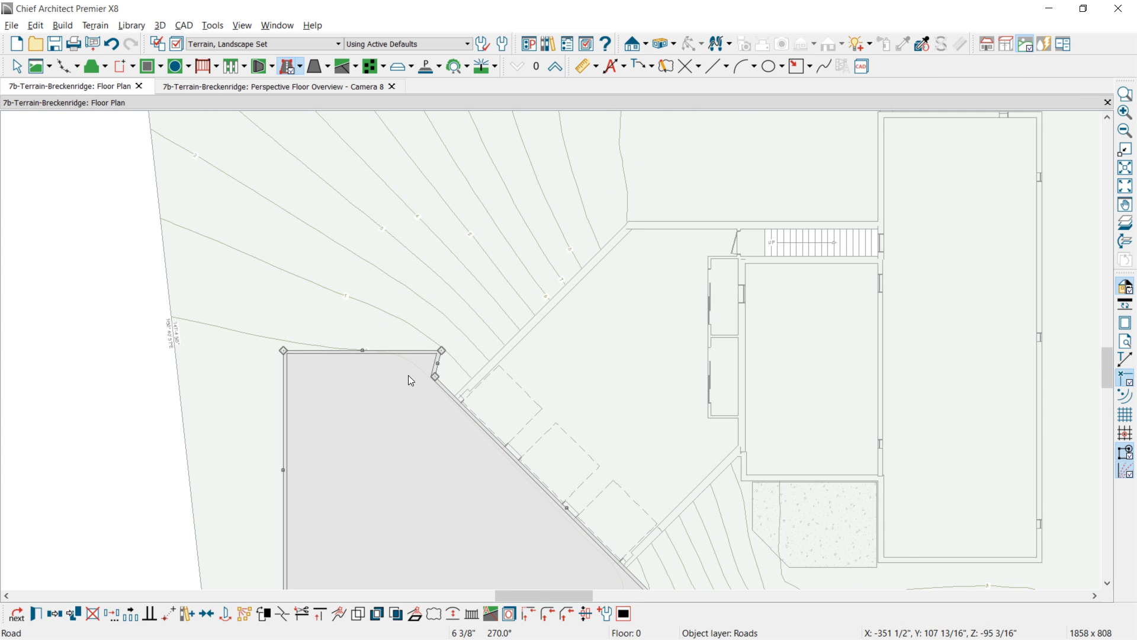
drag(451, 376, 464, 385)
drag(464, 336, 377, 421)
scroll(378, 421, down, 2)
middle_drag(447, 475, 450, 256)
scroll(449, 257, down, 2)
drag(320, 173, 379, 278)
scroll(423, 255, up, 2)
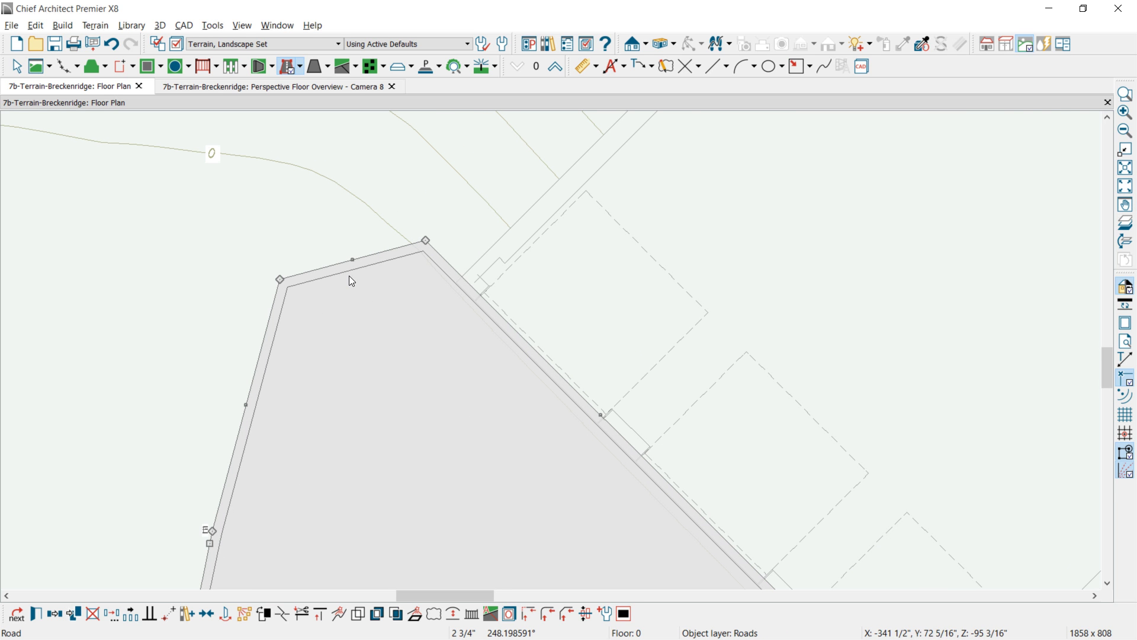
- Add a break to the driveway's short upper edge, align the corner with the garage and convert that segment to an arc
key(b)
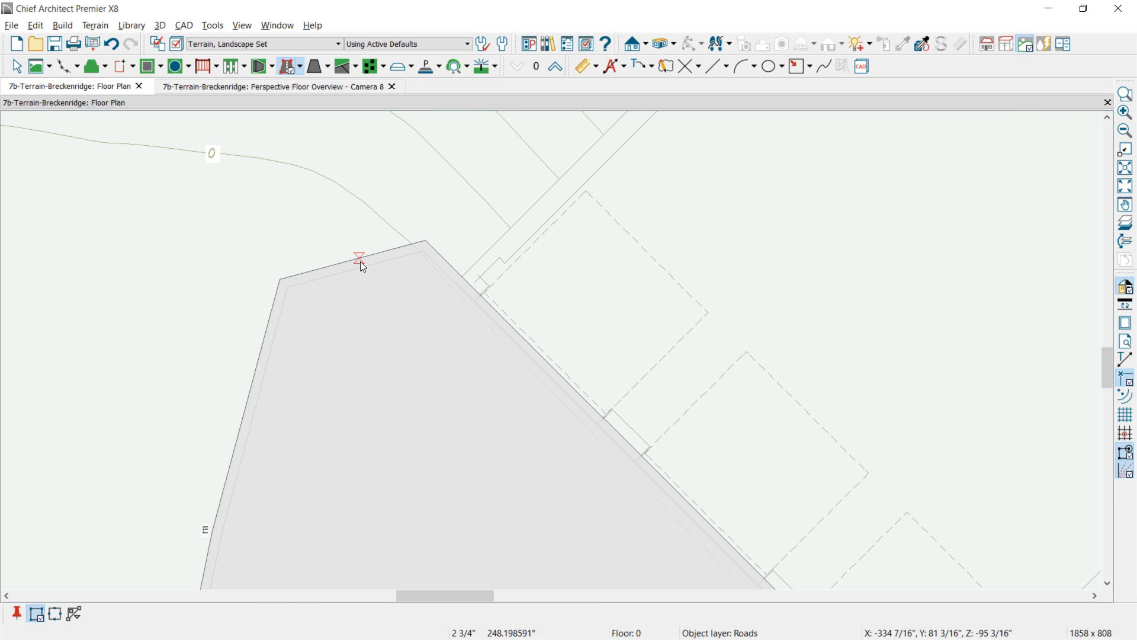
click(360, 261)
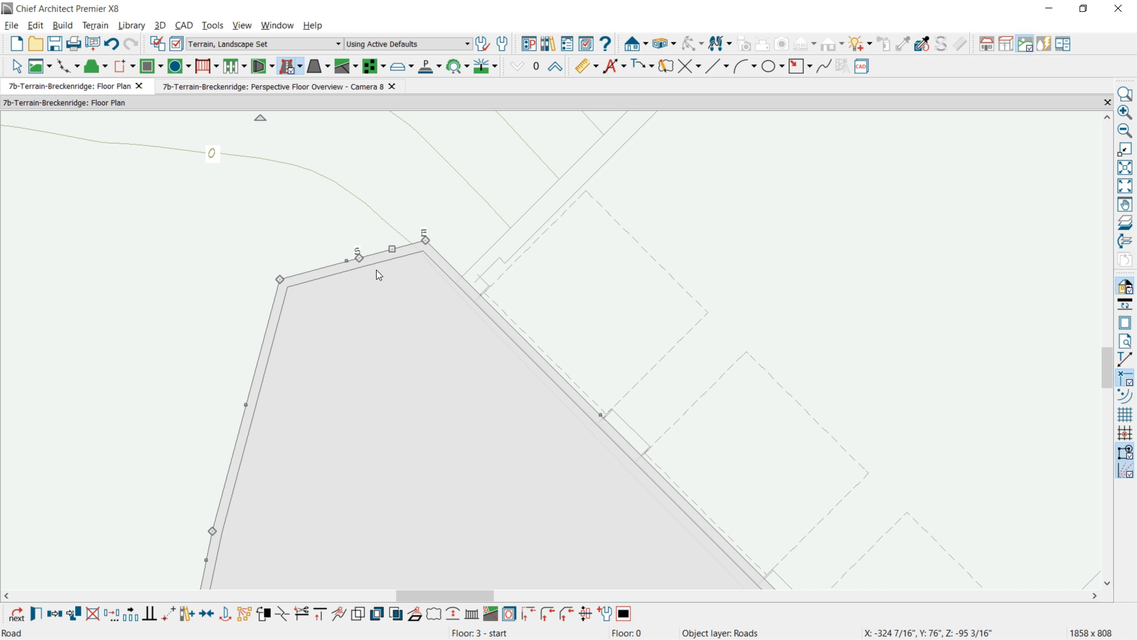
drag(426, 242, 445, 258)
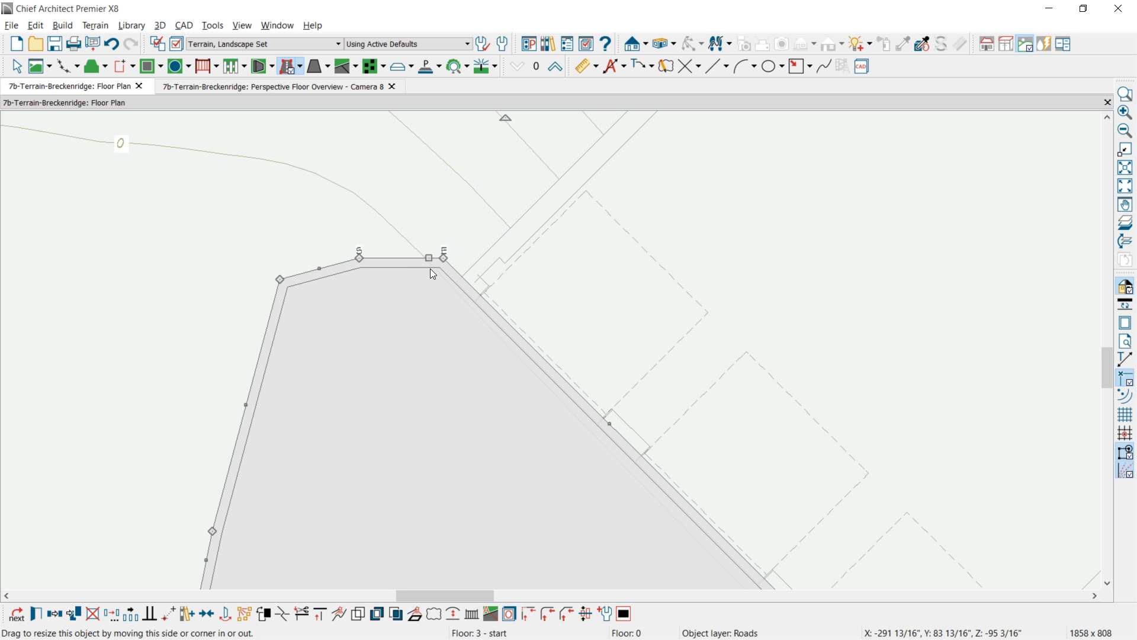
click(454, 617)
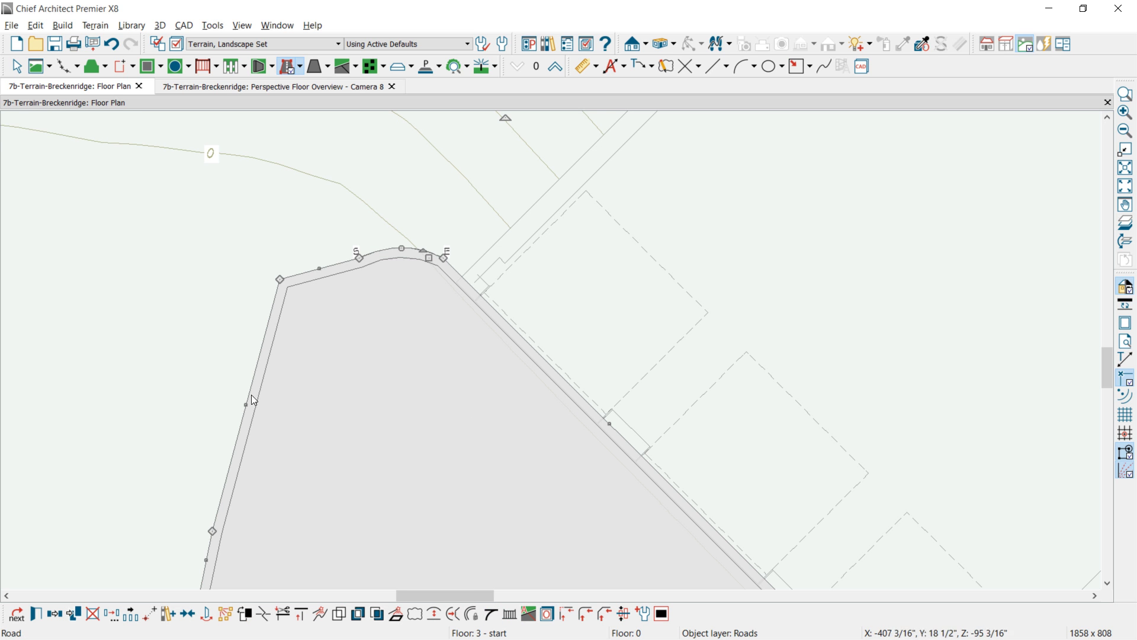
- Shift the driveway's outer side inward and curve the adjoining upper segments into one smooth rounded end
drag(246, 405, 276, 409)
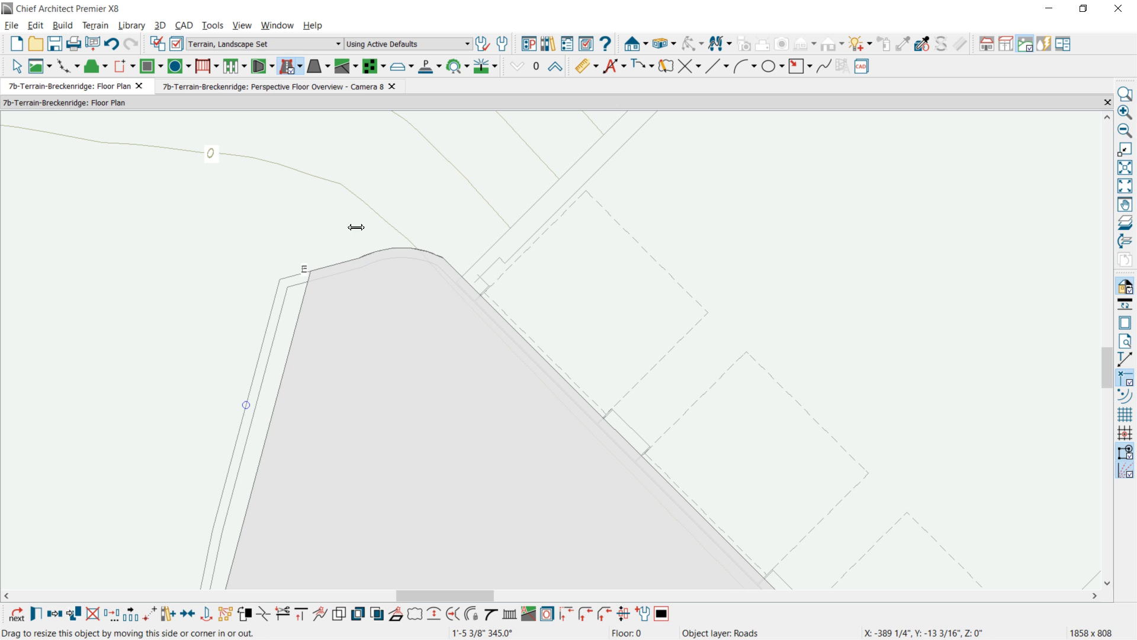
click(337, 264)
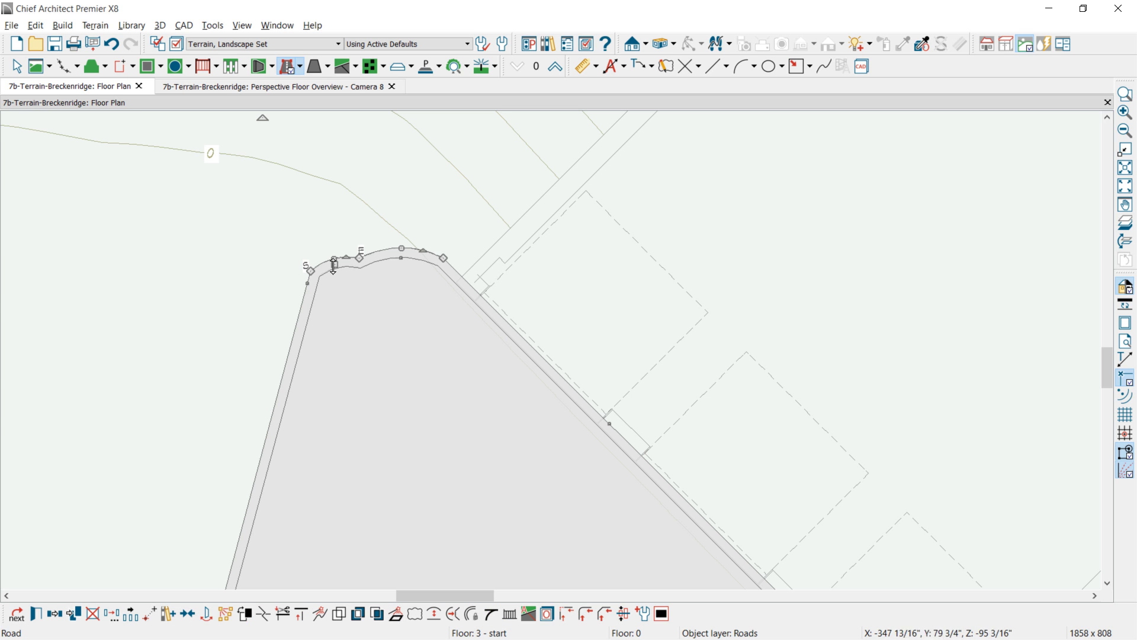
drag(424, 250, 341, 247)
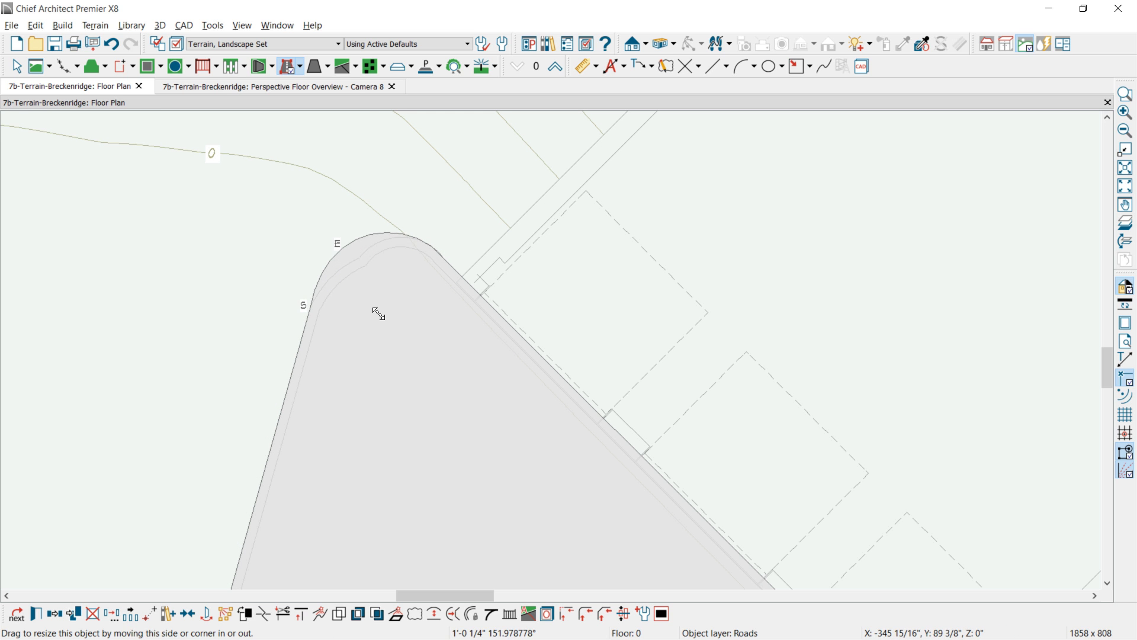
scroll(452, 378, down, 3)
- Move the driveway's street-side edge outward past the terrain perimeter and check it in the perspective overview
click(300, 447)
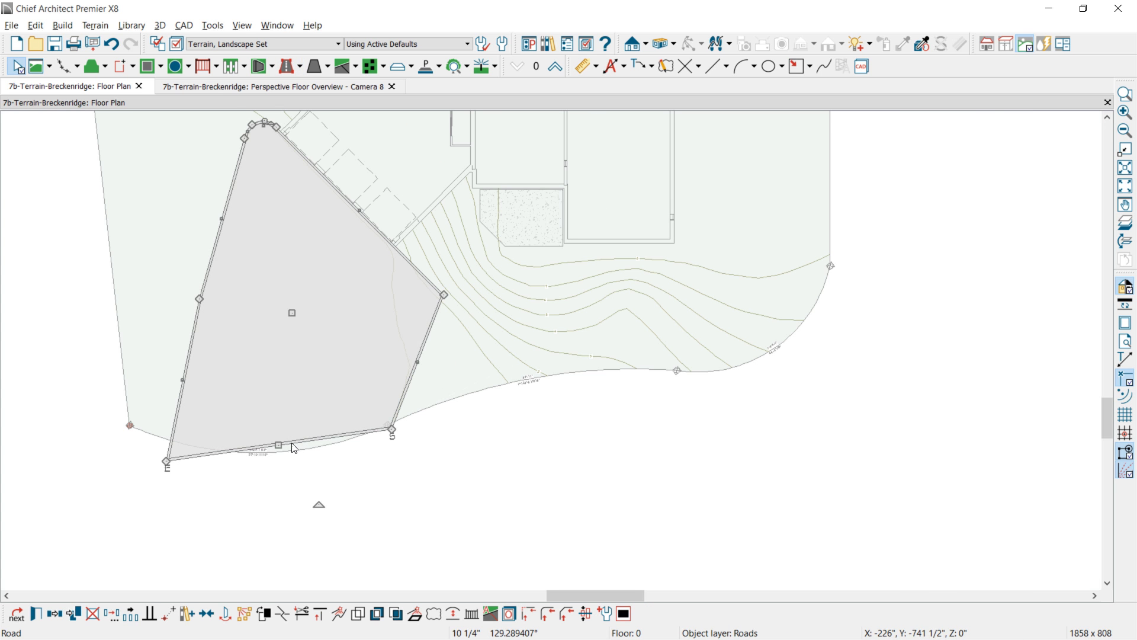
drag(279, 446, 278, 465)
click(342, 87)
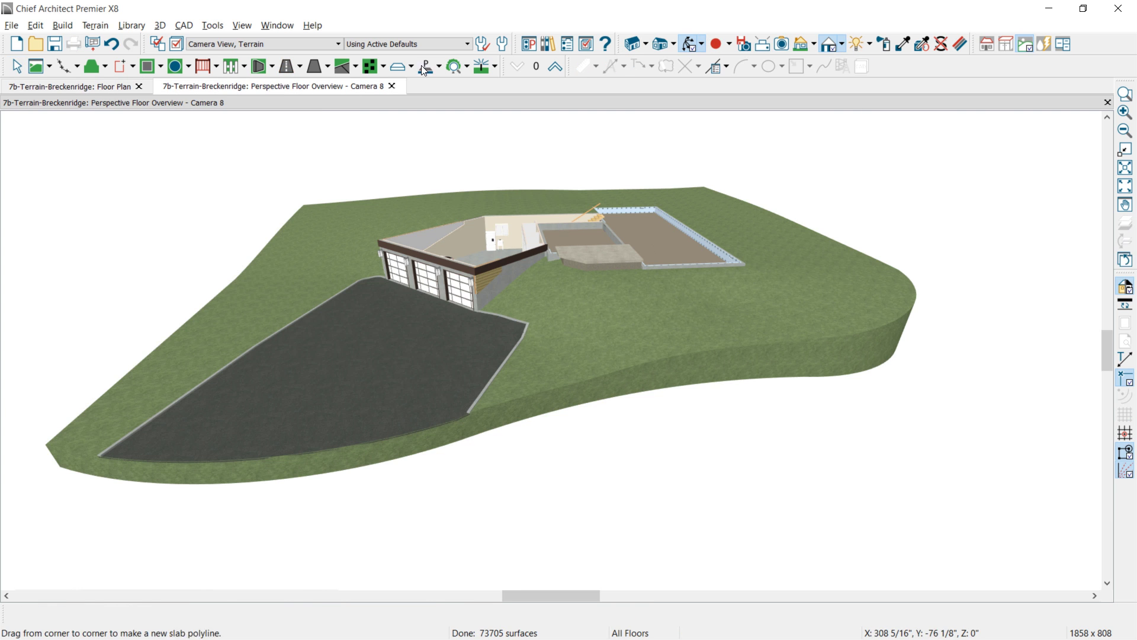
- Turn off Has Curb in the driveway's road specification
click(341, 332)
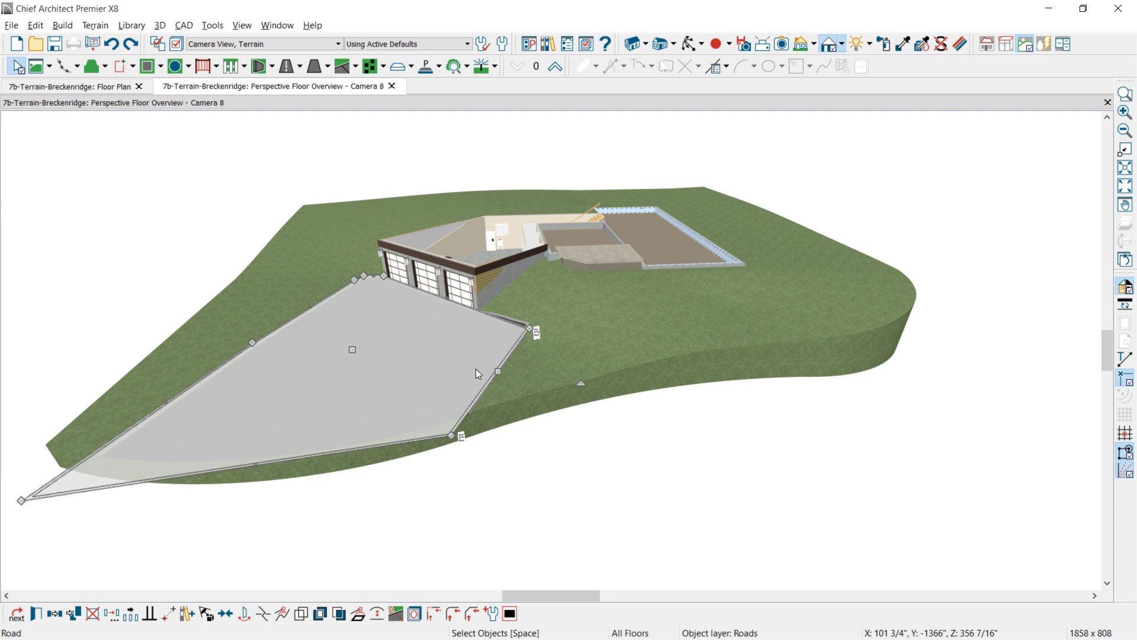
double_click(478, 373)
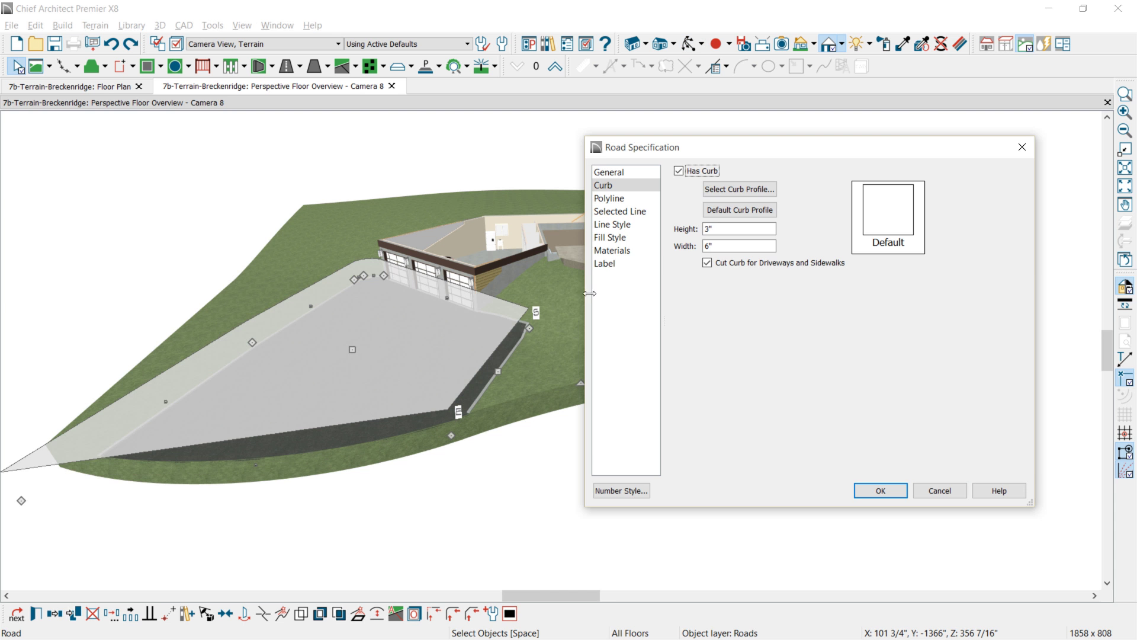
click(683, 171)
click(881, 490)
- Reshape the driveway in the floor plan with curved sides and a street edge following the terrain perimeter, and check it in 3D
click(113, 96)
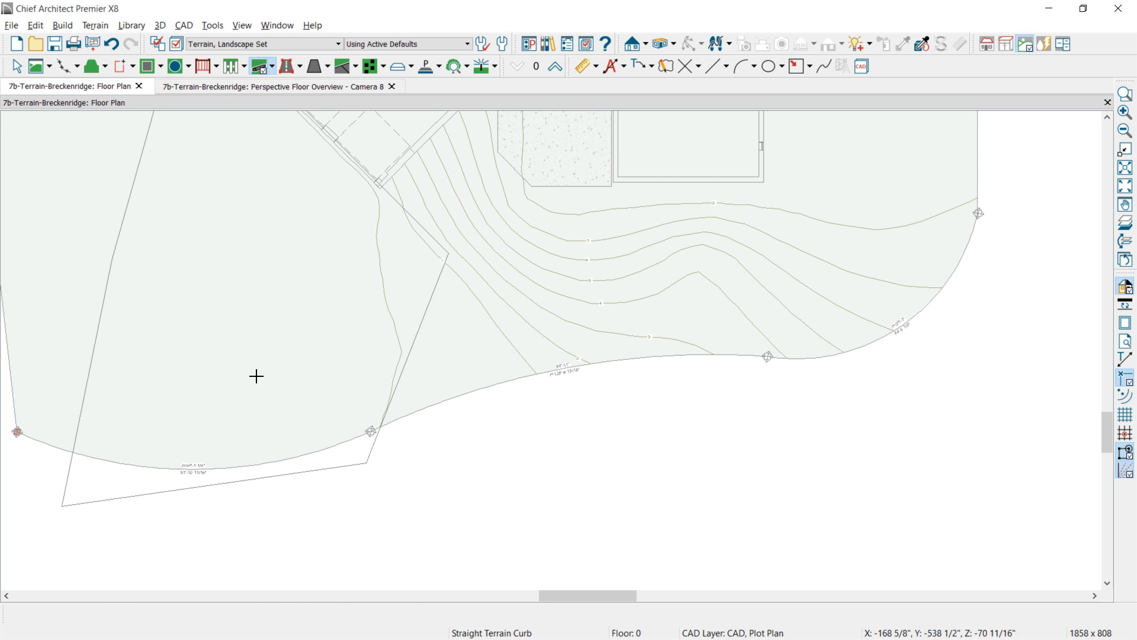
key(space)
click(255, 474)
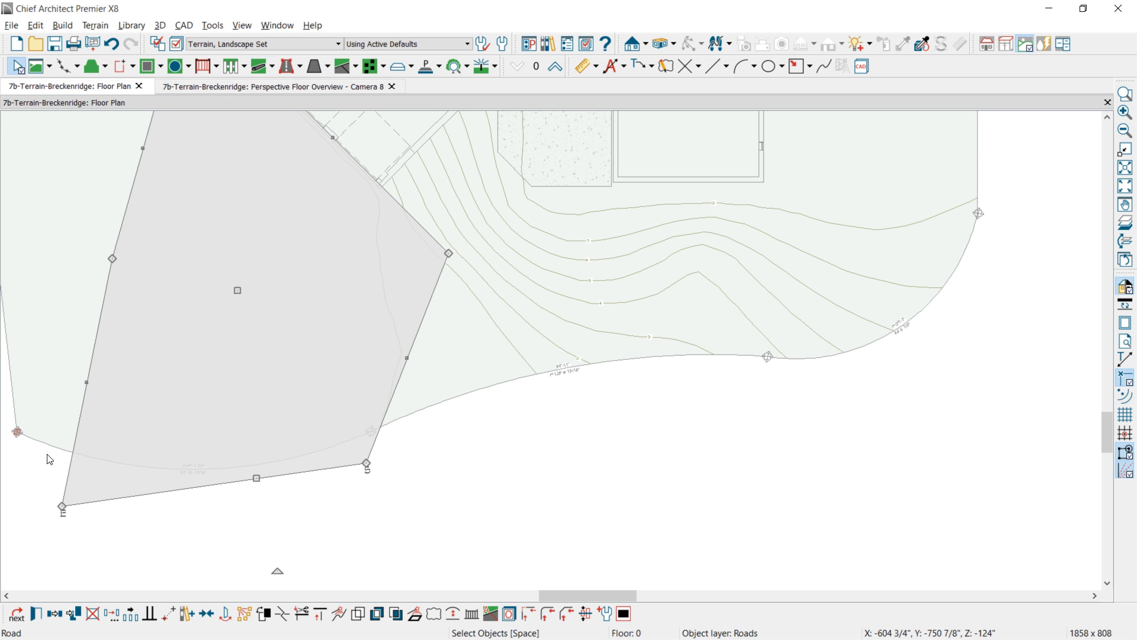
middle_drag(237, 256, 254, 354)
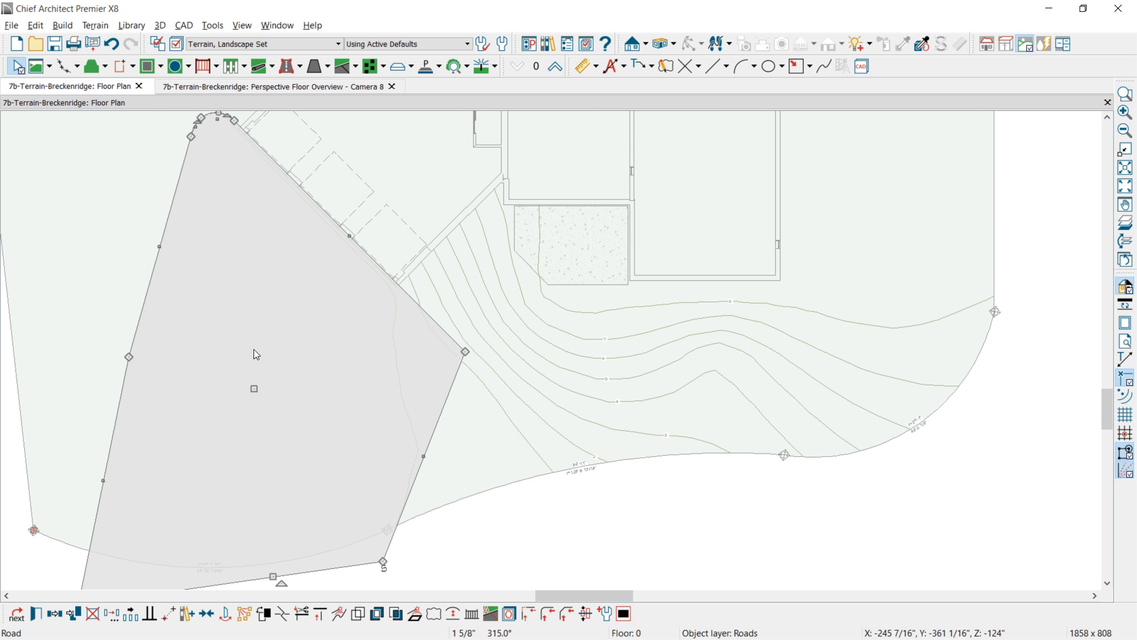
scroll(253, 353, down, 1)
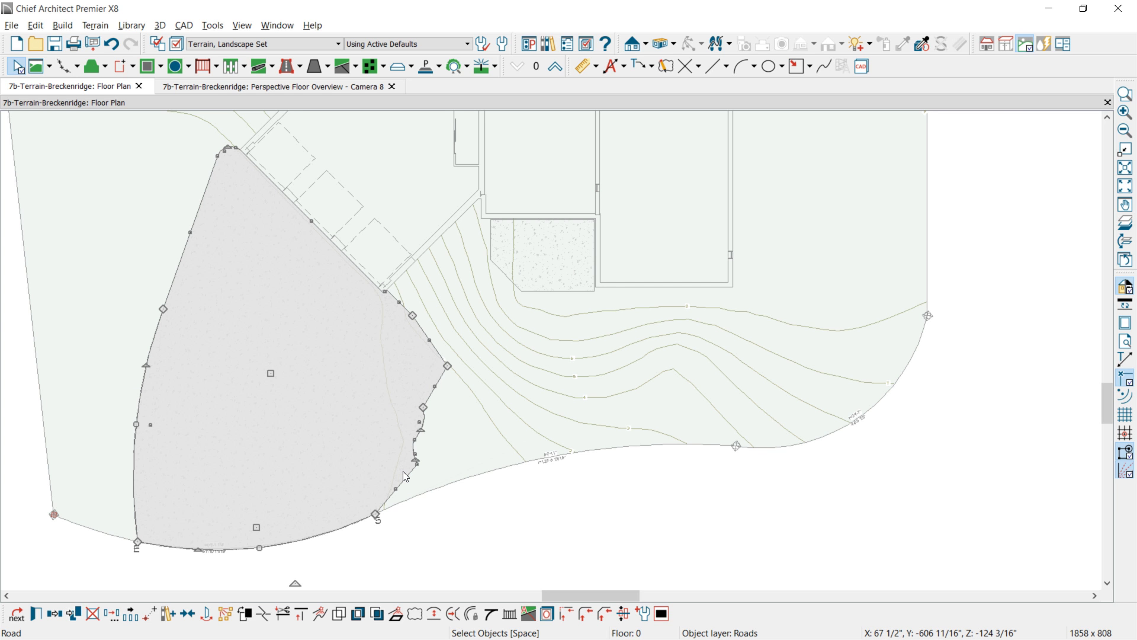
click(213, 88)
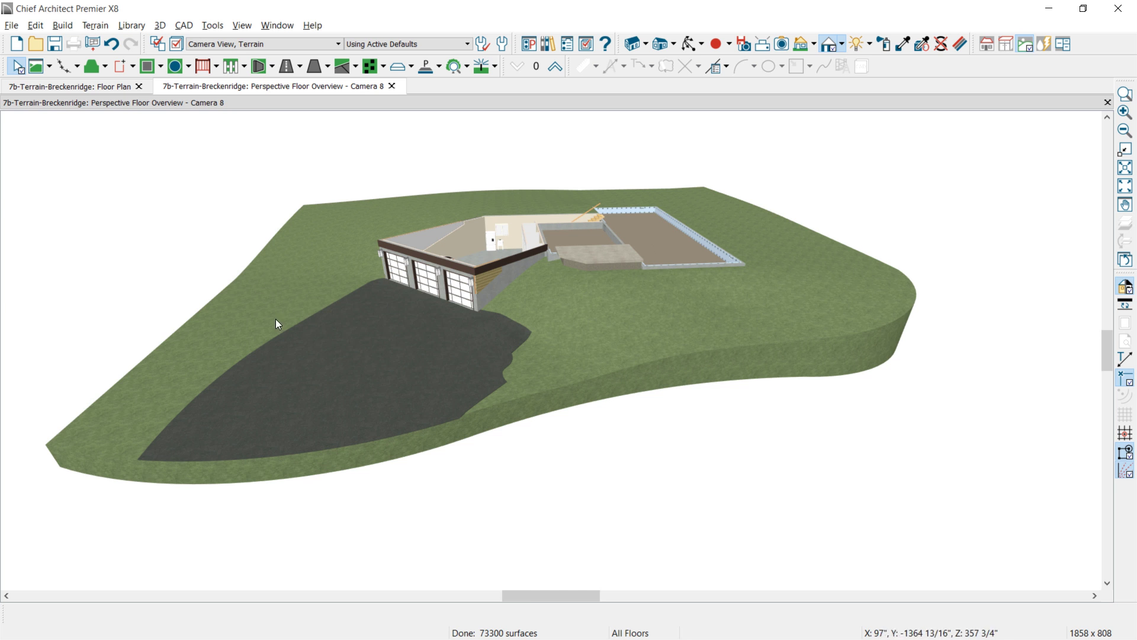
- Draw a straight terrain curb along the driveway's last side segment, ending at the terrain perimeter corner
click(77, 94)
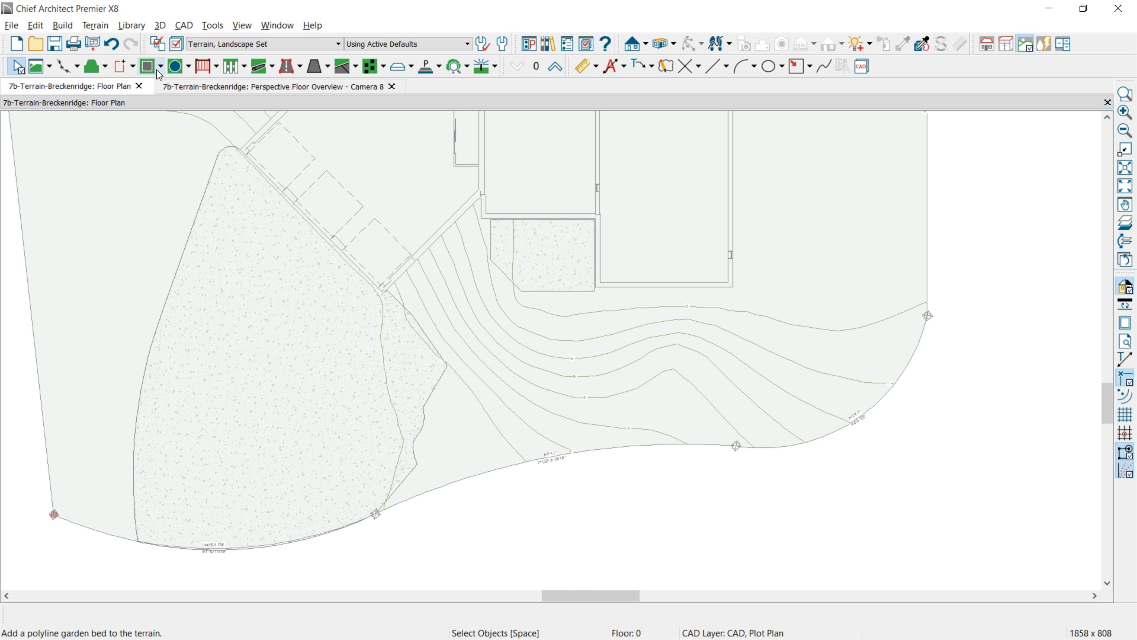
click(273, 67)
click(314, 158)
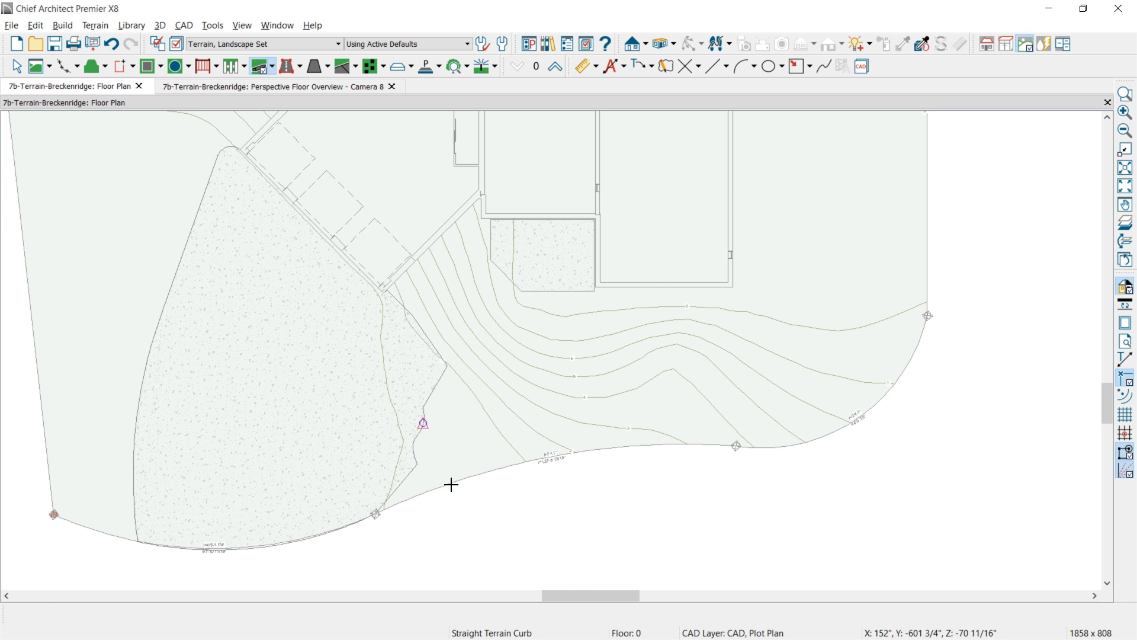
scroll(437, 484, up, 2)
scroll(398, 447, up, 1)
click(394, 439)
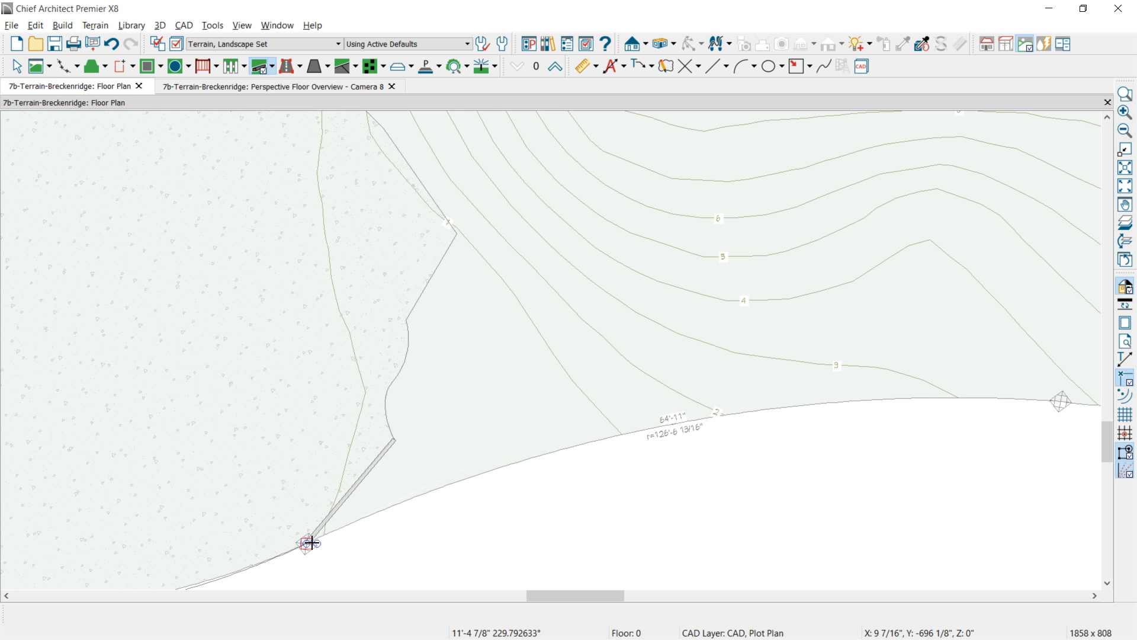
- Set the new terrain curb's width to 6 inches and check it in the perspective overview
click(327, 513)
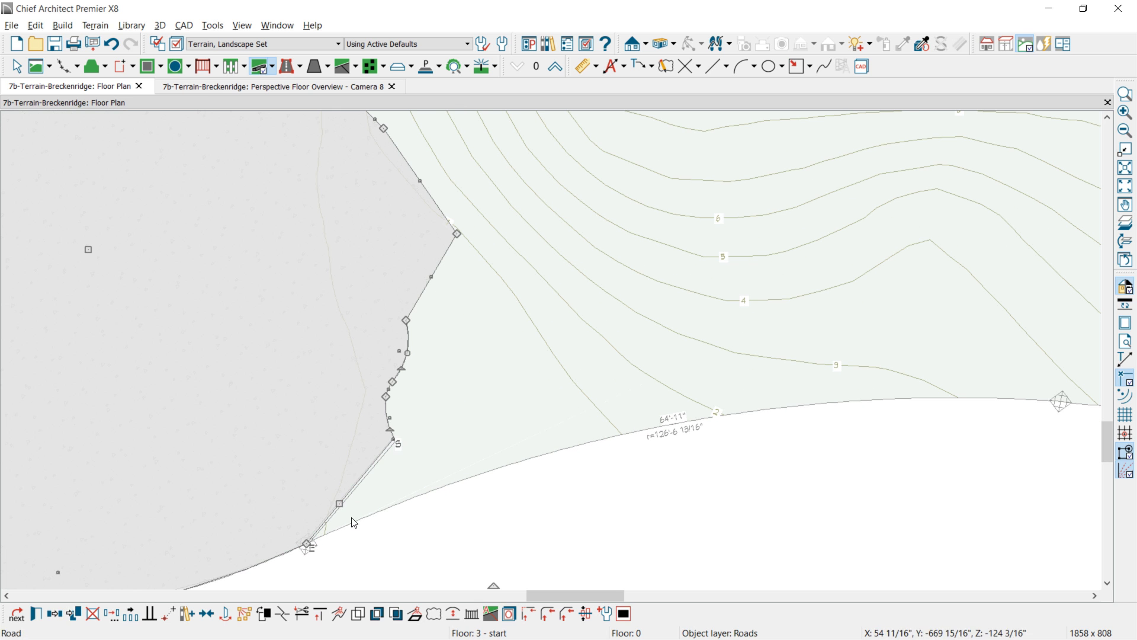
double_click(355, 526)
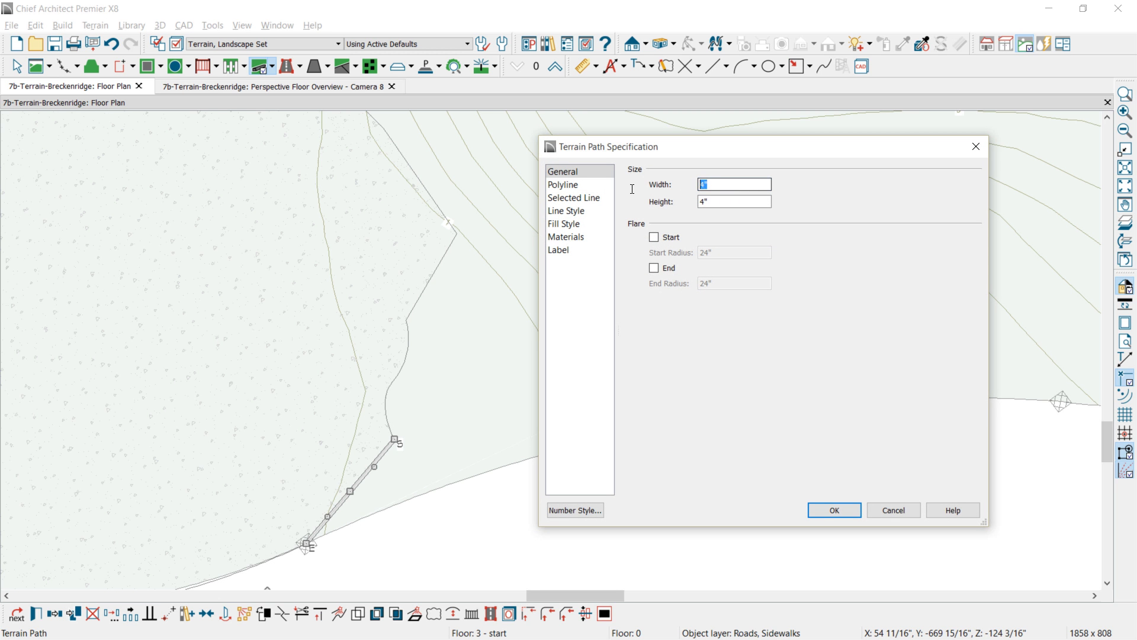
text(6)
key(Tab)
click(835, 510)
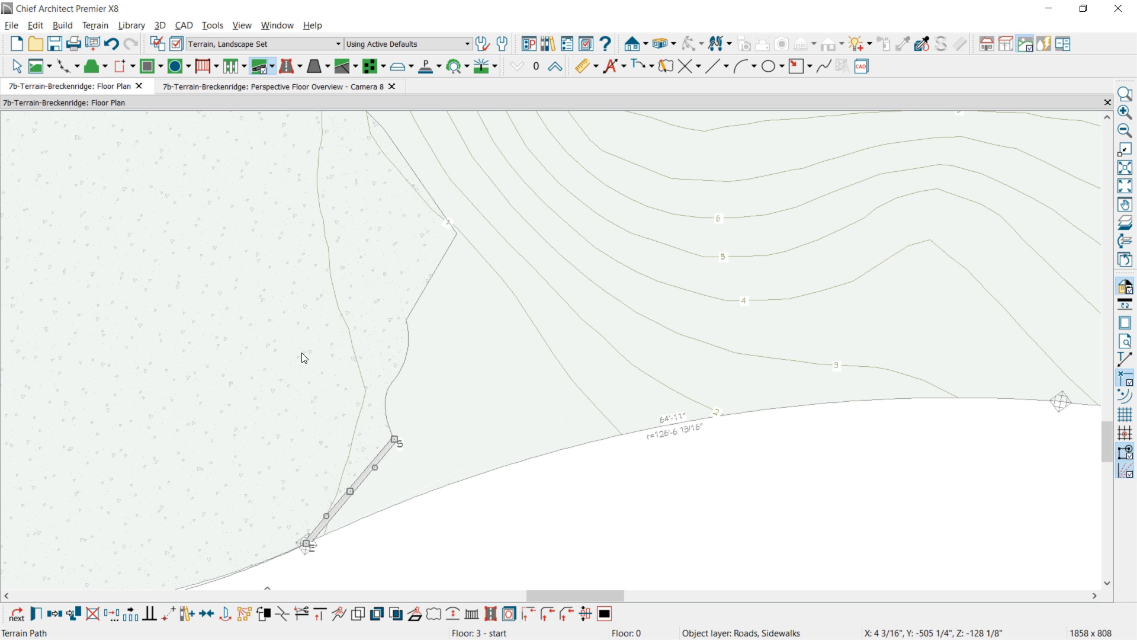
scroll(302, 358, down, 4)
middle_drag(302, 358, 384, 358)
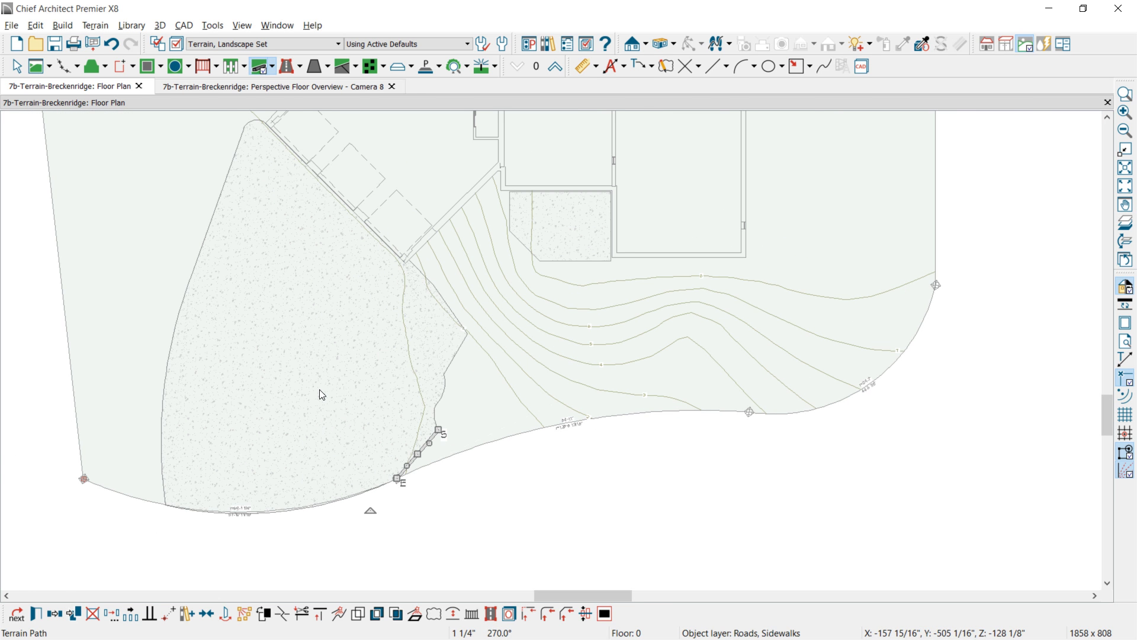
click(323, 87)
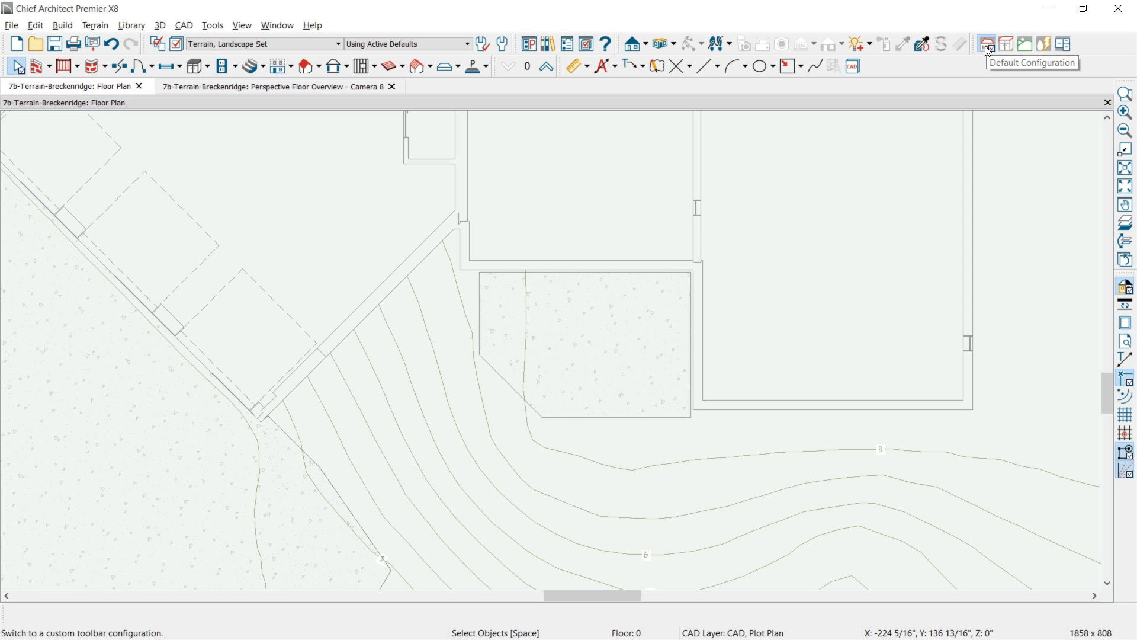
- Draw straight stairs outward from the angled edge of the concrete patio slab, towards the slope
click(252, 66)
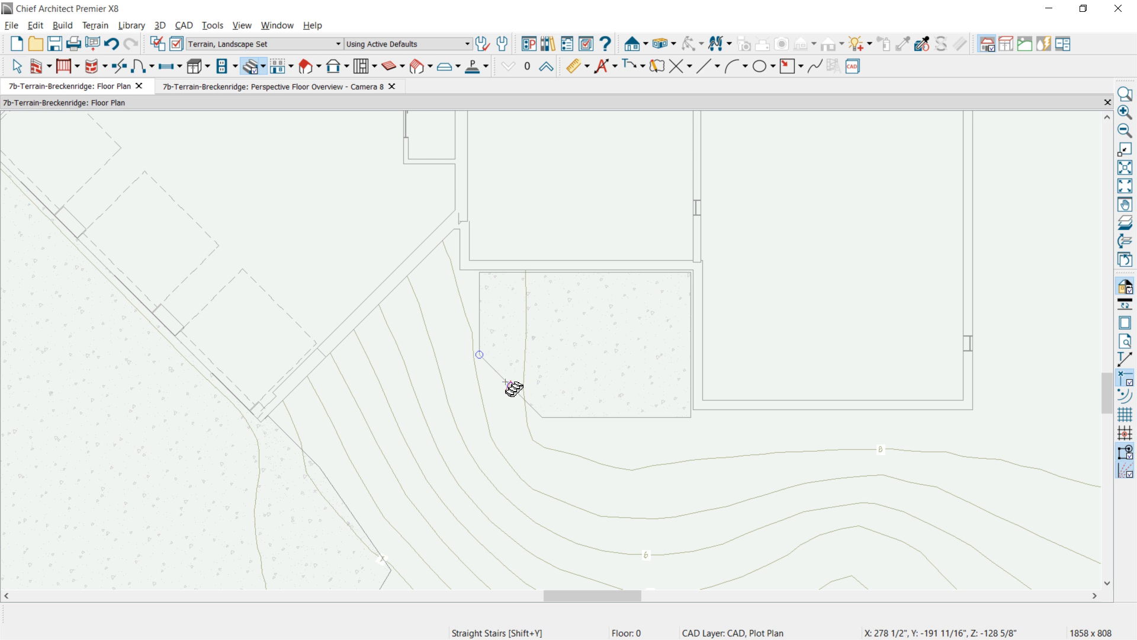
drag(507, 383, 478, 414)
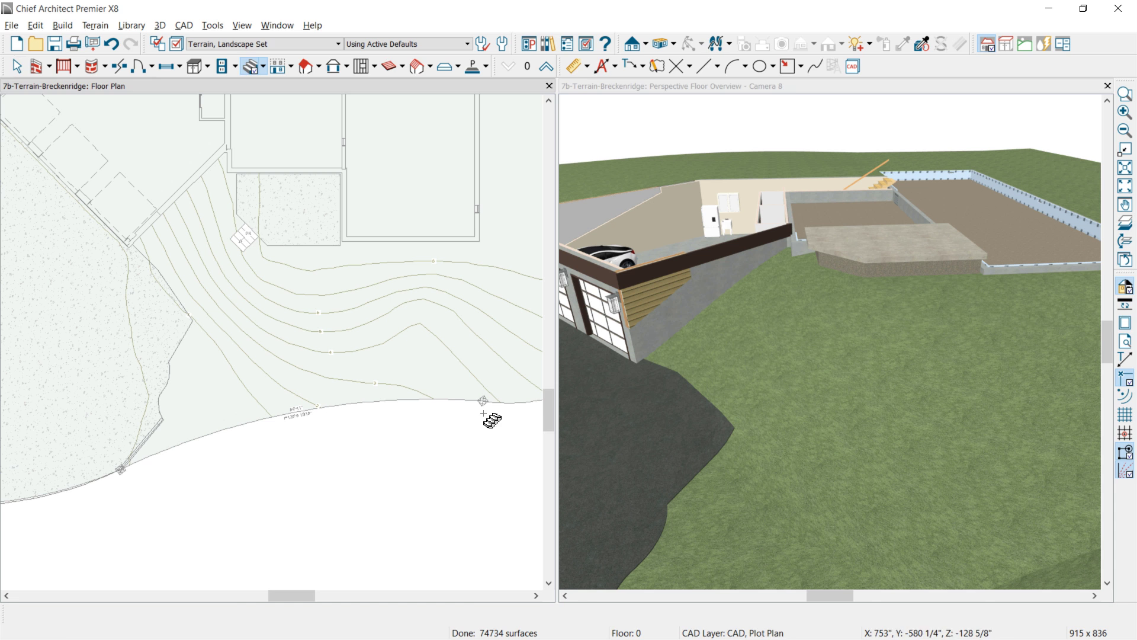
- Switch the perspective overview to the transparent Glass House rendering to reveal the stairs below the terrain
click(796, 65)
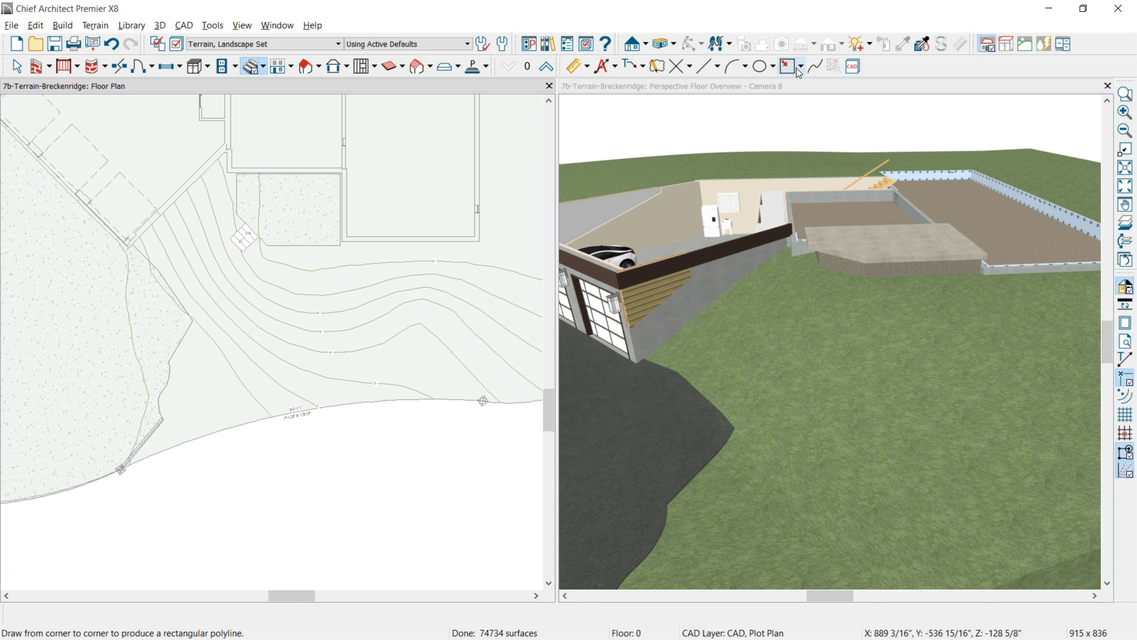
click(801, 86)
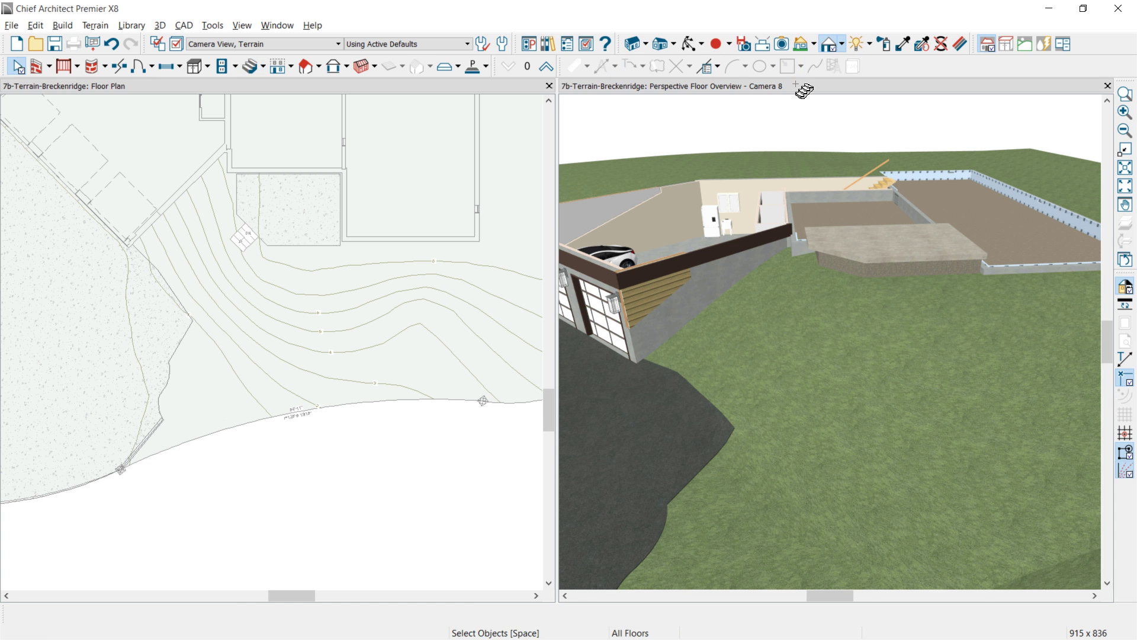
click(842, 45)
click(856, 94)
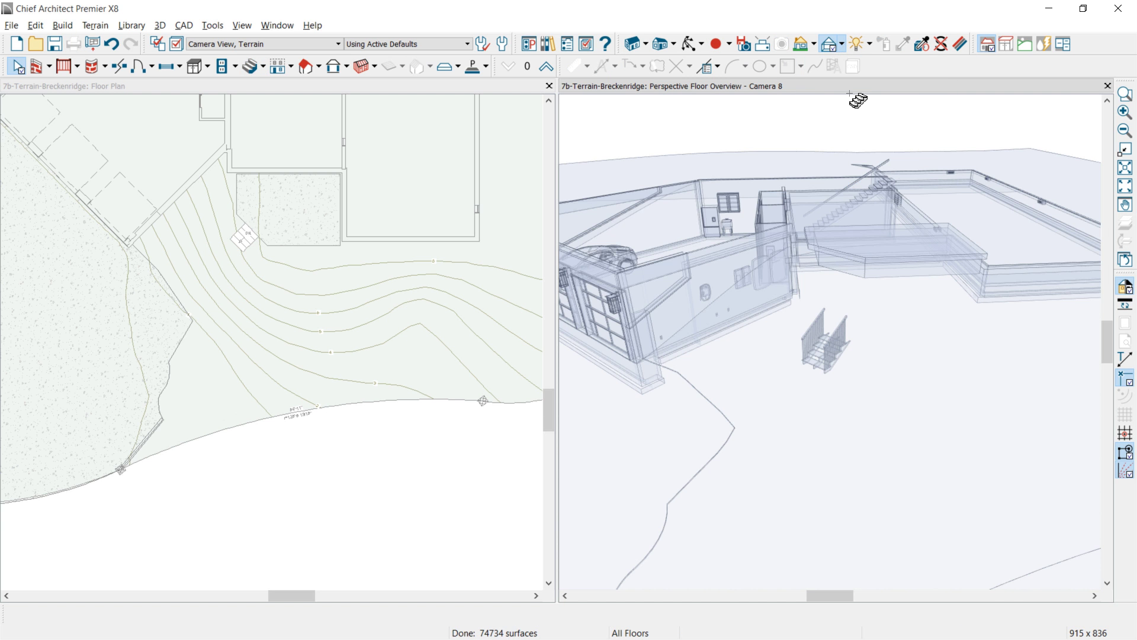
- Inspect the top elevation of the concrete patio slab in its polyline solid specification
click(866, 245)
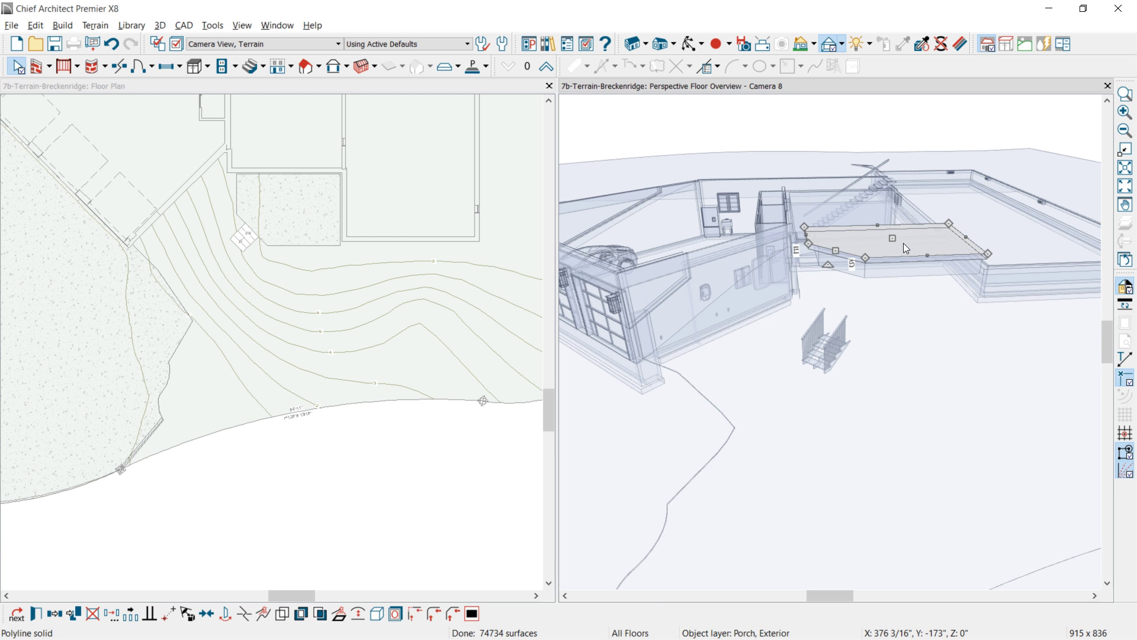
double_click(904, 242)
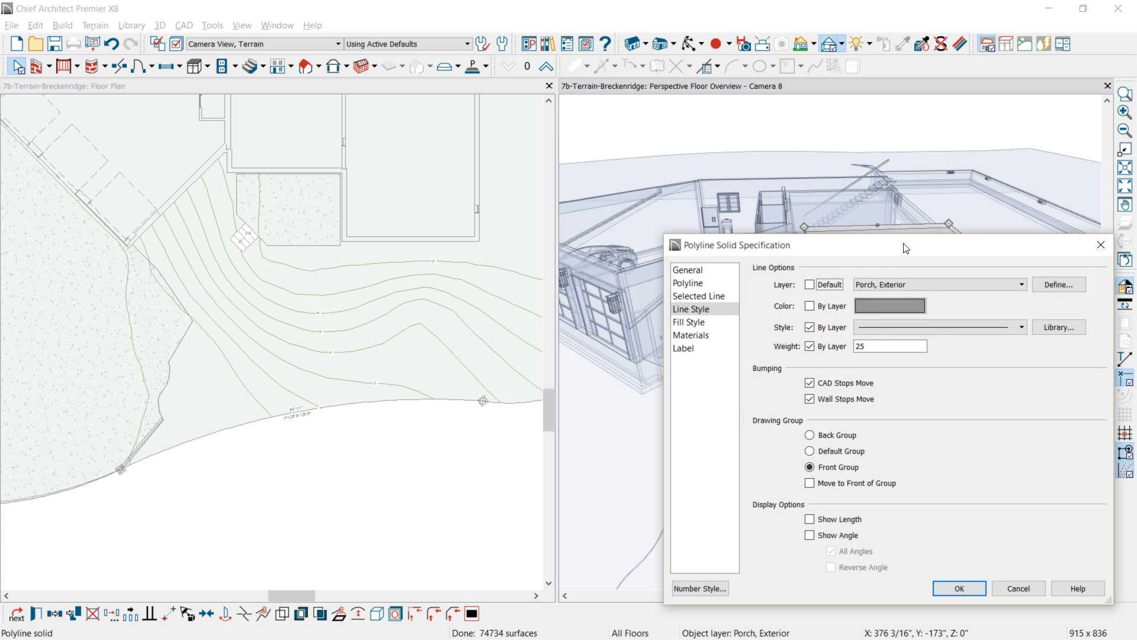
click(701, 270)
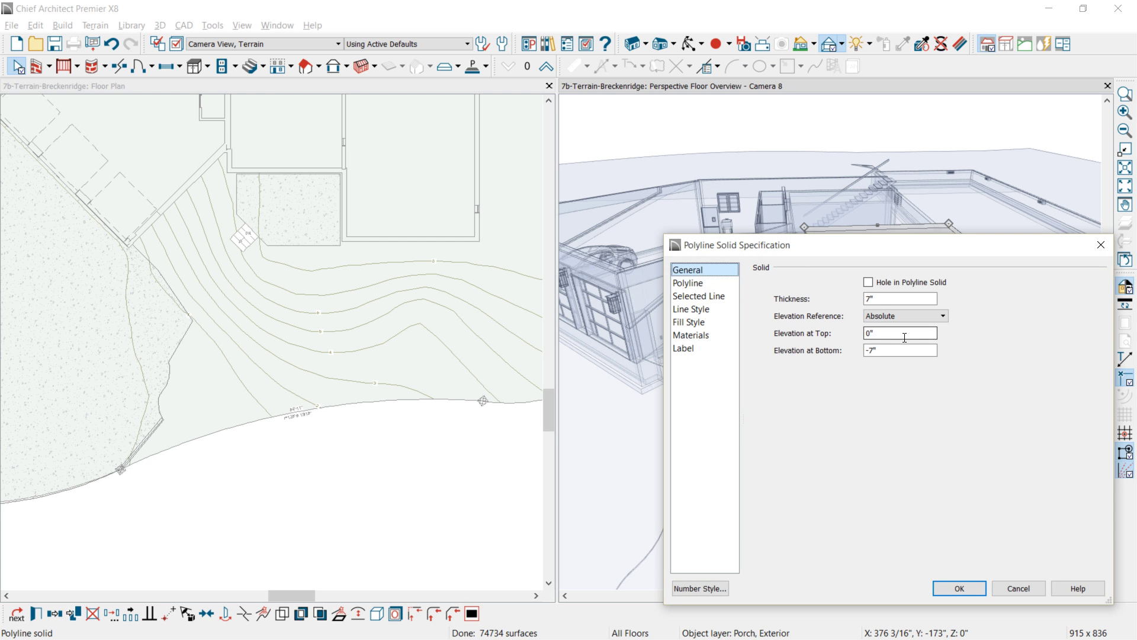
drag(904, 336, 865, 335)
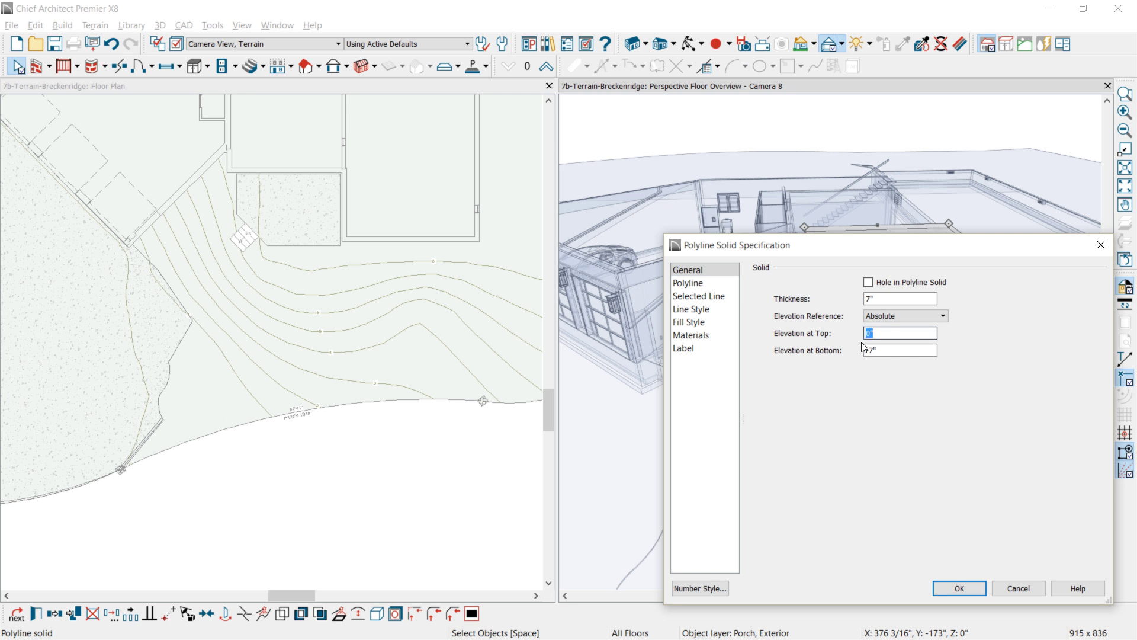
click(1011, 588)
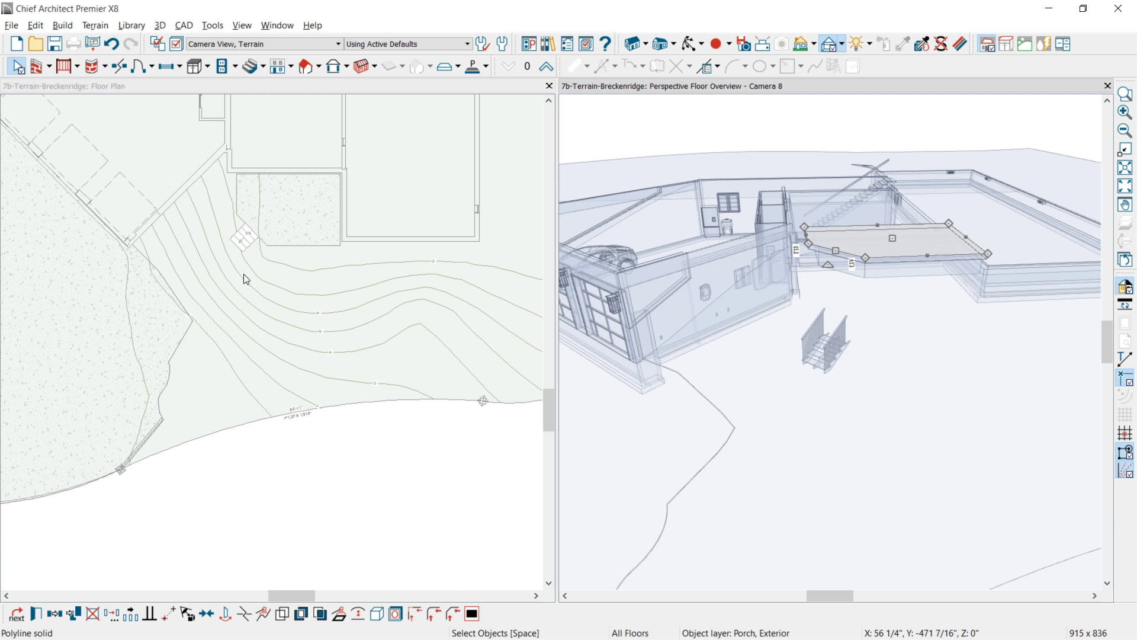
- Remove the railings on both sides of the exterior stairs beside the patio slab
click(246, 247)
scroll(239, 243, up, 5)
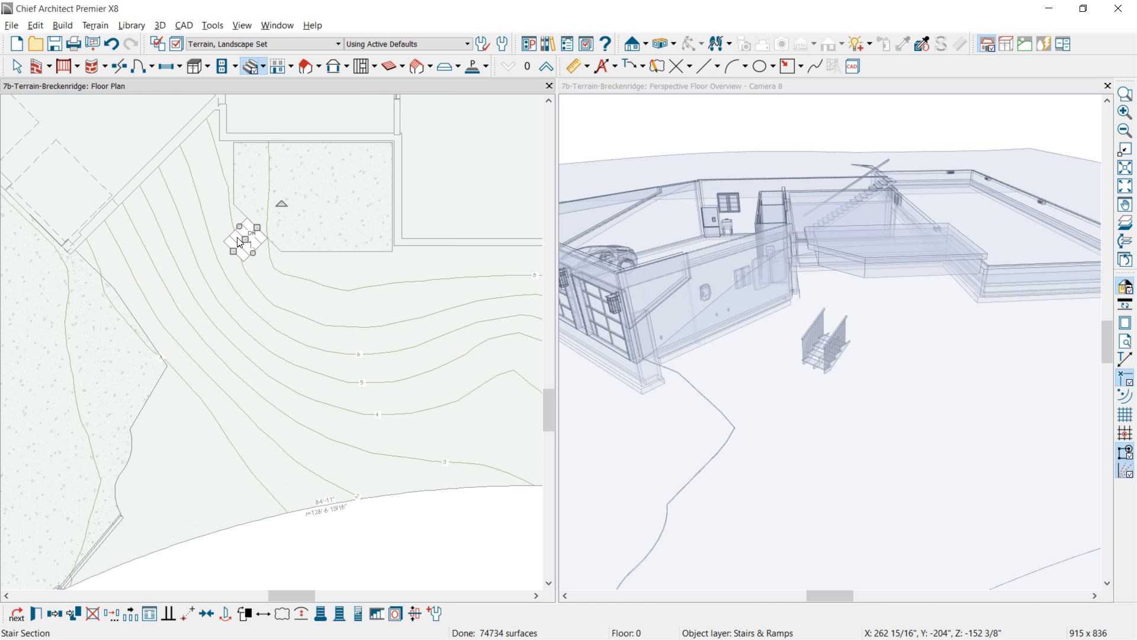
scroll(233, 246, up, 2)
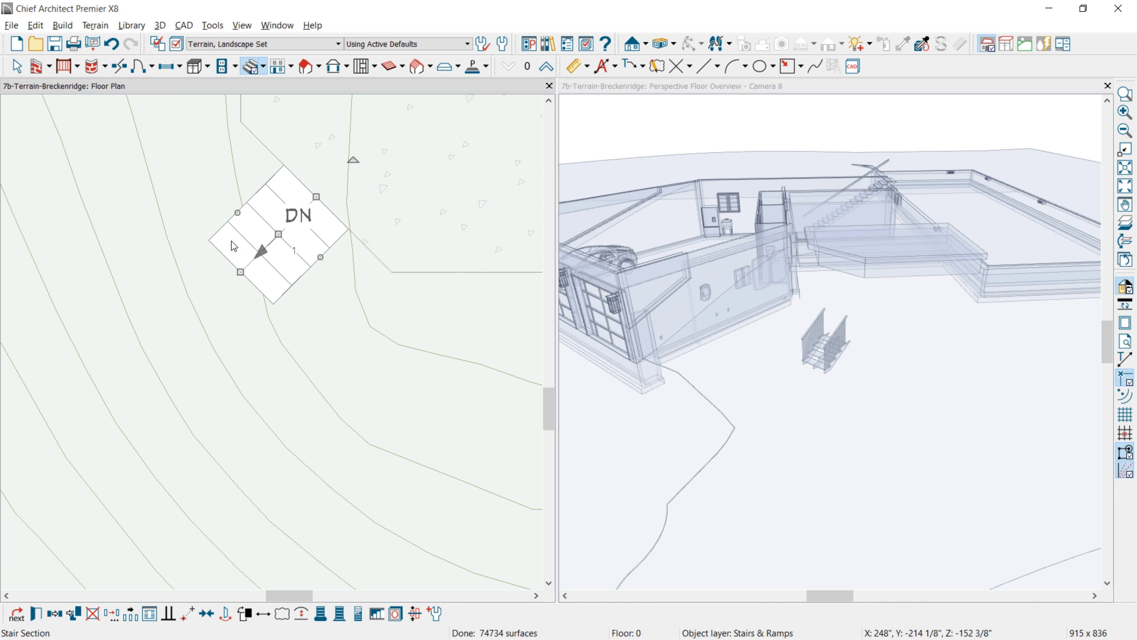
double_click(233, 246)
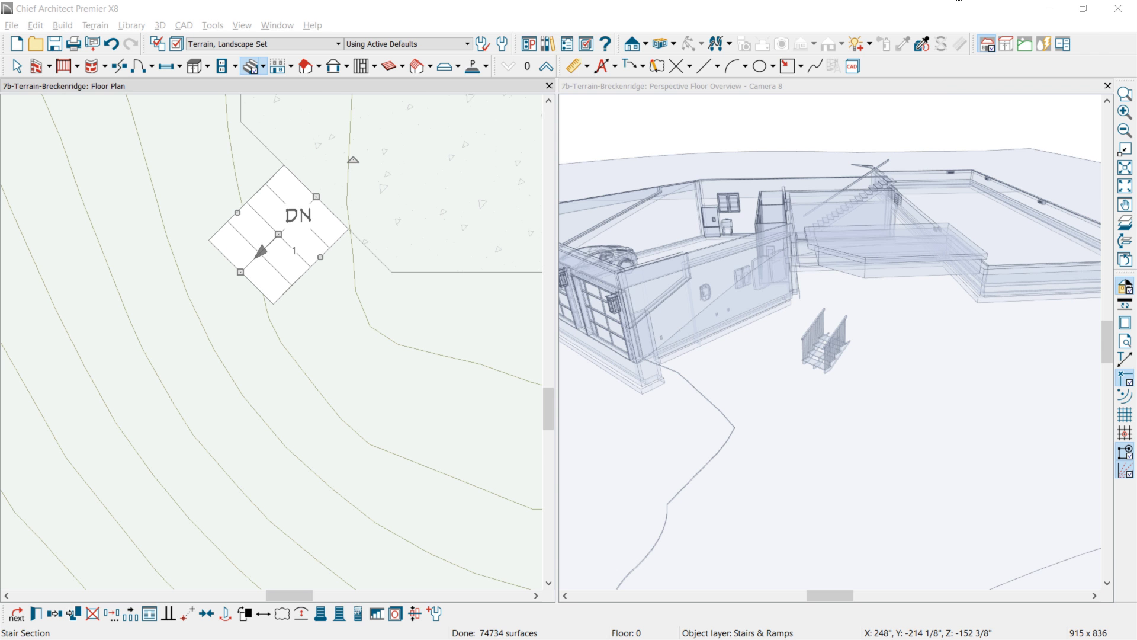
click(443, 119)
click(615, 125)
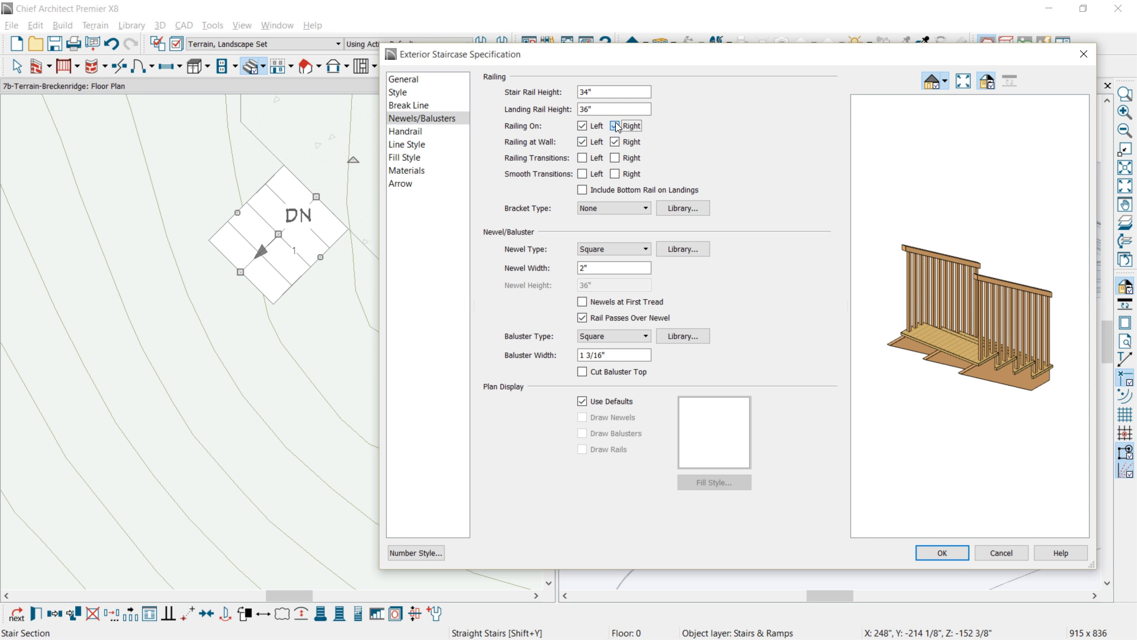
click(583, 125)
- Close the staircase underneath and give it closed risers
click(407, 93)
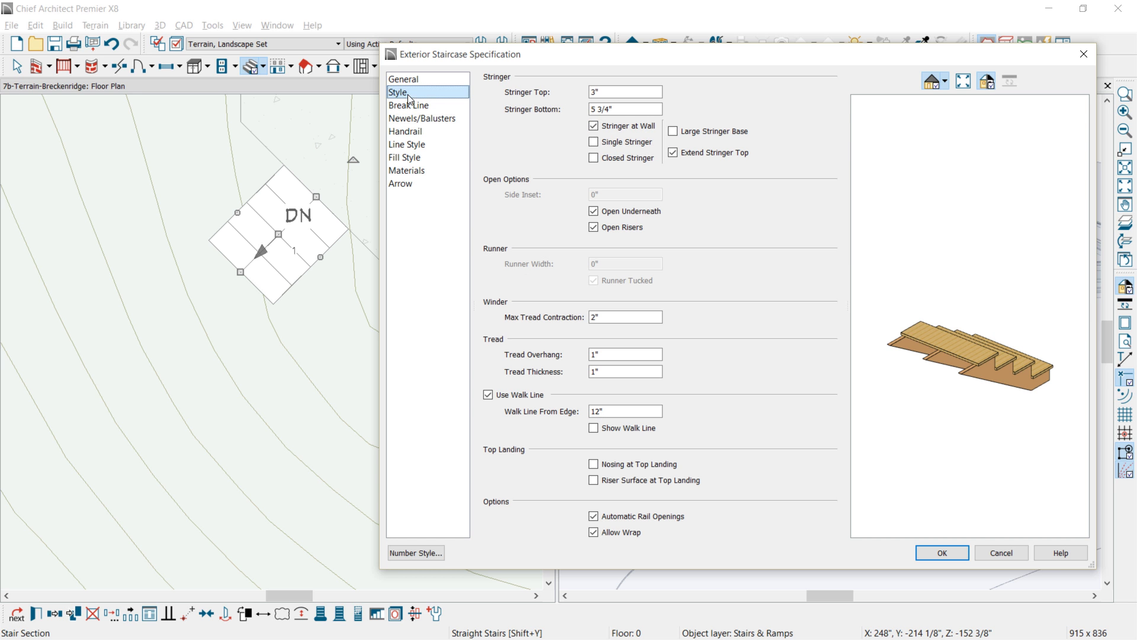
click(594, 212)
click(594, 228)
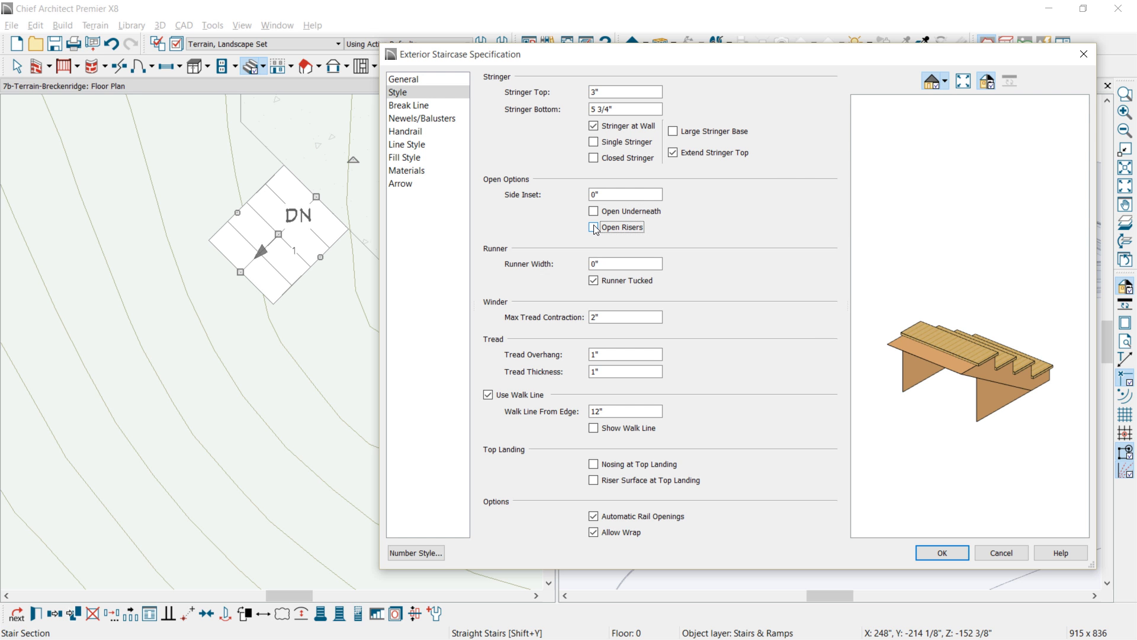
- Disable automatic heights for the staircase and set its top height to 0"
click(409, 80)
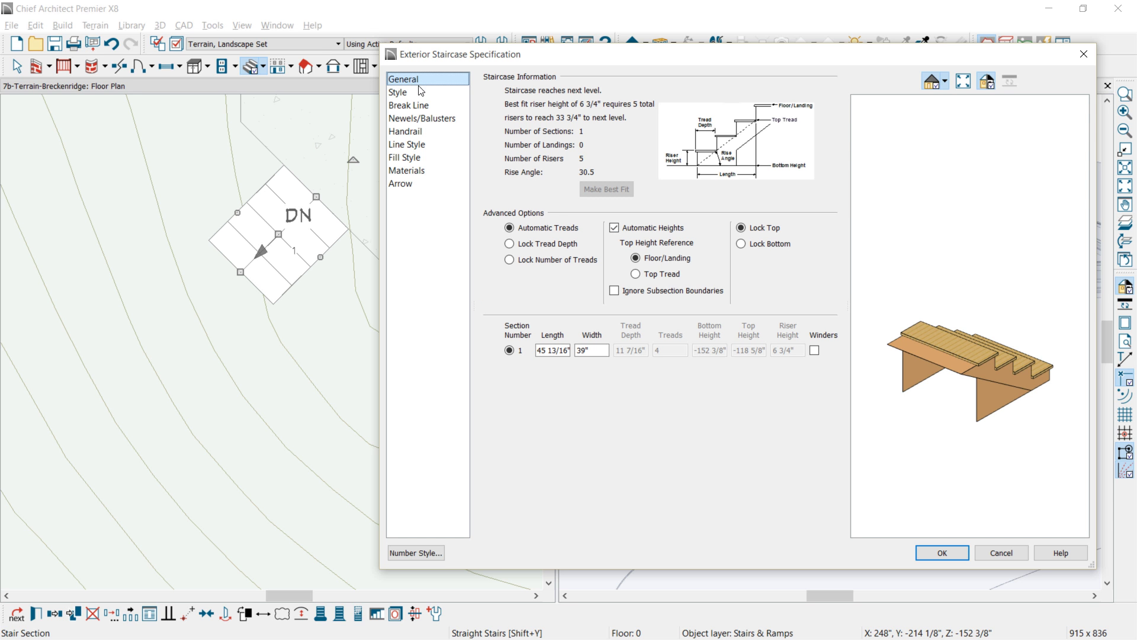
click(615, 229)
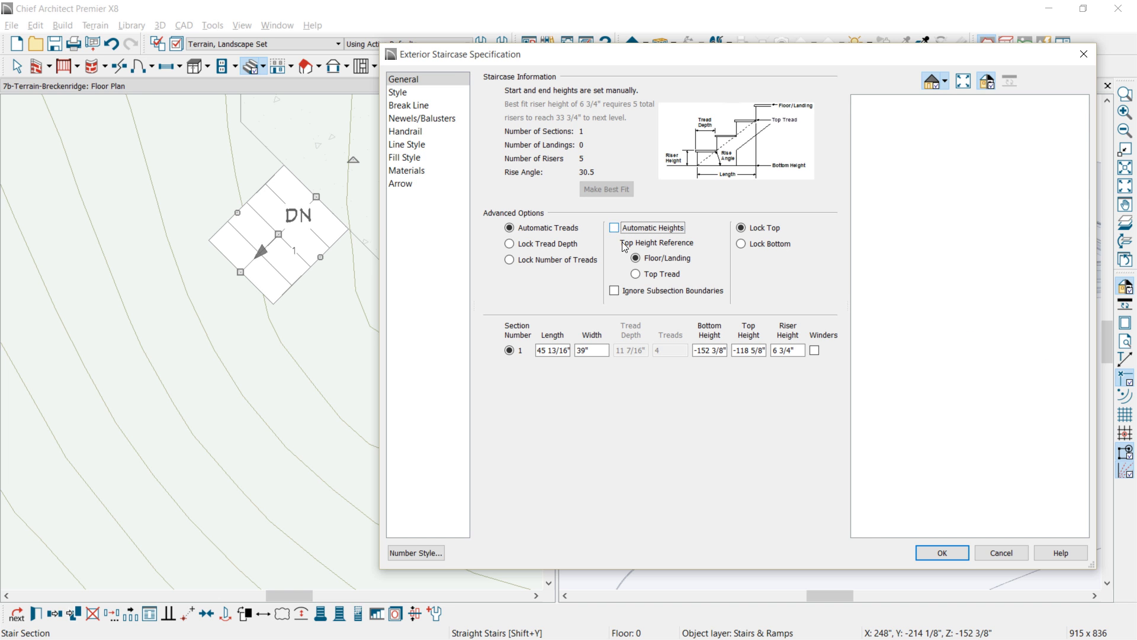
drag(764, 350, 719, 352)
text(0)
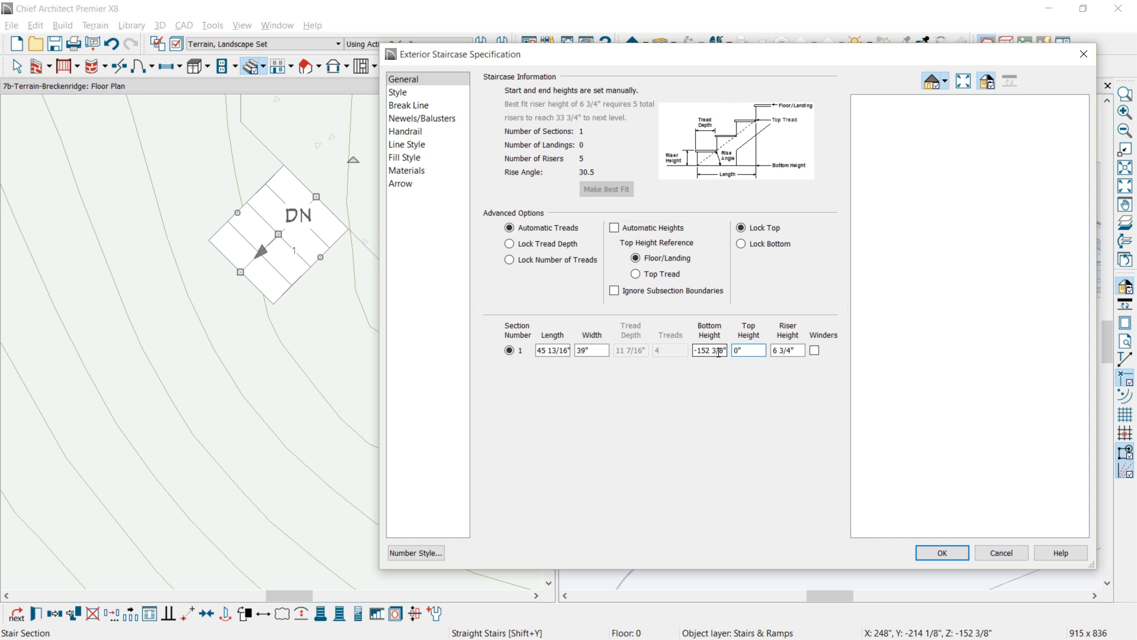
key(Tab)
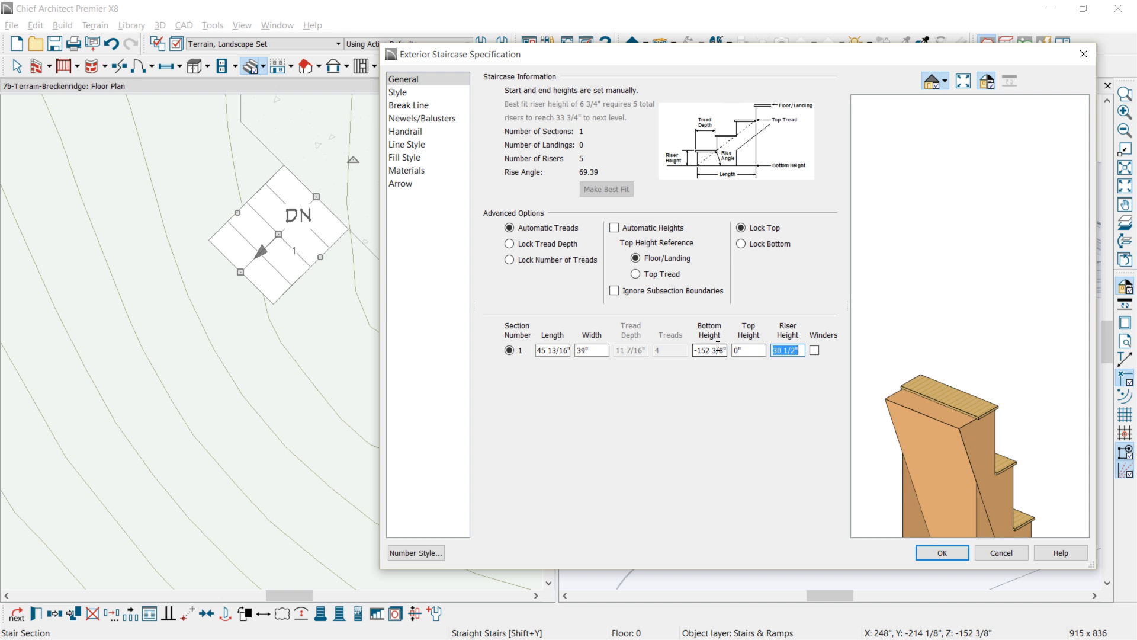
- Lock the staircase's number of treads and set its riser height to 7"
click(522, 264)
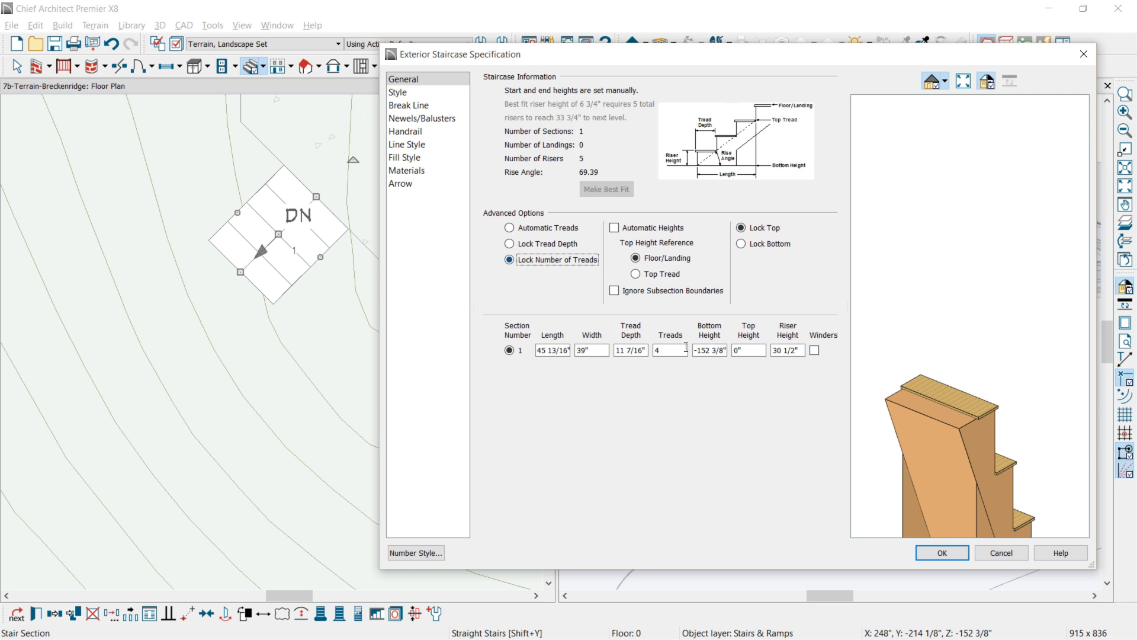
double_click(787, 350)
text(7)
click(740, 349)
click(713, 352)
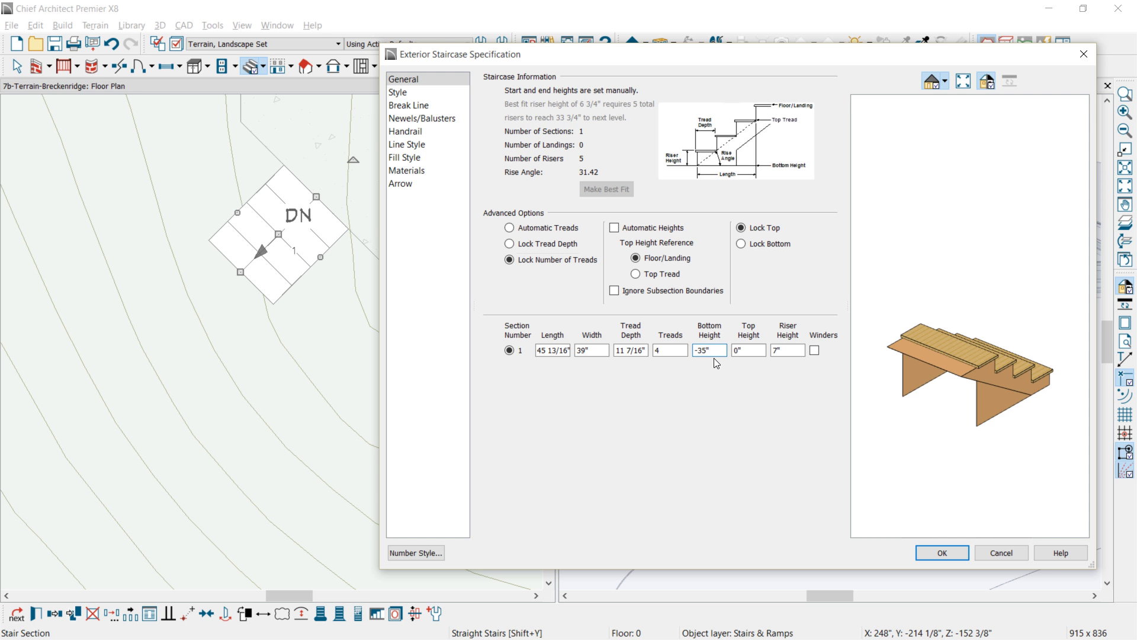
mouse_move(907, 349)
mouse_down()
mouse_move(933, 345)
mouse_move(905, 355)
mouse_up()
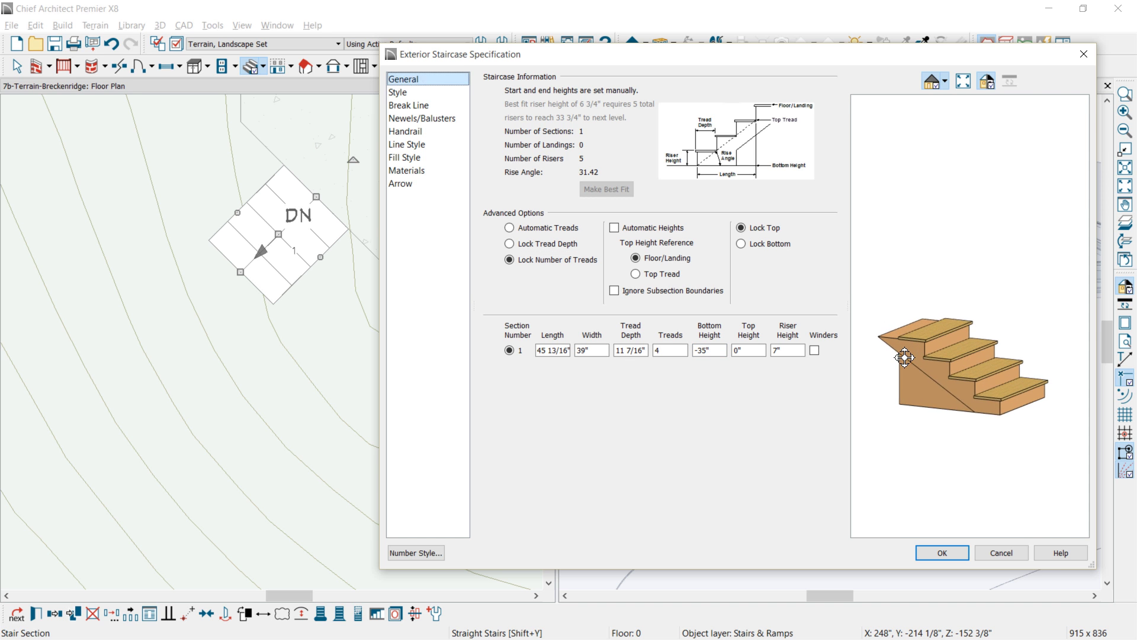
- Set the tread thickness to 2" and apply the staircase specification
click(397, 92)
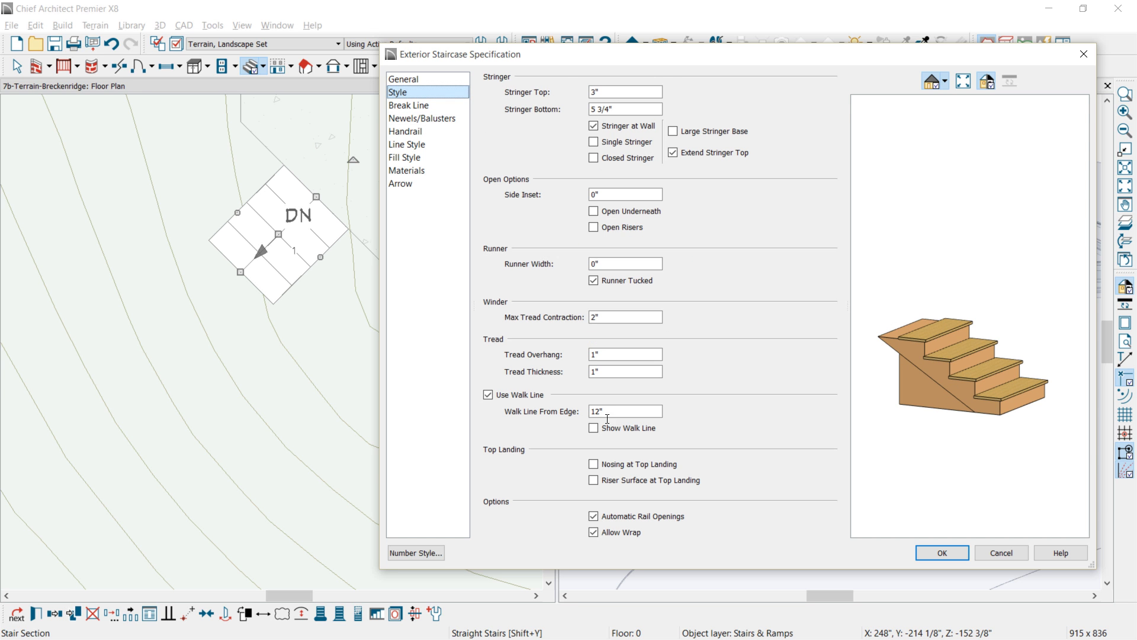
double_click(597, 371)
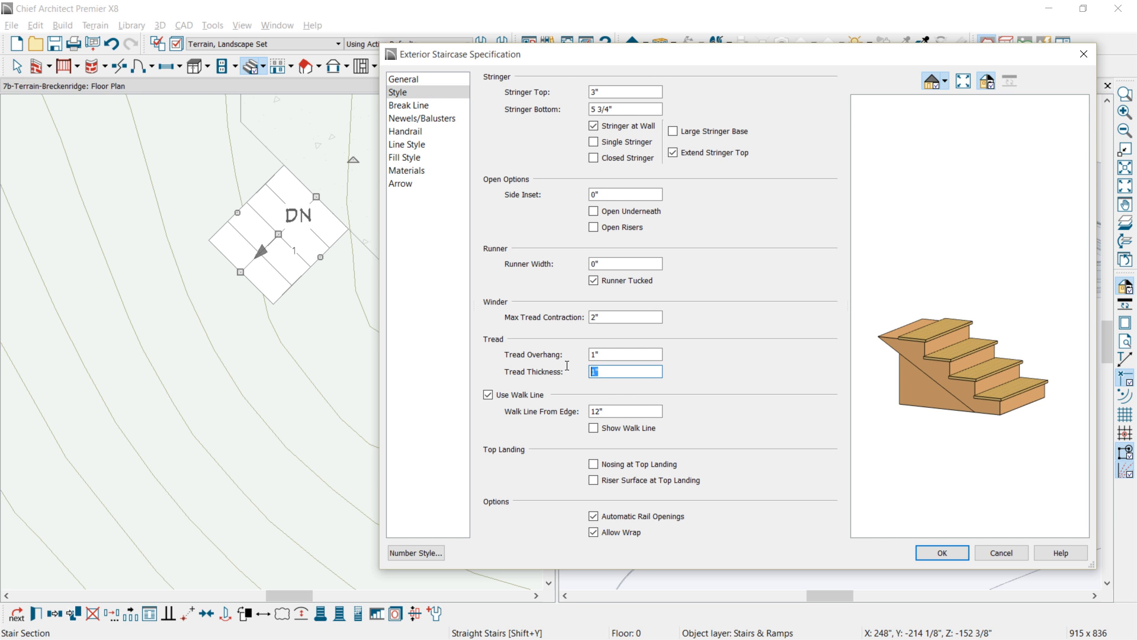
key(Tab)
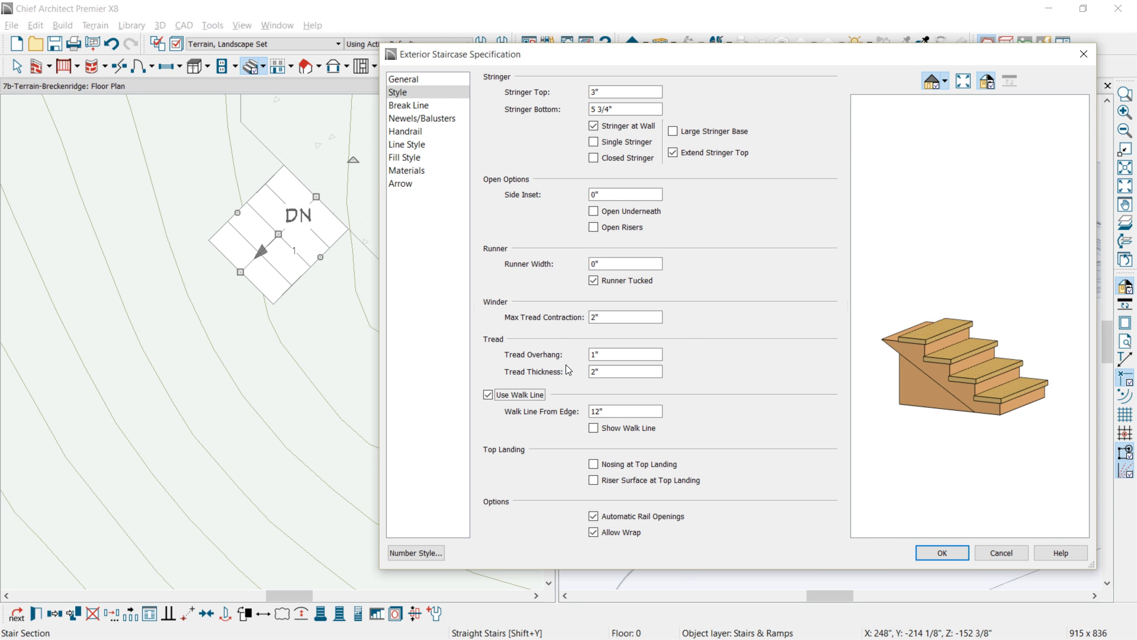
click(936, 552)
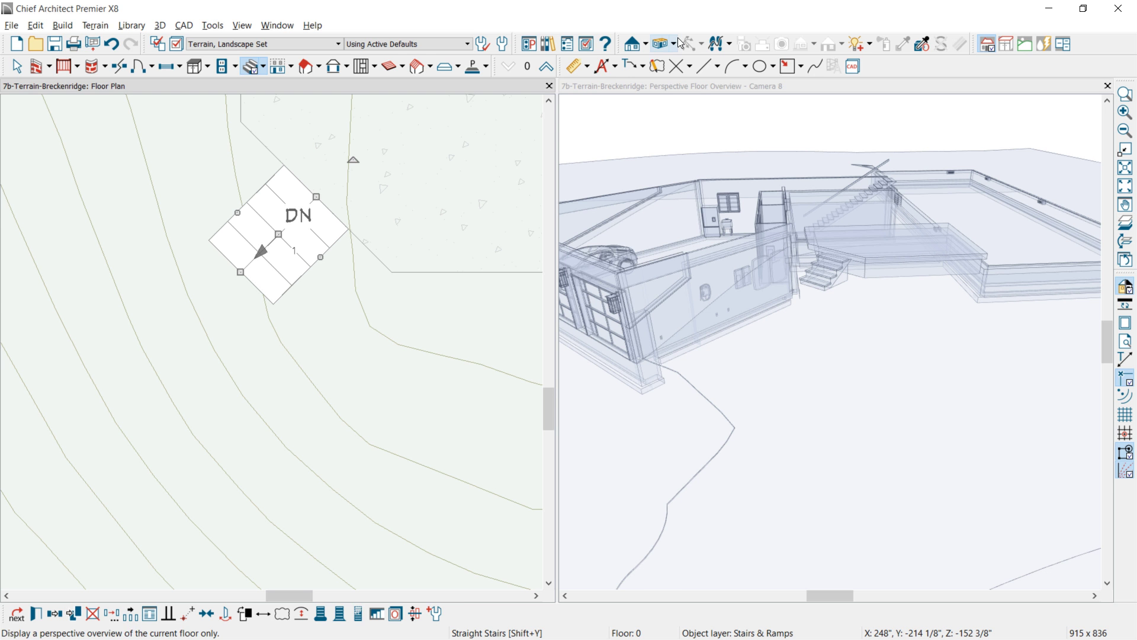
- Switch the perspective overview back to standard rendering and inspect the stairs close up
click(680, 84)
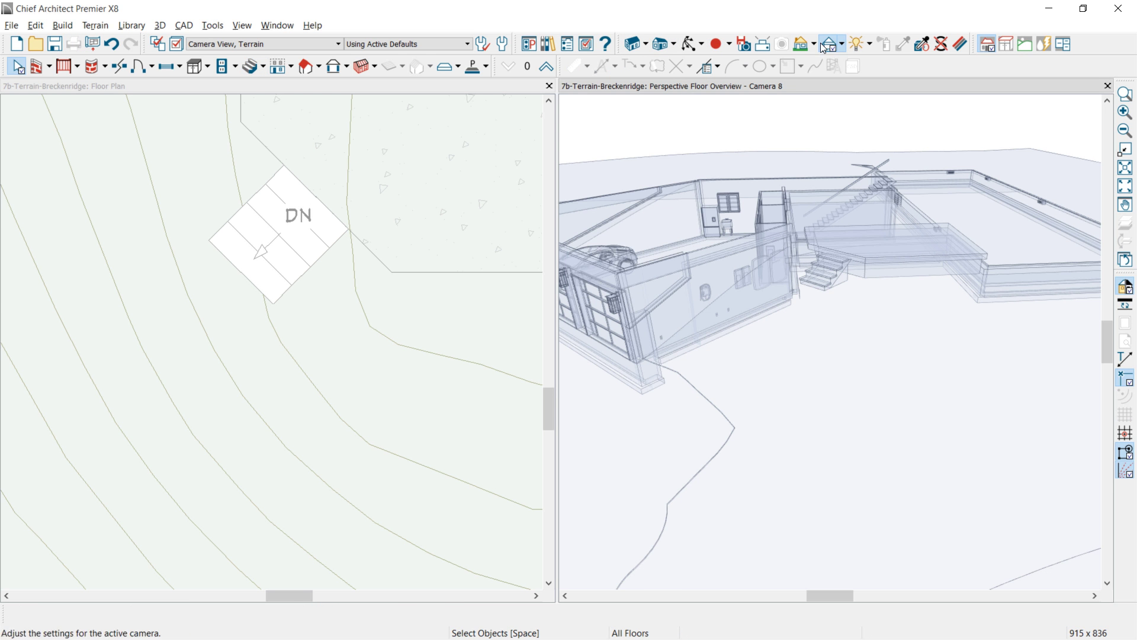
click(842, 44)
click(847, 65)
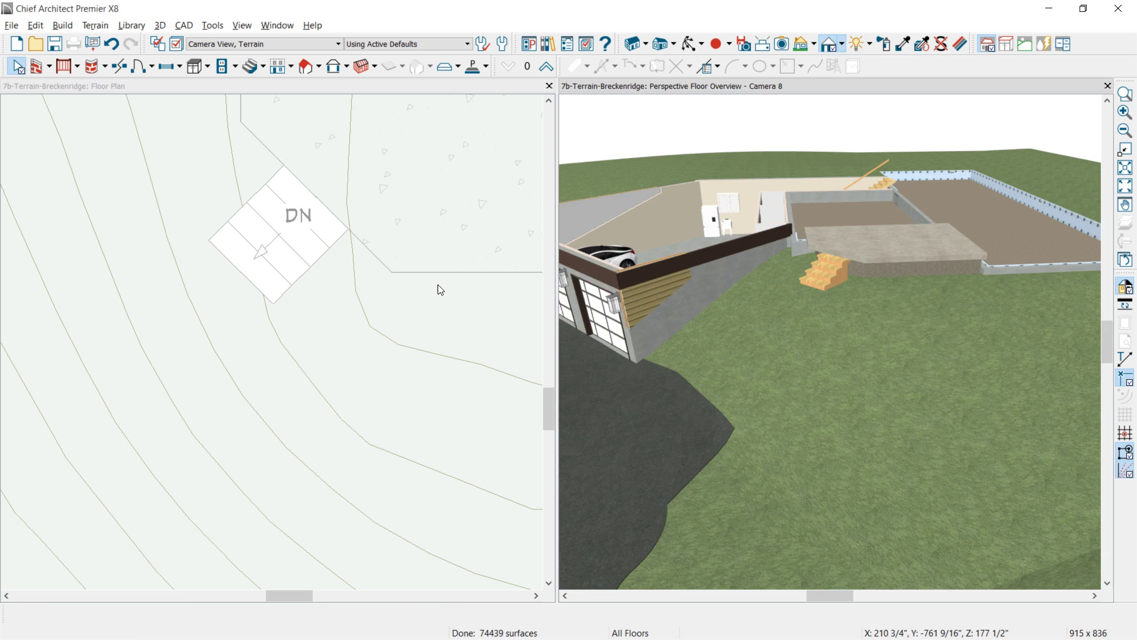
scroll(847, 330, up, 5)
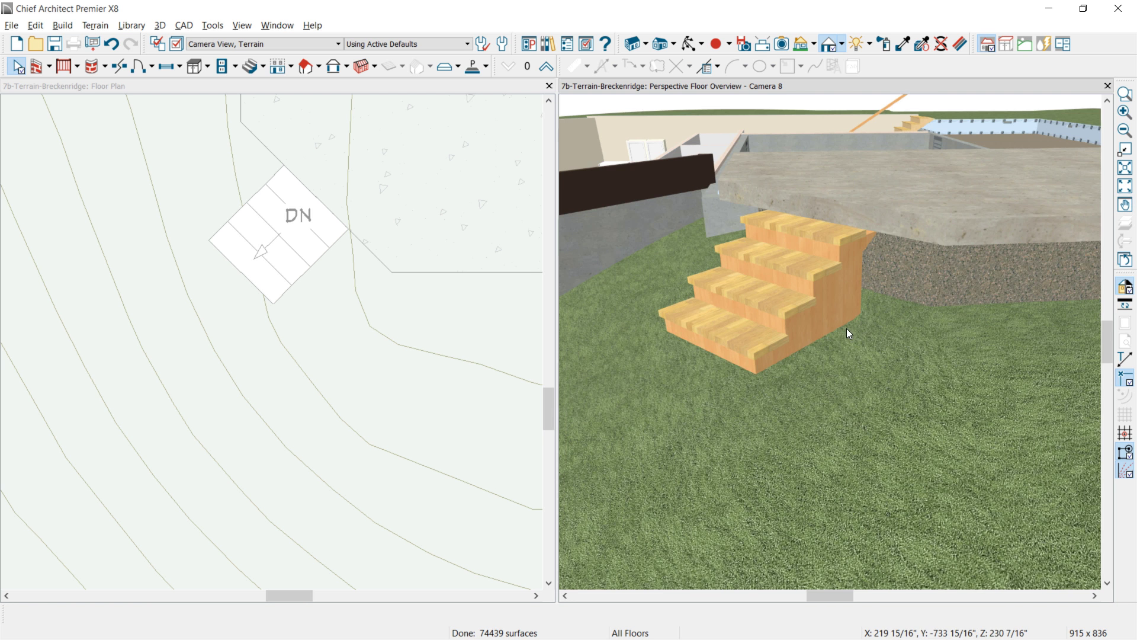
- Paint the stairs' sides, stringers and risers with the wall's Concrete material and the treads with the slab's Concrete3
click(903, 44)
click(638, 250)
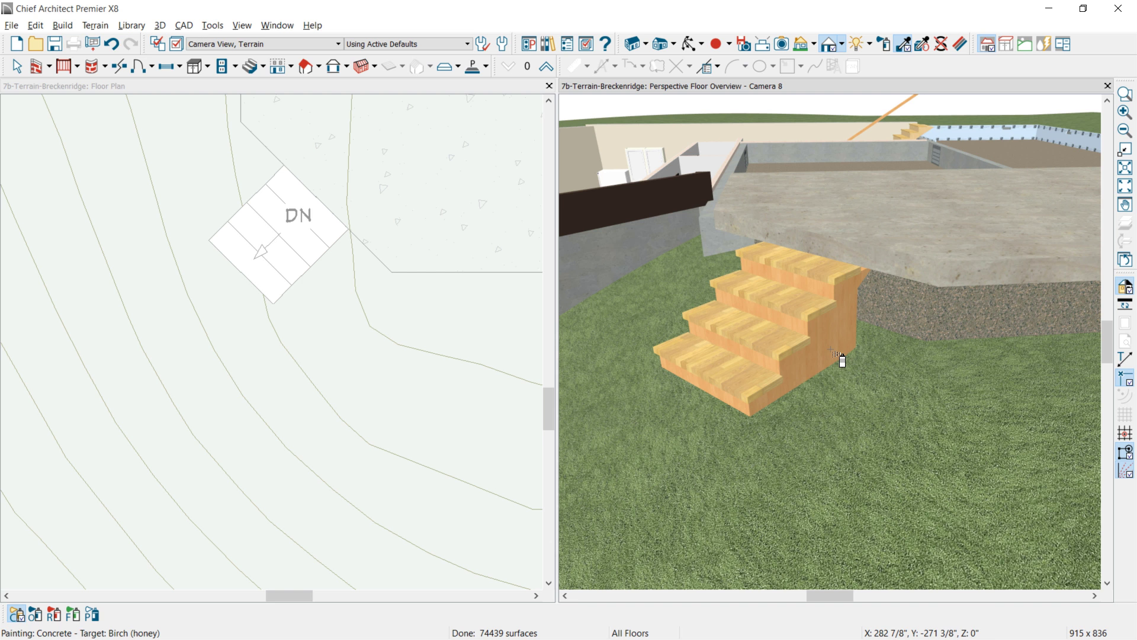
click(832, 353)
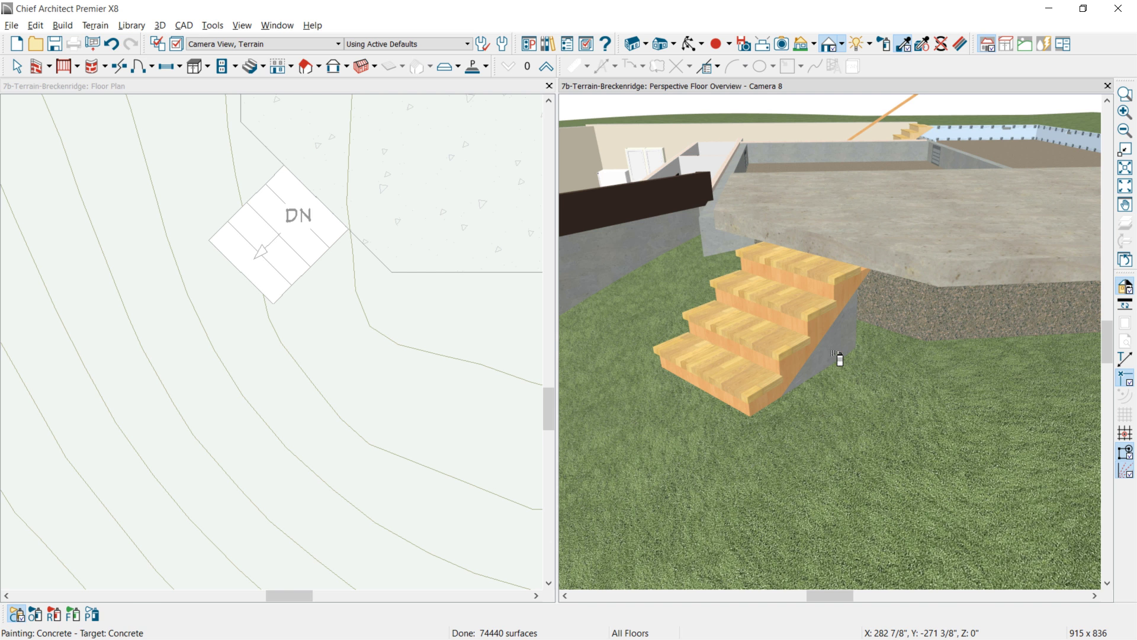
click(819, 332)
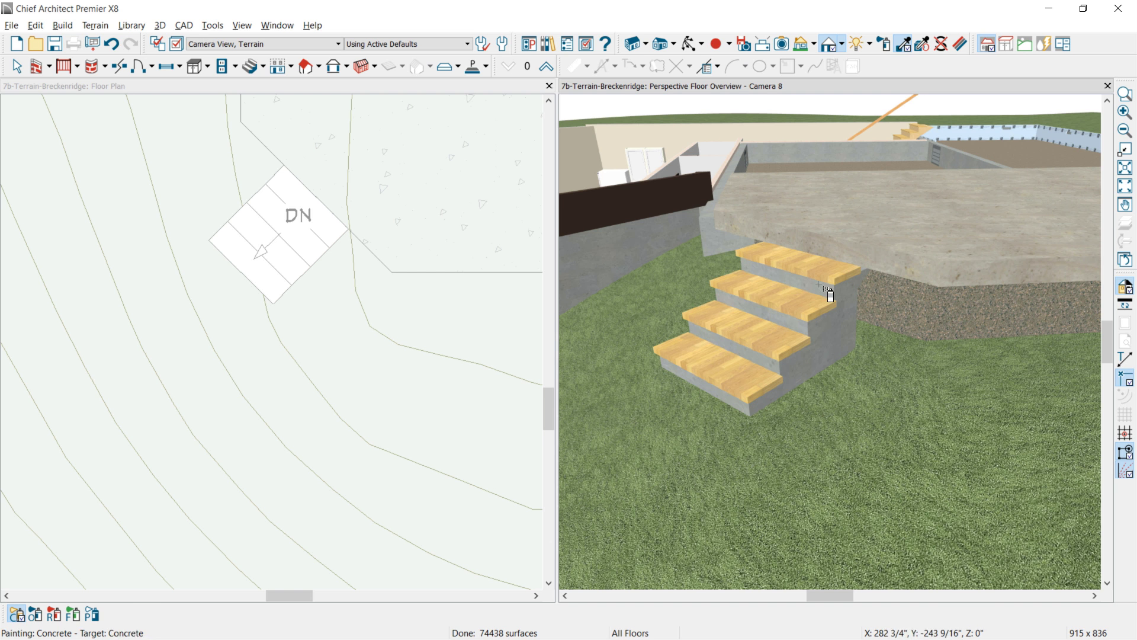
click(905, 46)
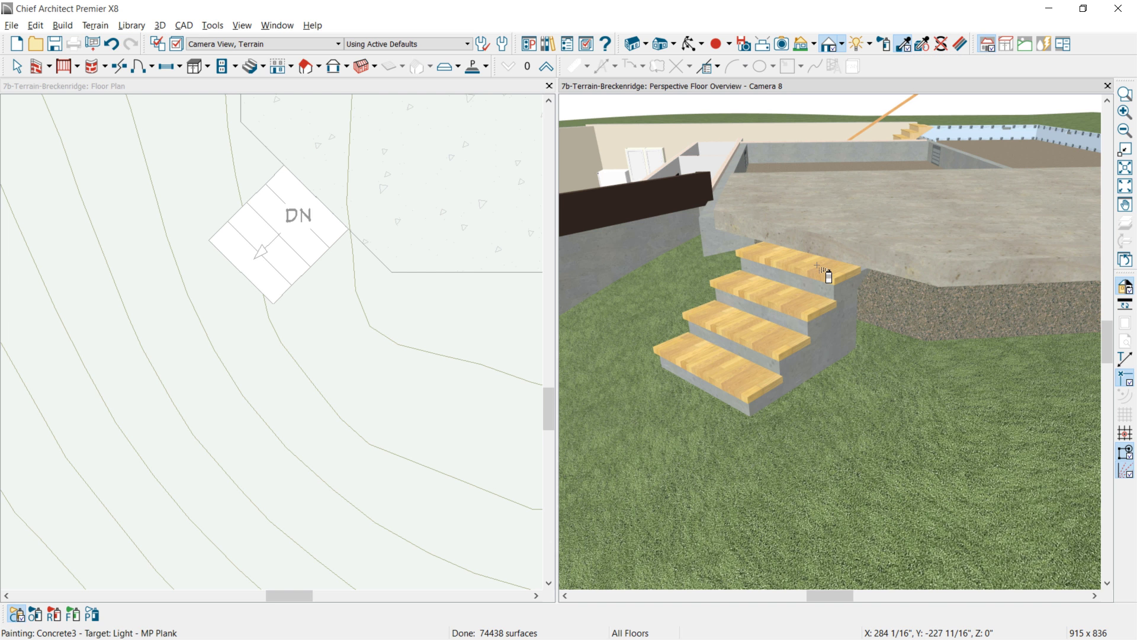
click(818, 266)
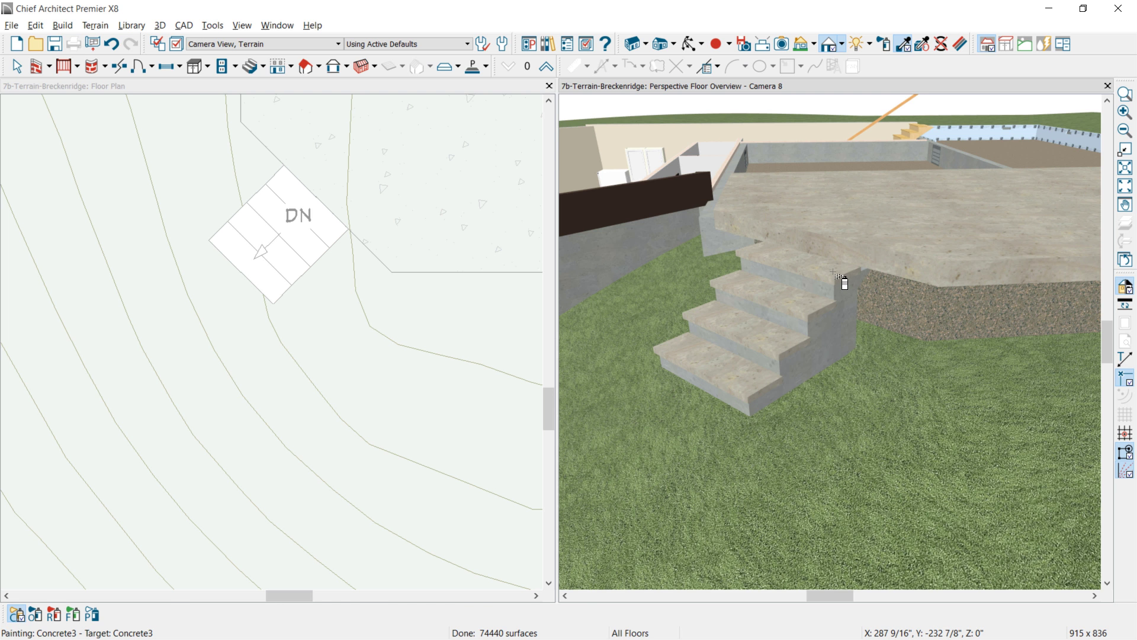
- Widen the stairs on both sides to span the angled edge of the patio slab
click(298, 264)
drag(344, 265, 377, 290)
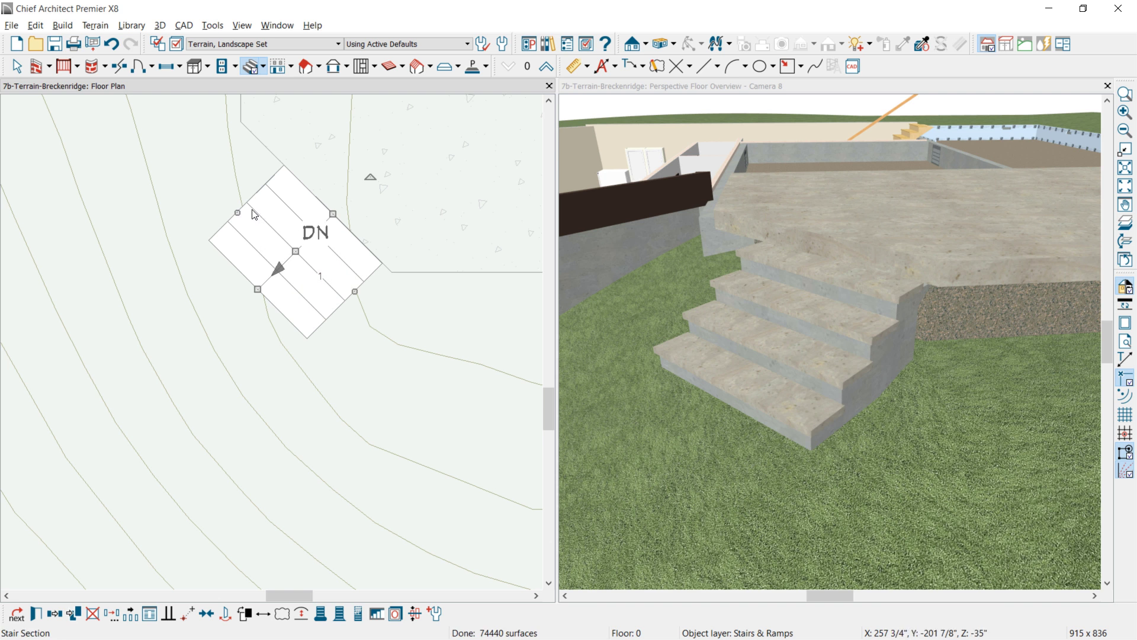
drag(238, 212, 208, 164)
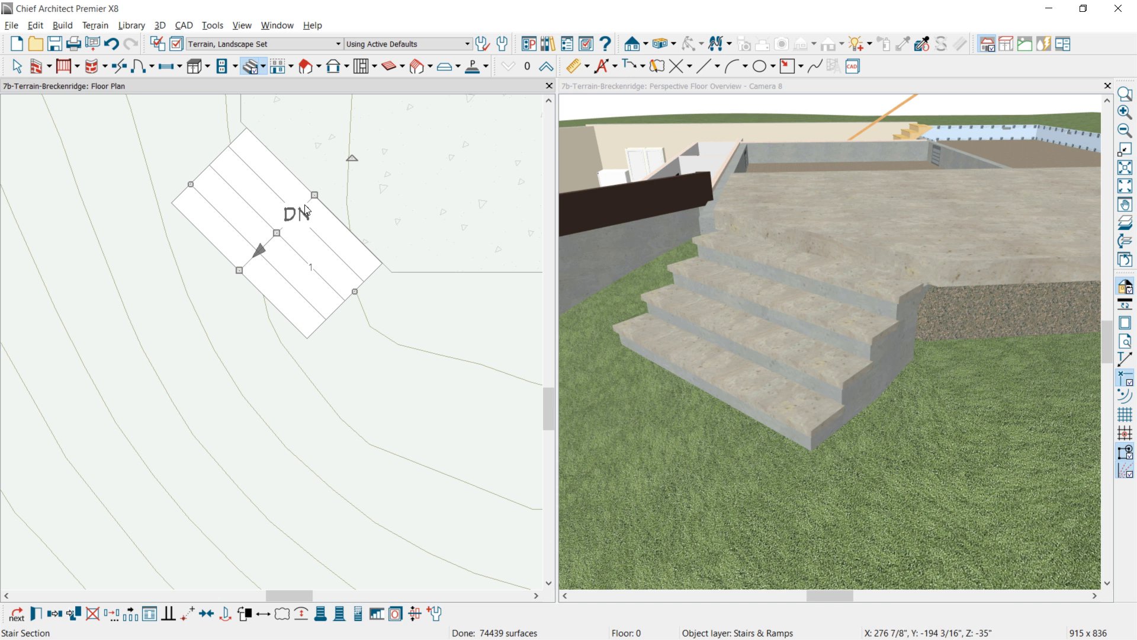
drag(281, 234, 284, 232)
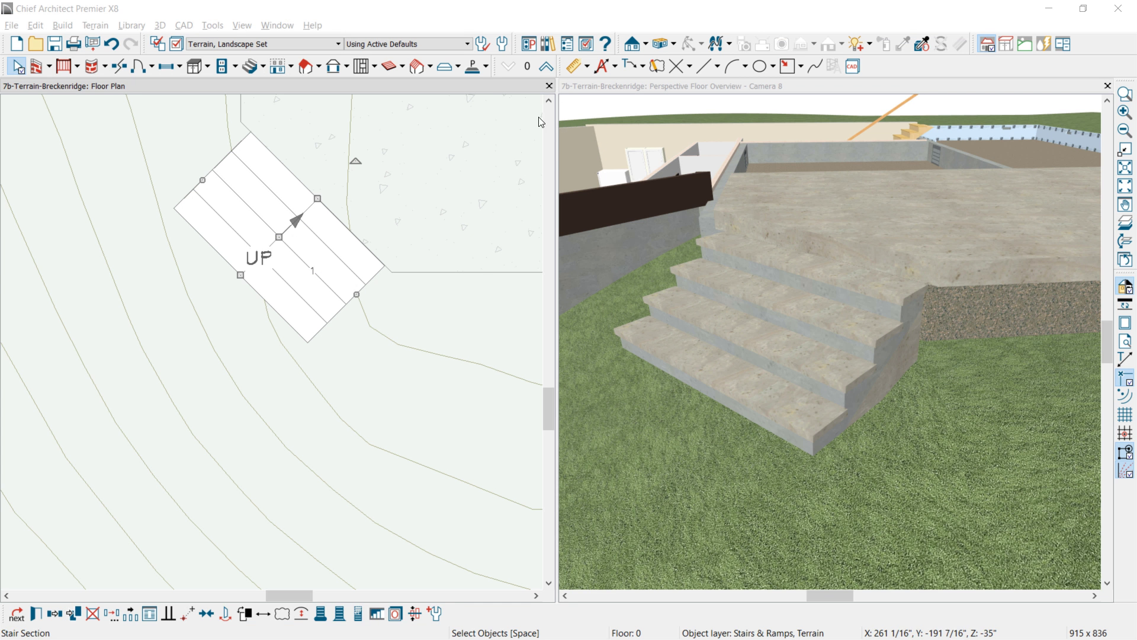
- Draw a polyline solid landing and rotate it to sit flush against the bottom edge of the stairs
click(472, 65)
drag(302, 347, 79, 195)
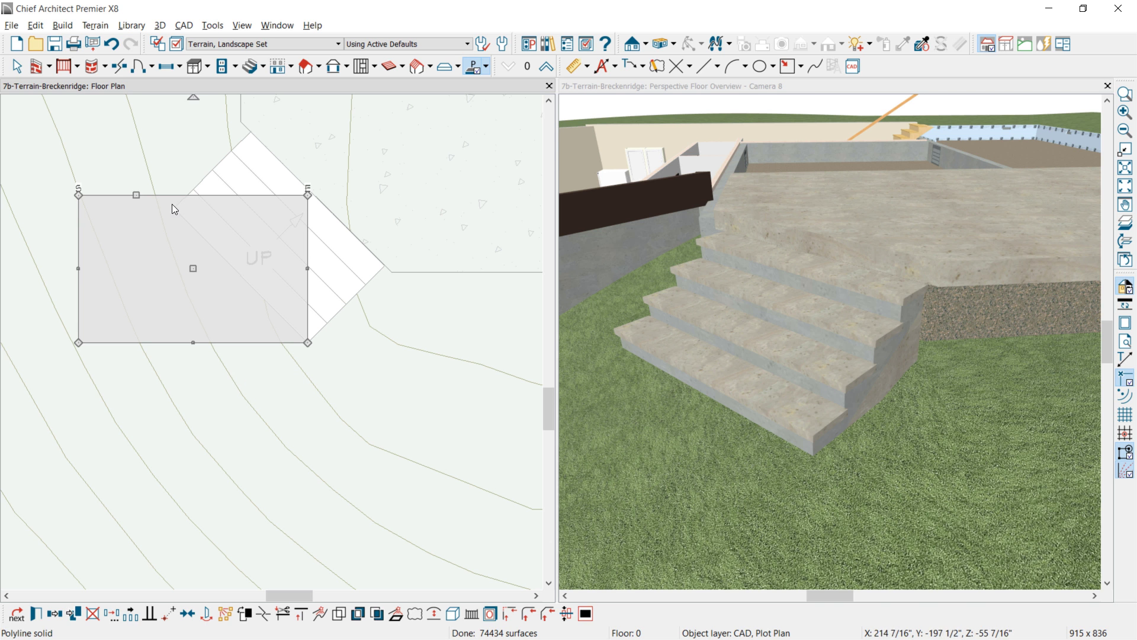
drag(193, 102, 308, 174)
drag(245, 217, 216, 257)
drag(274, 378, 298, 346)
- Show temporary dimensions and set the polyline solid landing's depth, perpendicular to the stairs, to 36 inches
middle_drag(320, 370, 380, 410)
scroll(379, 409, down, 1)
click(1126, 364)
drag(226, 372, 225, 370)
click(360, 451)
text(36)
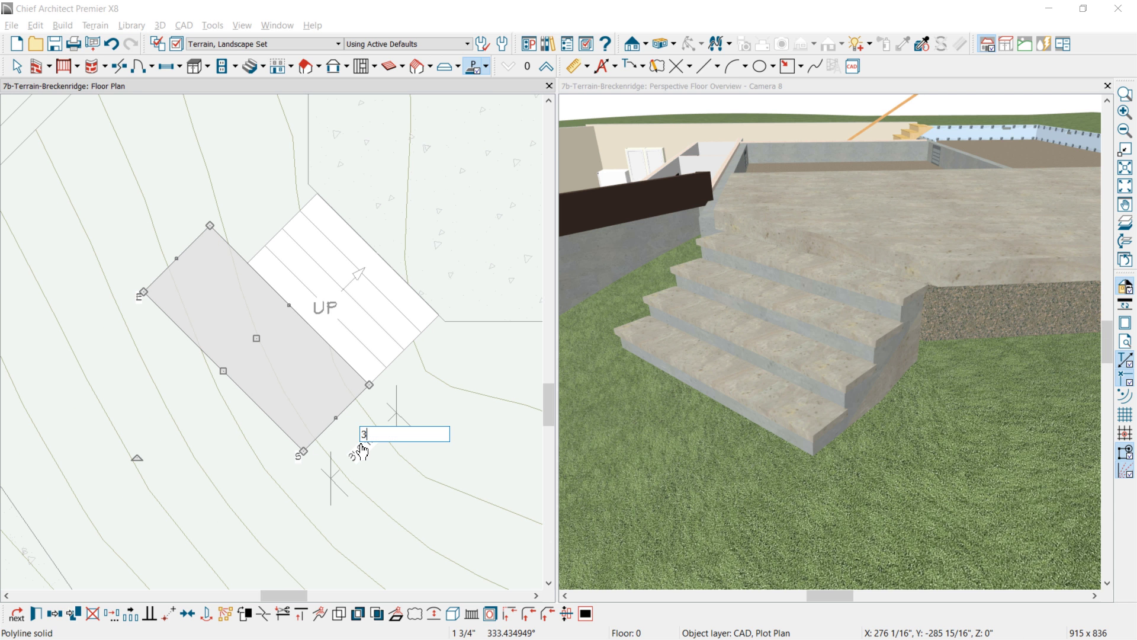
key(Return)
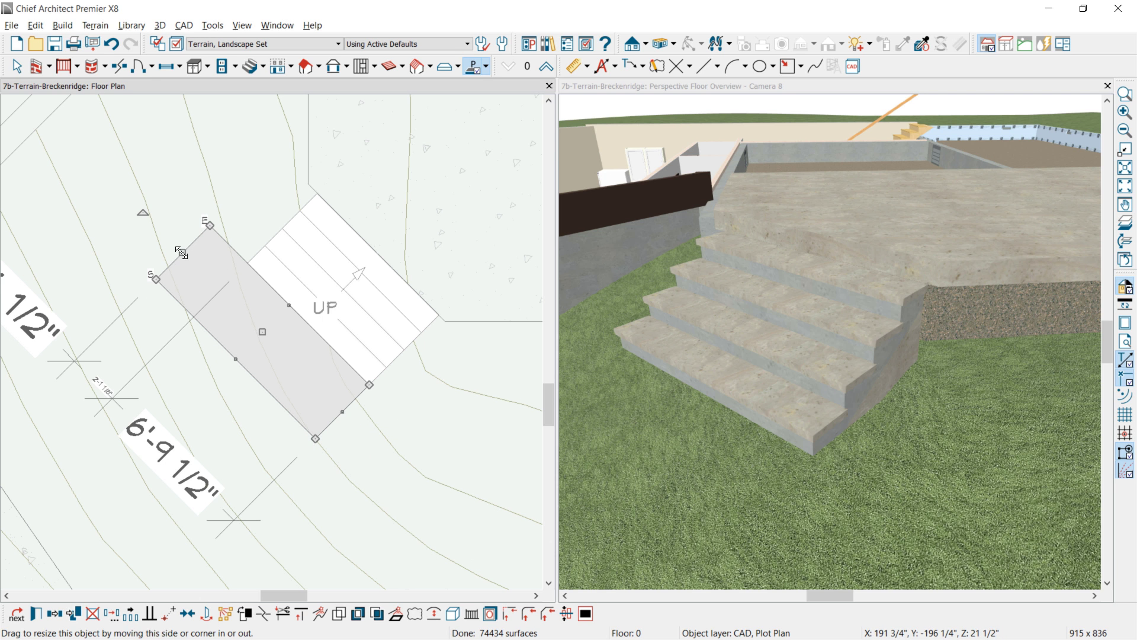
- Set the landing's length along the stairs to 152 inches
click(173, 468)
text(152)
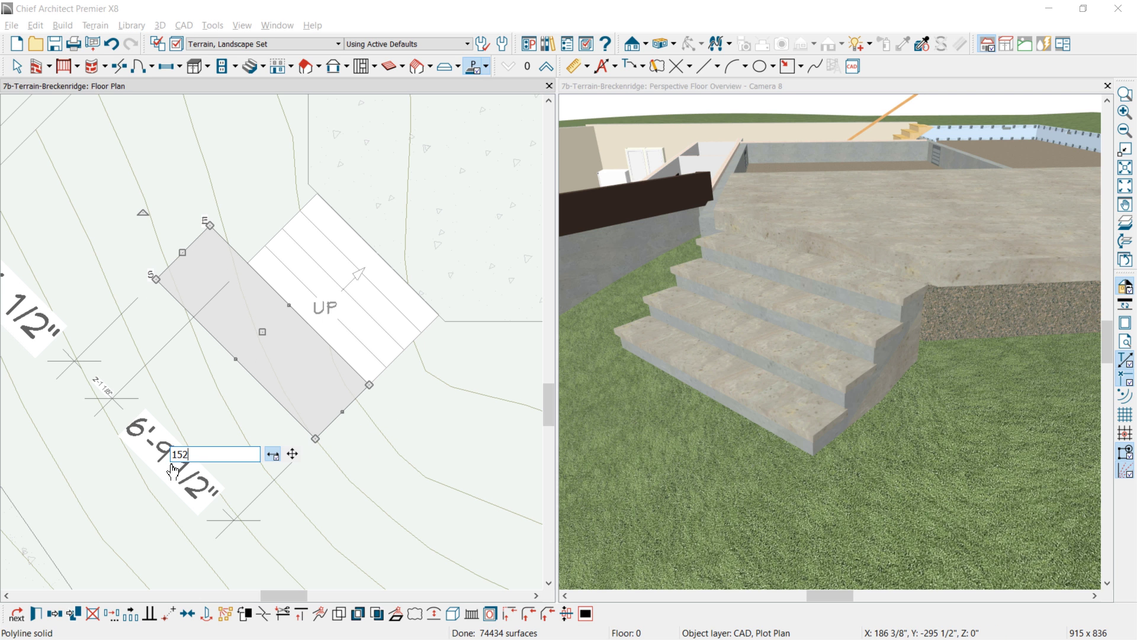
key(Return)
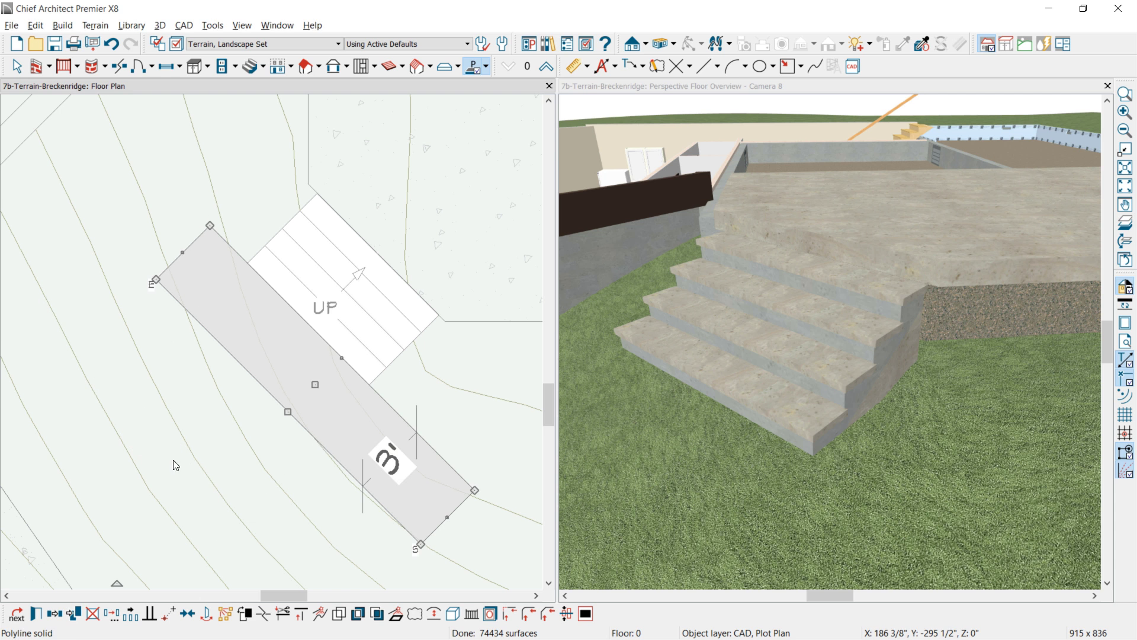
- Align the landing's lower end with the stairs' bottom corner and shorten its upper end to just past the stairs' other side
drag(311, 382, 213, 271)
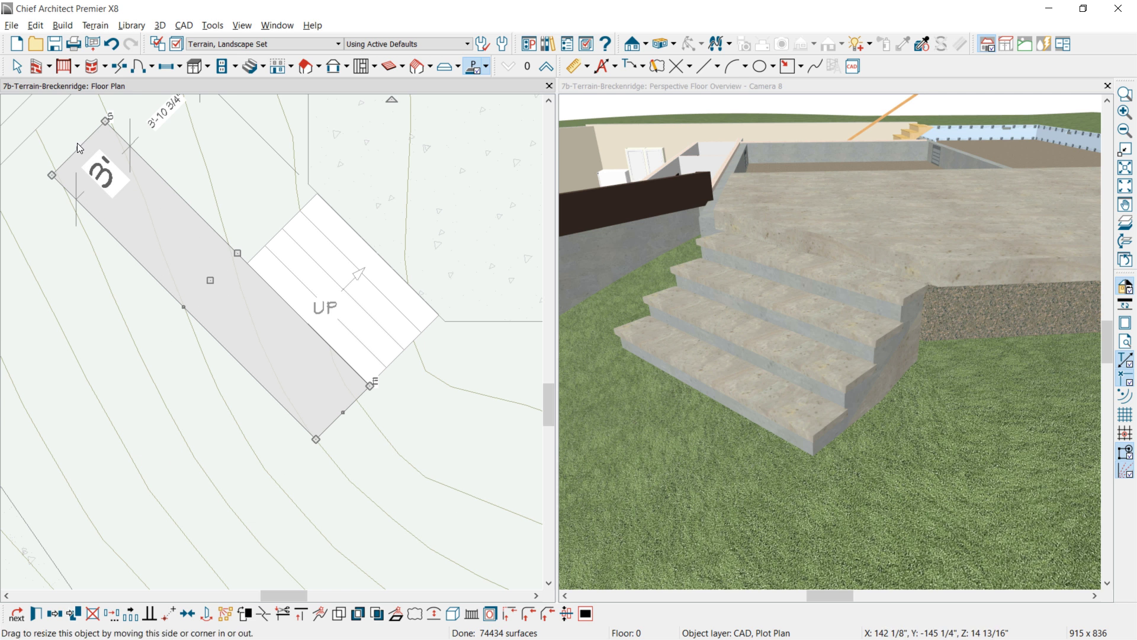
drag(183, 231, 186, 234)
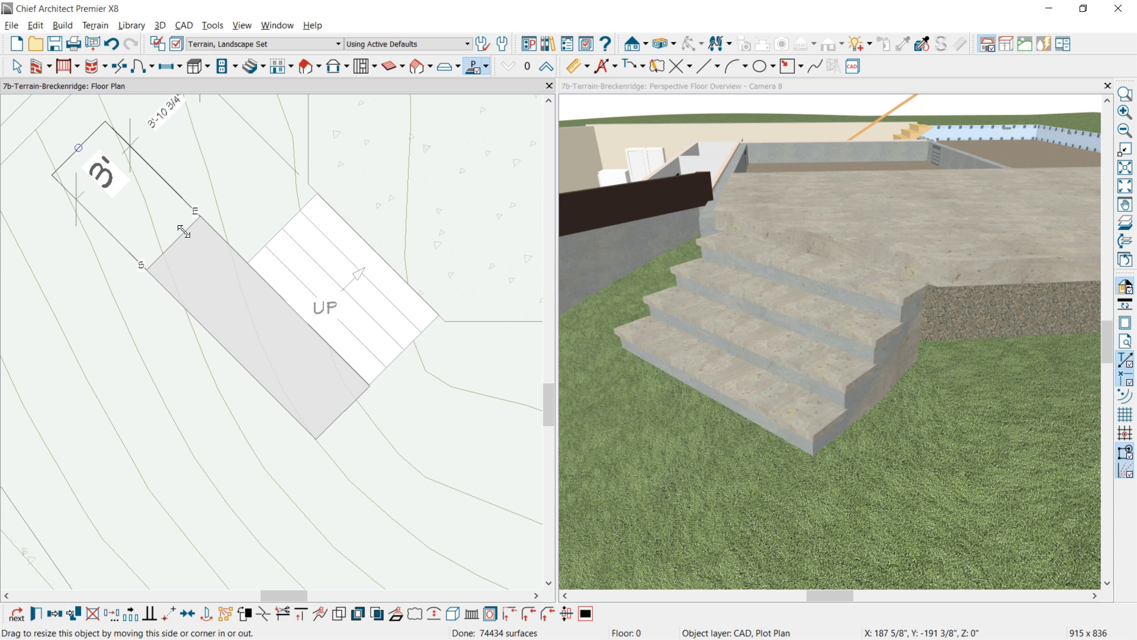
key(space)
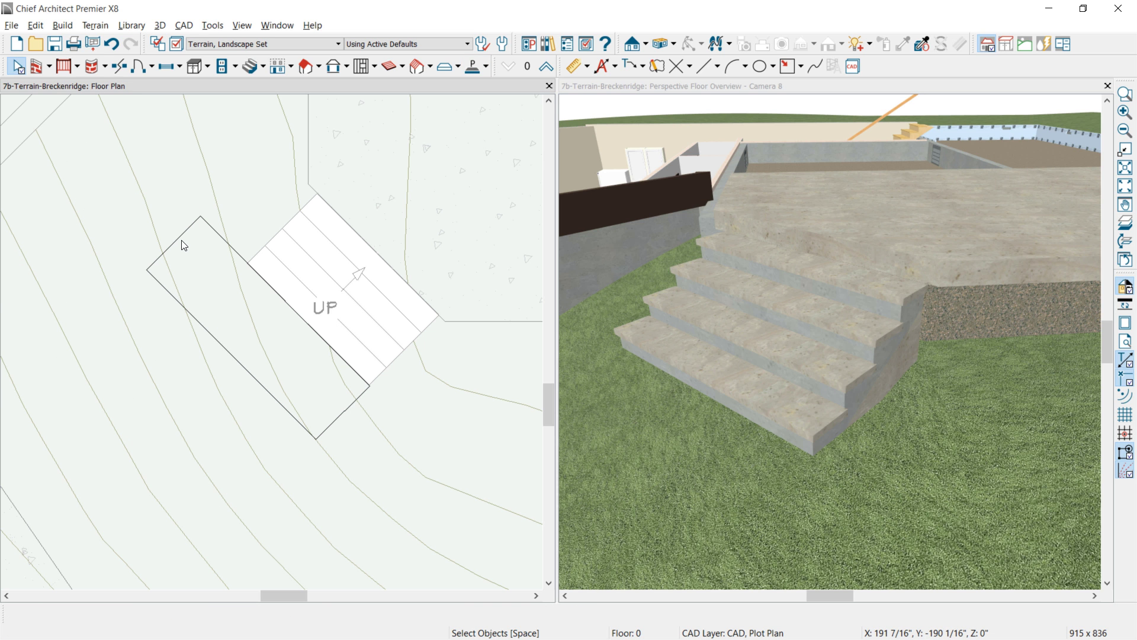
- Copy the patio slab's object properties onto the landing with the Object Eyedropper
click(922, 44)
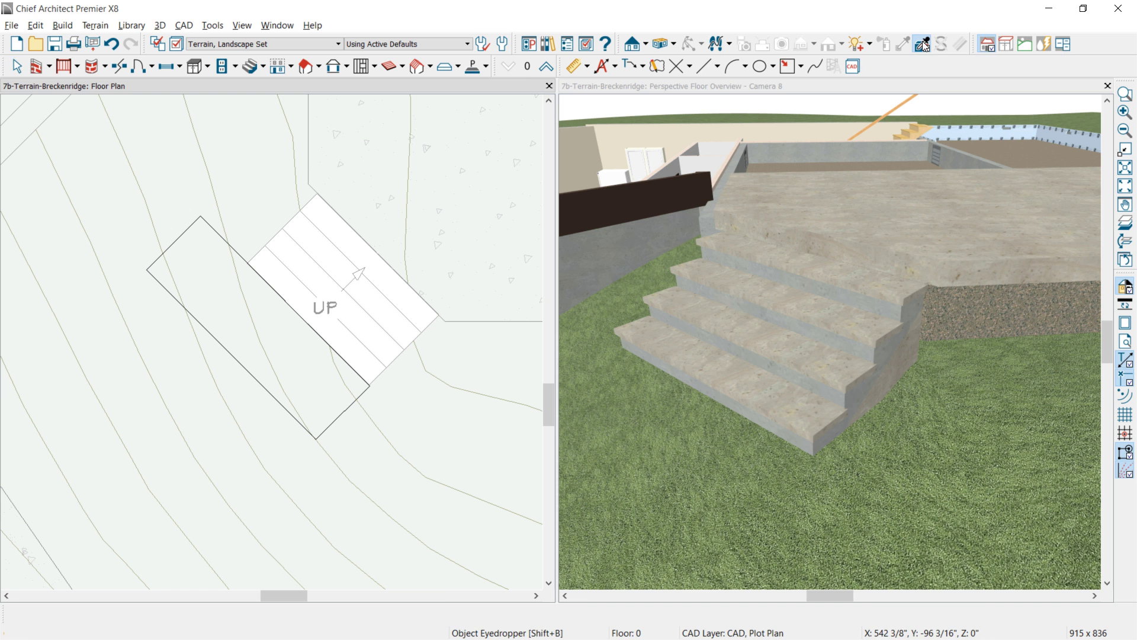
click(454, 211)
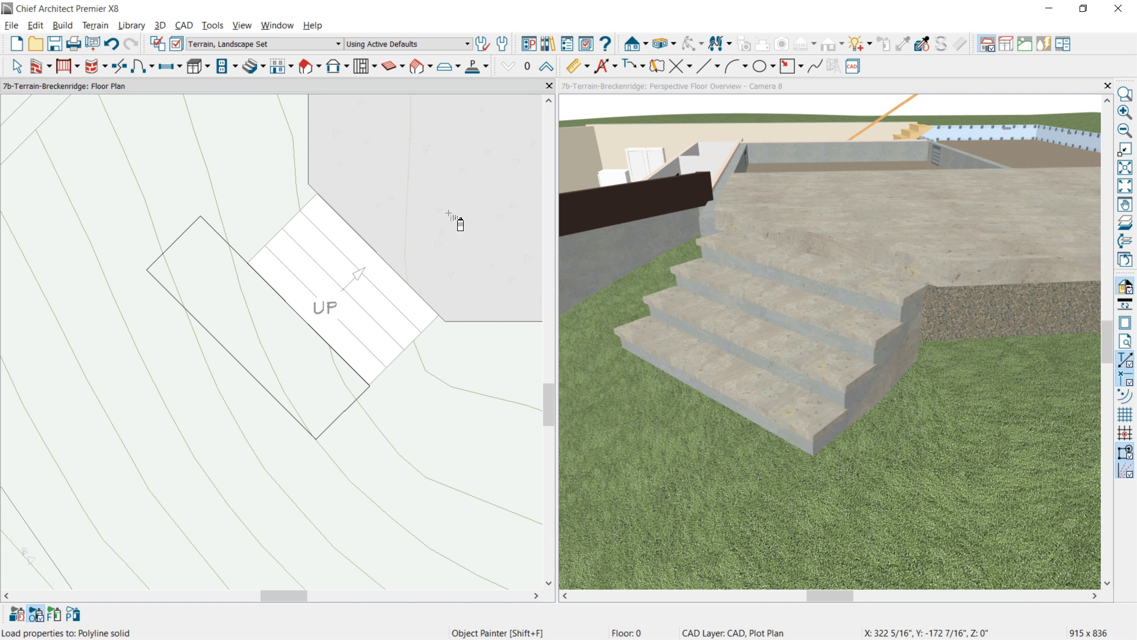
click(245, 344)
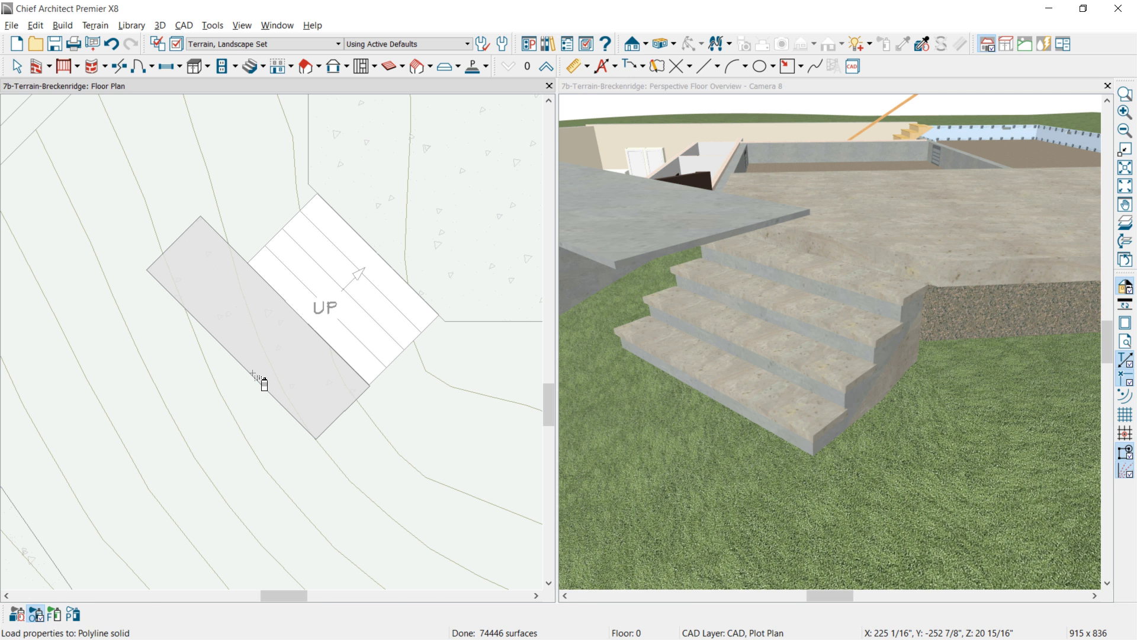
- Give the landing a 7-inch thickness and an absolute top elevation of -35 inches
key(space)
click(254, 375)
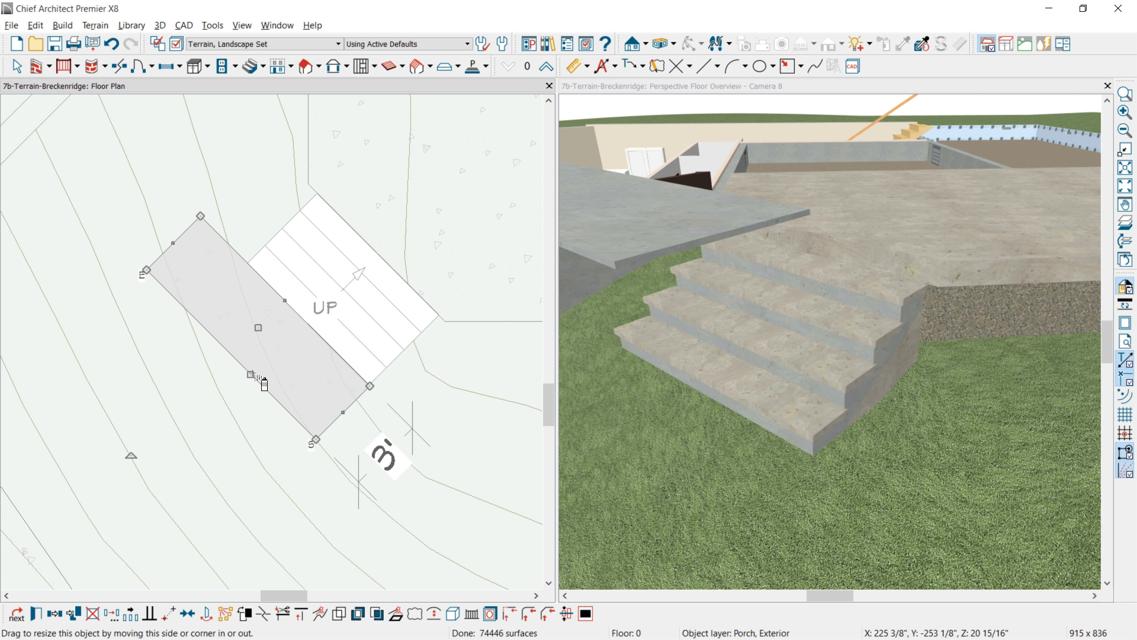
double_click(257, 377)
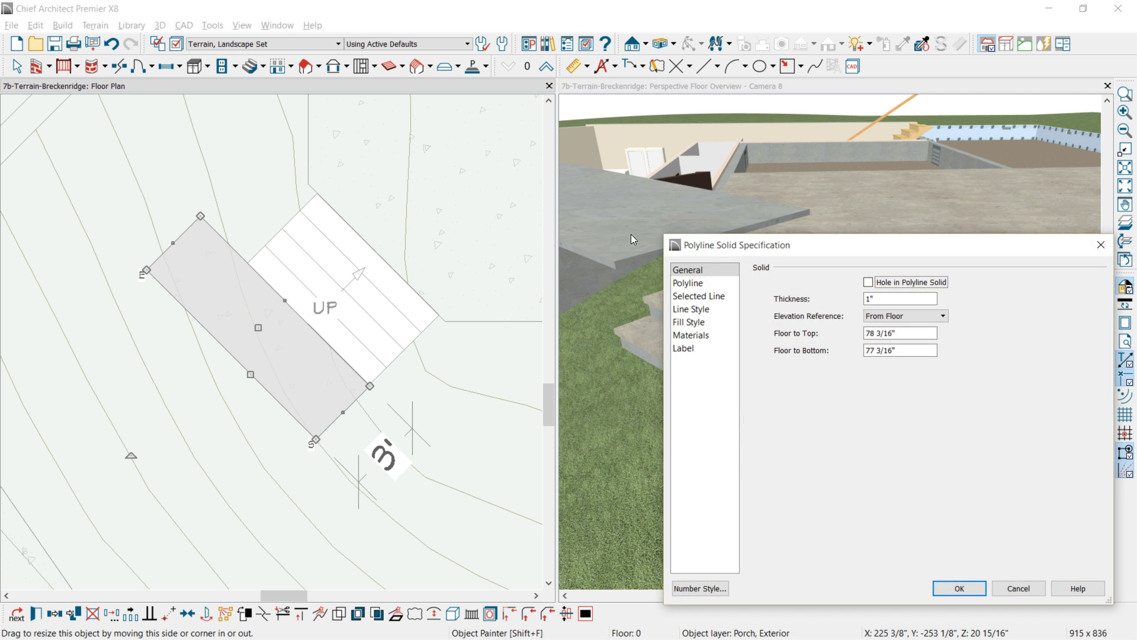
double_click(883, 298)
text(7)
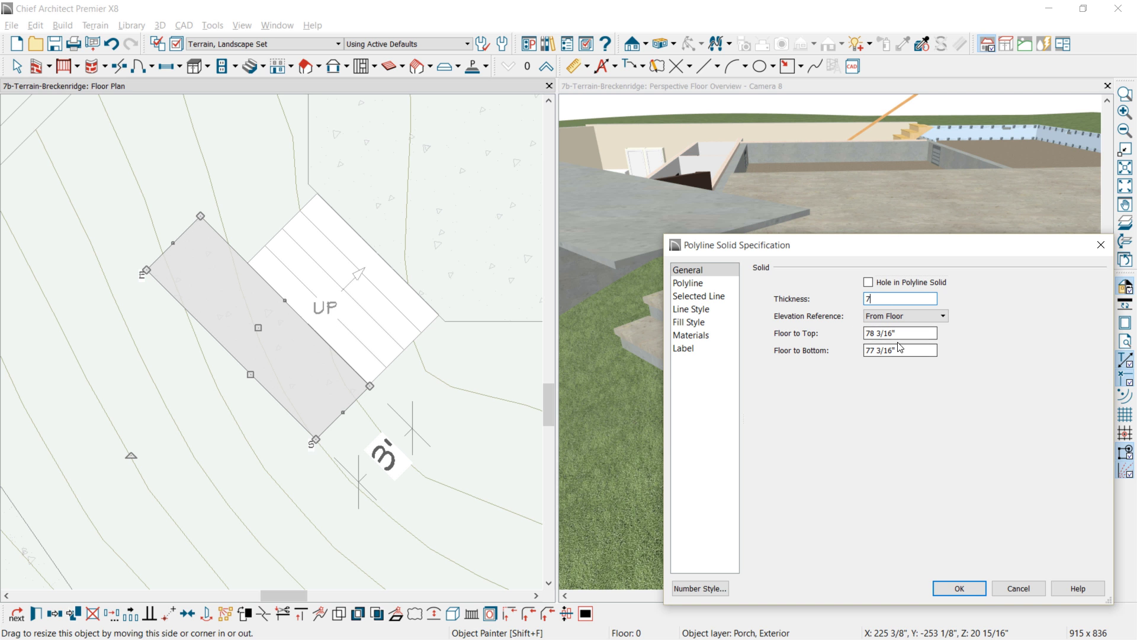
click(904, 316)
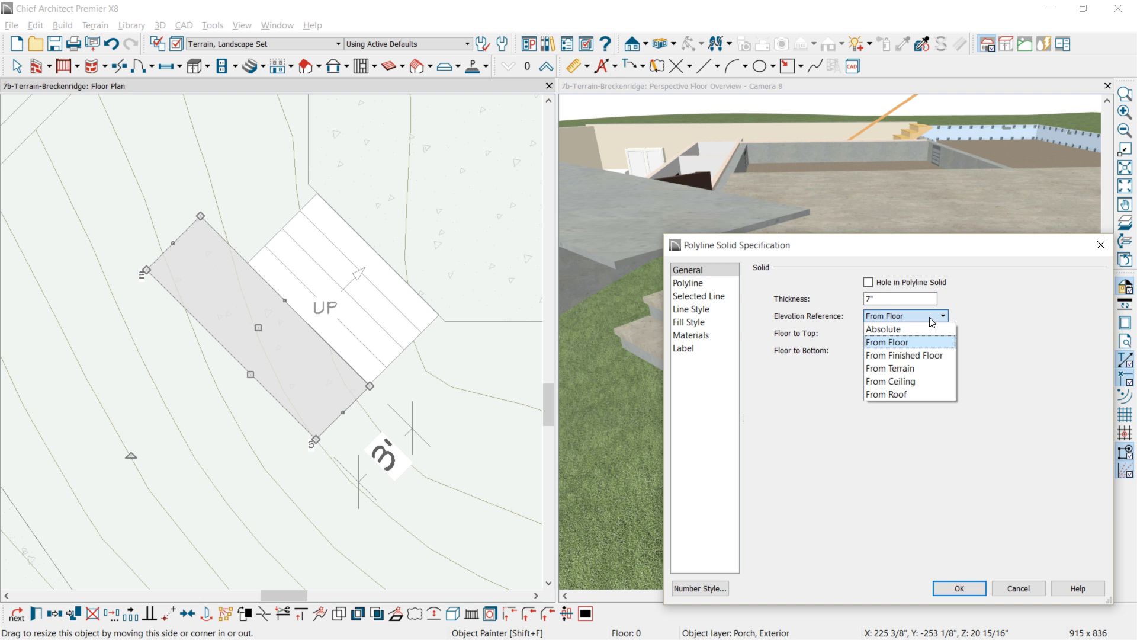
click(909, 327)
drag(909, 333, 864, 333)
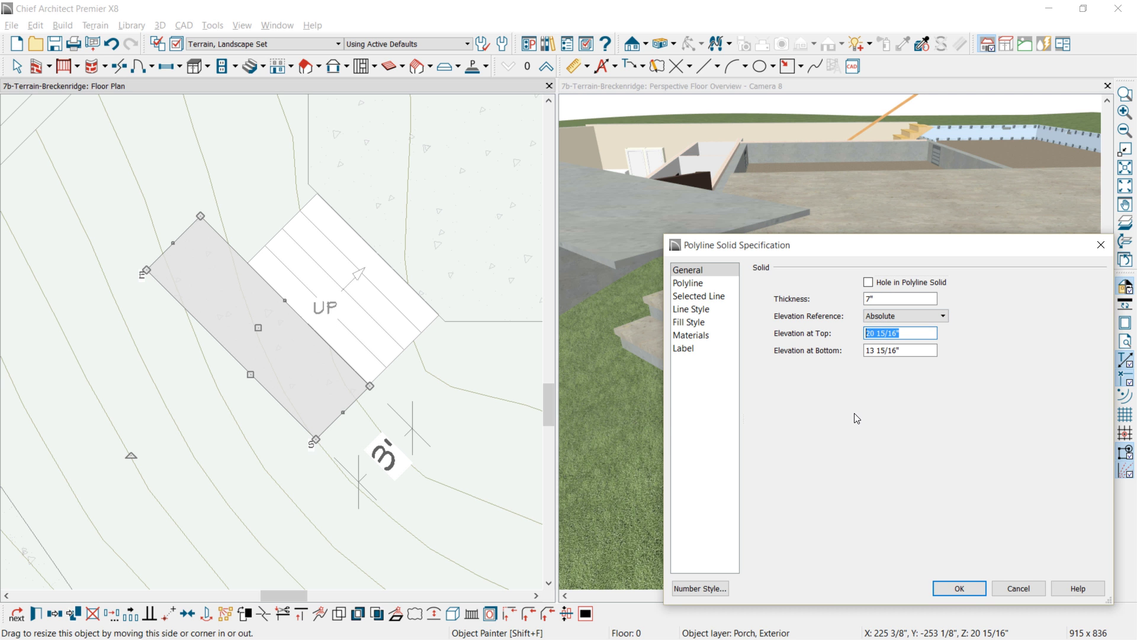
text(-35)
key(Tab)
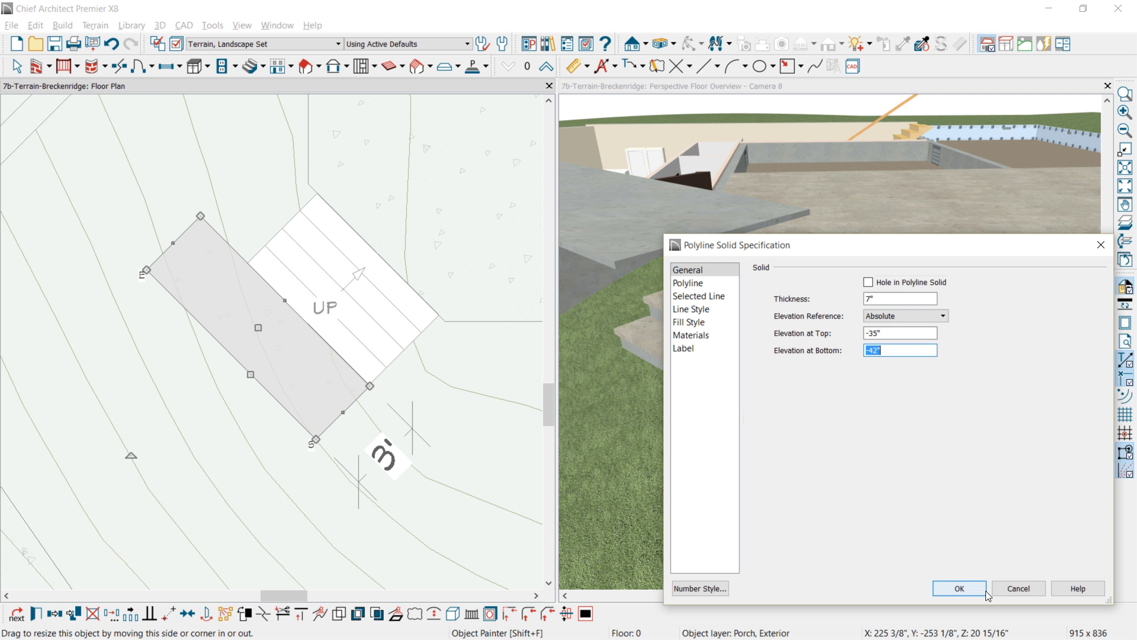
click(959, 587)
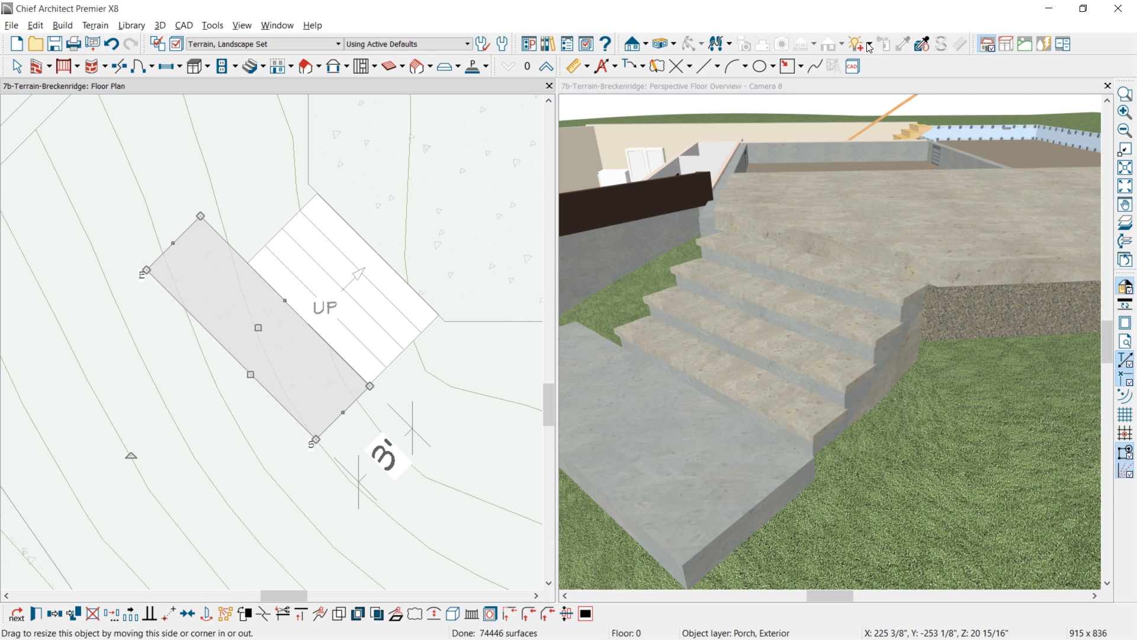
- Sample the patio slab's Concrete3 material in the 3D view and paint it onto the landing
click(923, 46)
click(914, 193)
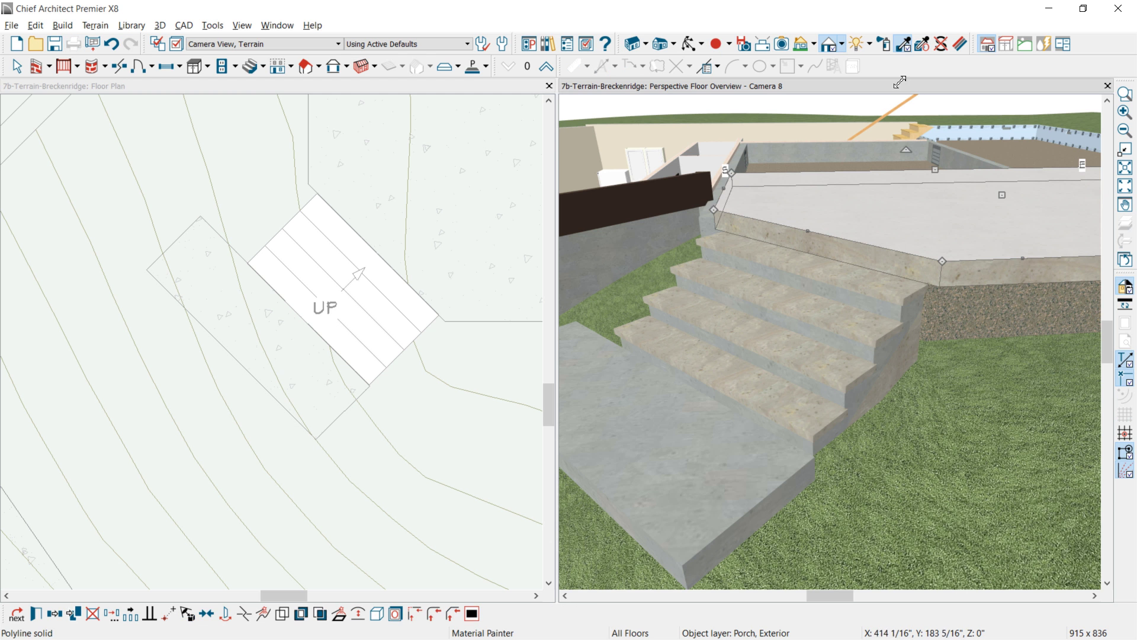
click(705, 487)
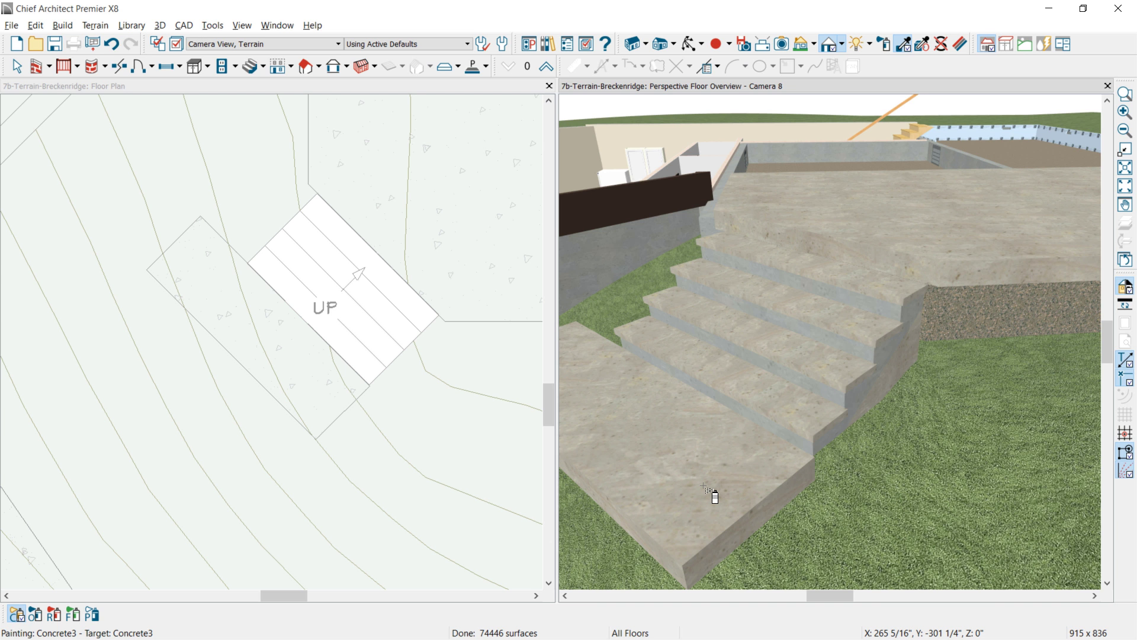
- Copy the stairs and place the copy against the landing's outer edge, near its upper end
click(342, 266)
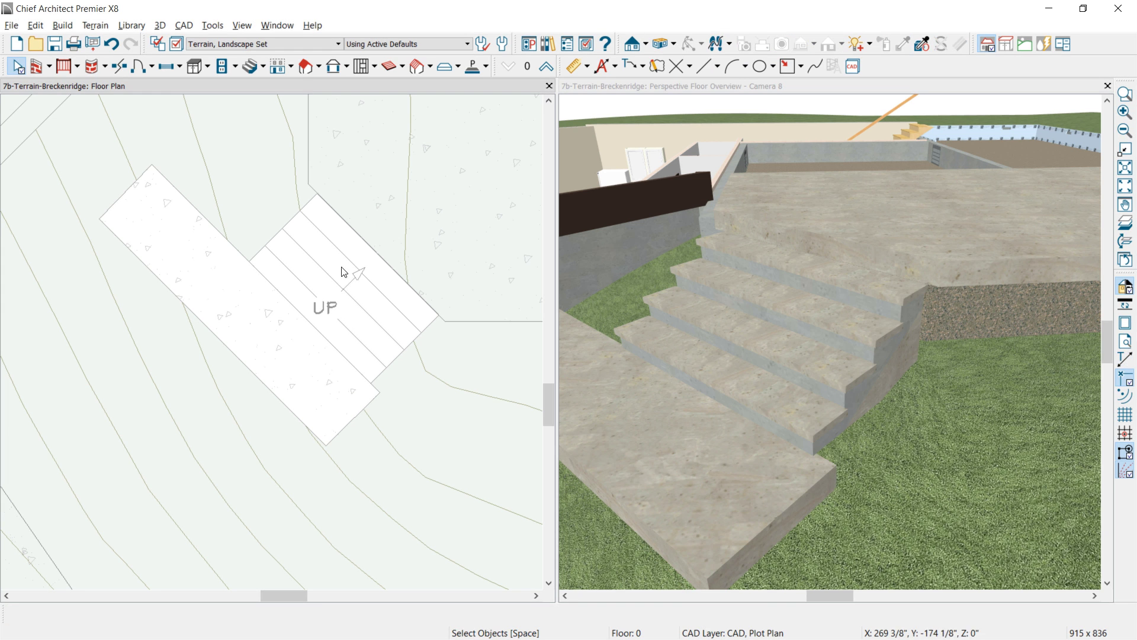
click(335, 311)
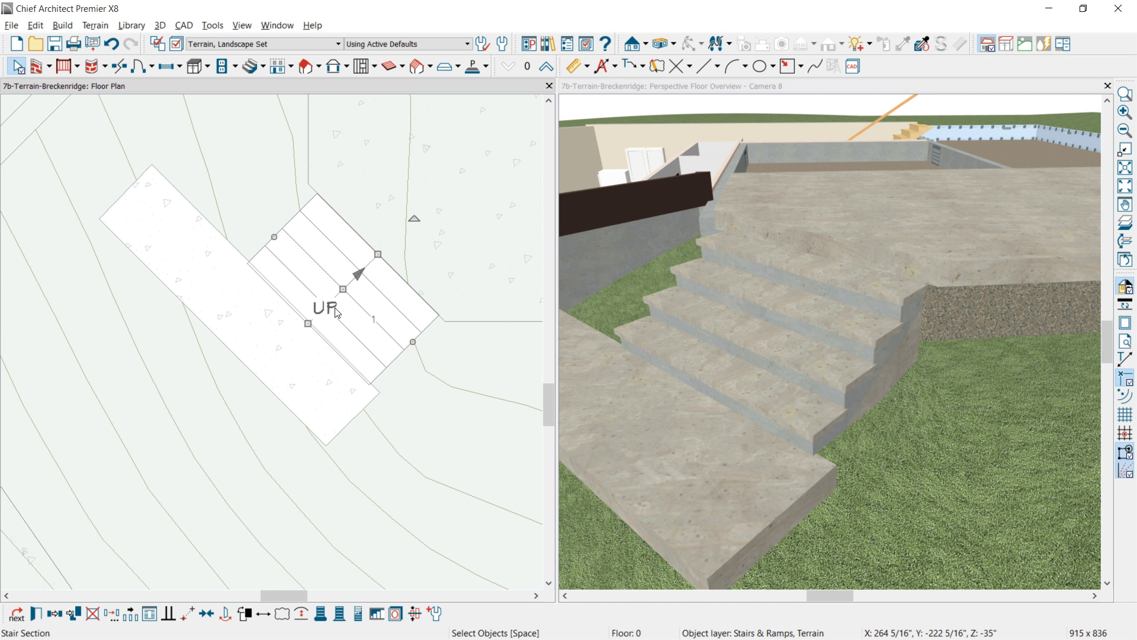
click(55, 614)
drag(343, 289, 133, 323)
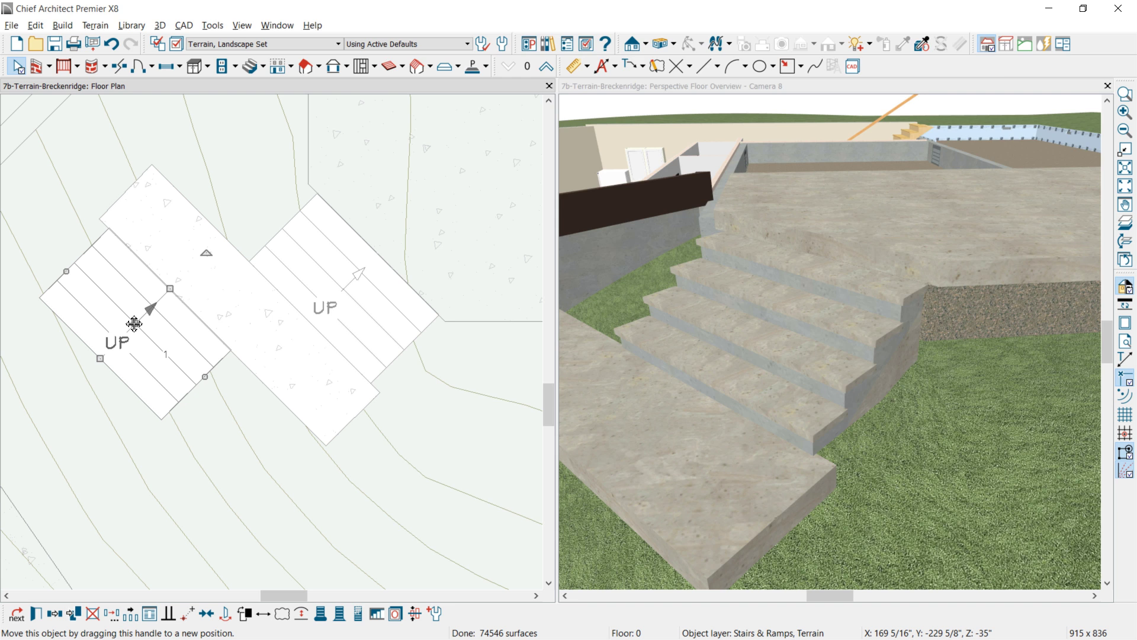
- Lock the copied staircase's top, set its top height to -35 inches and its riser height to 7 inches
double_click(134, 322)
click(404, 80)
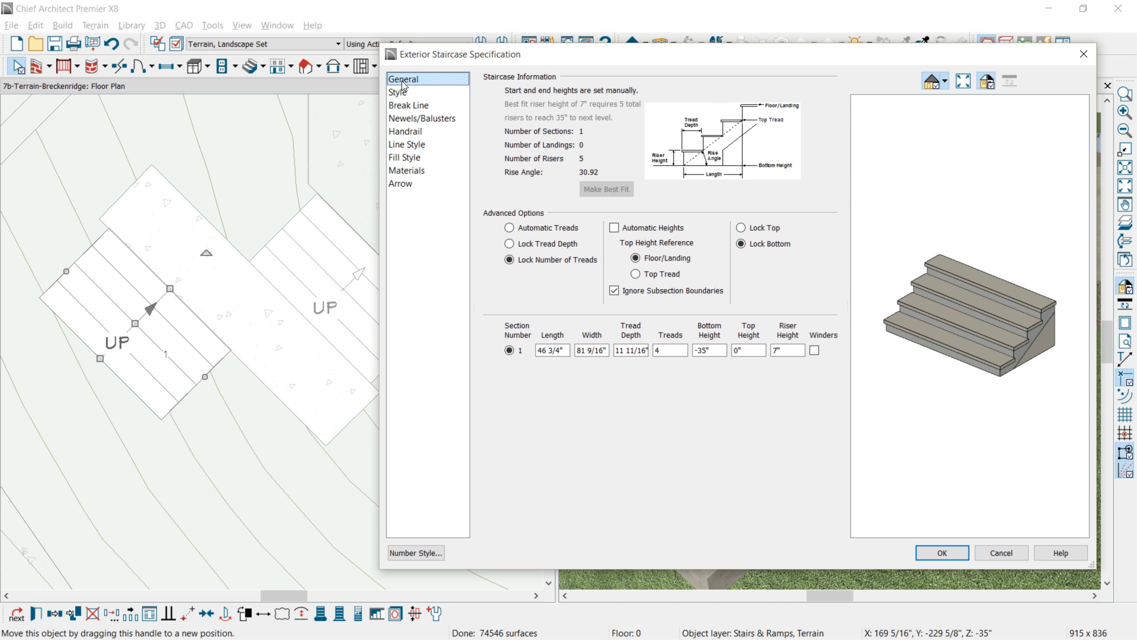
double_click(716, 347)
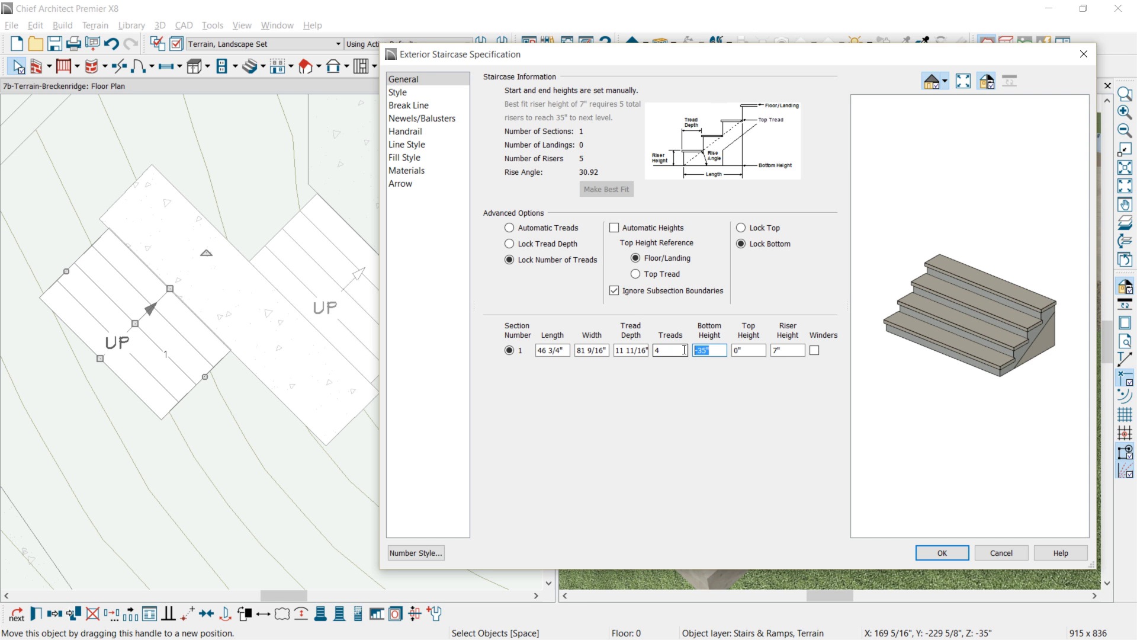
click(763, 228)
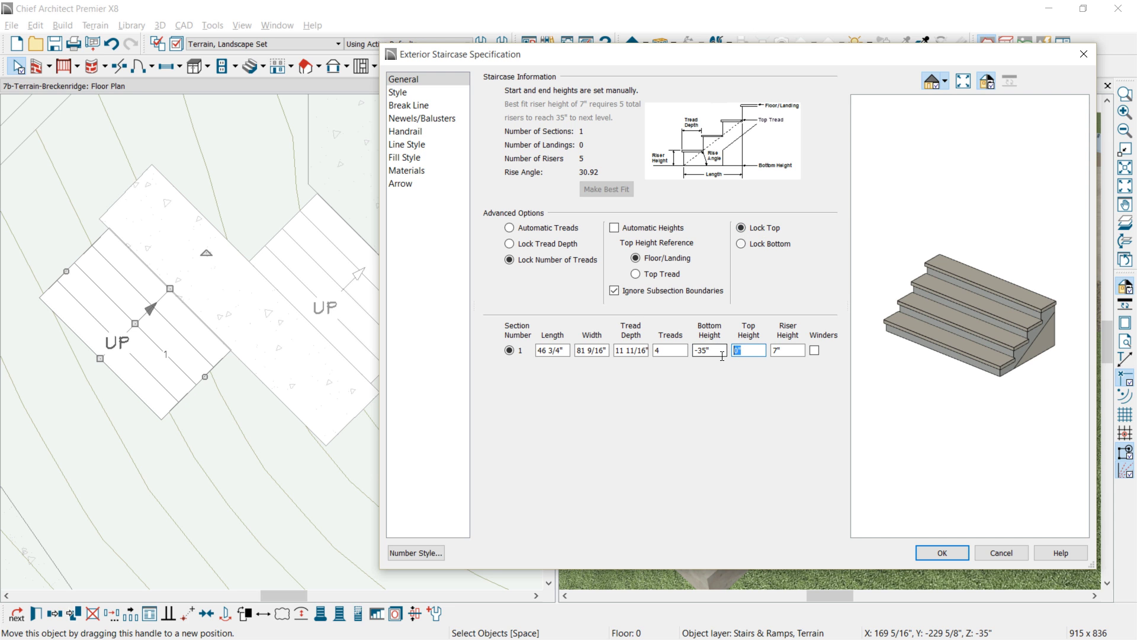
key(ctrl+v)
key(Tab)
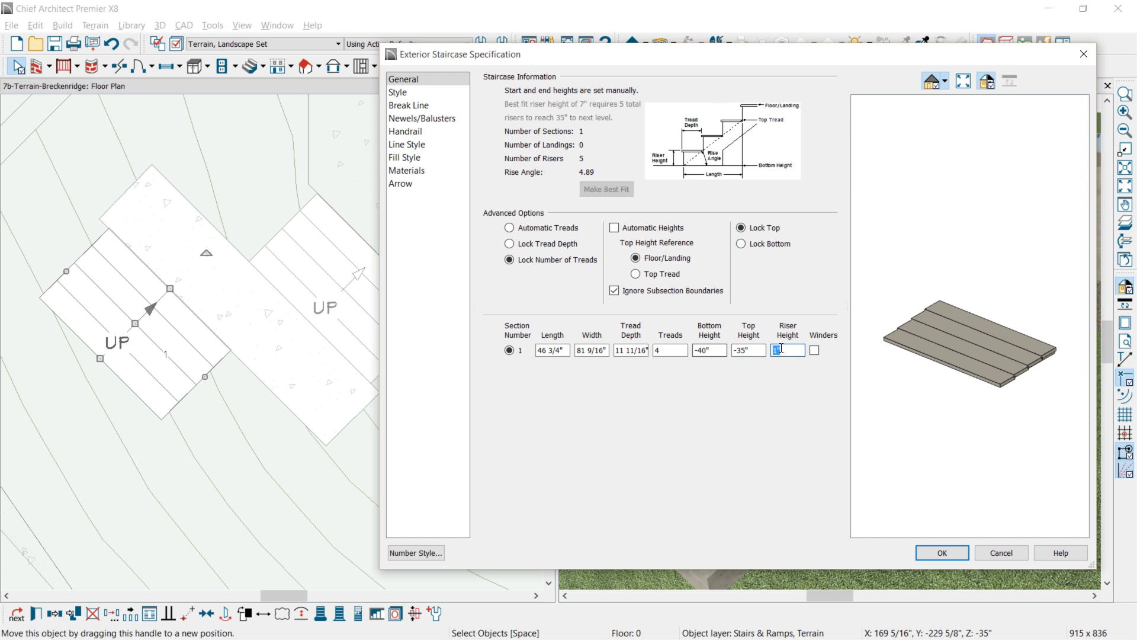
text(7")
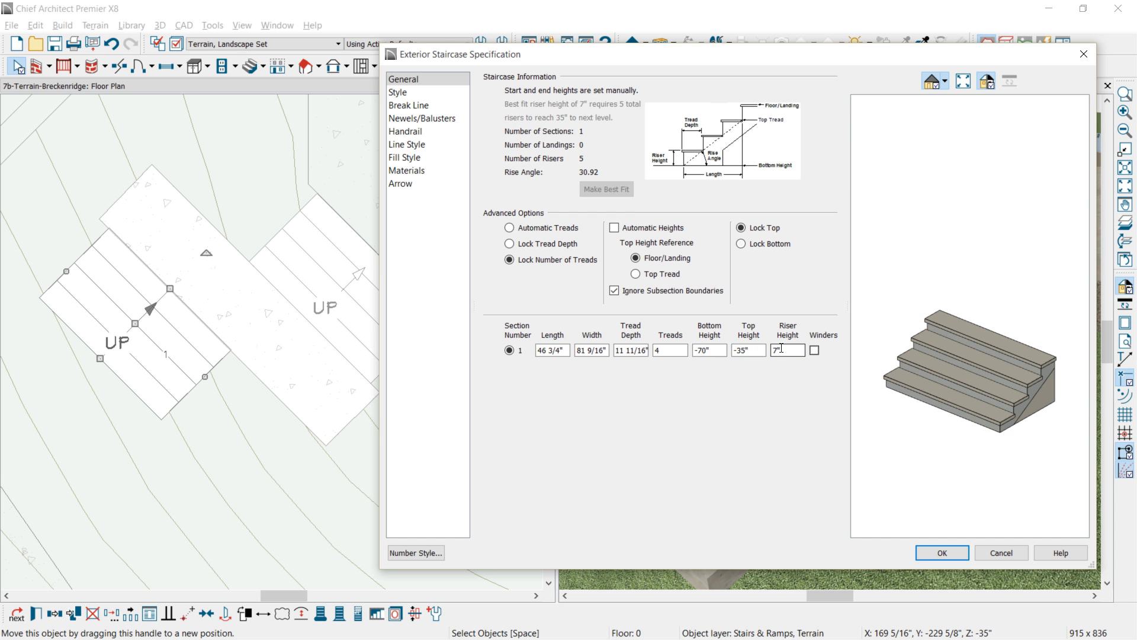
click(942, 552)
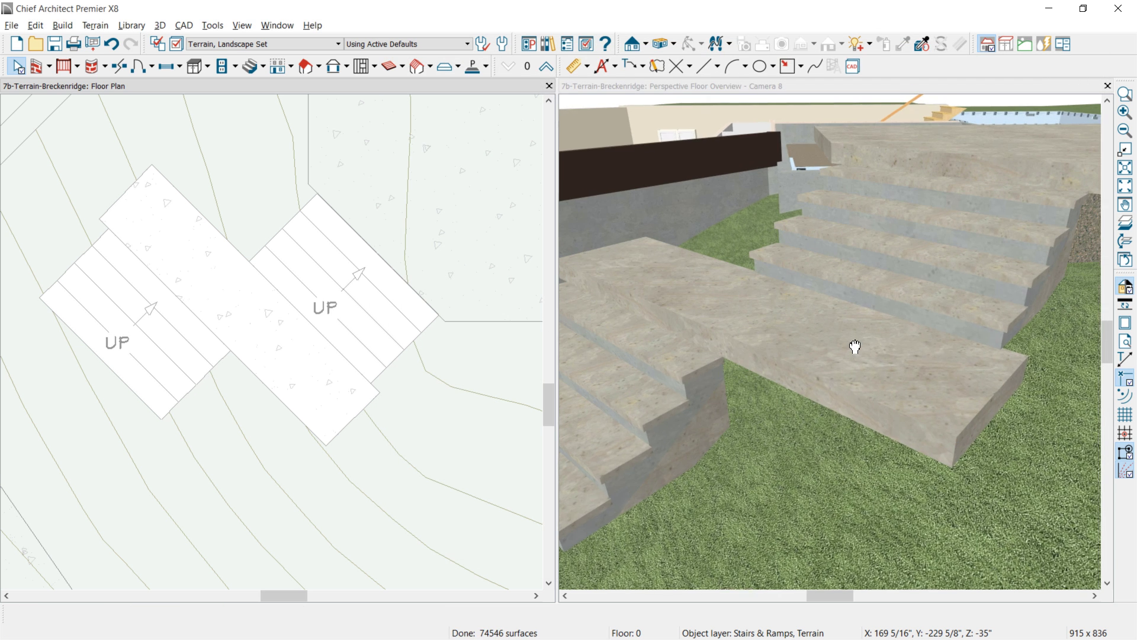
- Check both flights in the perspective overview, and copy the landing to the bottom edge of the lower stairs
scroll(862, 349, down, 3)
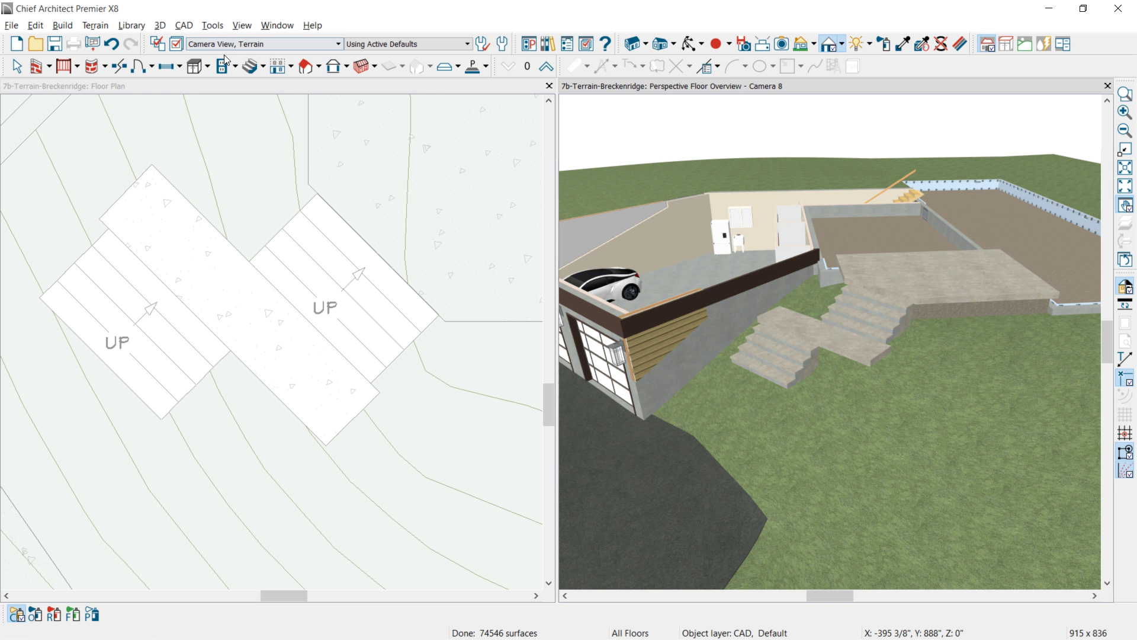
click(690, 44)
drag(797, 329, 810, 330)
scroll(810, 330, up, 3)
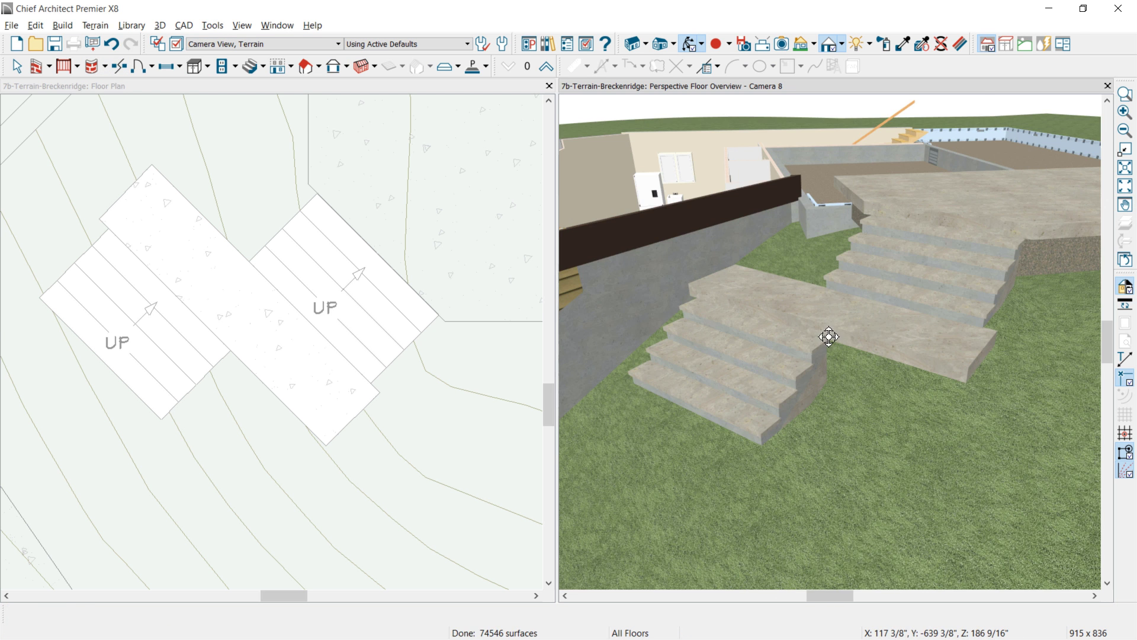
click(316, 356)
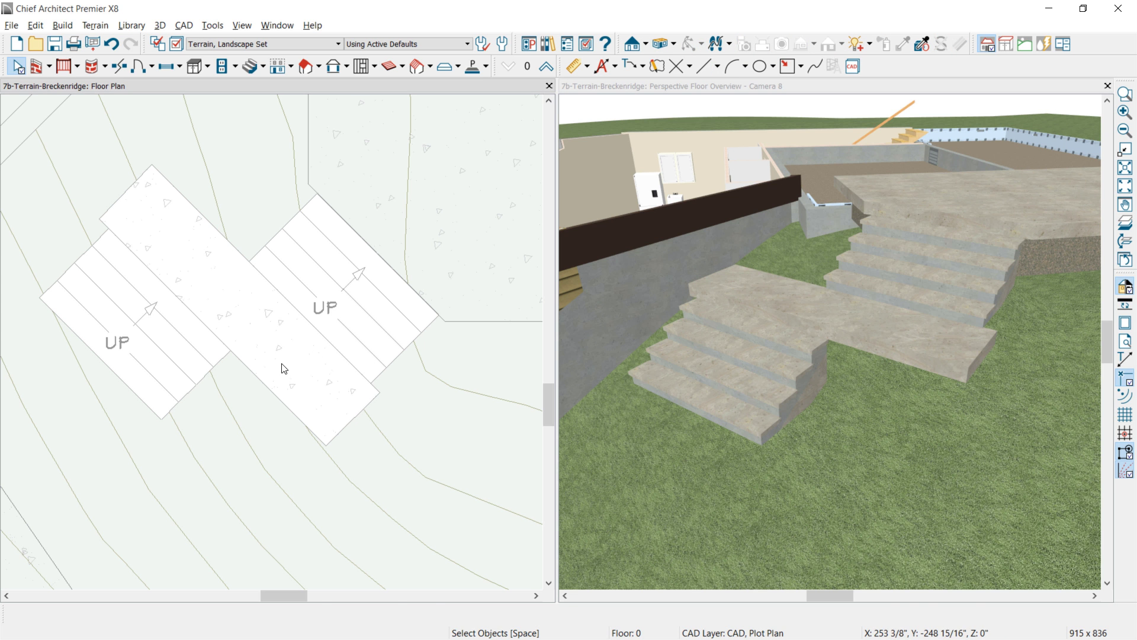
click(290, 370)
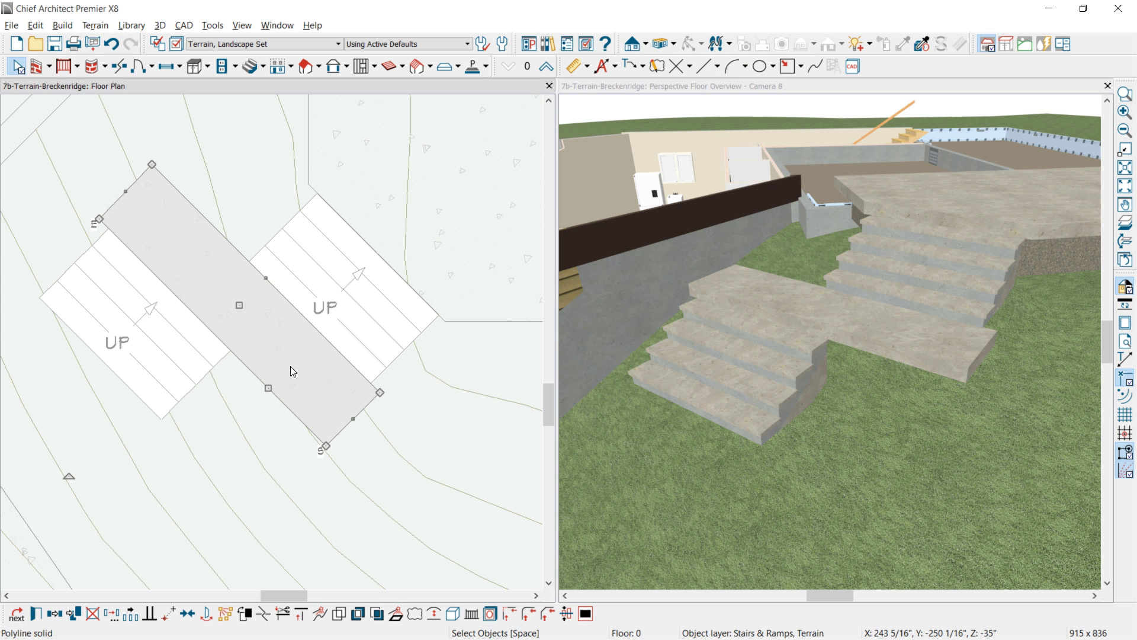
click(79, 611)
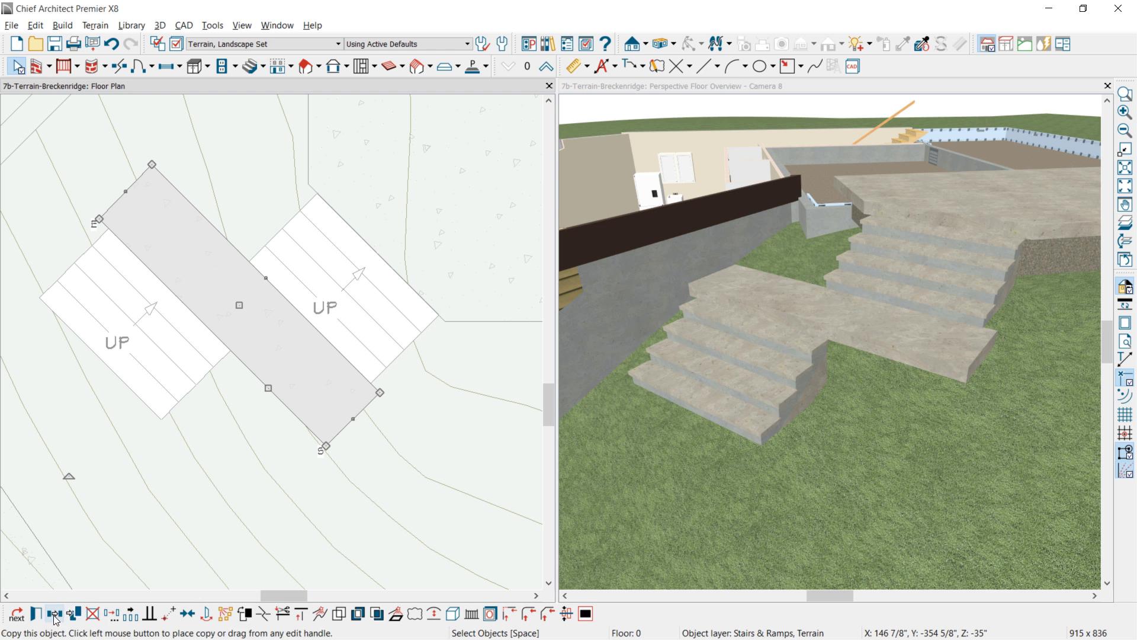
click(55, 618)
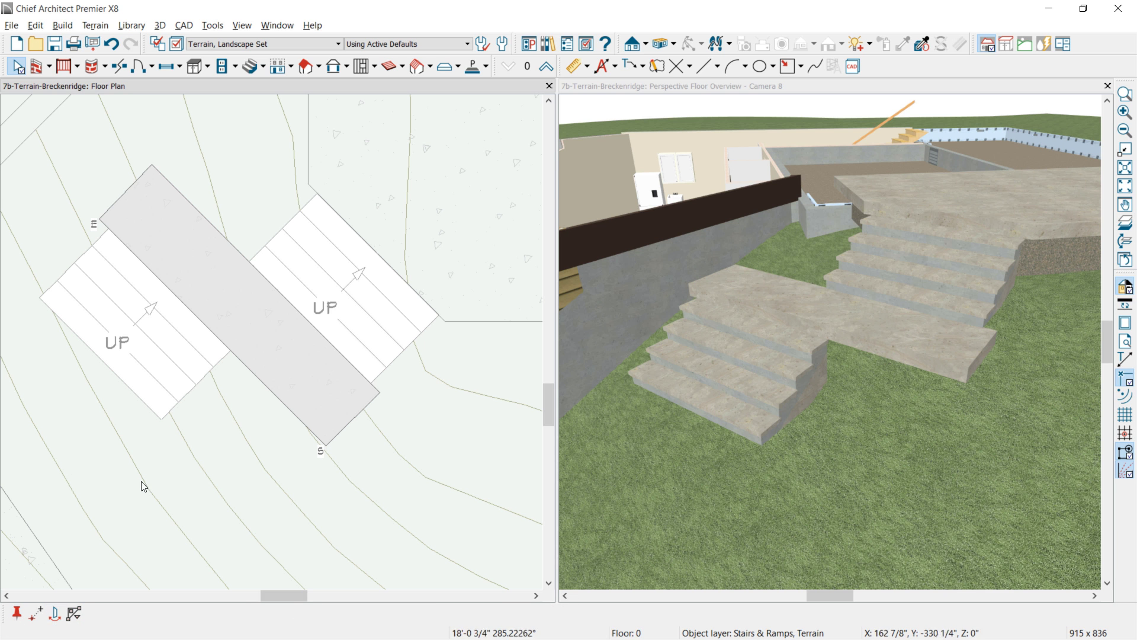
click(158, 386)
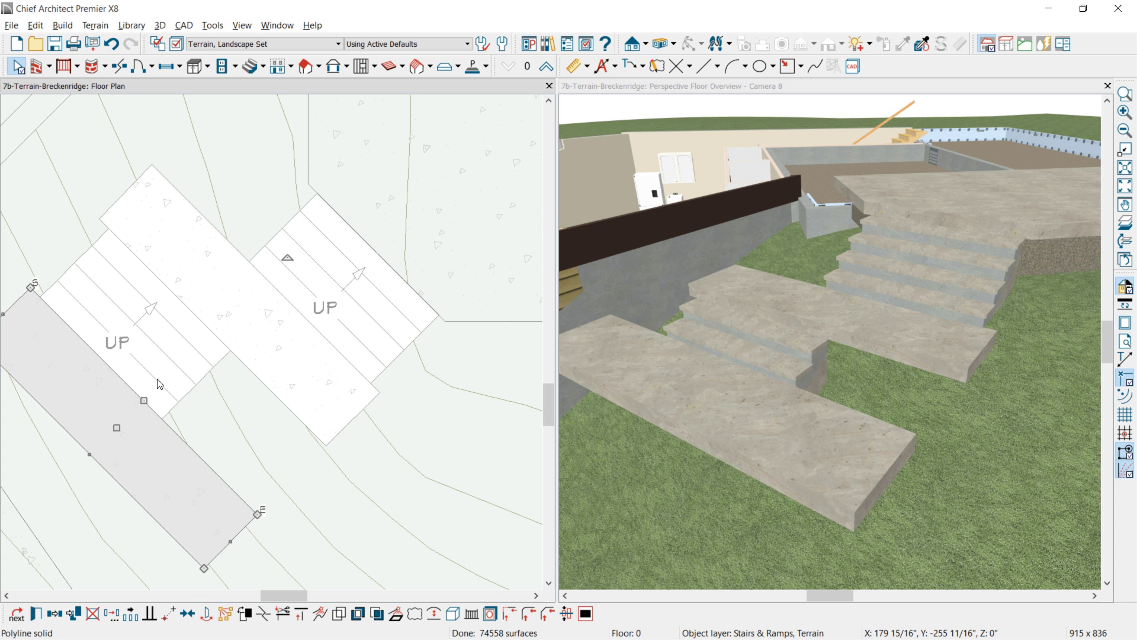
- Set the lower landing's elevation at top to -70 inches
key(ctrl+e)
drag(870, 335, 900, 333)
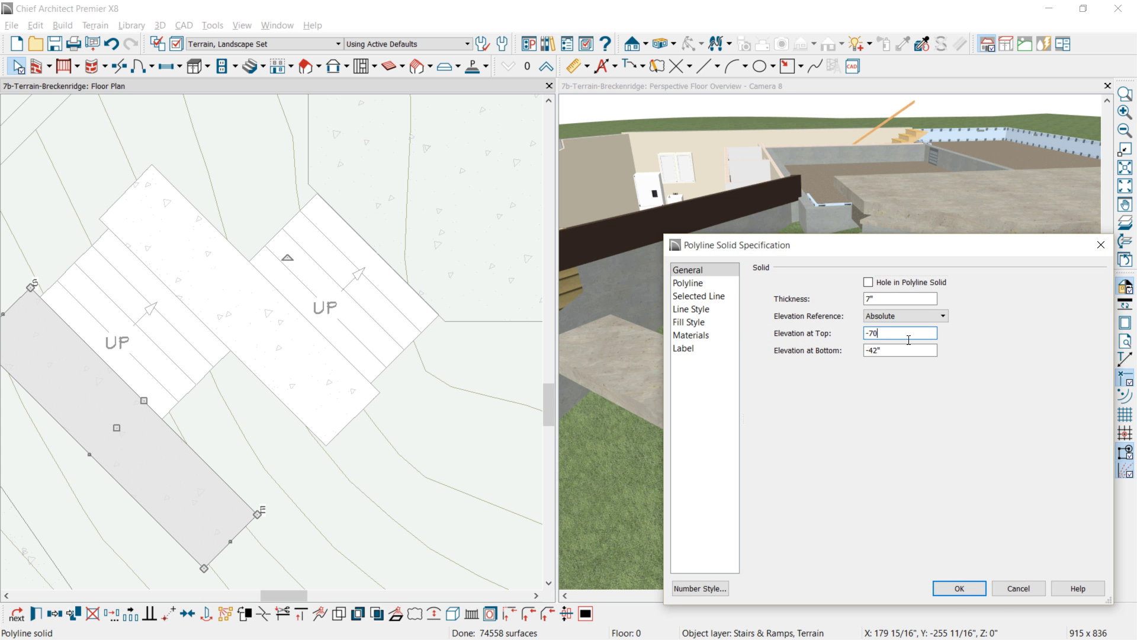
text(70)
key(Return)
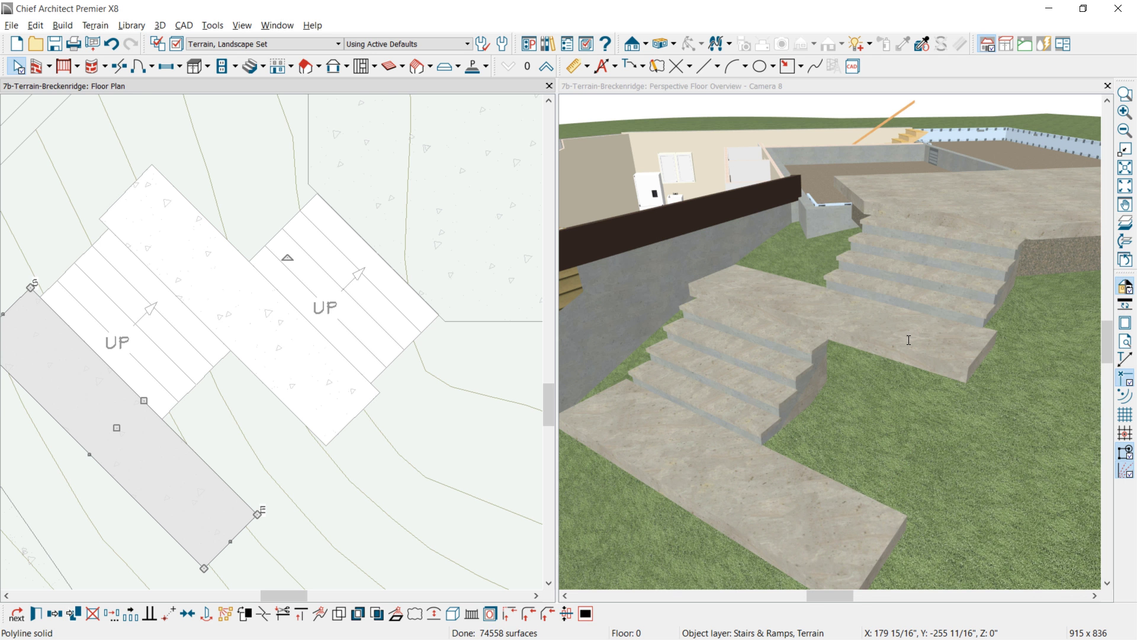
- Copy the lower stairs to the lower landing's outer edge and stretch the copy to about 100 1/2 inches wide and 70 5/8 inches long
middle_drag(220, 431, 293, 344)
middle_drag(774, 352, 833, 266)
click(766, 289)
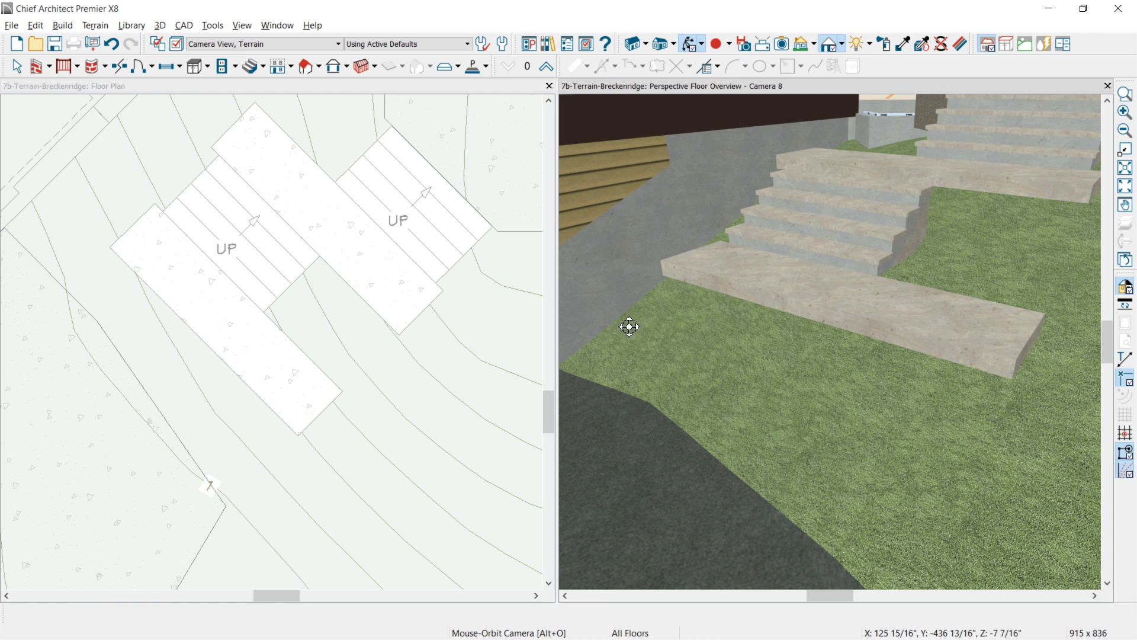
click(253, 257)
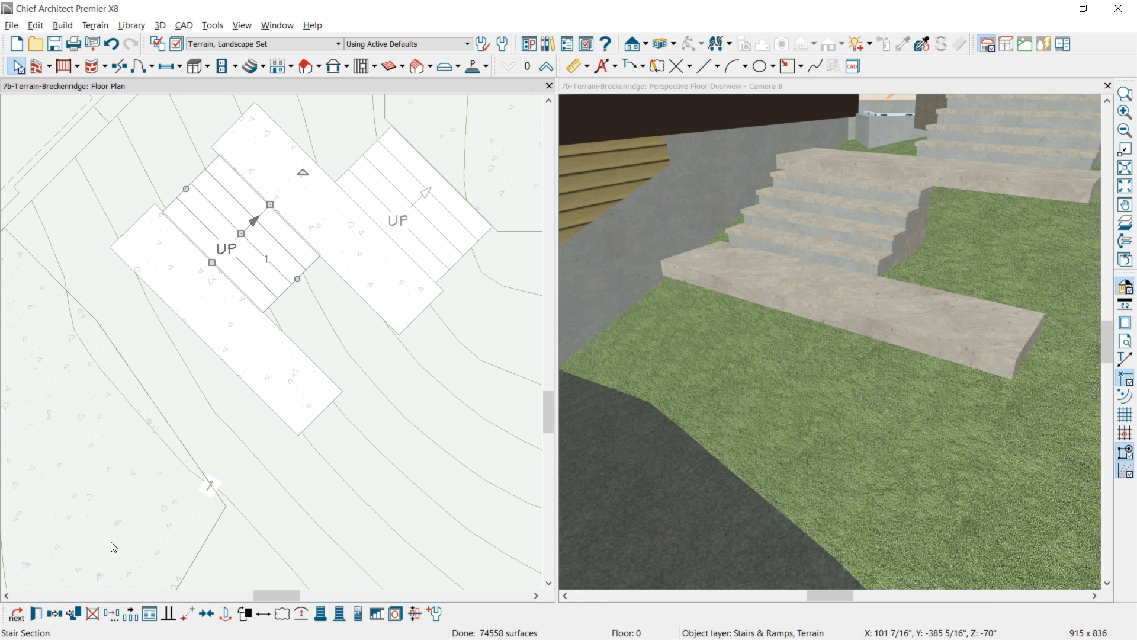
click(55, 614)
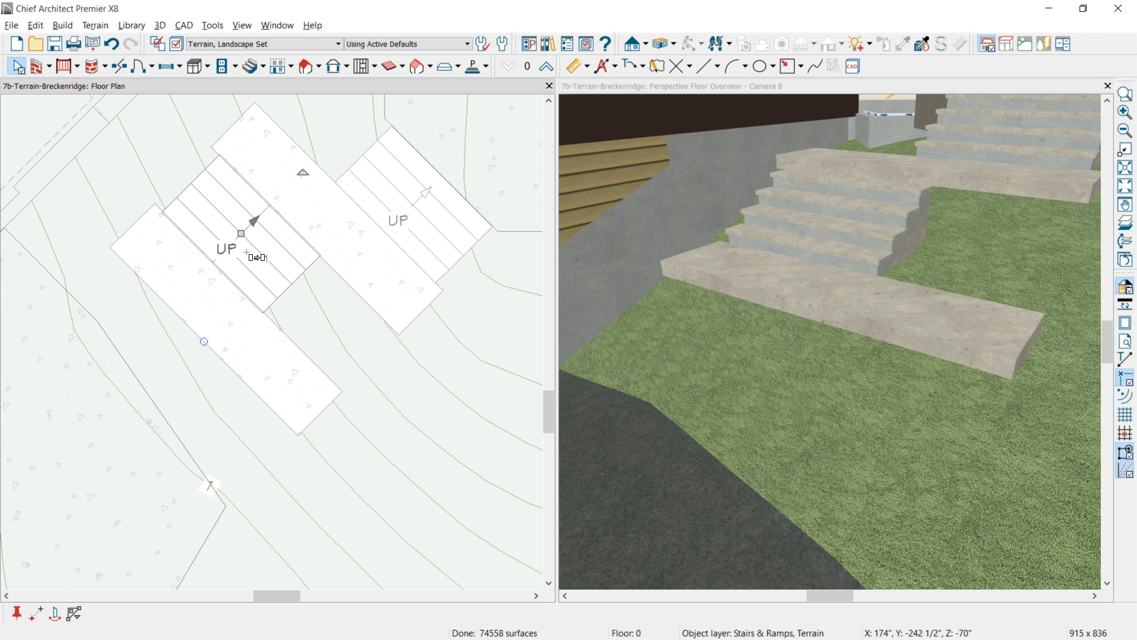
drag(240, 235, 189, 382)
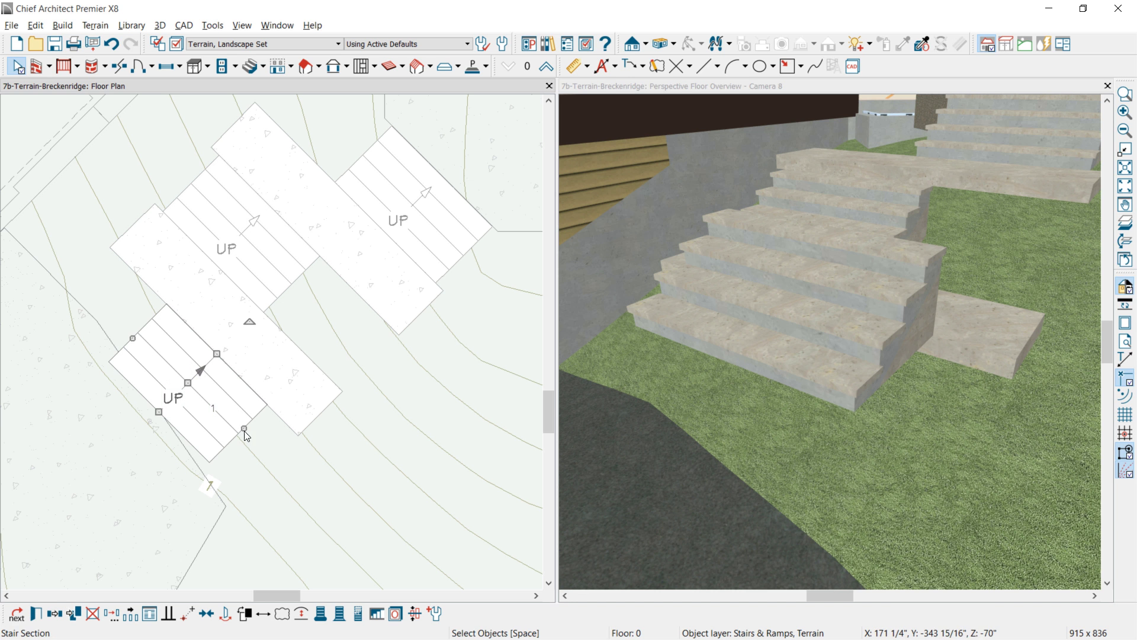
drag(241, 452, 270, 449)
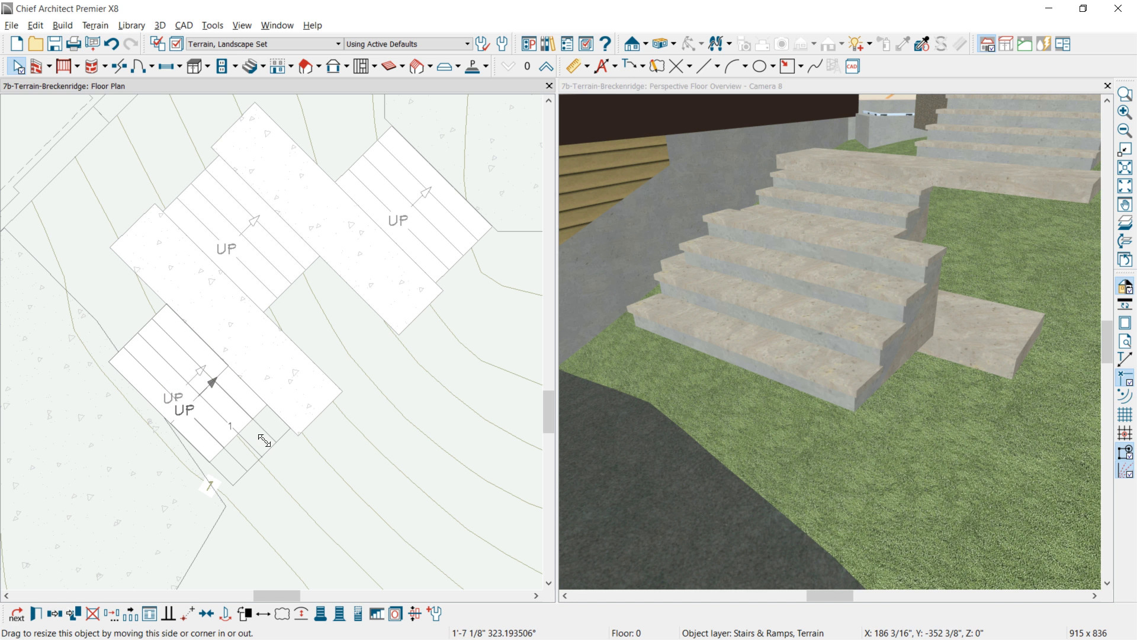
drag(170, 423, 137, 450)
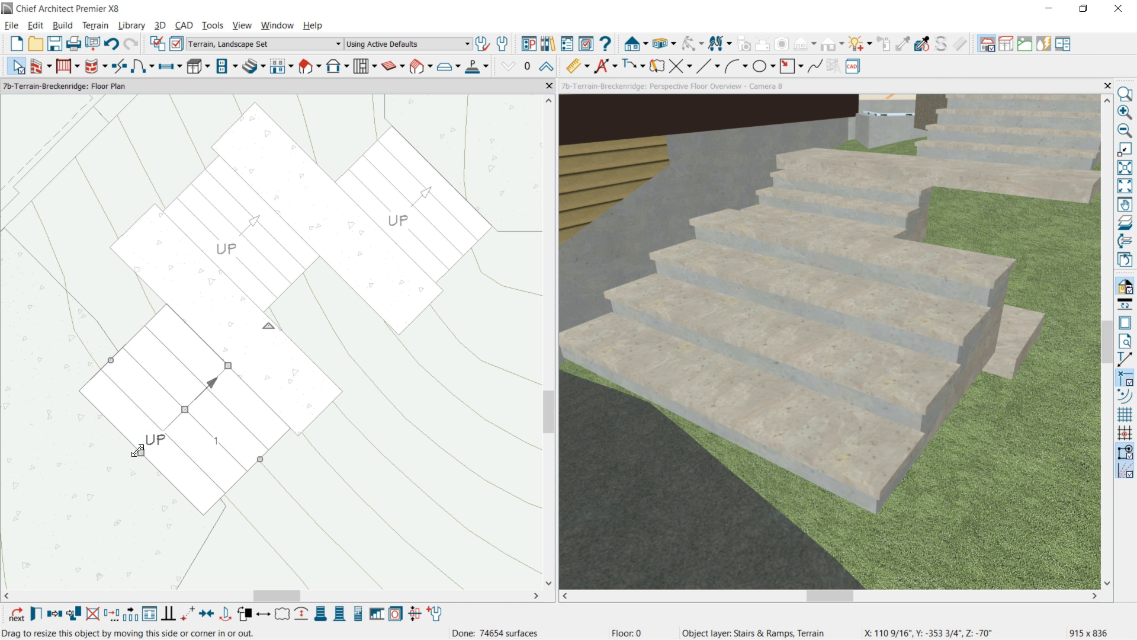
- Set the copied staircase's top height to -70 inches and its riser height to 7 inches
double_click(137, 450)
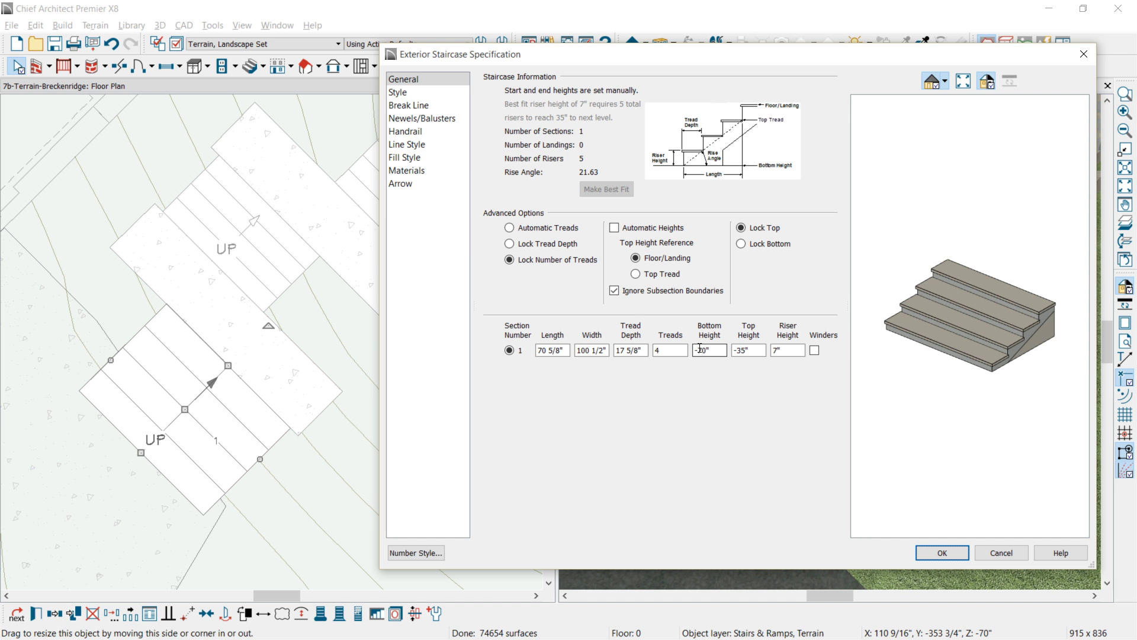
key(Tab)
text(-7)
key(Tab)
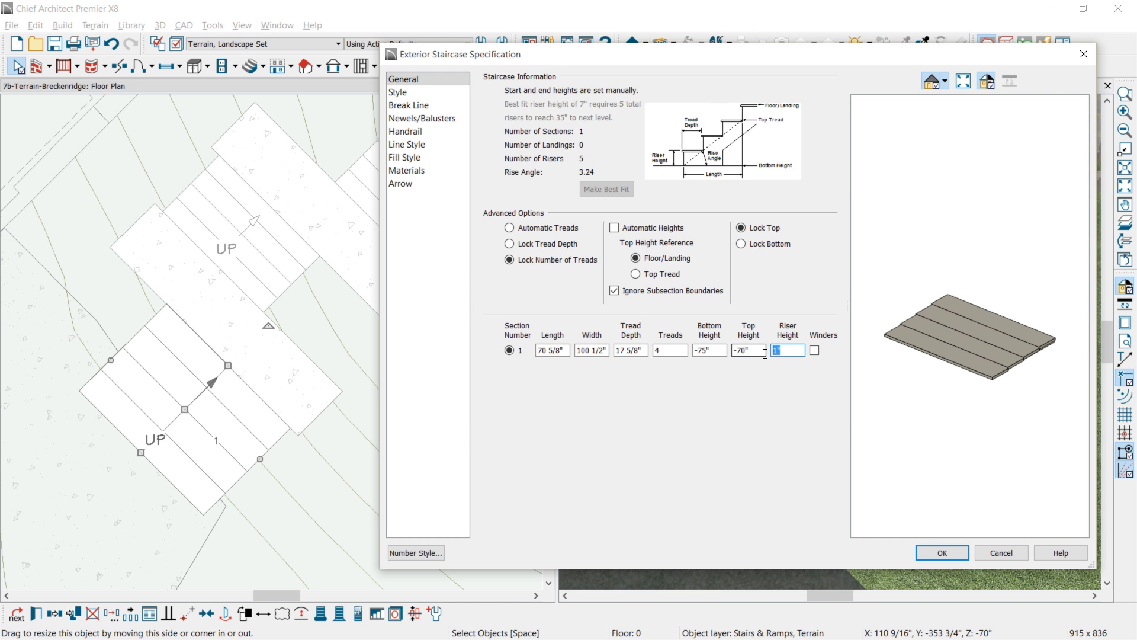
text(7)
click(678, 354)
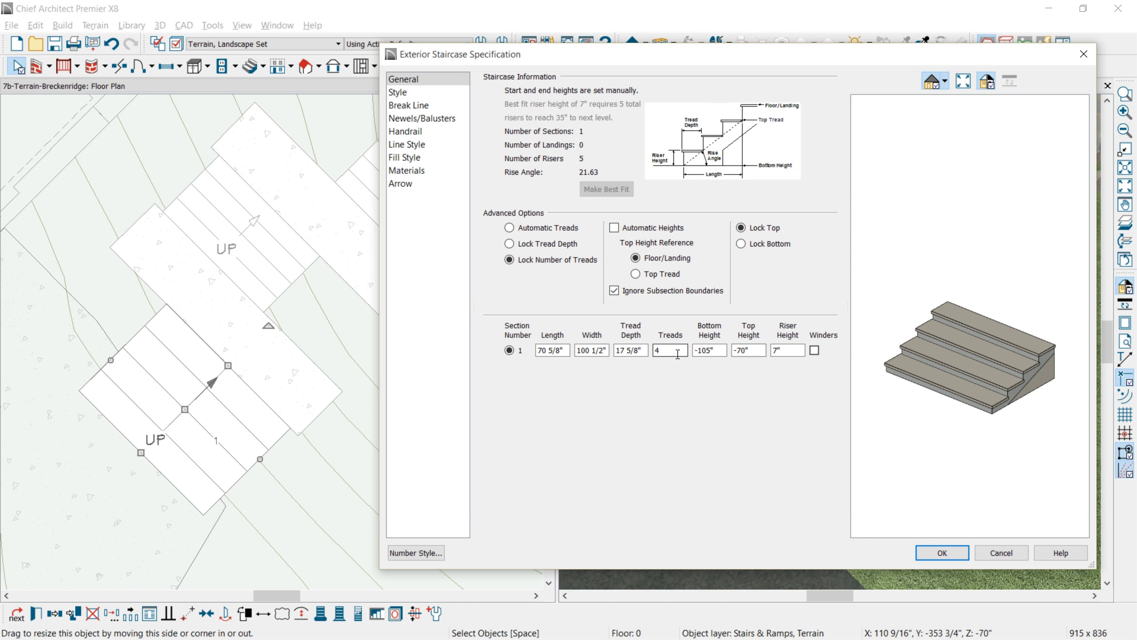
- Lock the bottom staircase's tread depth, increase its number of treads, and inspect how the flight meets the driveway in 3D
click(516, 244)
click(674, 353)
drag(659, 351, 637, 352)
click(942, 553)
scroll(824, 423, down, 5)
drag(824, 422, 793, 437)
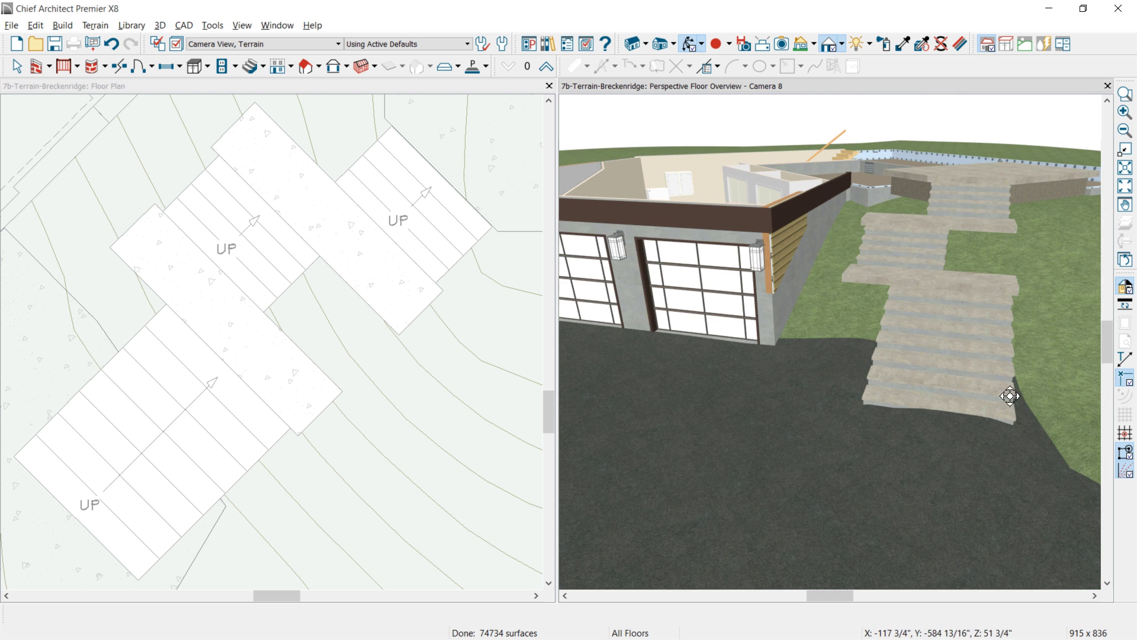
middle_drag(1060, 388, 914, 406)
drag(849, 421, 889, 417)
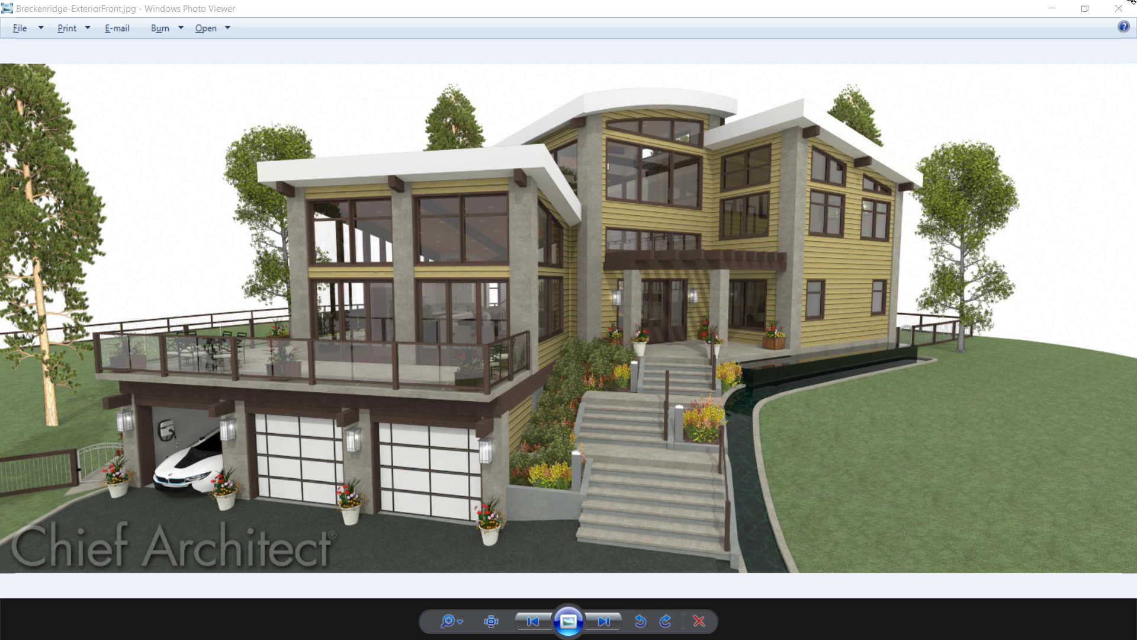
- Put away the exterior reference image and check the wall type in the exterior wall defaults
click(1052, 9)
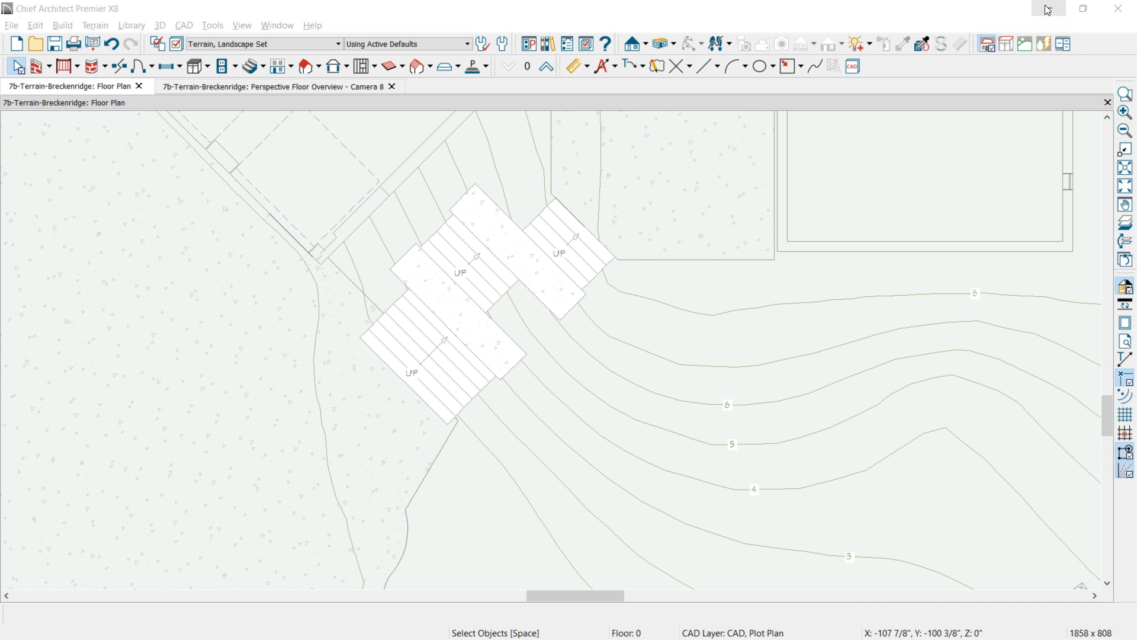
double_click(37, 66)
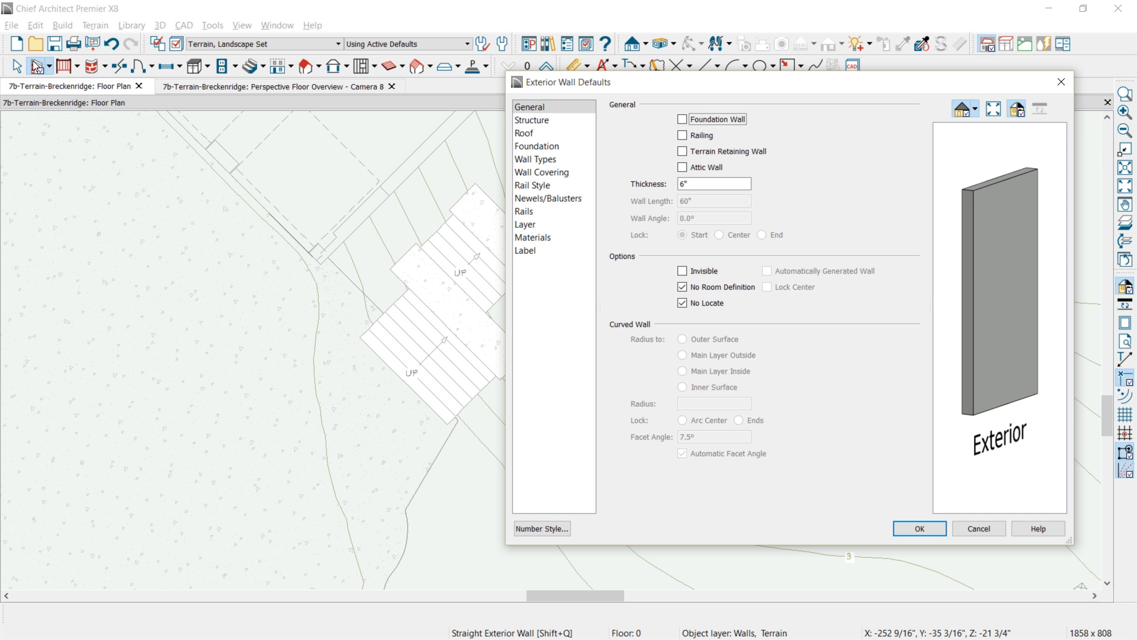
click(579, 158)
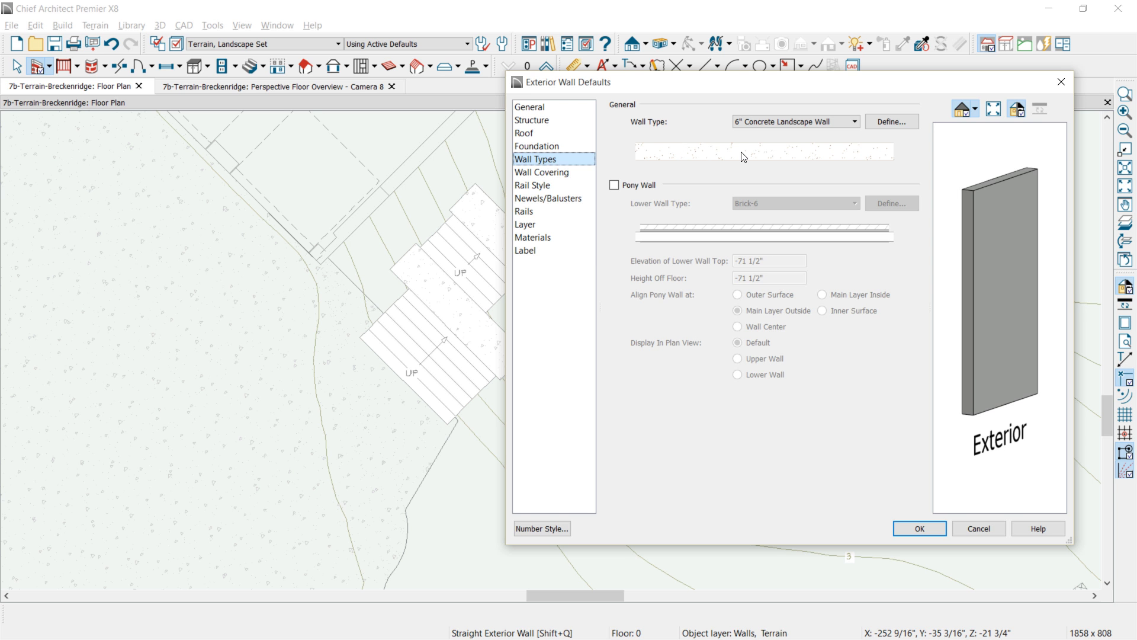
key(Return)
- Draw exterior walls along the patio's lower edge and down the stairs' outer side to the driveway, and shift the angled wall outward
click(782, 247)
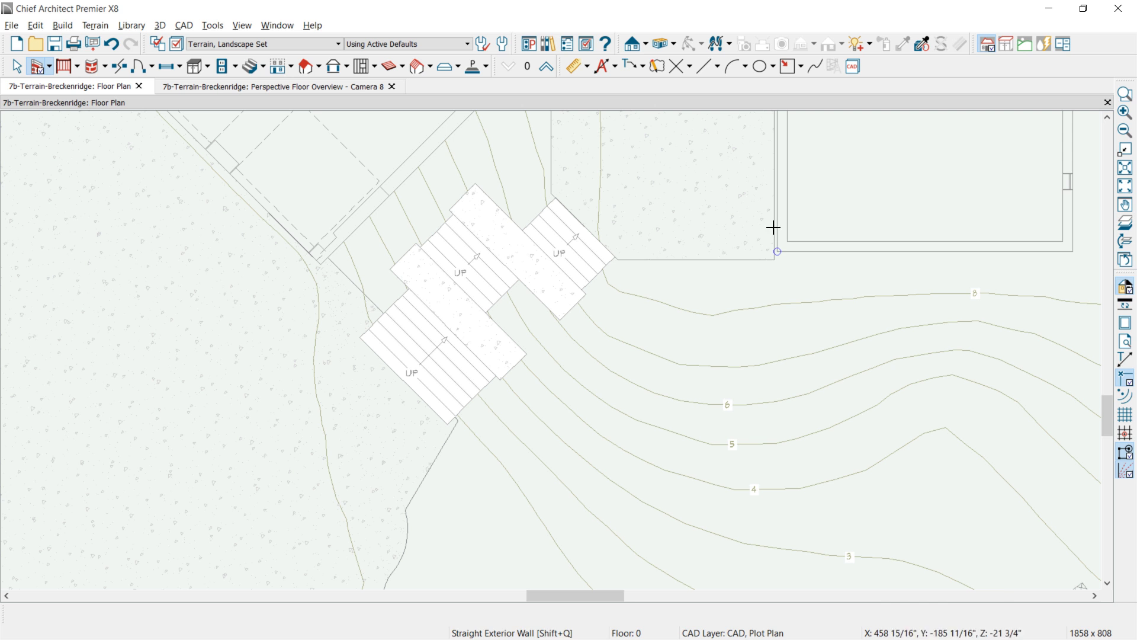
click(627, 247)
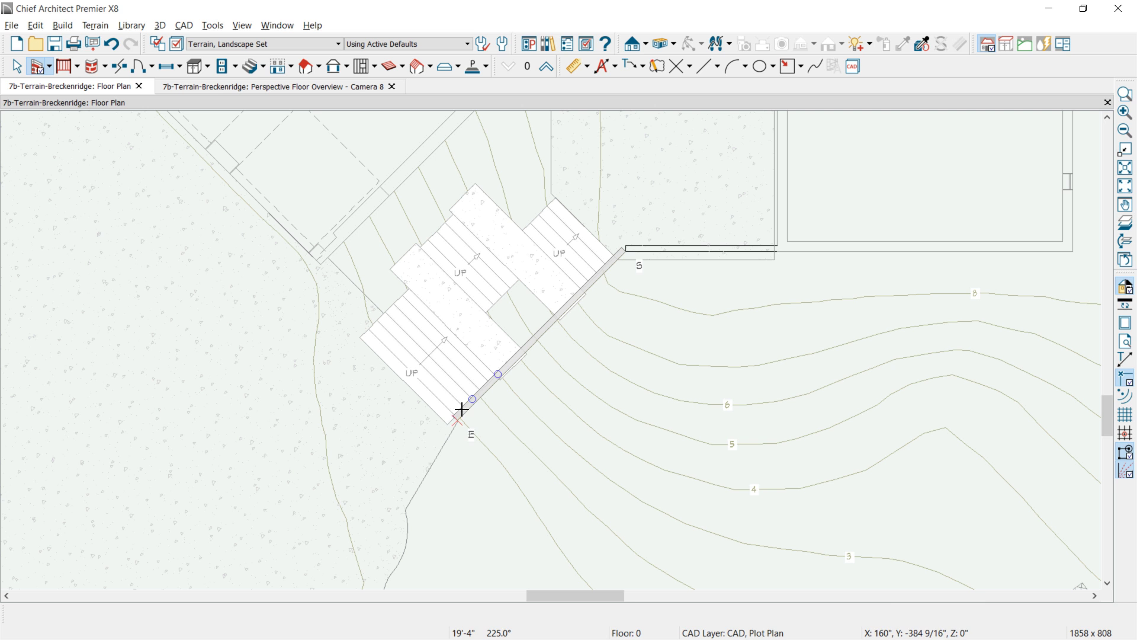
double_click(448, 422)
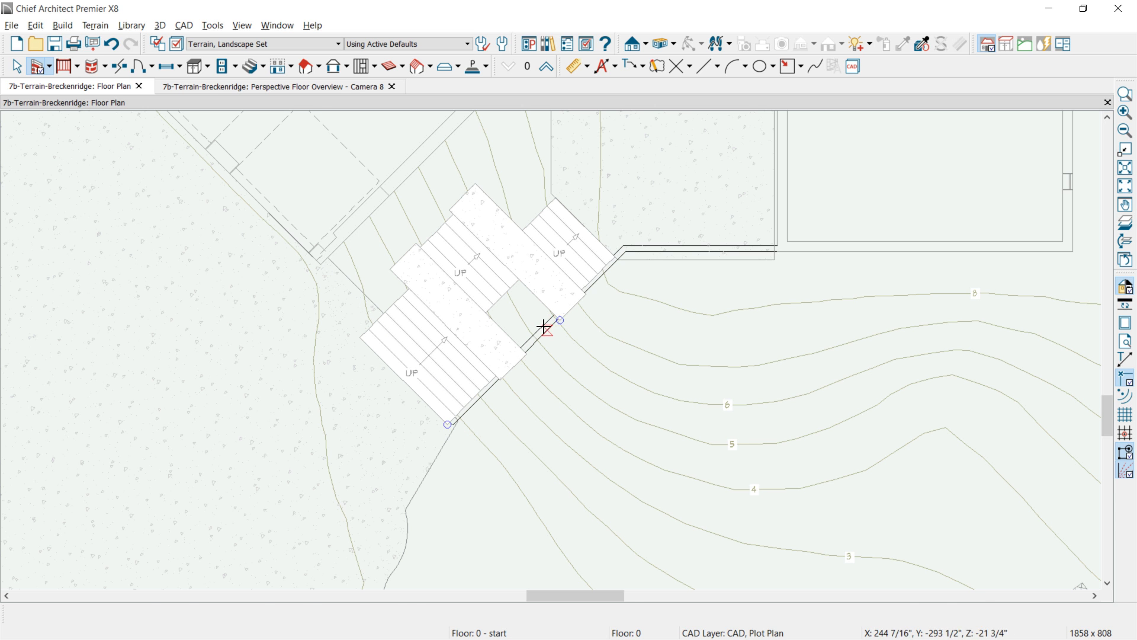
click(545, 326)
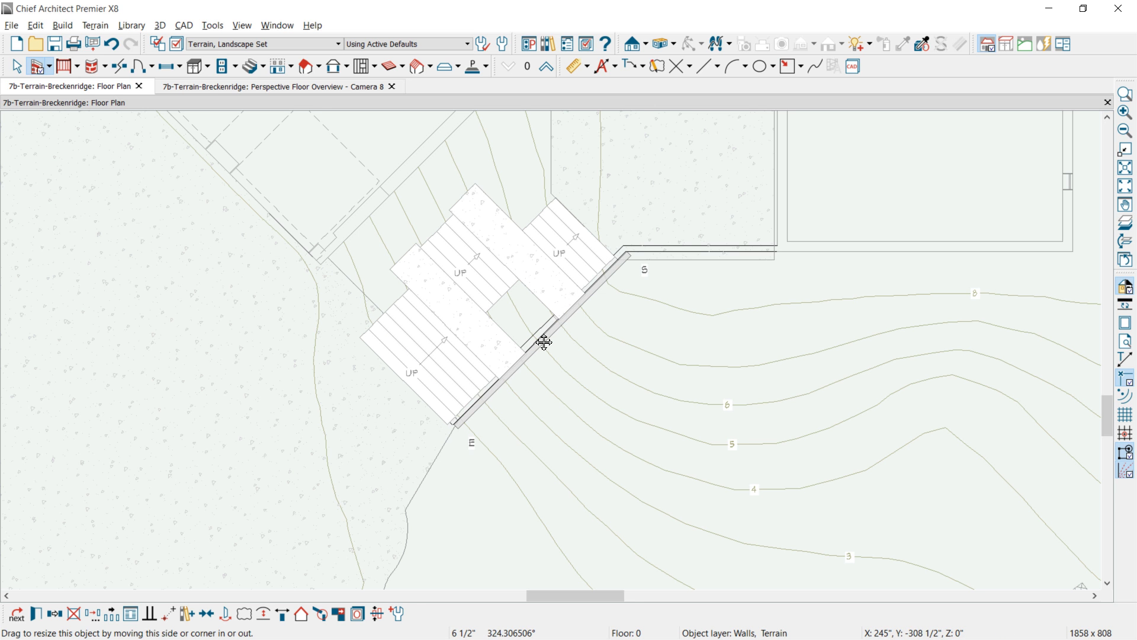
- Draw walls from the garage wall to the bottom flight, along the lower landing's end, and back to the garage wall
click(339, 263)
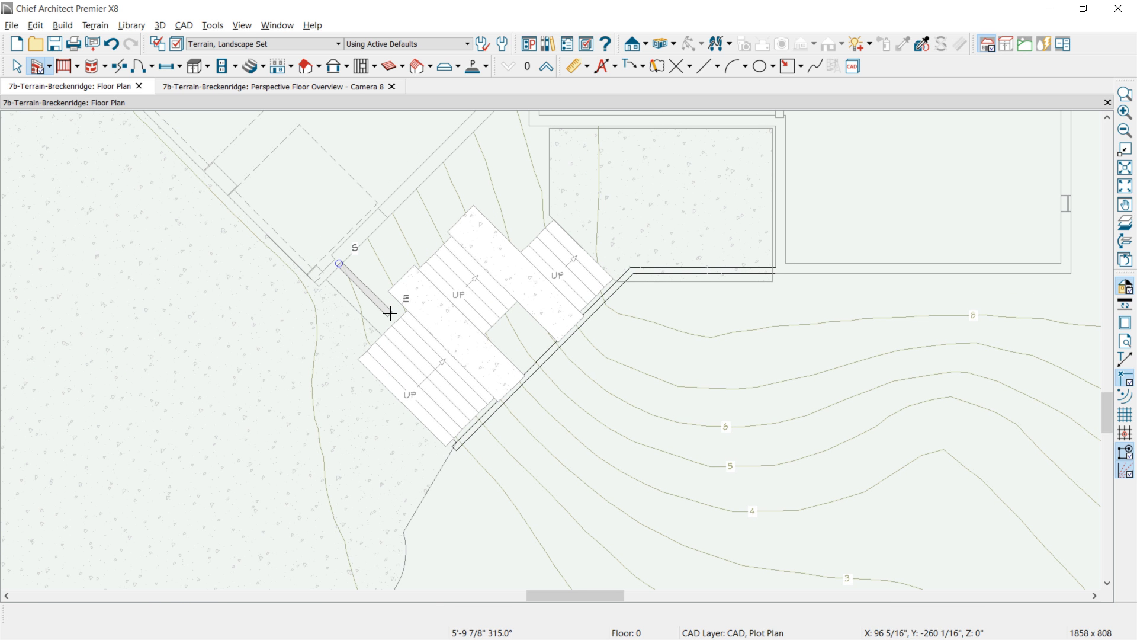
double_click(398, 318)
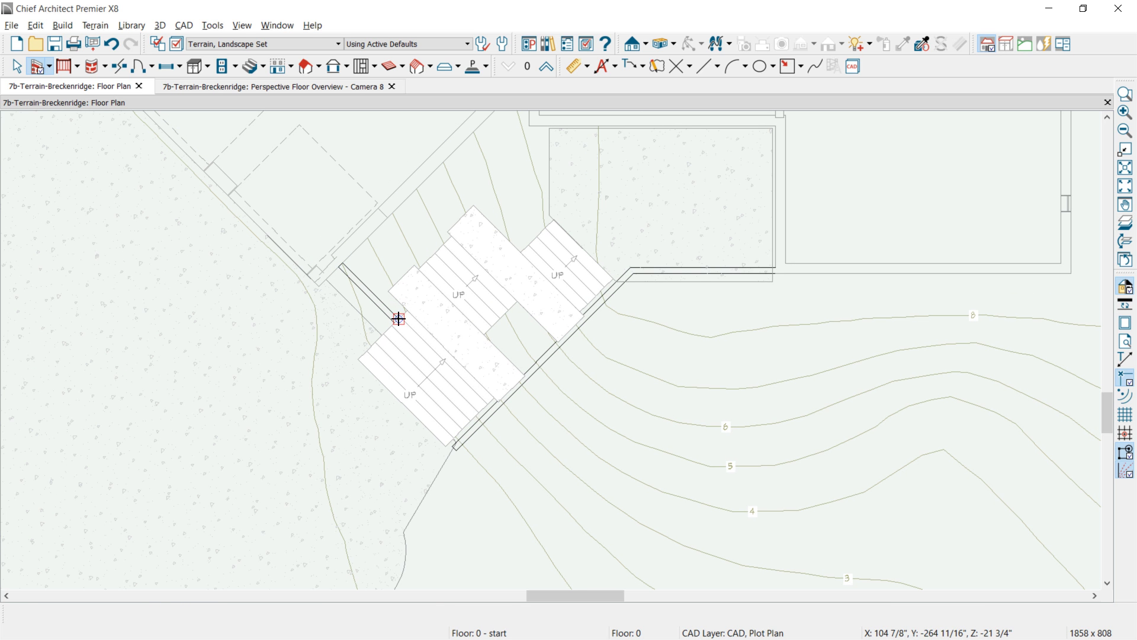
click(398, 318)
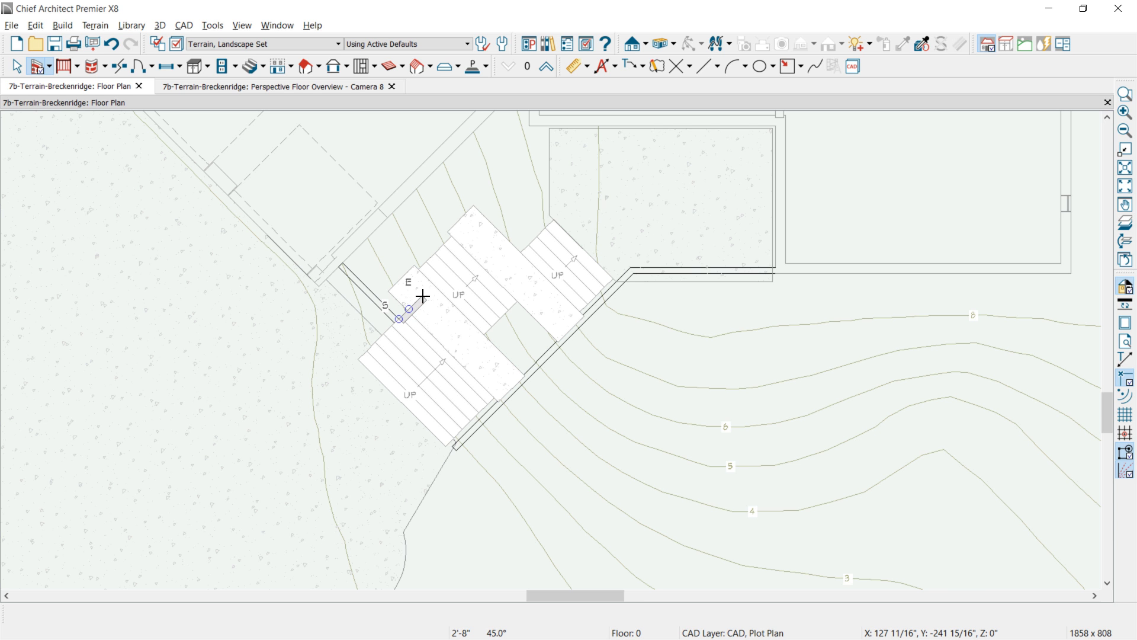
click(422, 295)
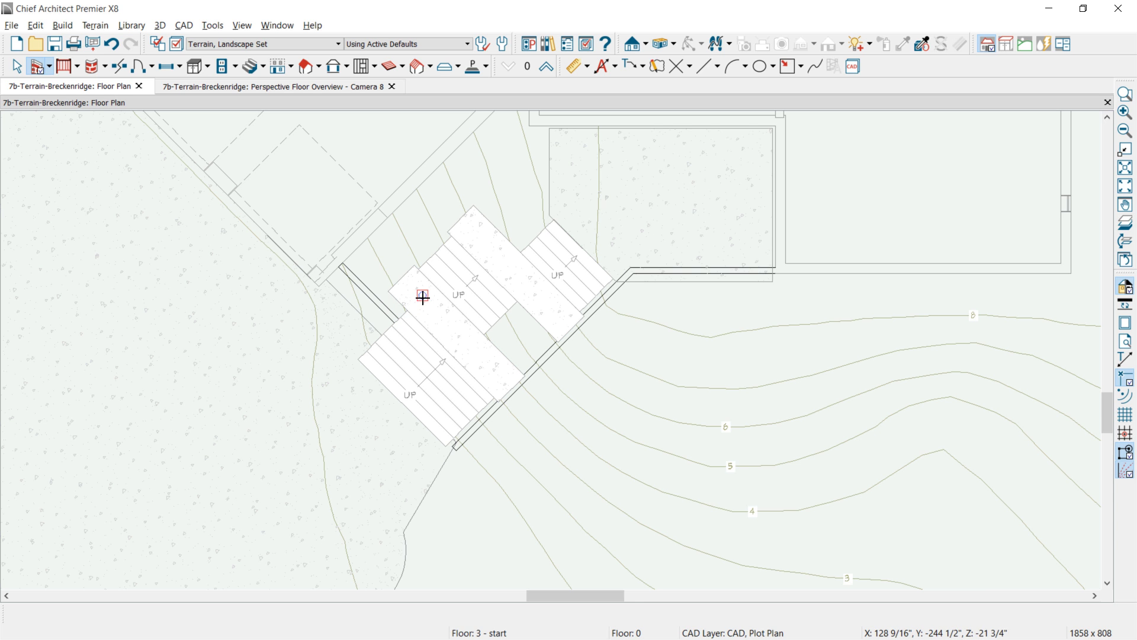
double_click(366, 229)
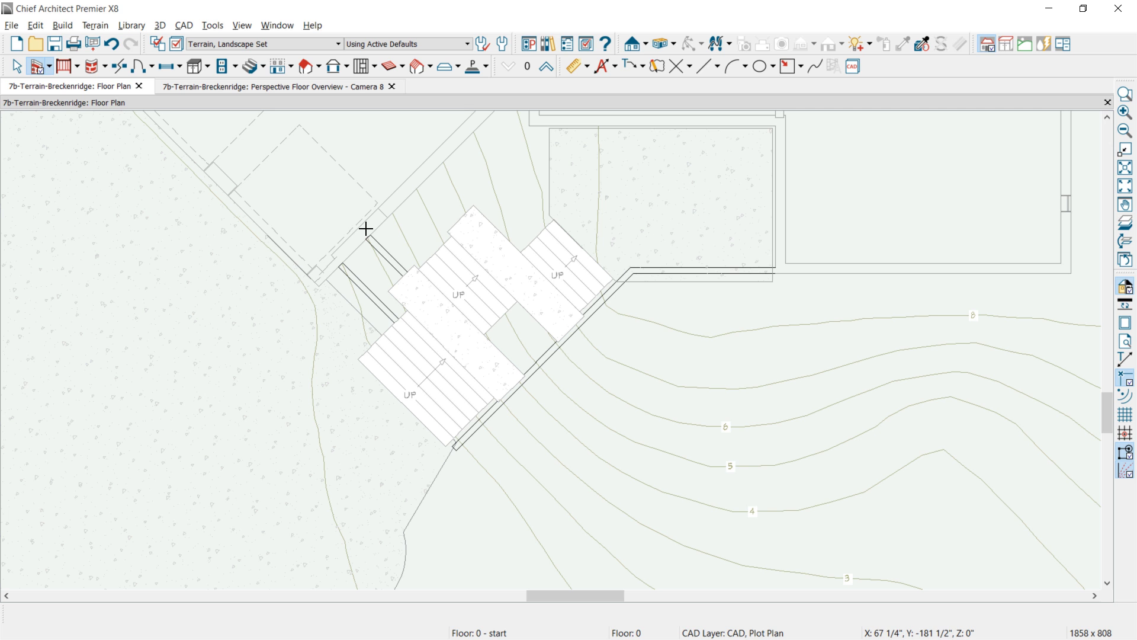
- Draw walls from the garage wall to the middle flight and from the garage wall past the upper landing to the top flight's upper corner
click(383, 213)
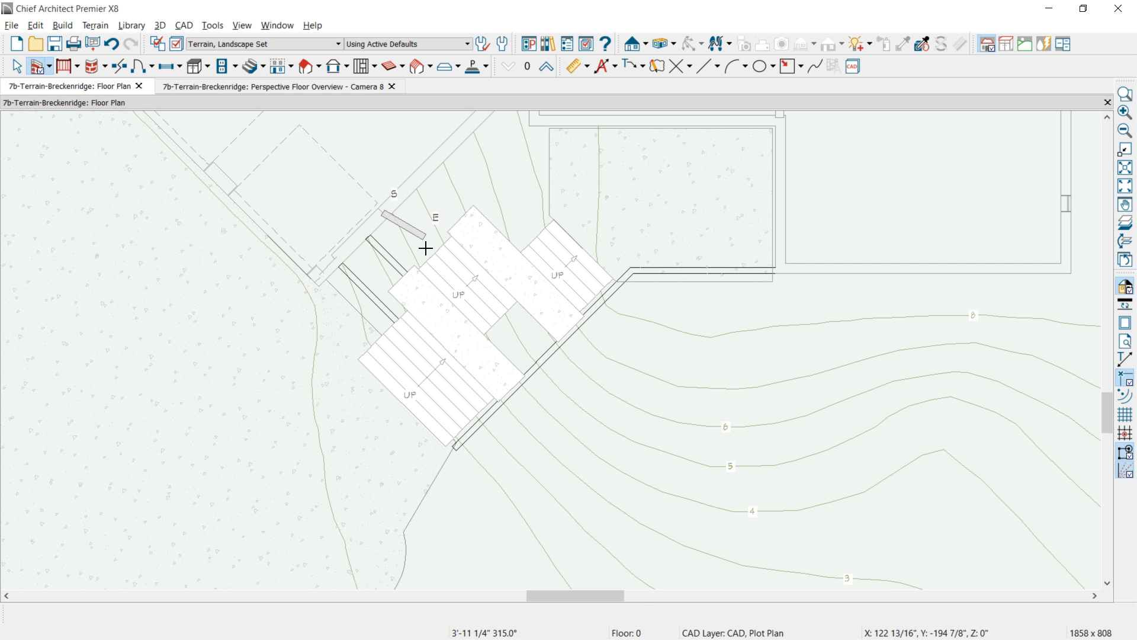
double_click(428, 257)
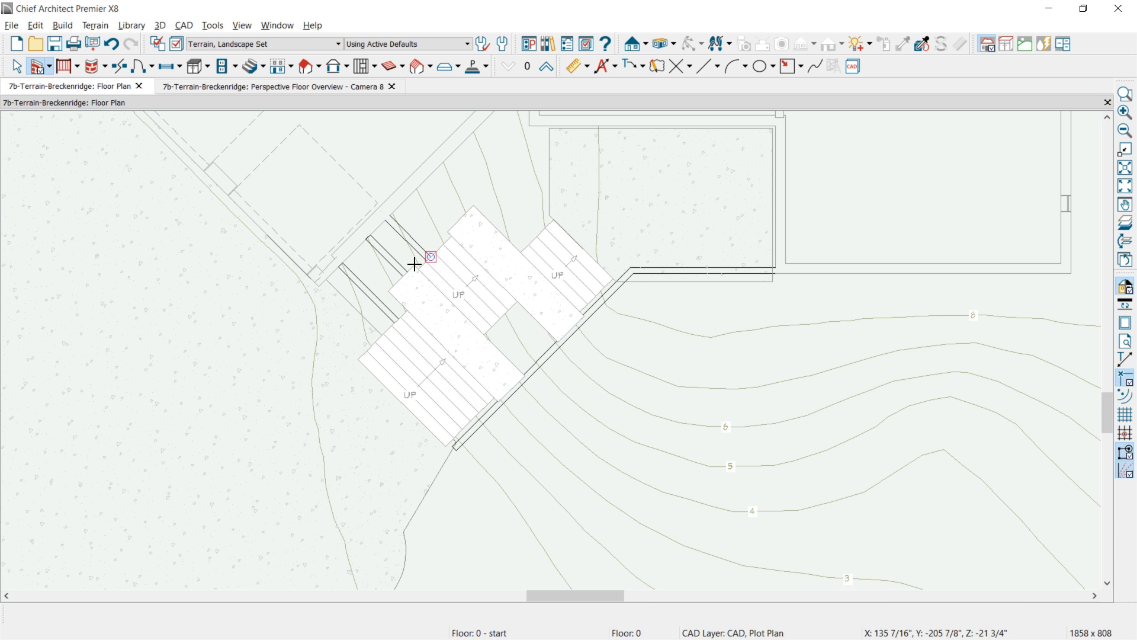
click(441, 164)
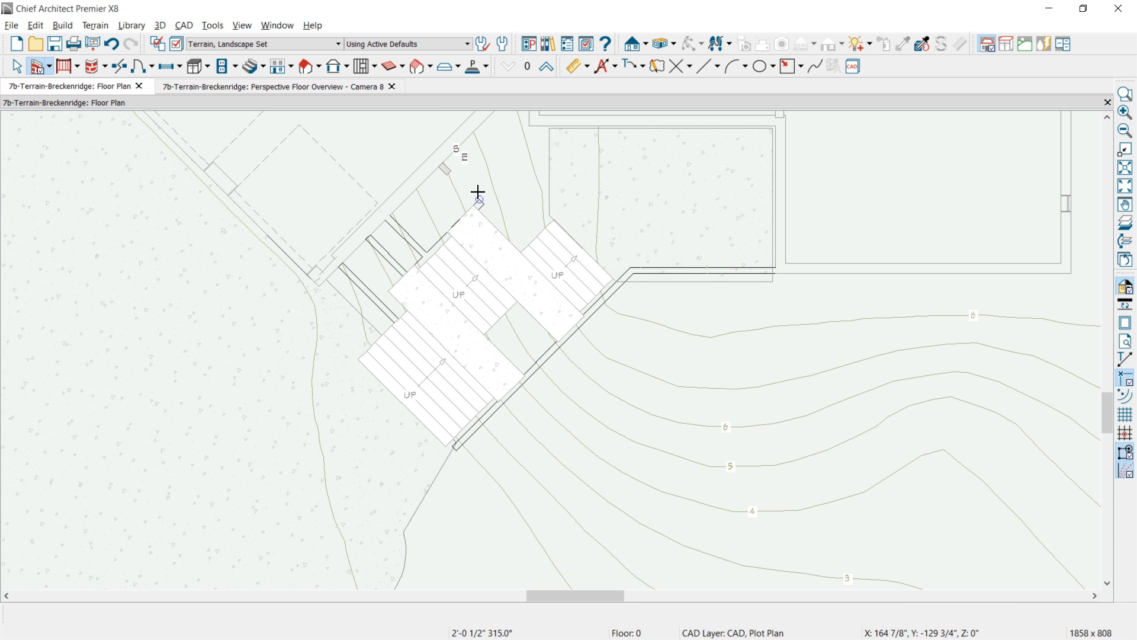
double_click(521, 243)
click(522, 243)
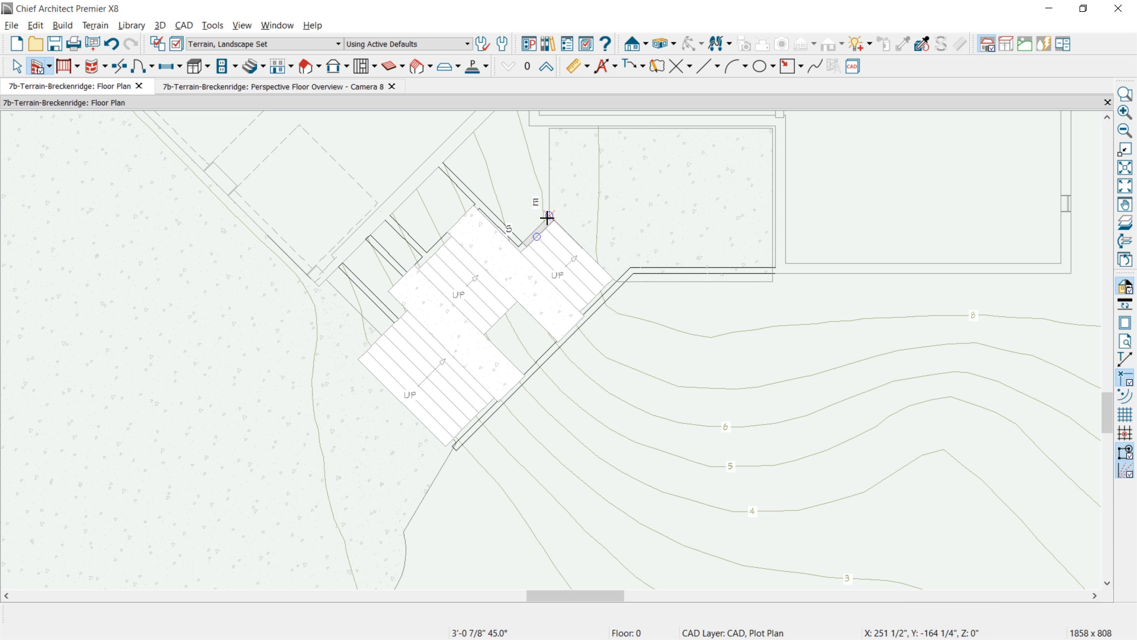
click(546, 216)
- Draw walls down the patio slab's garage-side edge and across the head of the top flight to the outer wall
click(546, 126)
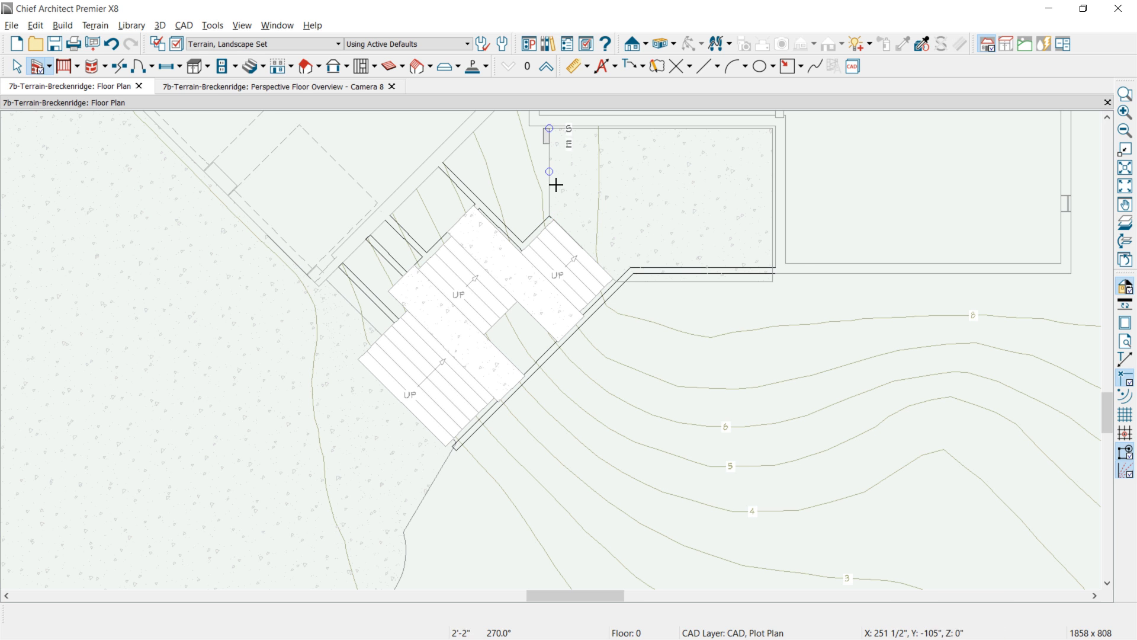
click(549, 217)
click(550, 217)
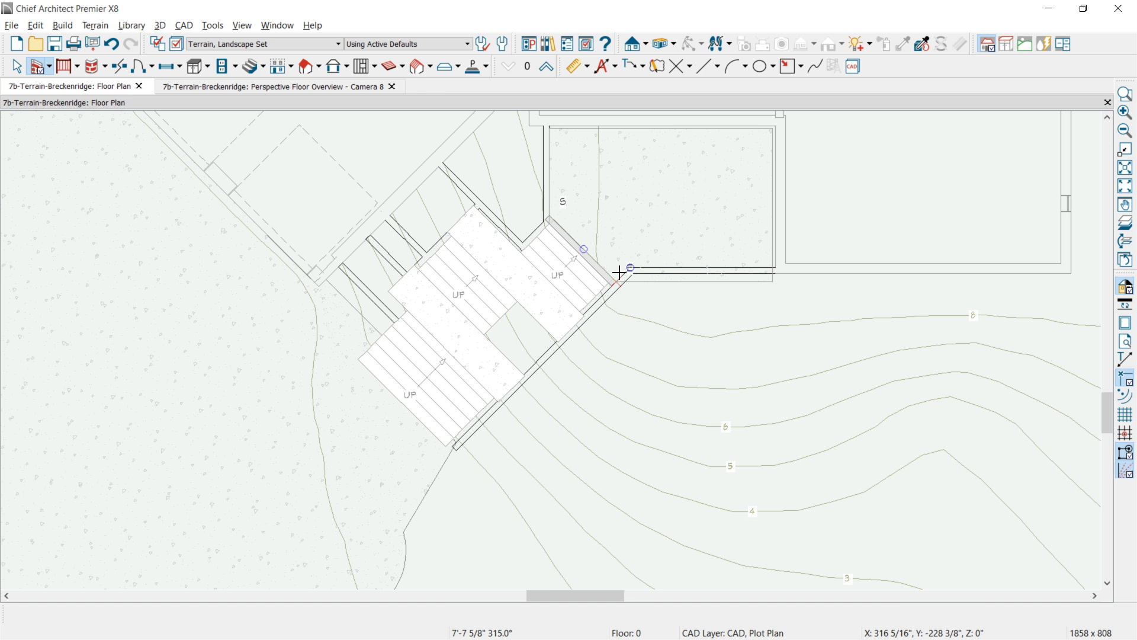
click(620, 273)
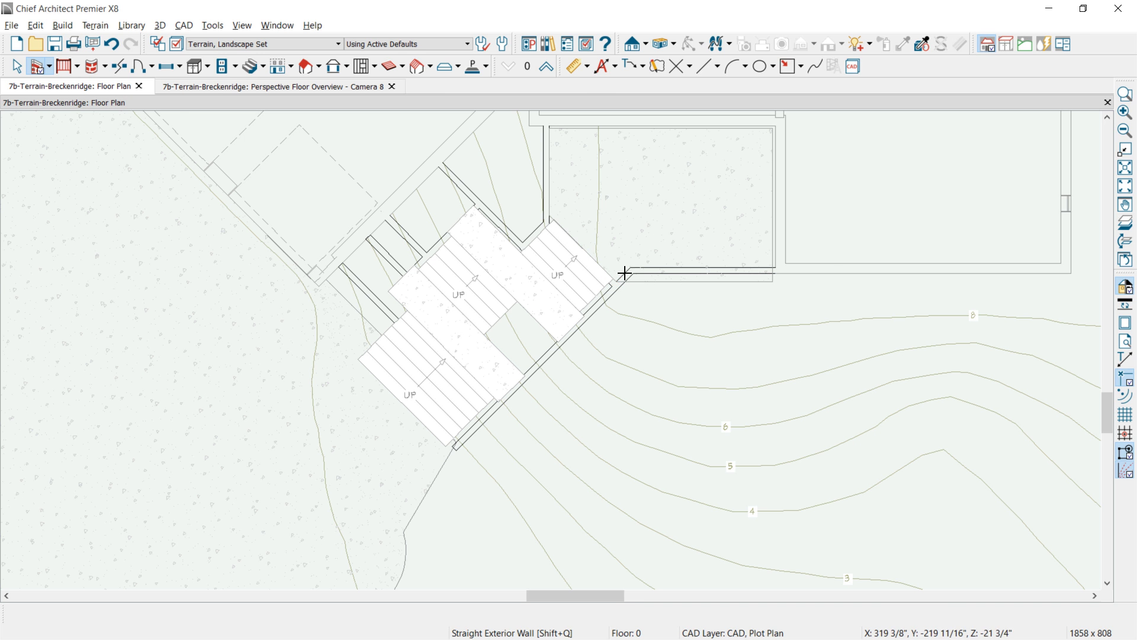
- Check the new walls in the perspective overview and create a backclipped cross section facing the small planter beside the middle flight
click(342, 86)
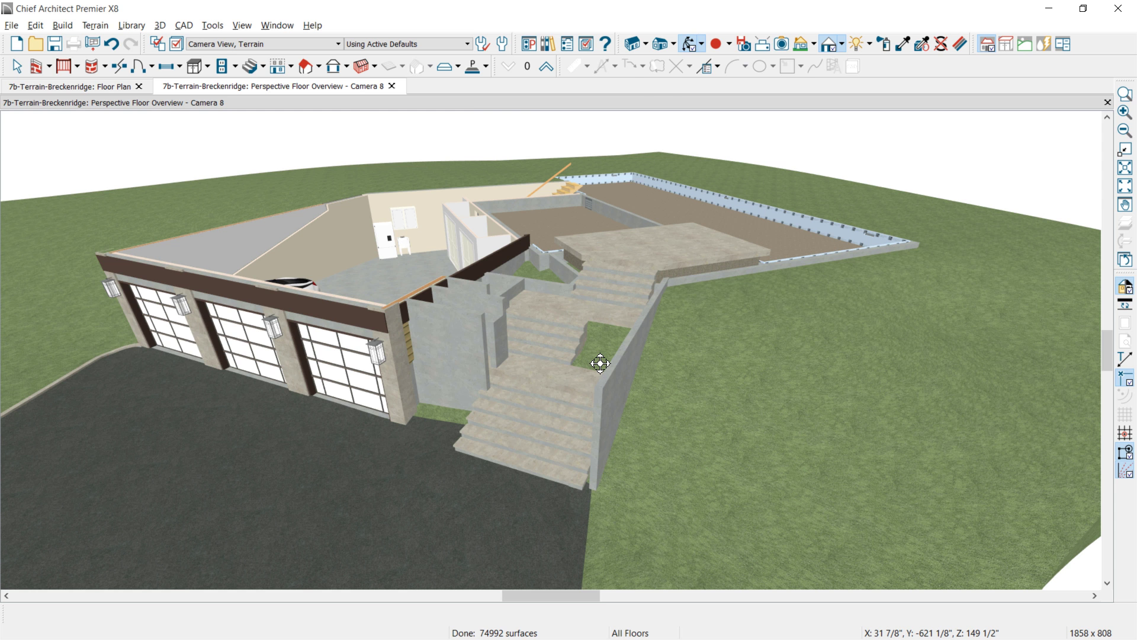
key(ctrl+Tab)
click(646, 45)
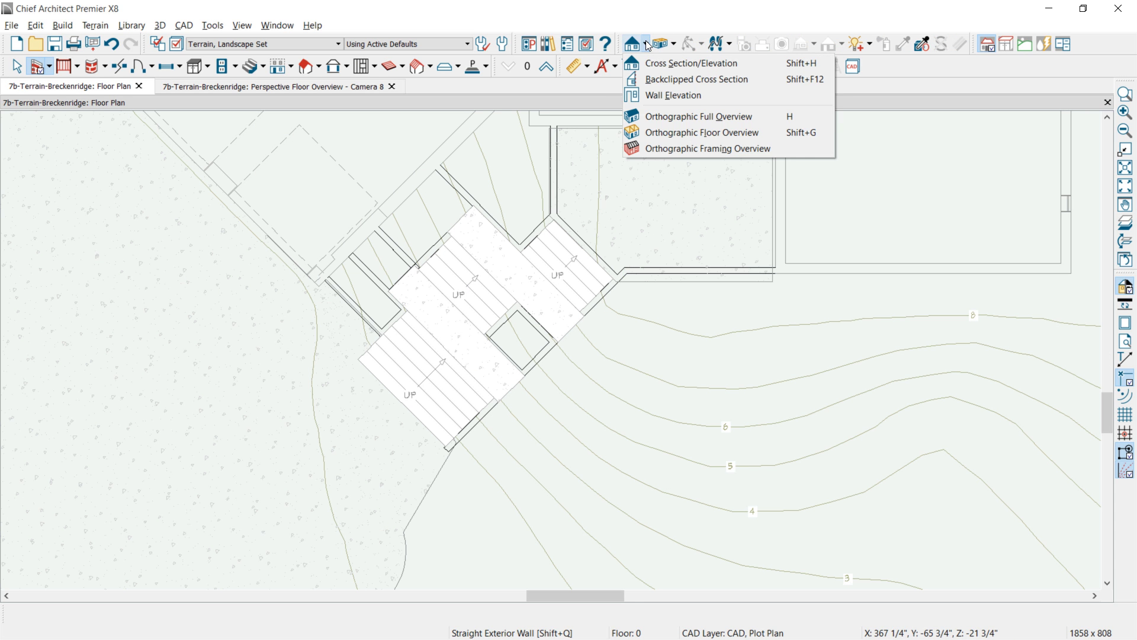
click(697, 78)
drag(563, 365, 527, 337)
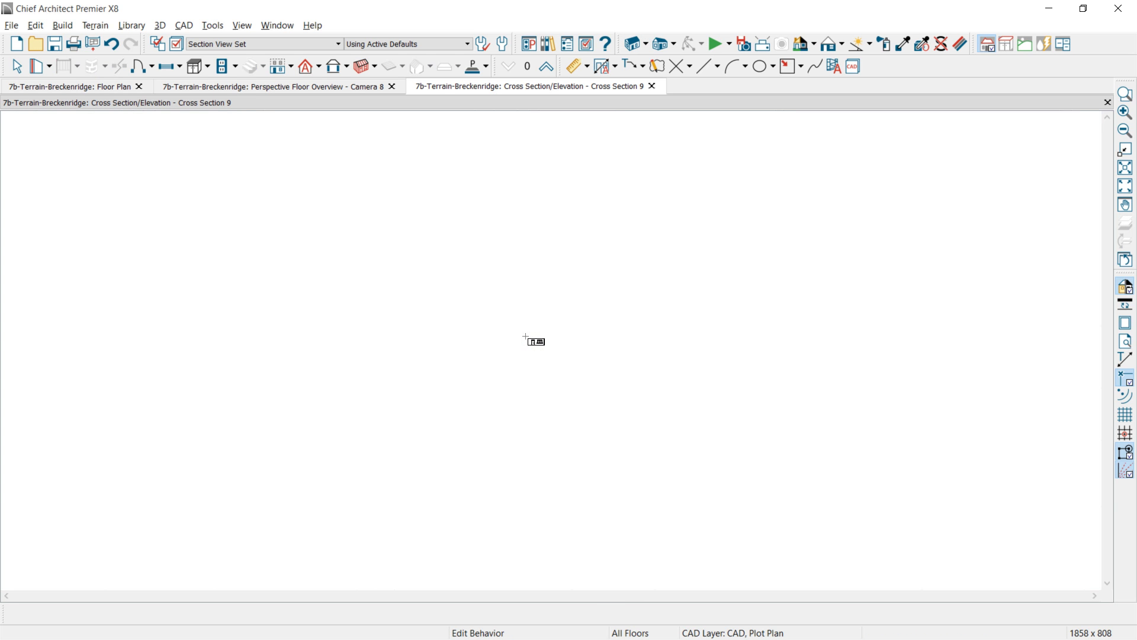
- Render the cross section in Glass House view and raise the outer landscape wall's top edge to just above the top stair flight
scroll(426, 428, up, 5)
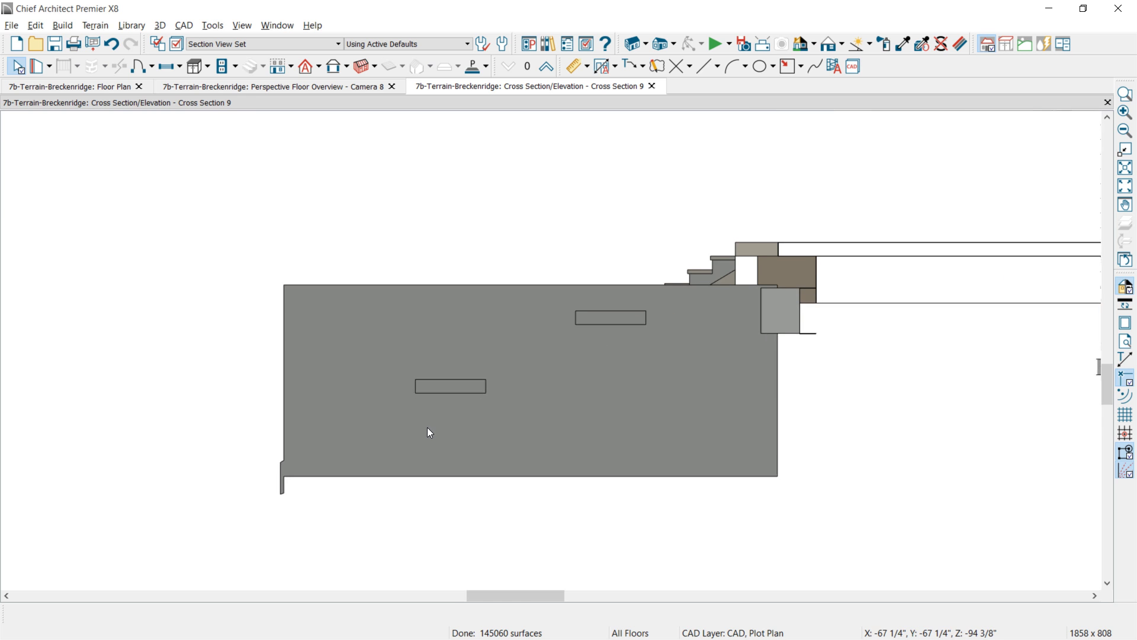
scroll(428, 428, up, 1)
click(841, 44)
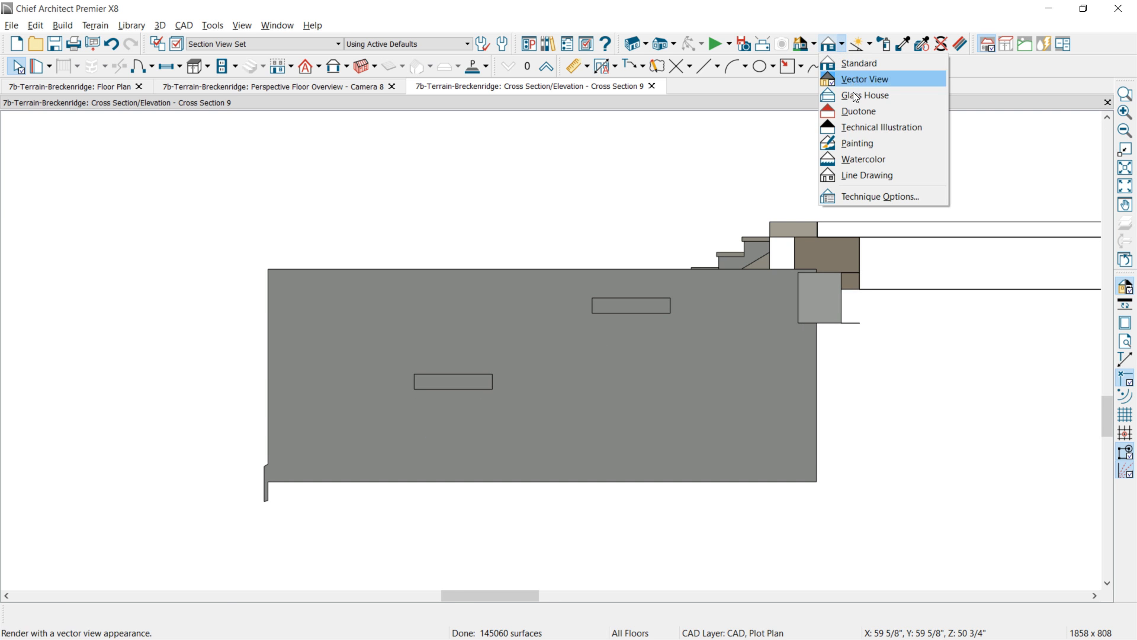
click(853, 96)
click(573, 351)
drag(564, 254, 770, 204)
- Add four breaks along the outer wall's top edge, near the head and foot of the top flight and further down towards the driveway
click(812, 209)
key(3)
click(681, 208)
key(3)
click(542, 208)
key(3)
click(345, 209)
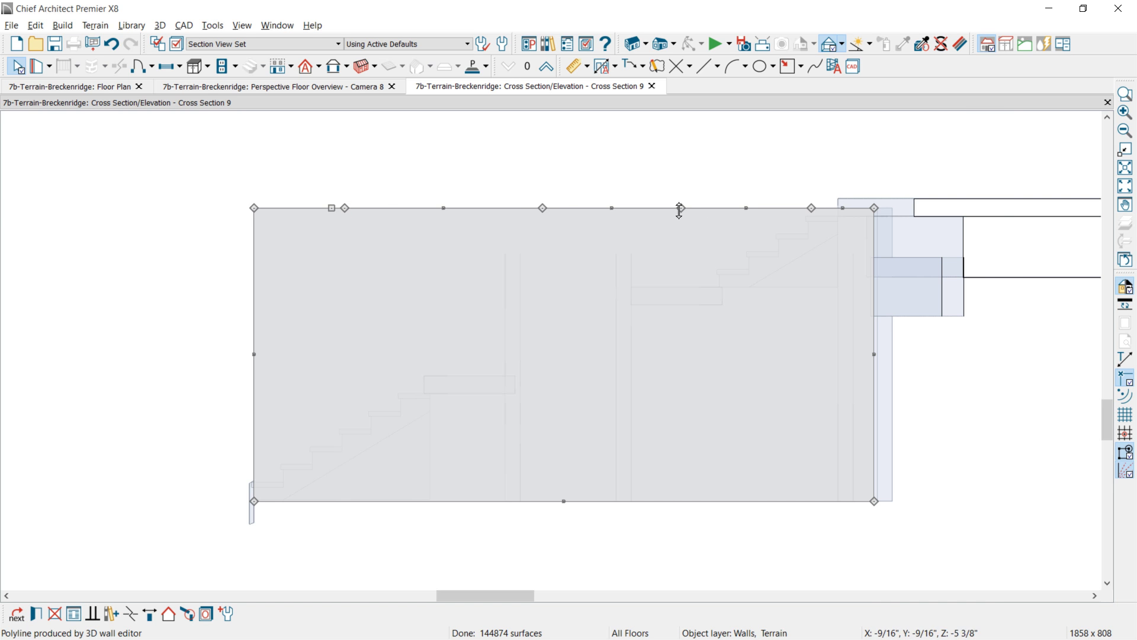
- Slope the outer wall's top down to the foot of the top flight and add another break just beside that low corner
drag(681, 208, 715, 263)
scroll(793, 247, up, 3)
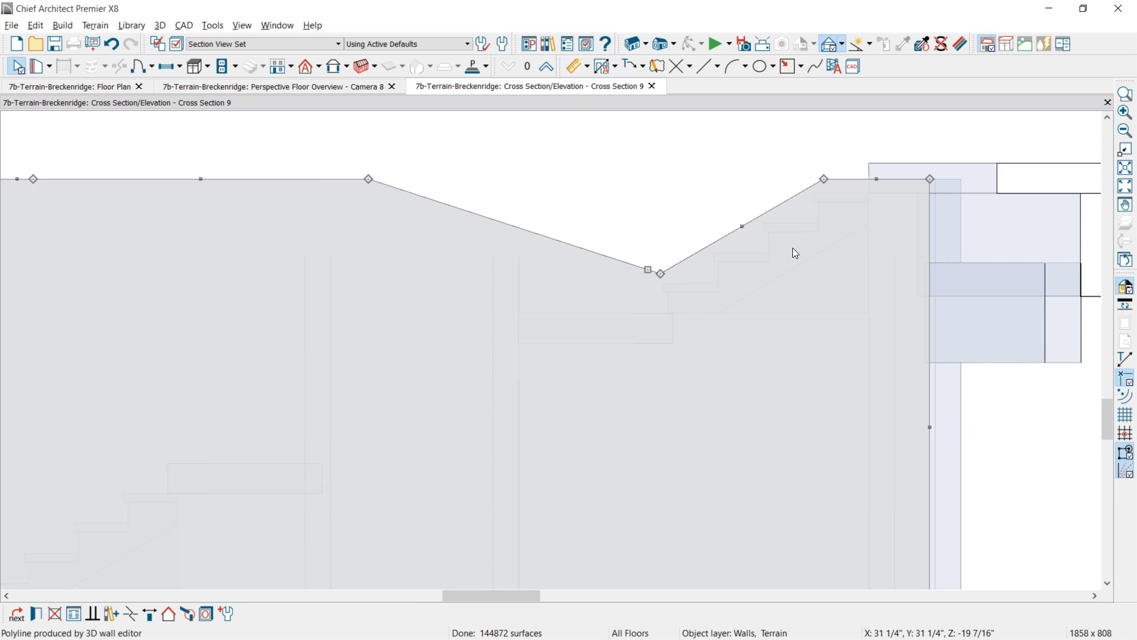
scroll(792, 248, up, 2)
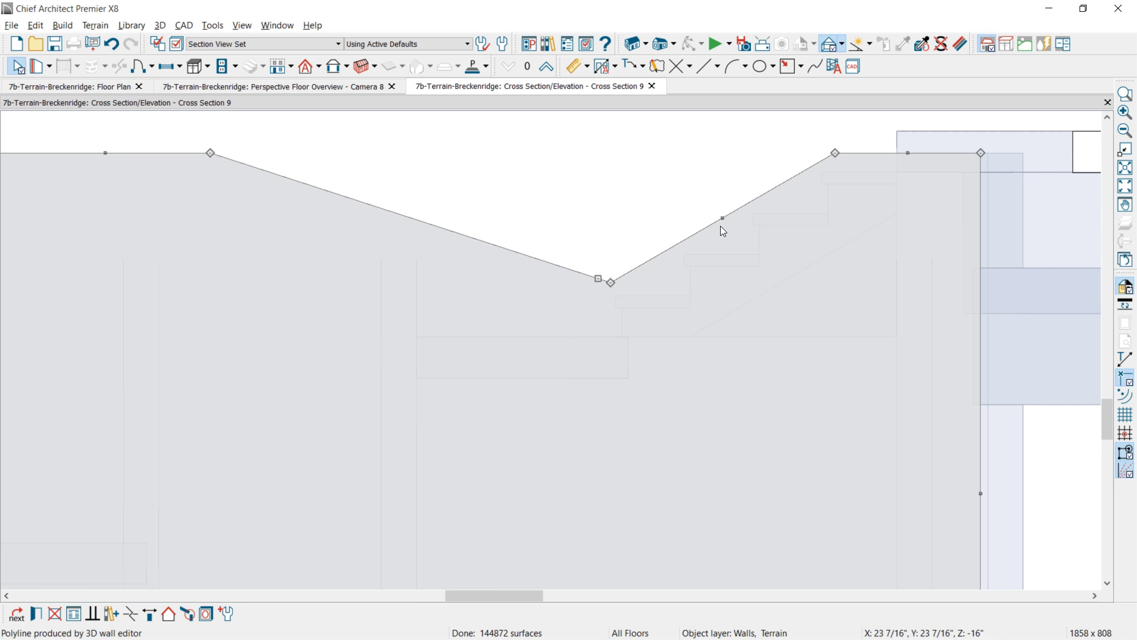
key(3)
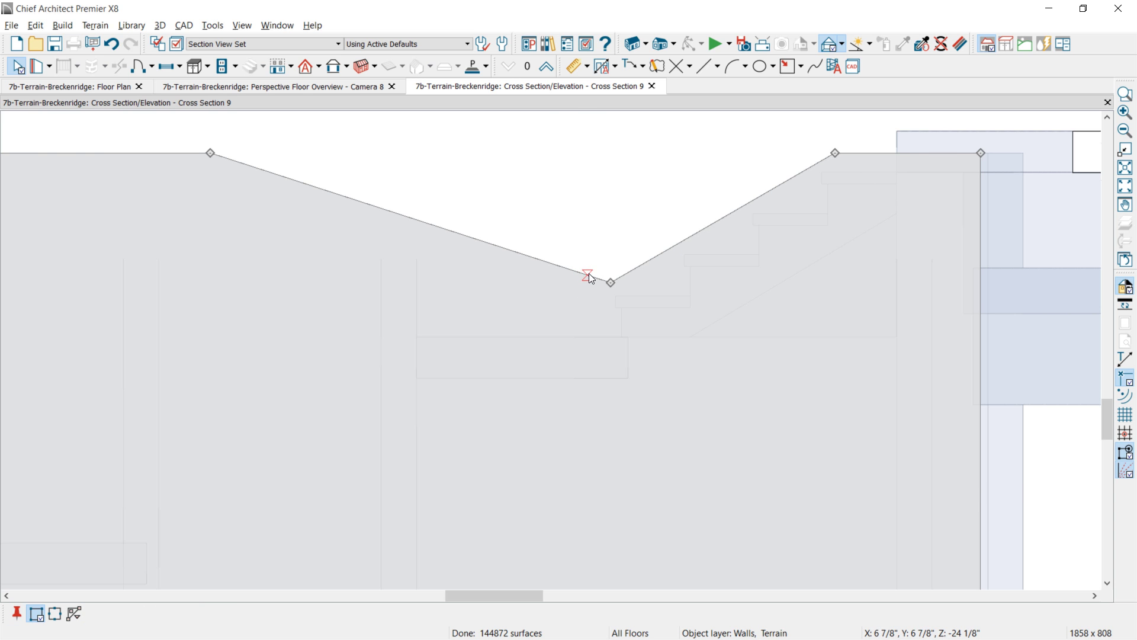
click(590, 276)
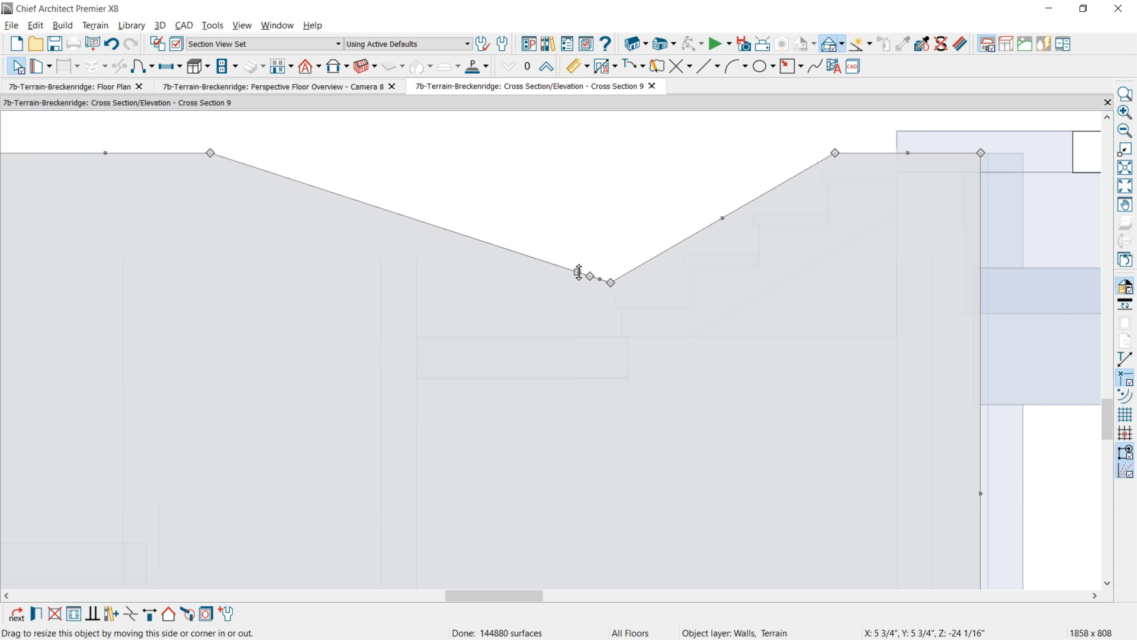
- Form a vertical drop in the outer wall at the foot of the top flight and align the slope above it with the stairs
drag(578, 272, 592, 365)
scroll(622, 309, up, 2)
drag(582, 268, 596, 282)
drag(747, 196, 749, 207)
scroll(606, 276, up, 1)
drag(606, 276, 605, 291)
drag(579, 341, 599, 343)
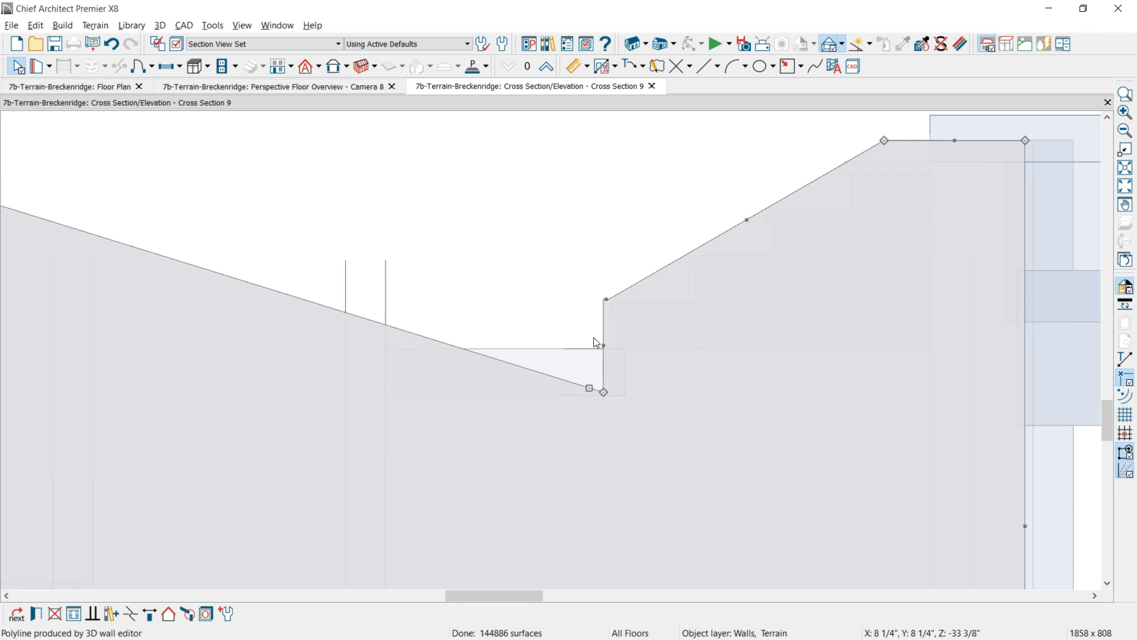
- Lower the outer wall's next two top corners to just above the lower landing
scroll(357, 361, down, 3)
drag(329, 211, 427, 332)
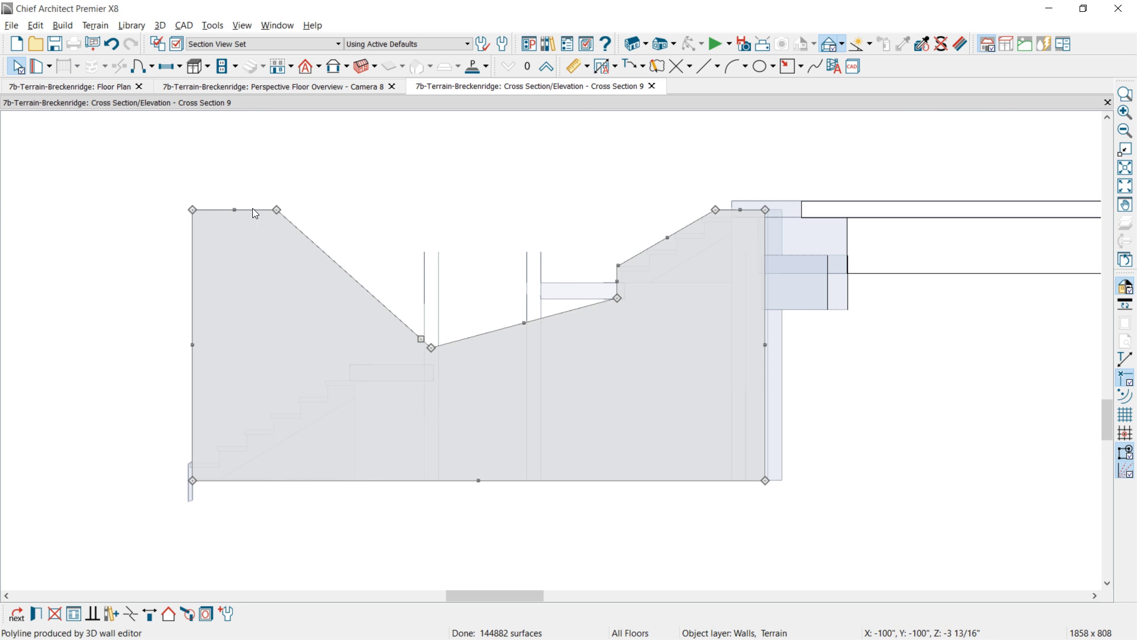
drag(234, 210, 352, 351)
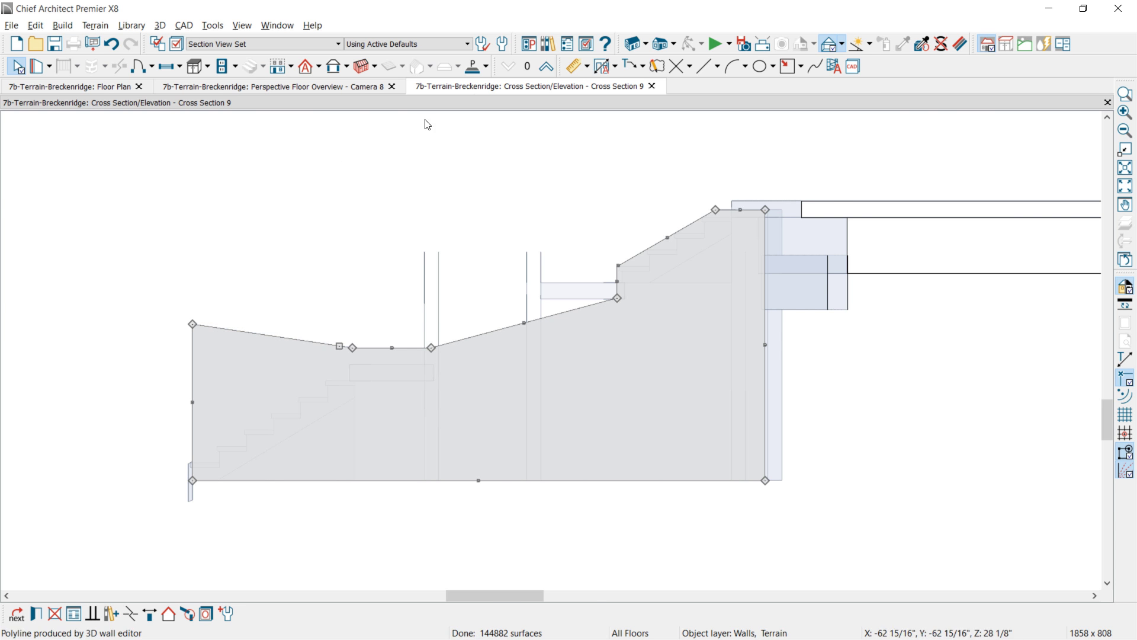
- In the perspective overview, lower the cross wall at the lower landing's end to meet the top of the outer wall
click(355, 86)
drag(855, 414, 657, 327)
scroll(657, 327, up, 2)
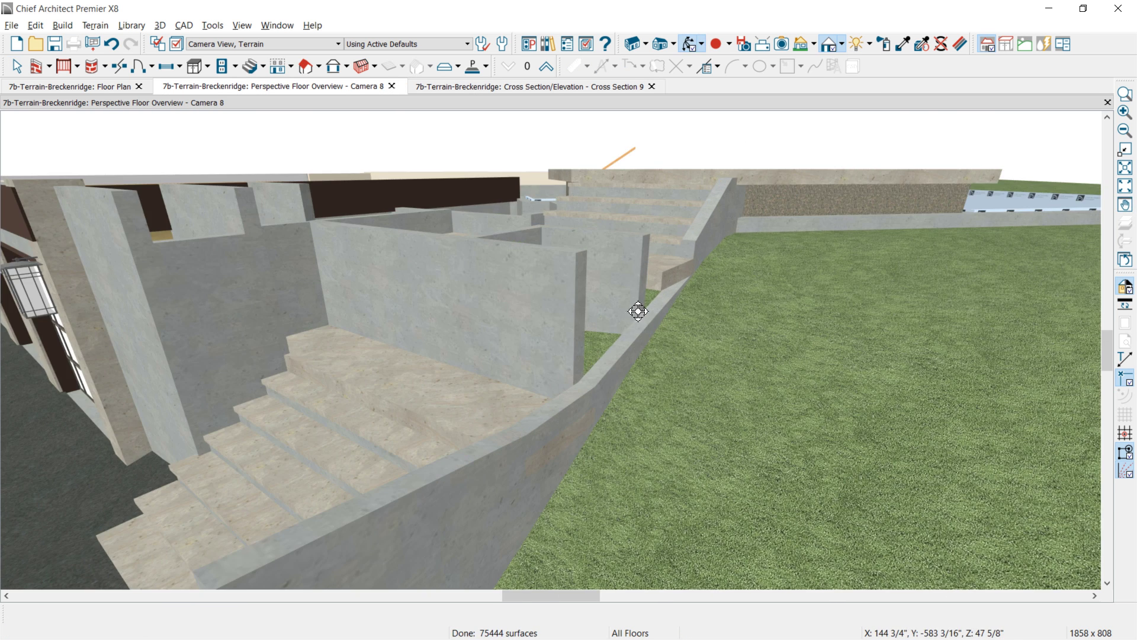
click(640, 332)
drag(589, 233, 592, 281)
click(467, 283)
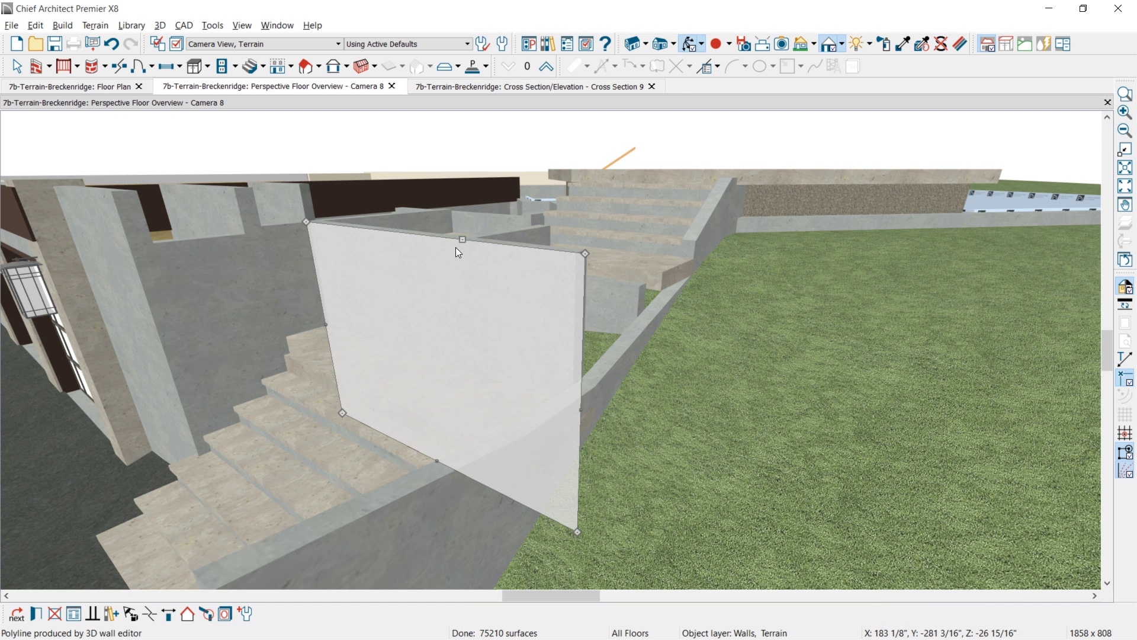
drag(469, 238, 463, 363)
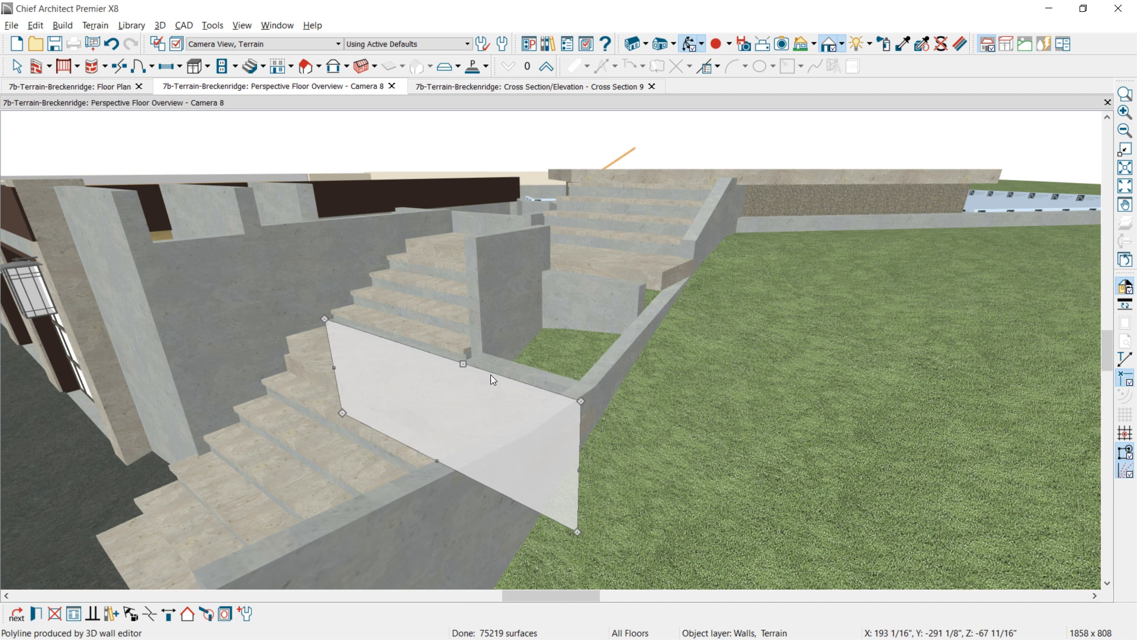
- Lower the three short cross walls between the garage and the bottom flight so they step up with the stairs
click(108, 226)
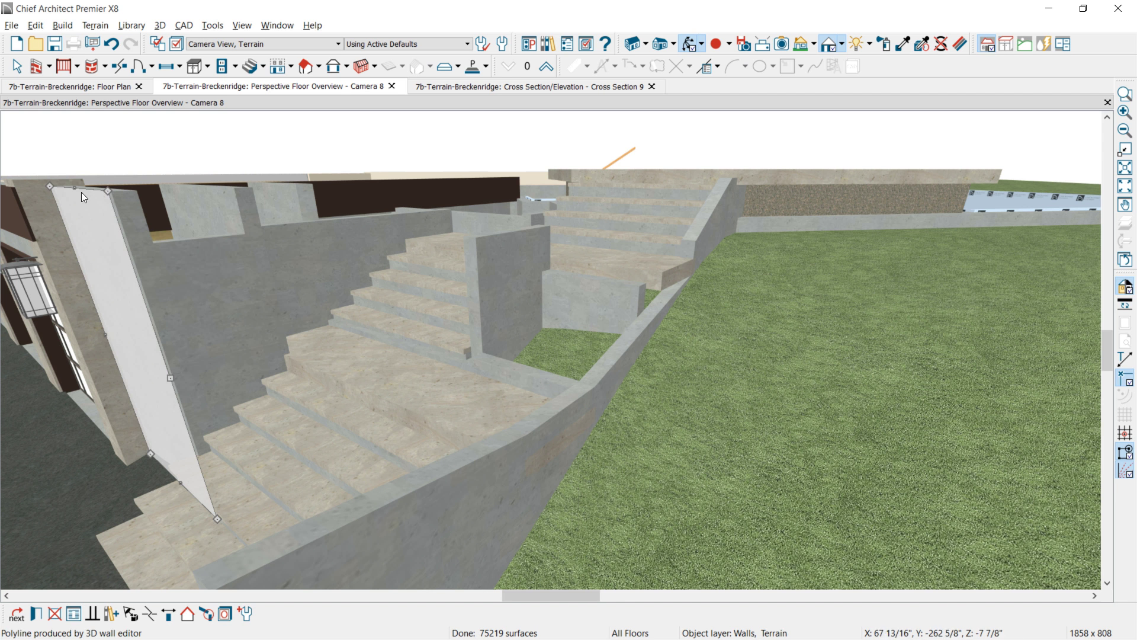
drag(75, 188, 135, 370)
click(214, 188)
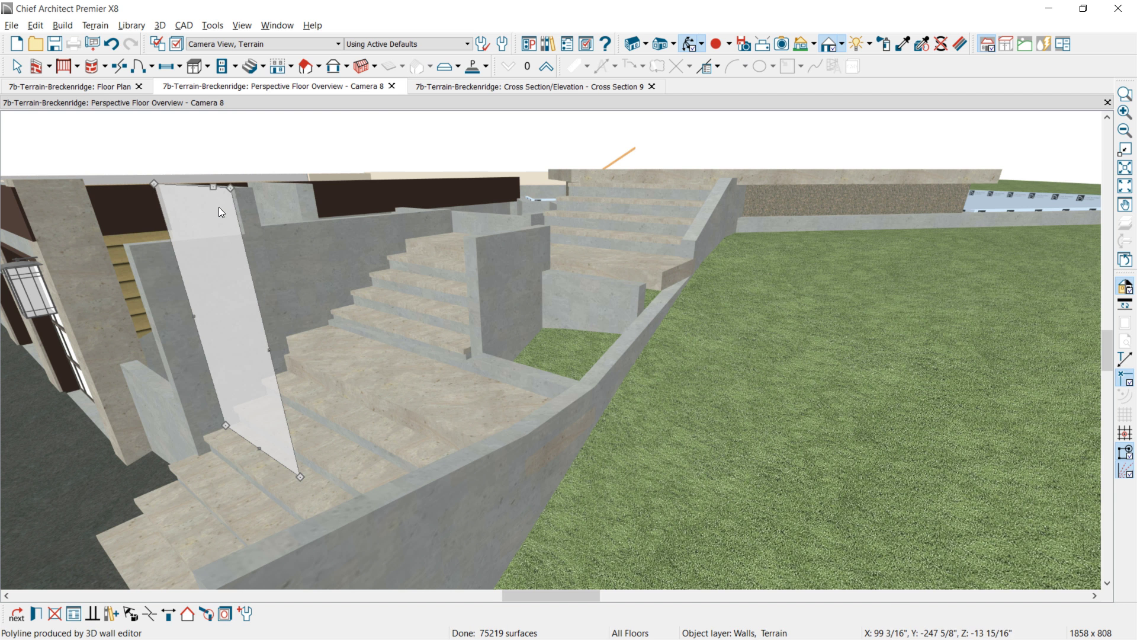
drag(214, 188, 236, 333)
click(275, 240)
drag(275, 181, 290, 295)
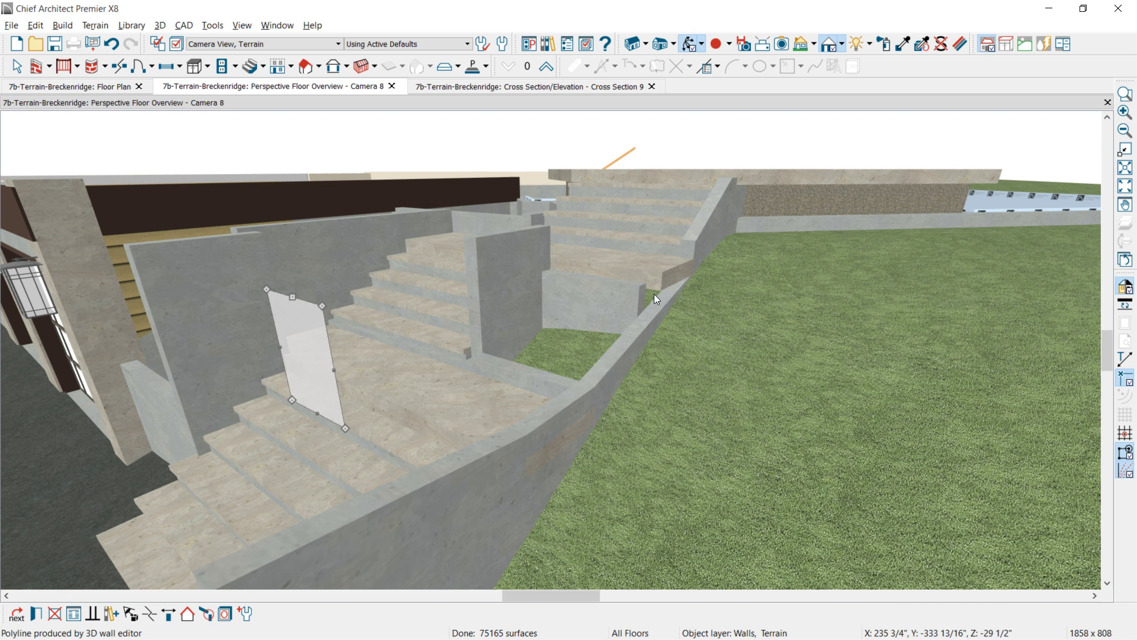
- Lower the planter's upper cross wall to about the level of the upper landing
click(609, 296)
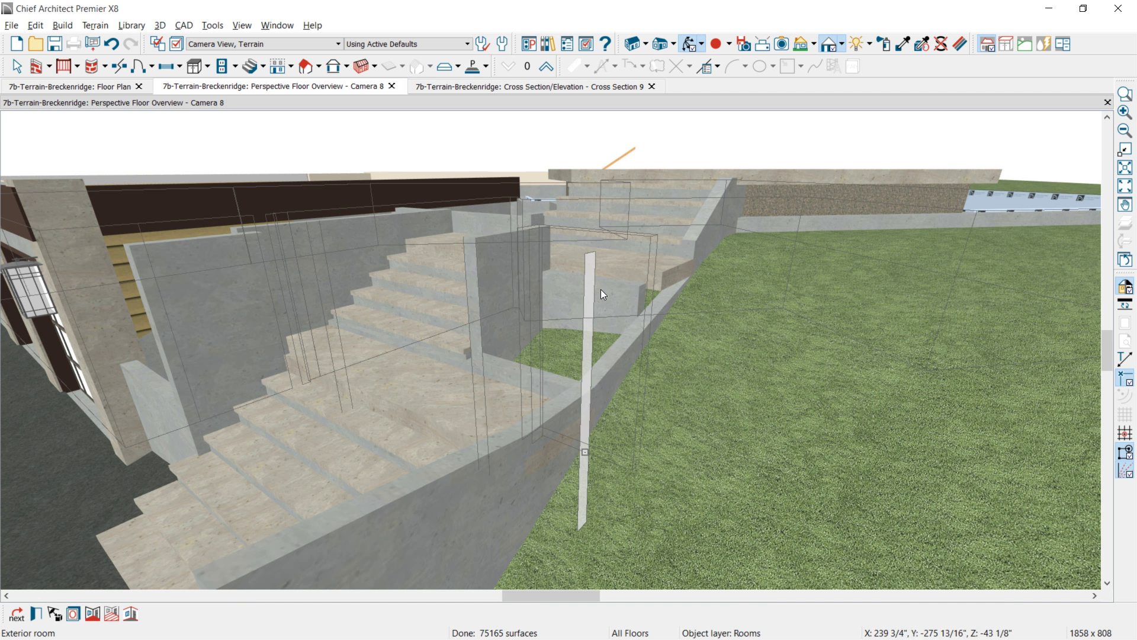
click(601, 293)
drag(600, 291, 599, 267)
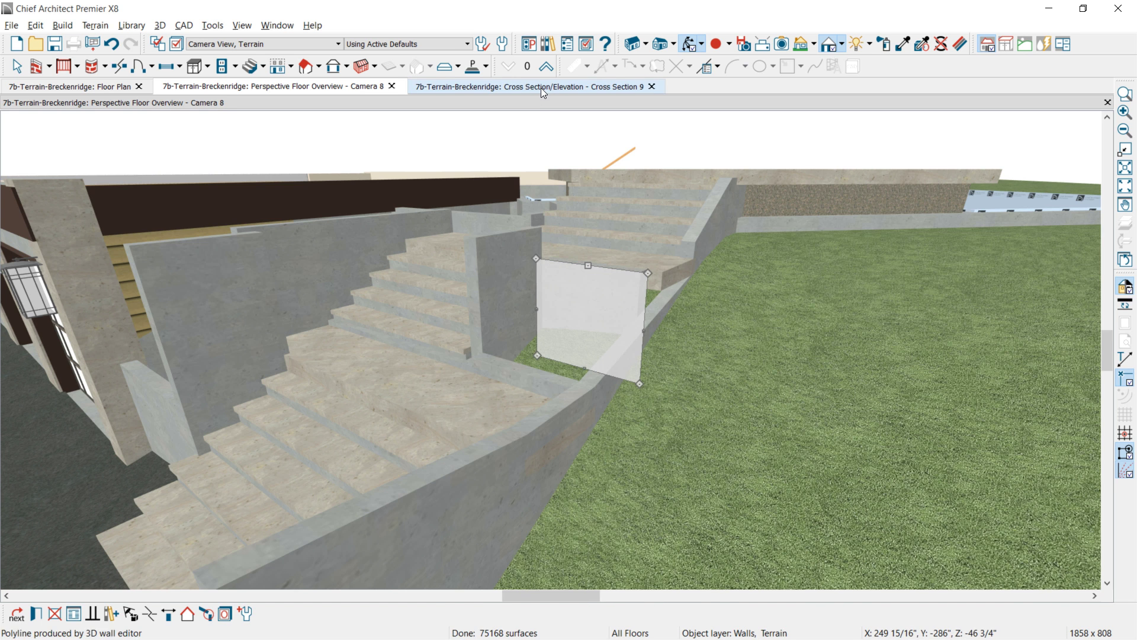
- In the cross section, make the outer wall's top level with the upper landing and extend that level stretch towards the driveway
click(542, 87)
click(528, 329)
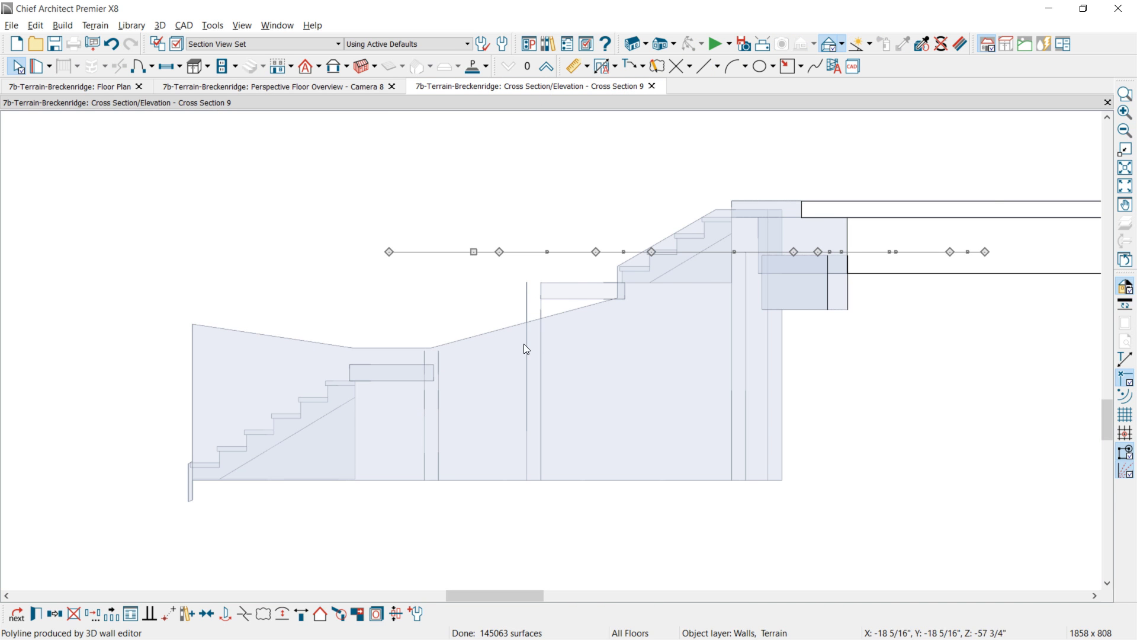
scroll(533, 341, up, 2)
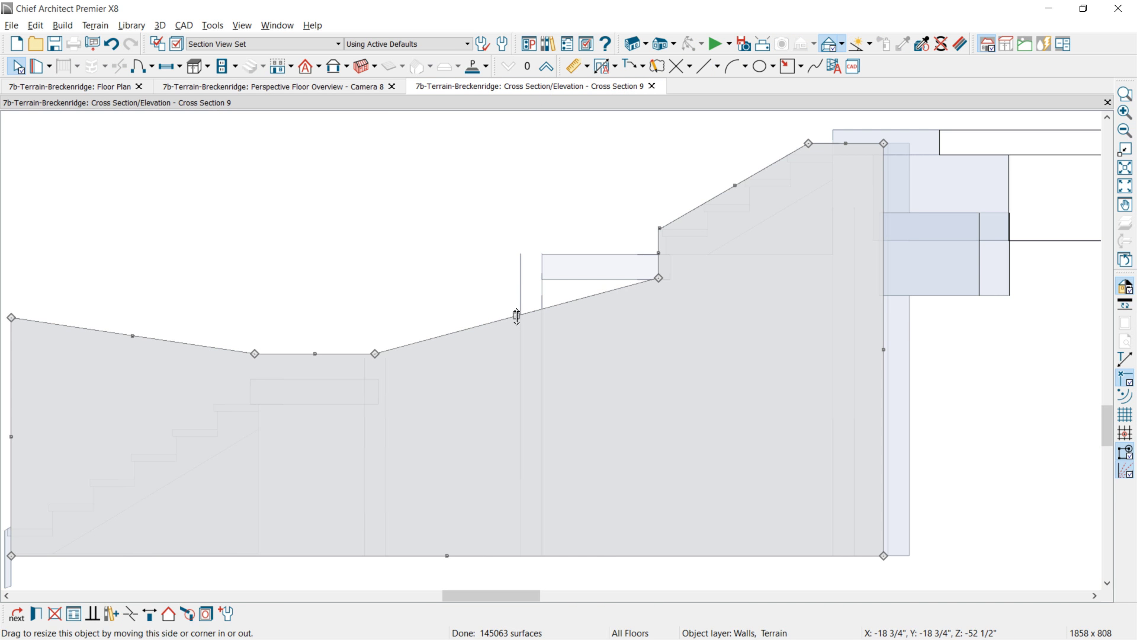
drag(375, 353, 401, 293)
drag(531, 278, 531, 251)
drag(470, 346, 471, 346)
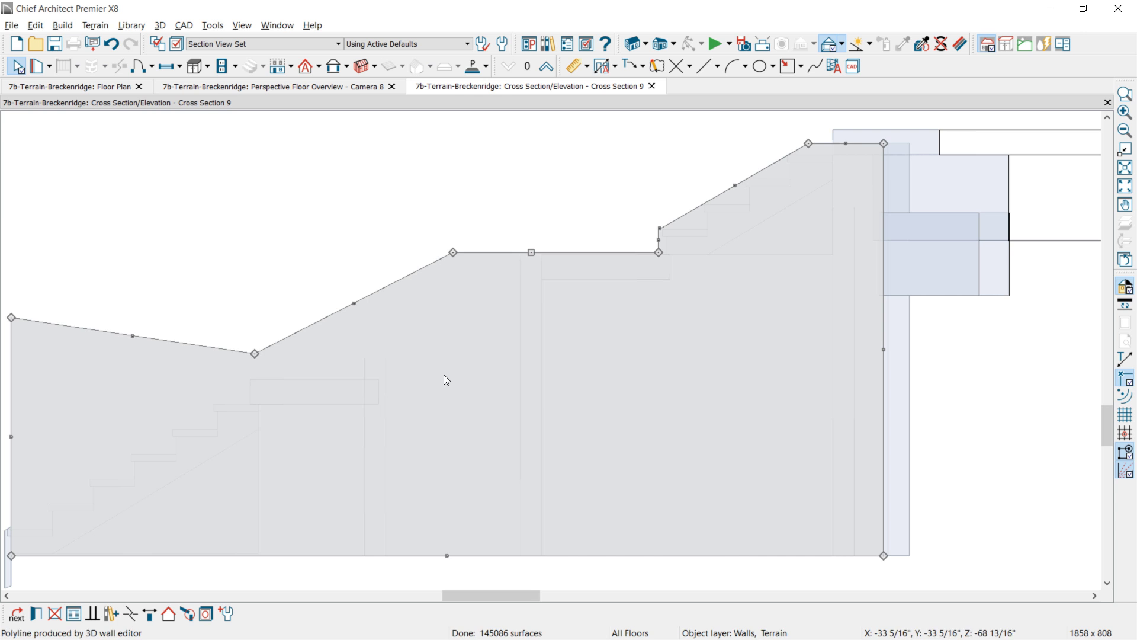
- Make the outer wall's top level with the lower landing and slope it down parallel to the bottom flight
middle_drag(416, 353, 561, 328)
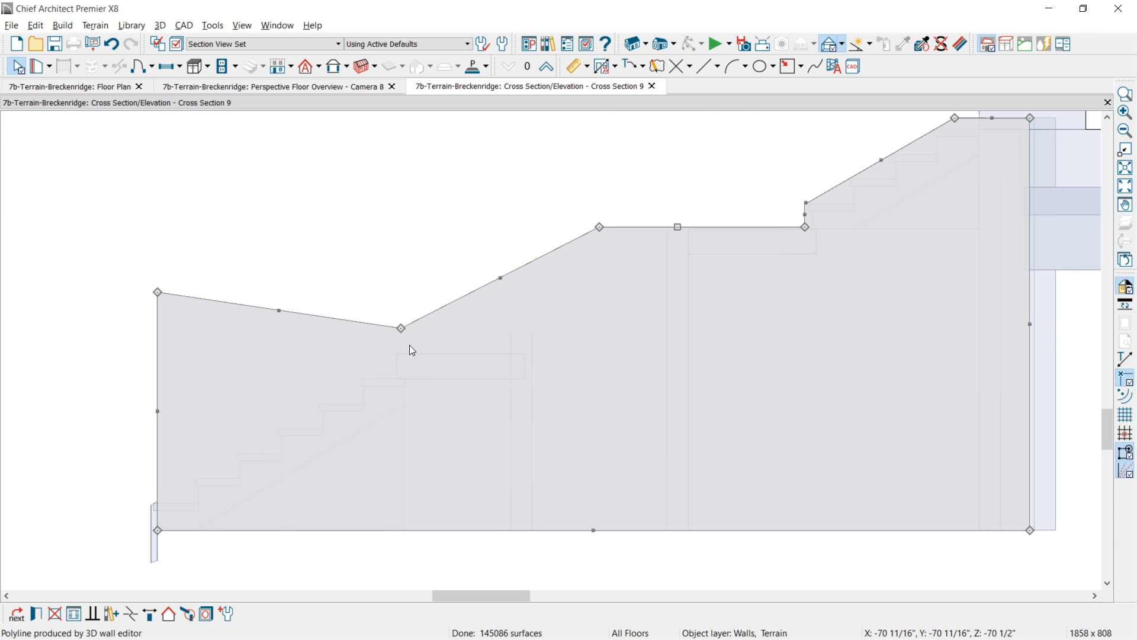
mouse_move(401, 328)
mouse_down()
mouse_move(505, 340)
mouse_move(525, 330)
mouse_move(532, 354)
mouse_up()
drag(155, 292, 154, 320)
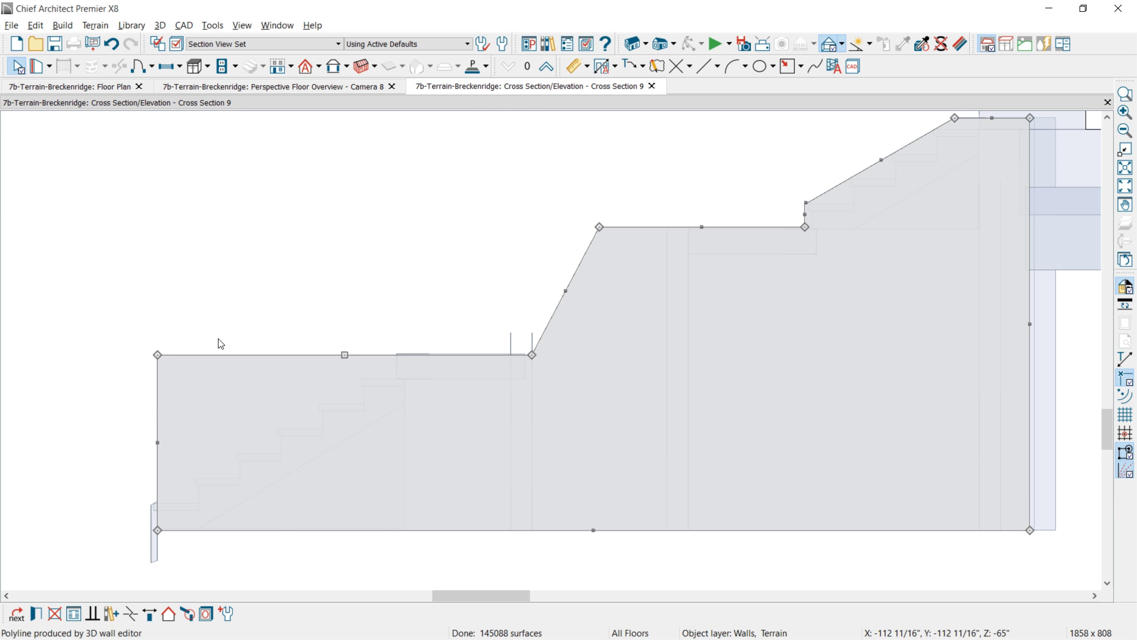
drag(395, 363, 391, 357)
drag(157, 355, 172, 478)
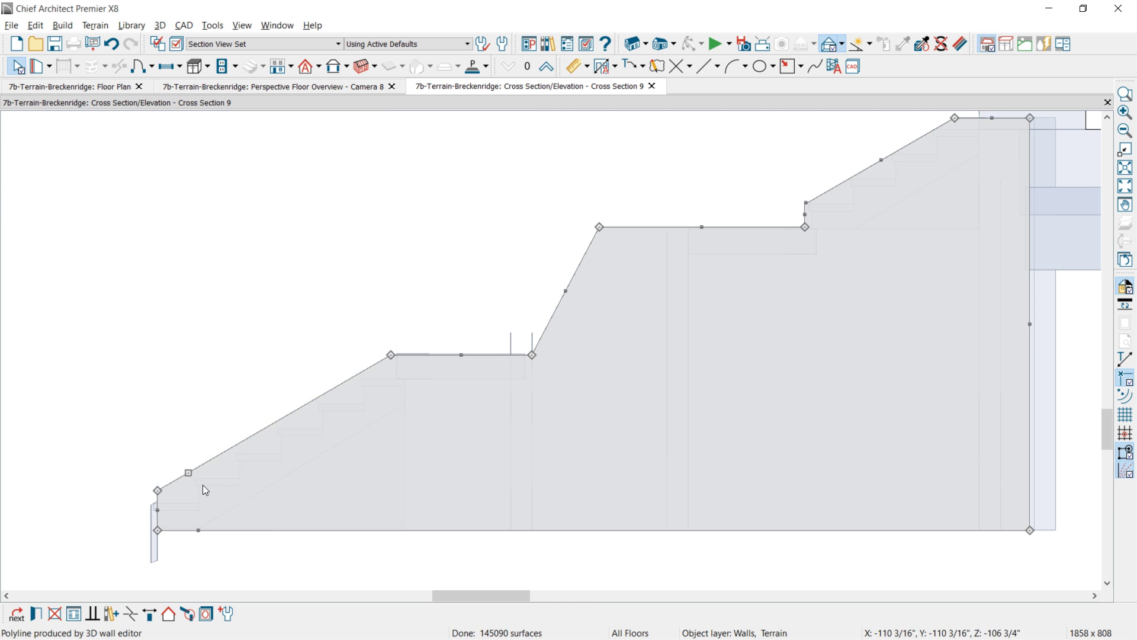
- In the perspective overview, adjust the outer wall's corners at the lower landing so it drops steeply at the cross wall's end
key(ctrl+Tab)
drag(632, 294, 604, 376)
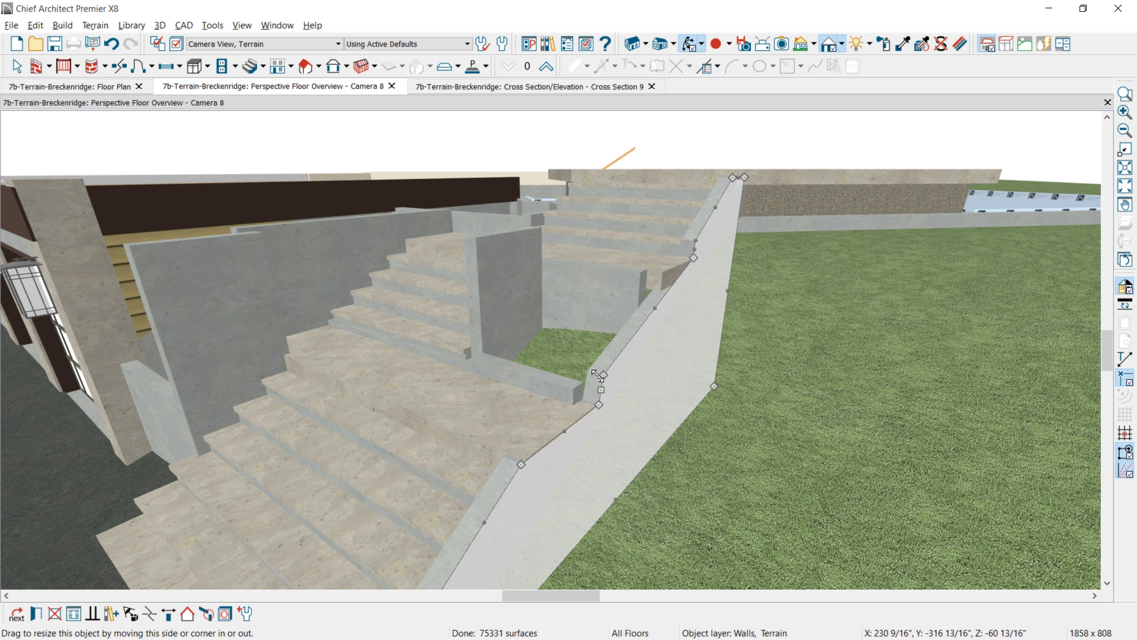
click(549, 388)
click(564, 391)
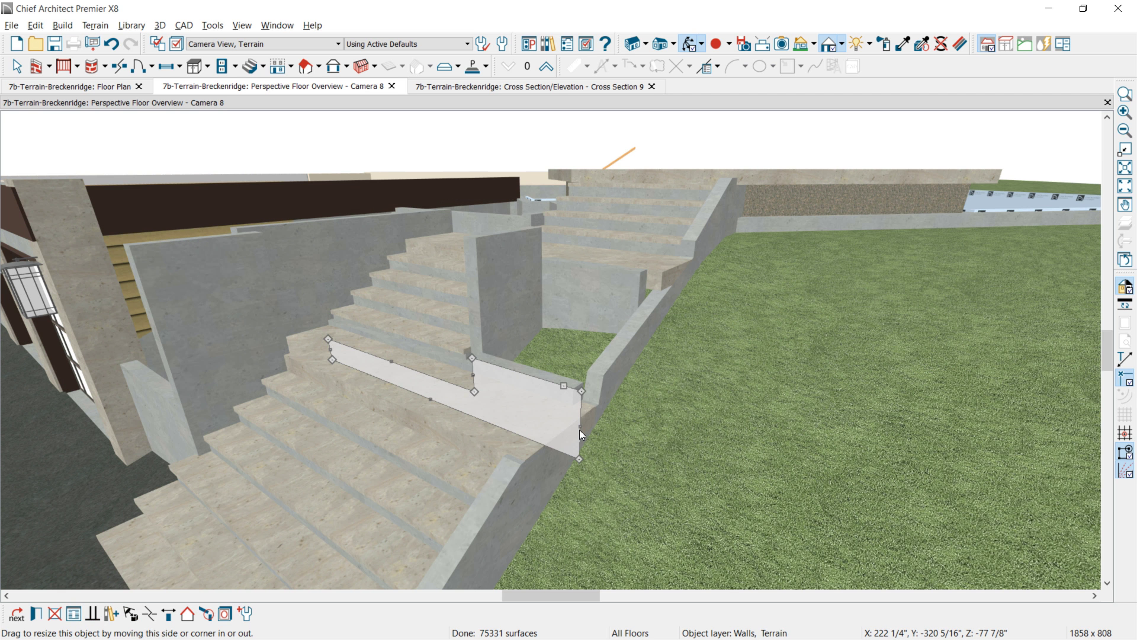
double_click(561, 395)
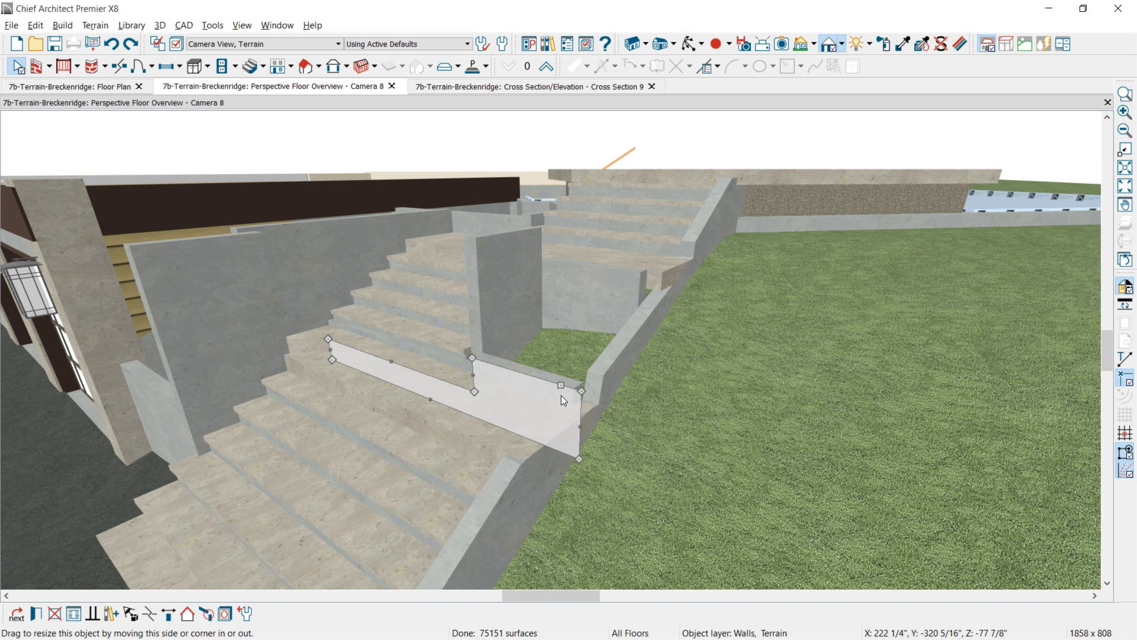
click(679, 272)
click(669, 289)
click(920, 528)
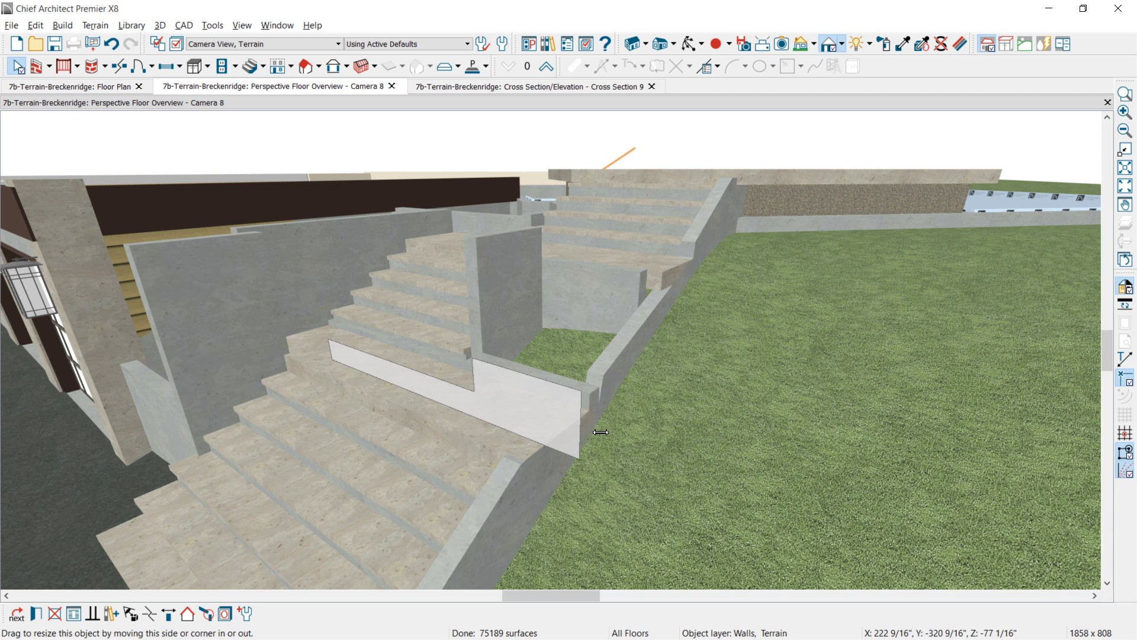
click(604, 386)
mouse_move(601, 389)
mouse_down()
mouse_move(590, 394)
mouse_move(616, 400)
mouse_up()
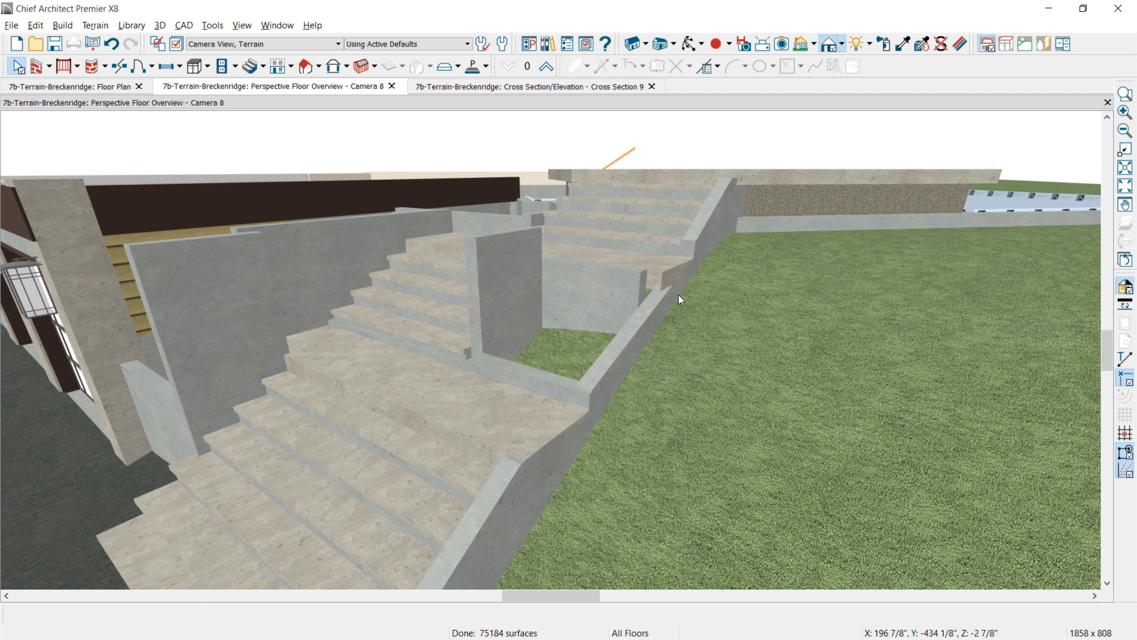
- Slope the planter-side wall's top to follow the middle flight and lower the garage-side wall along the bottom flight
click(508, 295)
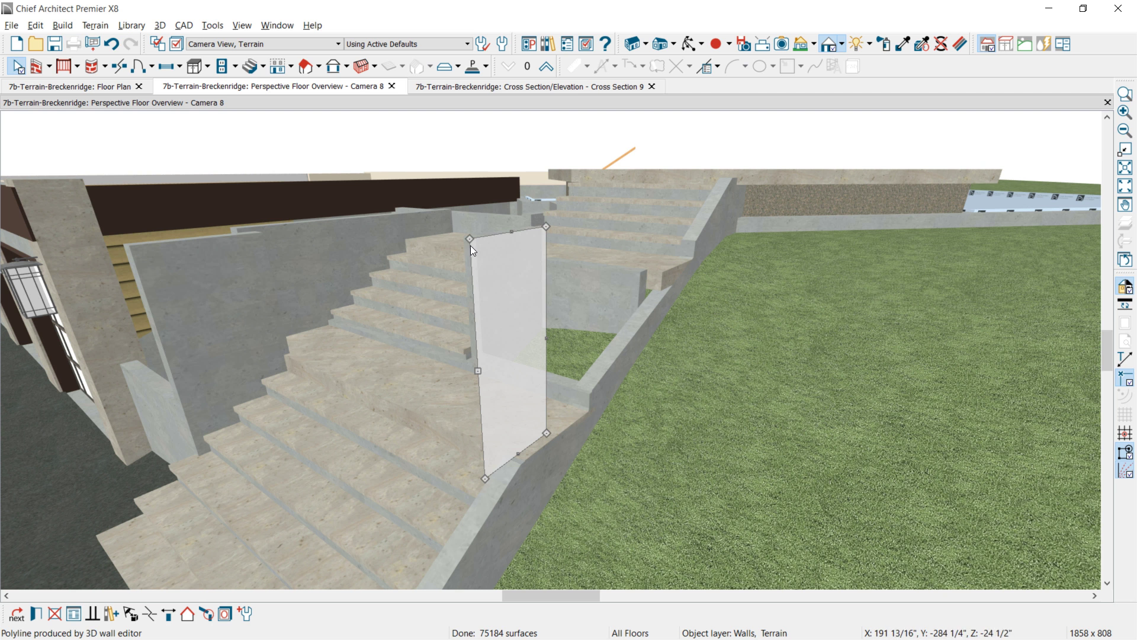
drag(471, 244, 475, 328)
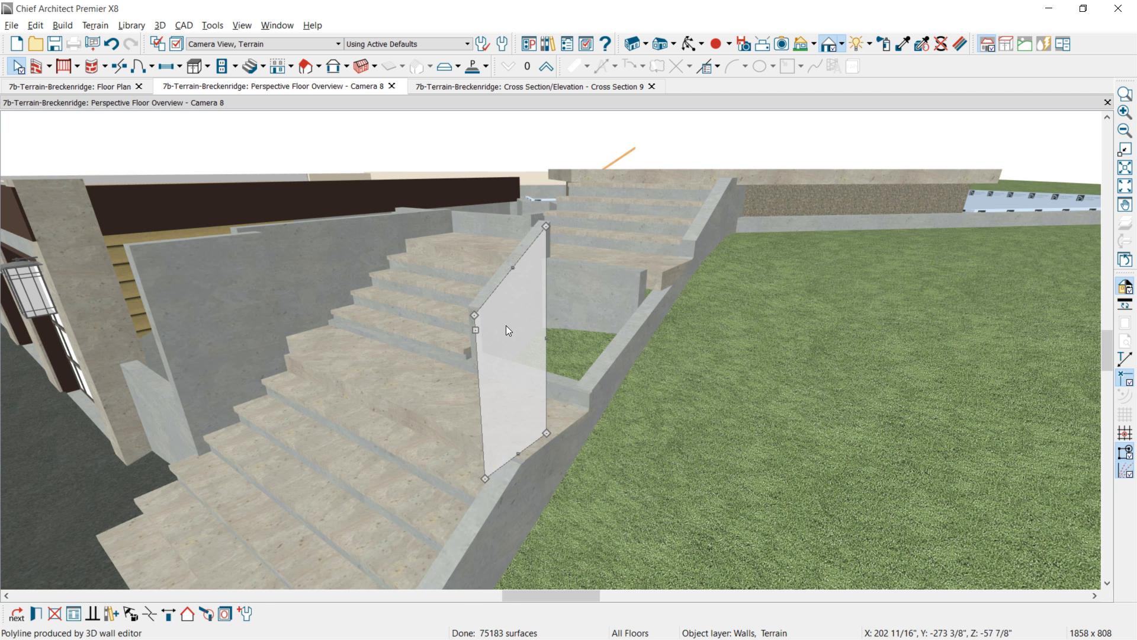
drag(514, 268, 513, 290)
click(209, 285)
drag(208, 285, 176, 394)
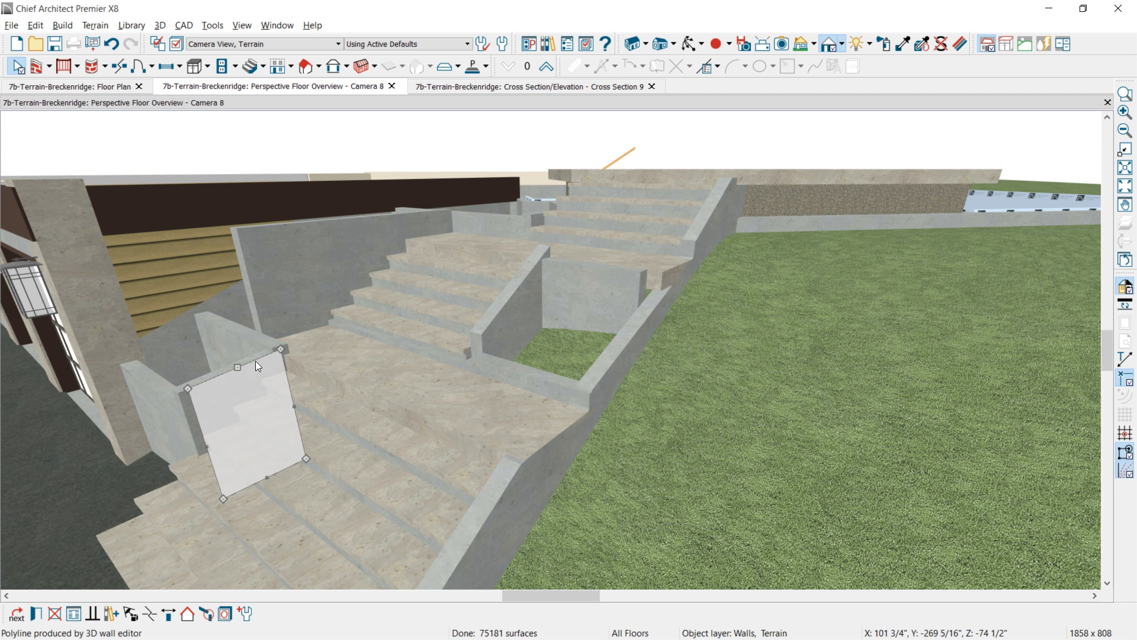
- Lower the top of the garage-side wall beside the middle flight and slope it down towards the lower landing
click(294, 254)
drag(370, 222, 331, 271)
drag(255, 275, 299, 326)
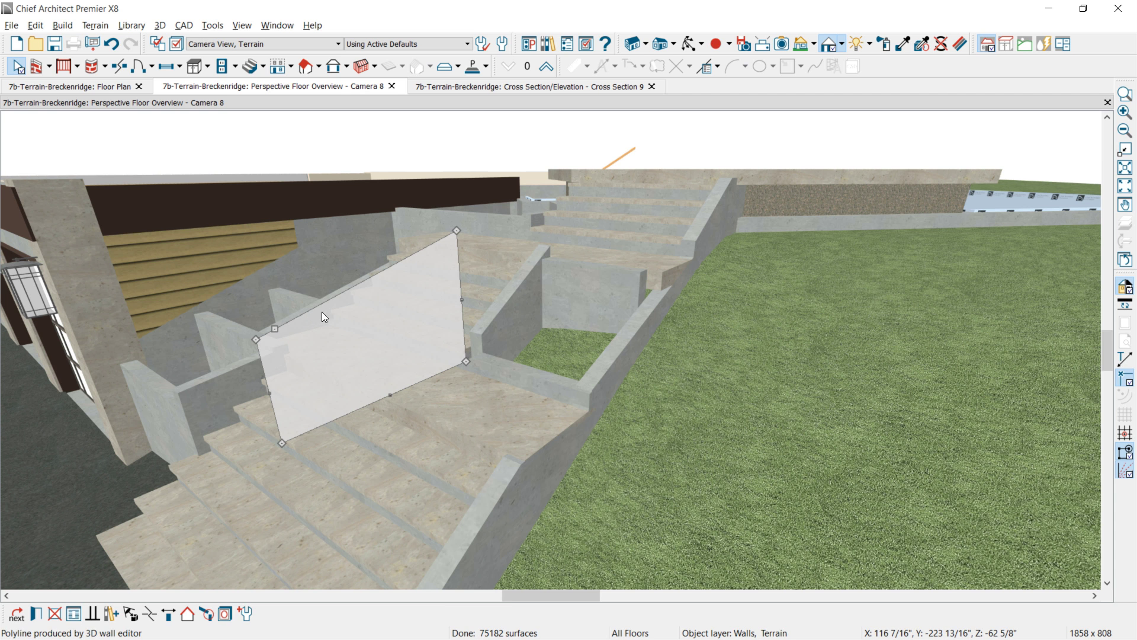
- Add break points to that wall's top and reshape it to follow the middle flight, with a level stretch at the lower landing
key(3)
click(332, 300)
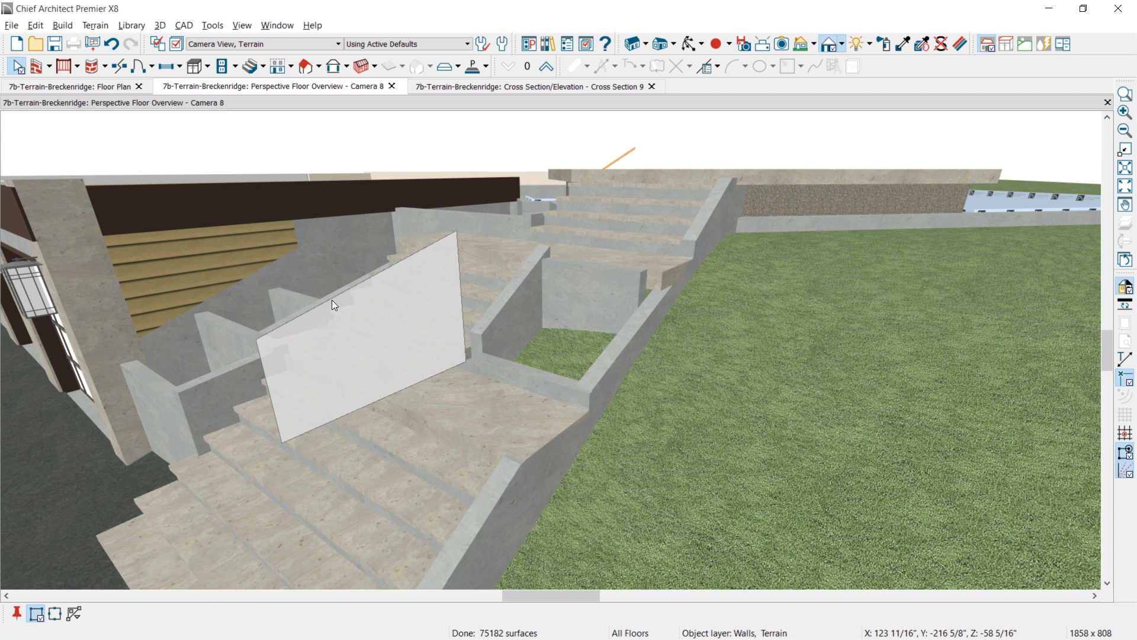
key(3)
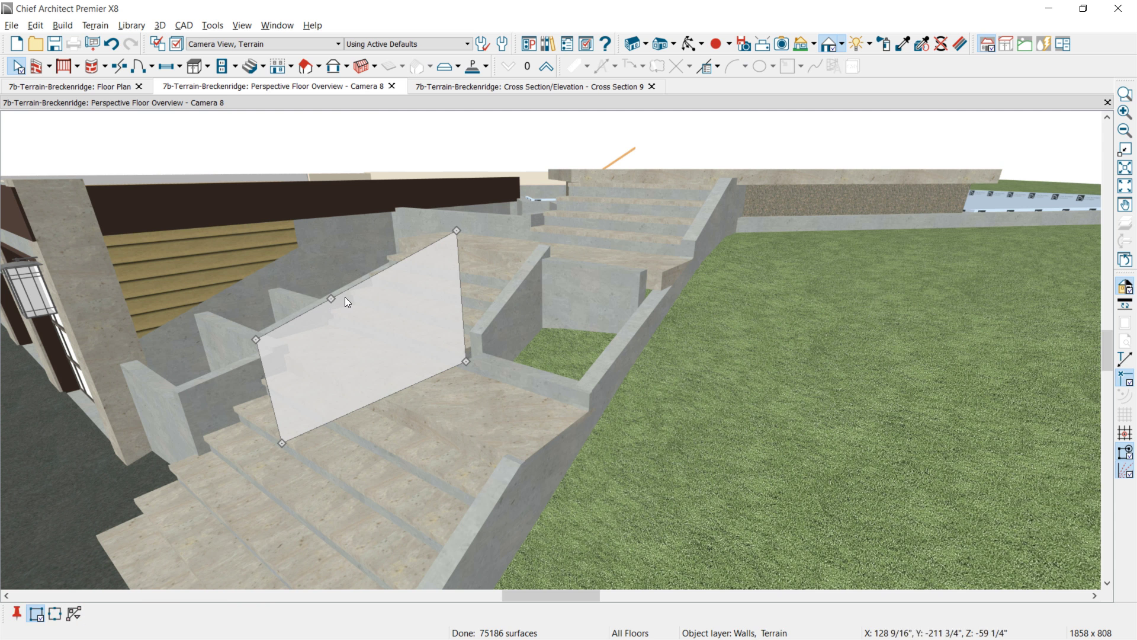
click(343, 293)
drag(343, 293, 325, 322)
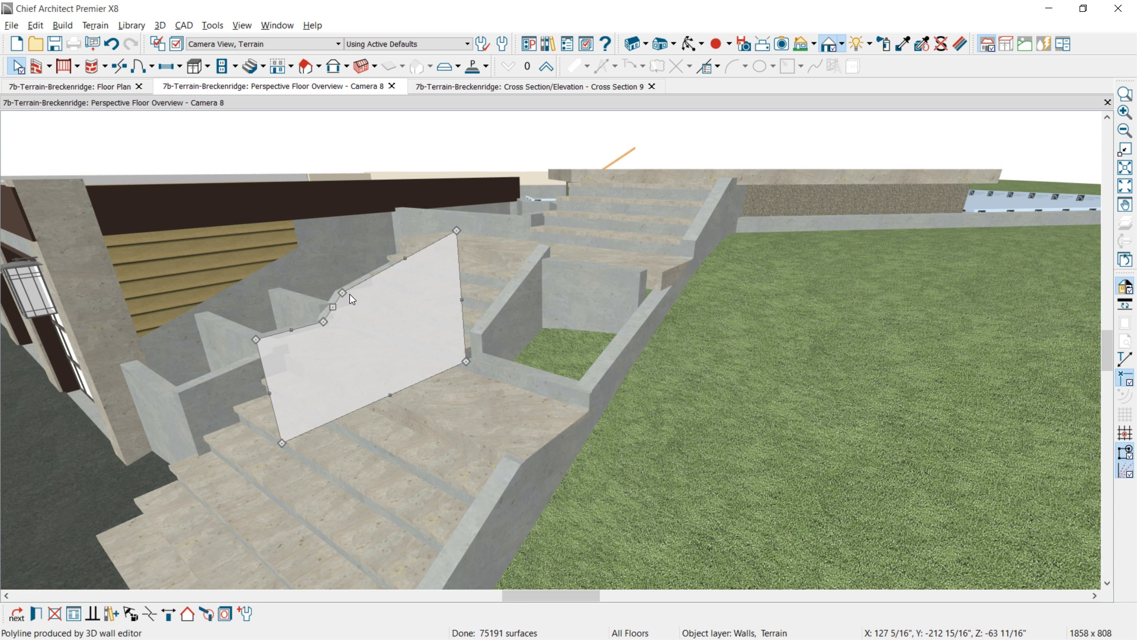
click(414, 252)
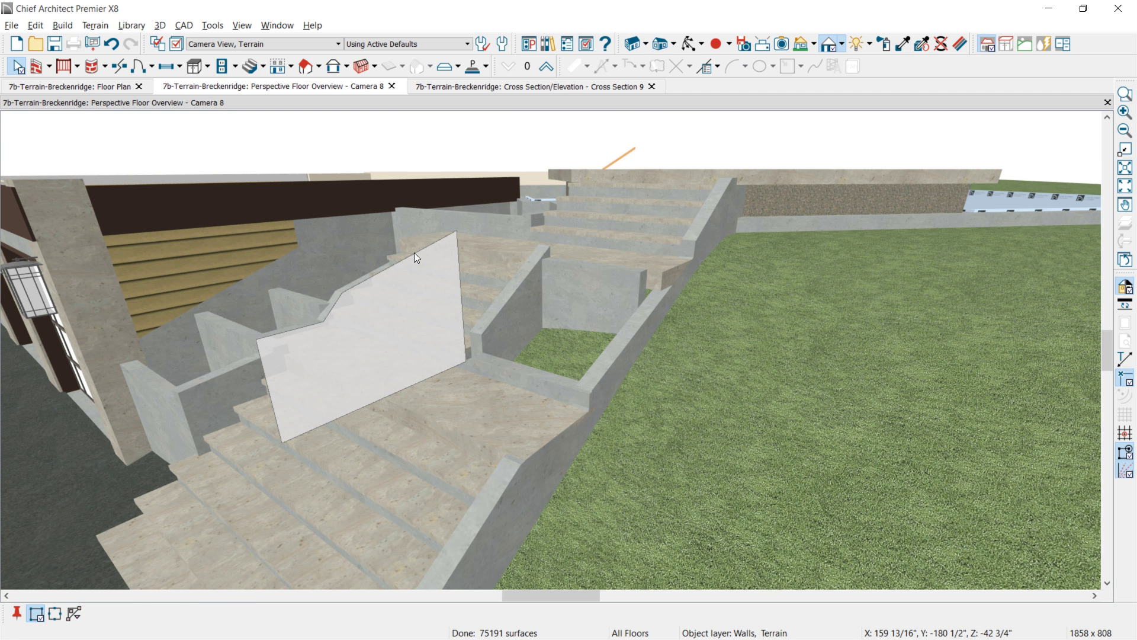
drag(415, 252, 416, 226)
drag(291, 320, 301, 311)
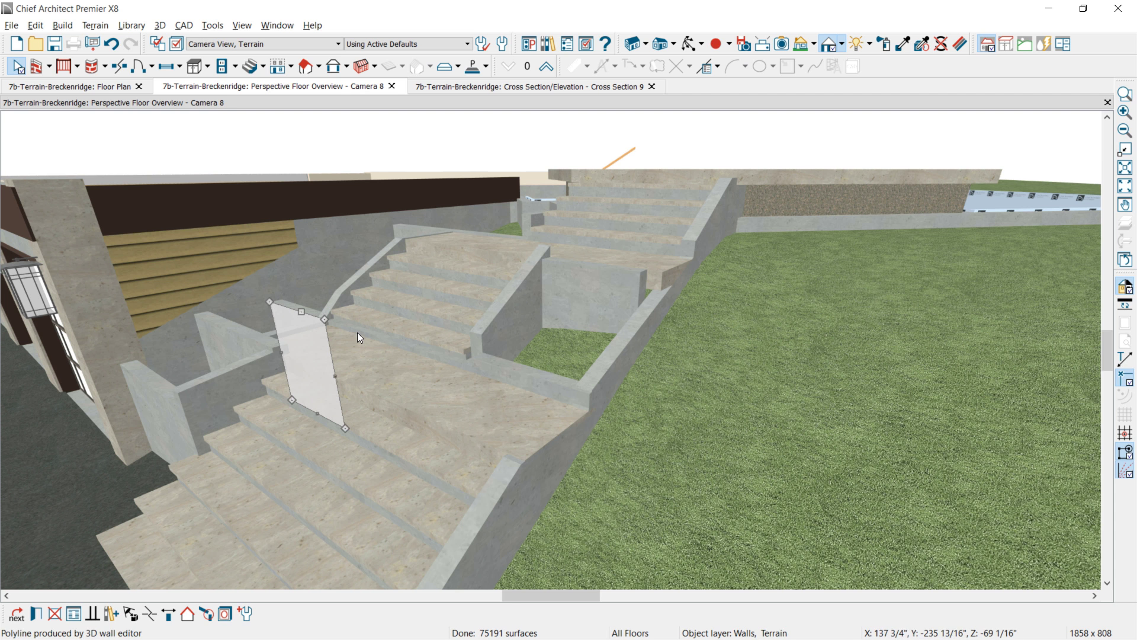
- Lower the remaining garage-side and planter walls to match the stairs and landings, and compare the result with Breckenridge-ExteriorFront.jpg
key(Escape)
click(234, 339)
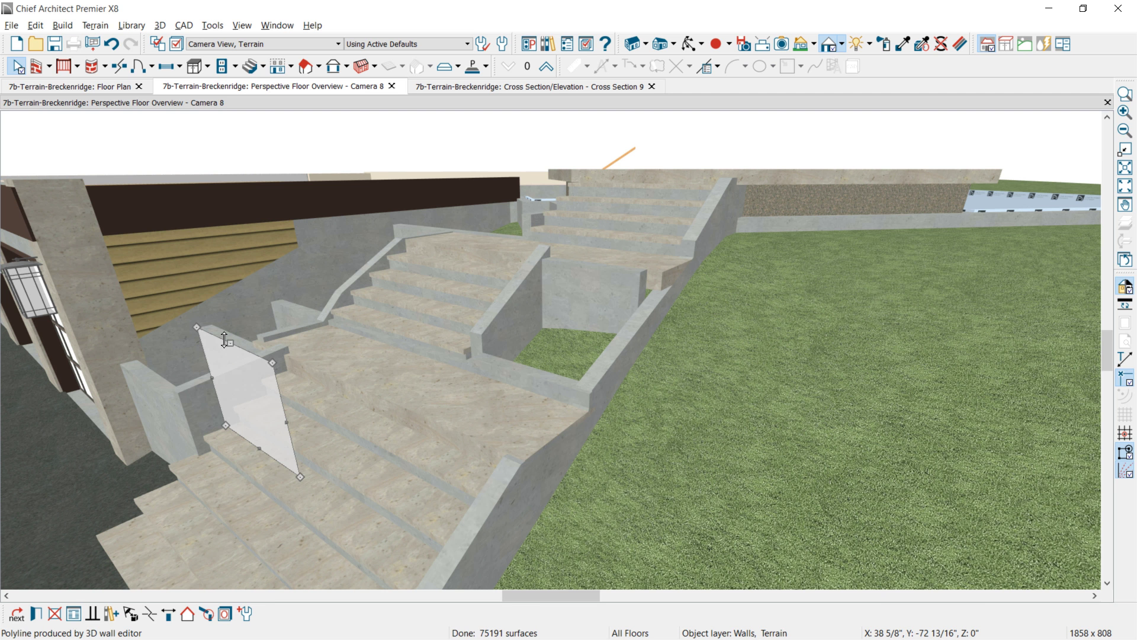
click(564, 308)
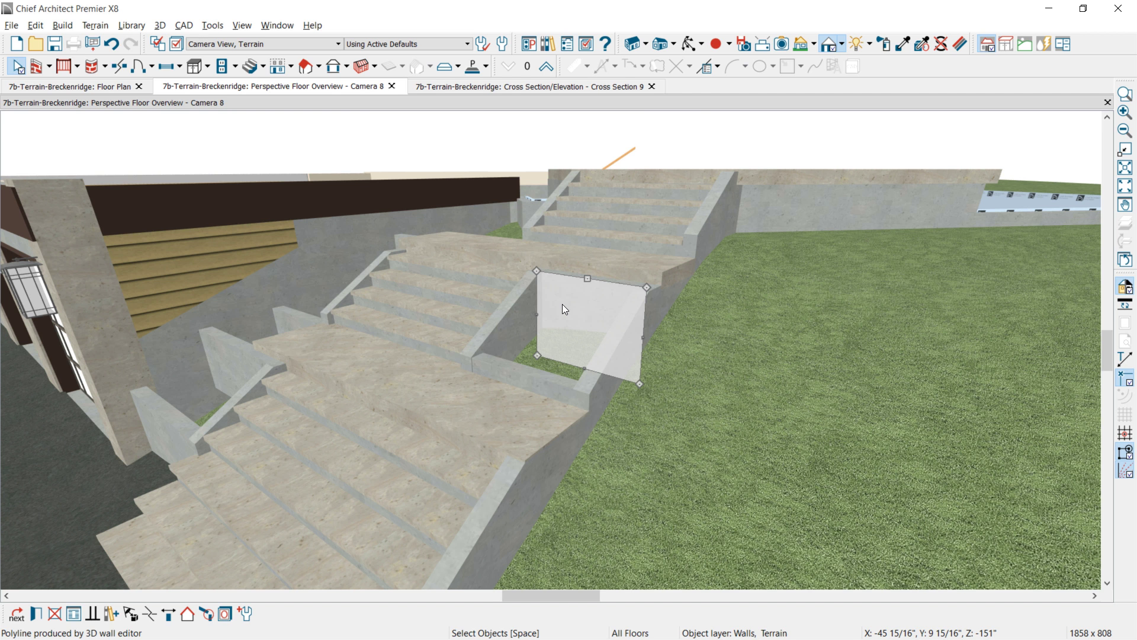
click(688, 44)
drag(496, 356, 538, 363)
middle_drag(538, 364, 462, 287)
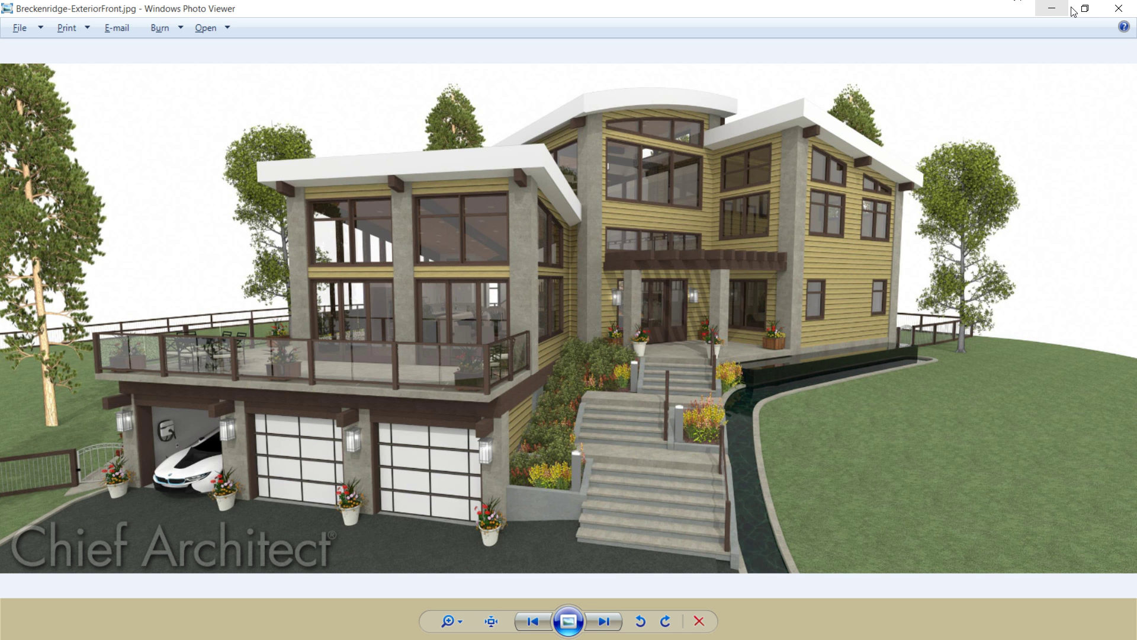
click(1052, 9)
- In the floor plan, draw a rectangular terrain feature filling the square planter beside the middle flight
click(96, 26)
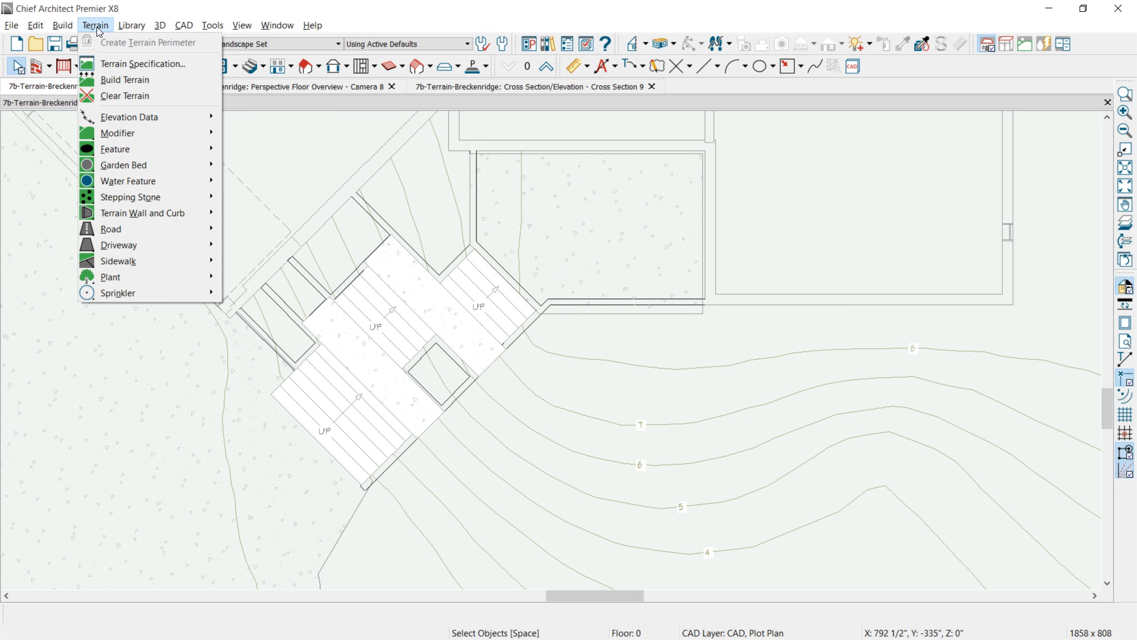
mouse_move(140, 149)
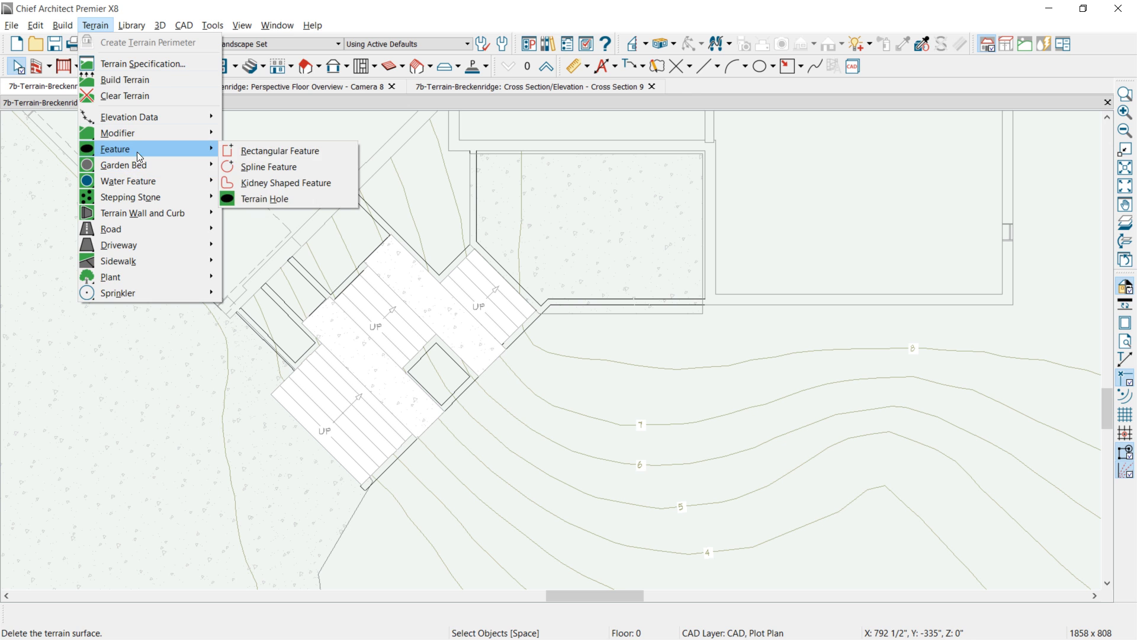
click(283, 151)
drag(504, 396, 461, 394)
click(574, 429)
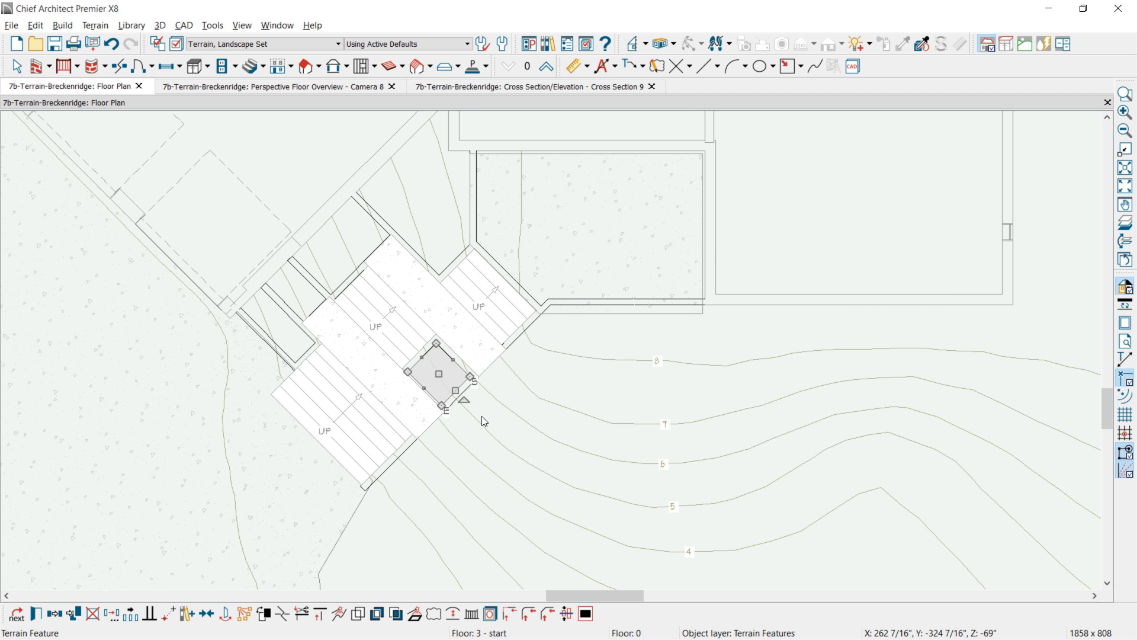
- Change the planter terrain feature's material to Bark3 from the library
key(ctrl+e)
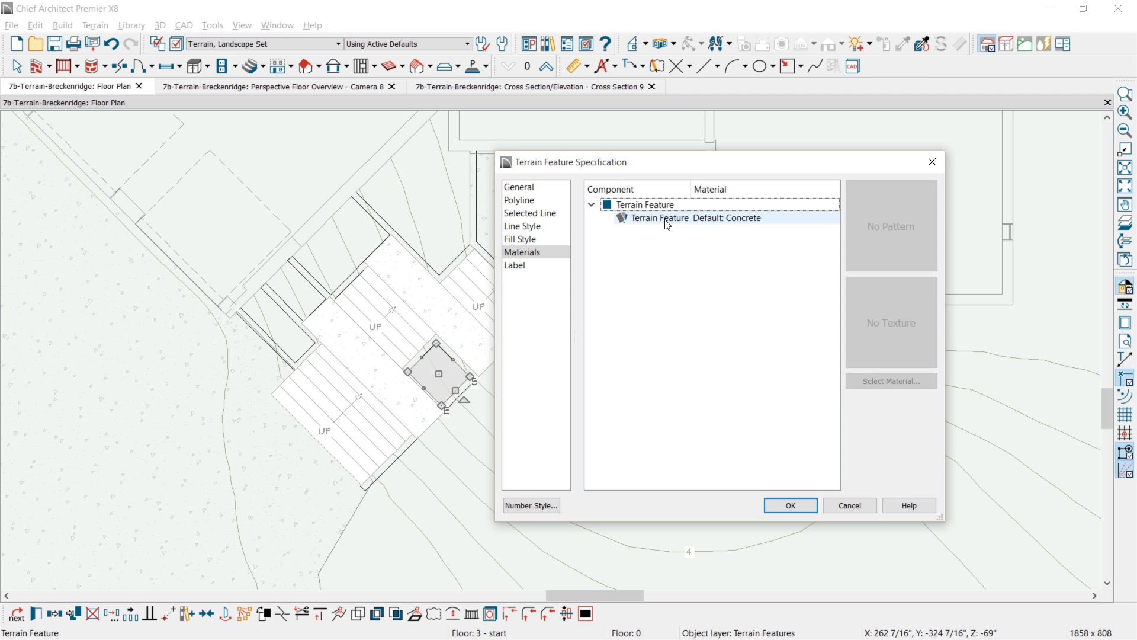
click(667, 220)
click(884, 381)
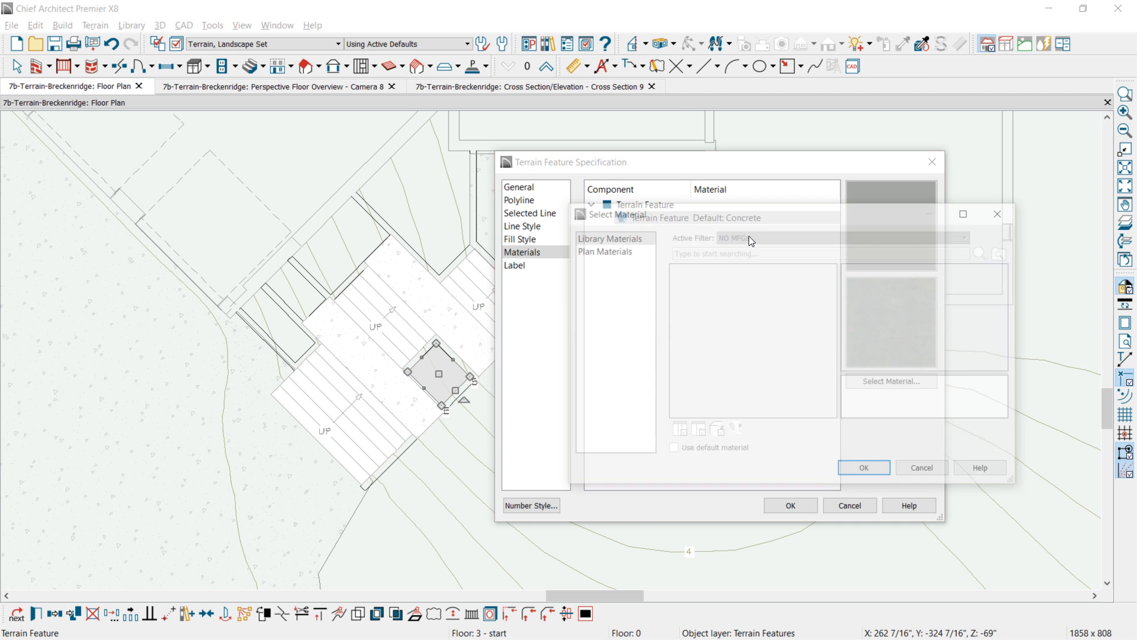
click(750, 249)
text(bark3)
key(Return)
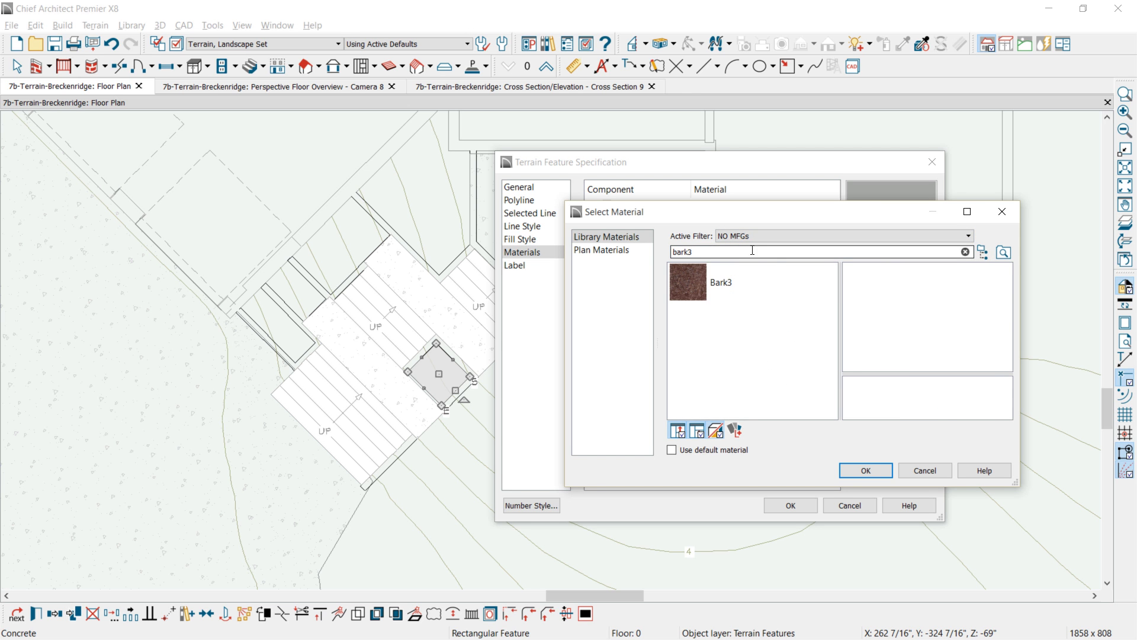
click(704, 292)
click(867, 471)
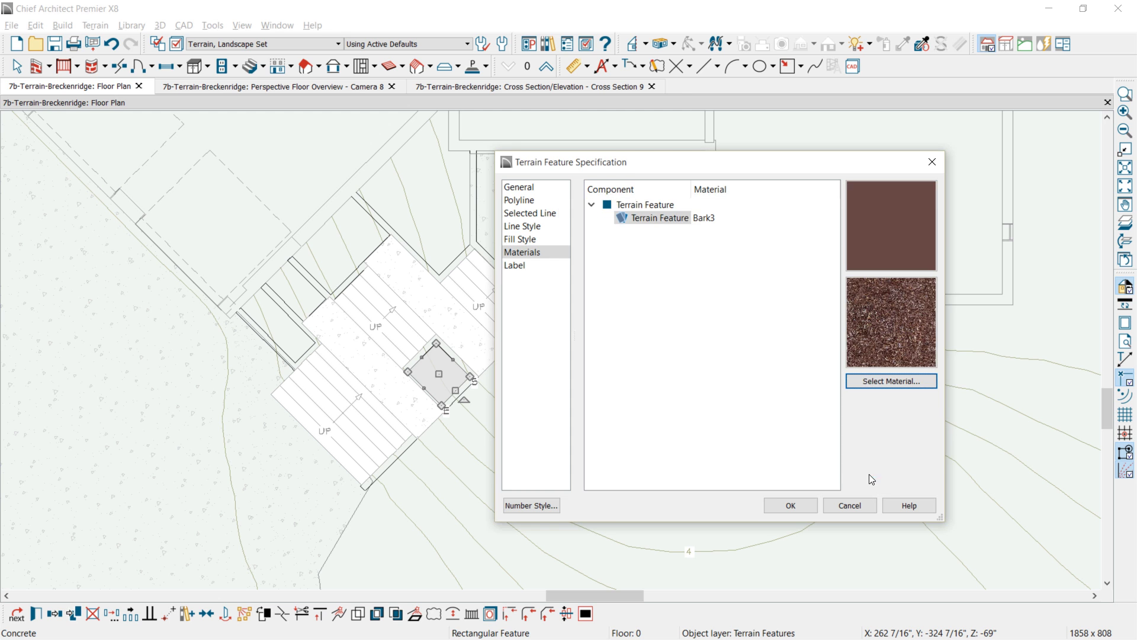
- Set the planter terrain feature's height and thickness to 12 inches each
click(519, 187)
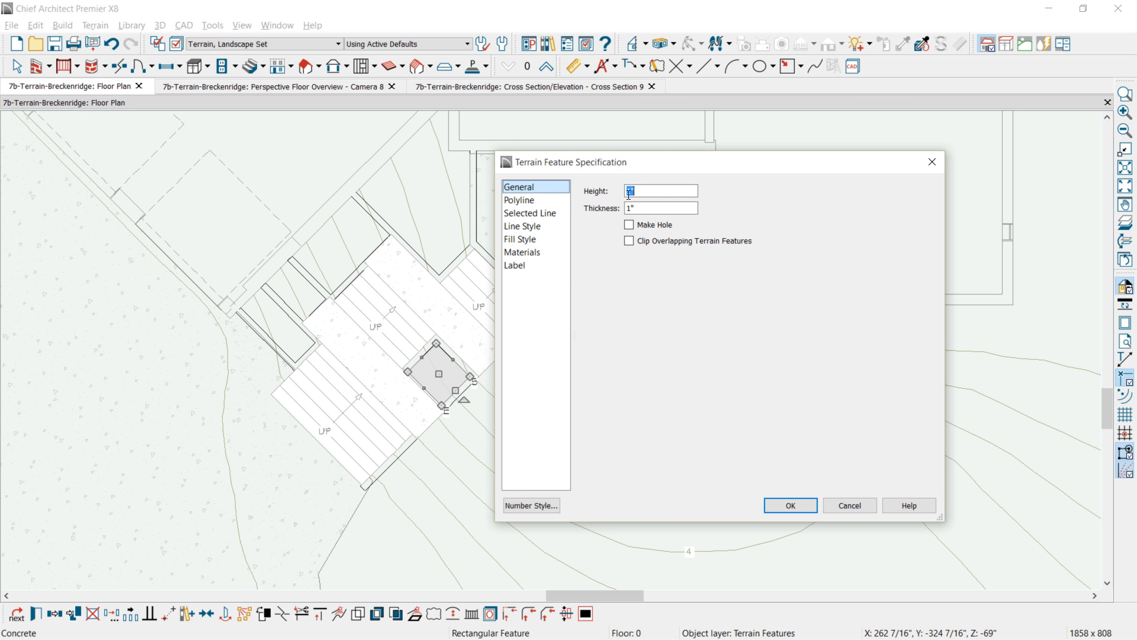
text(12)
key(Tab)
text(12)
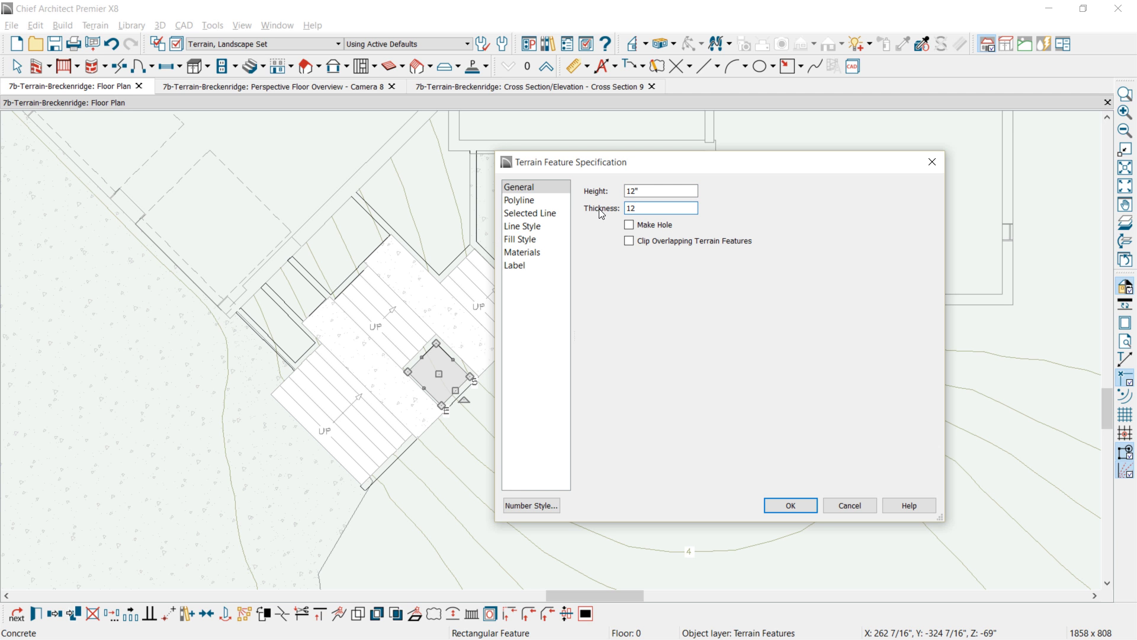
- Give the terrain feature an Earth fill pattern with 5" spacing and a light custom color, and check it in the perspective overview
click(530, 240)
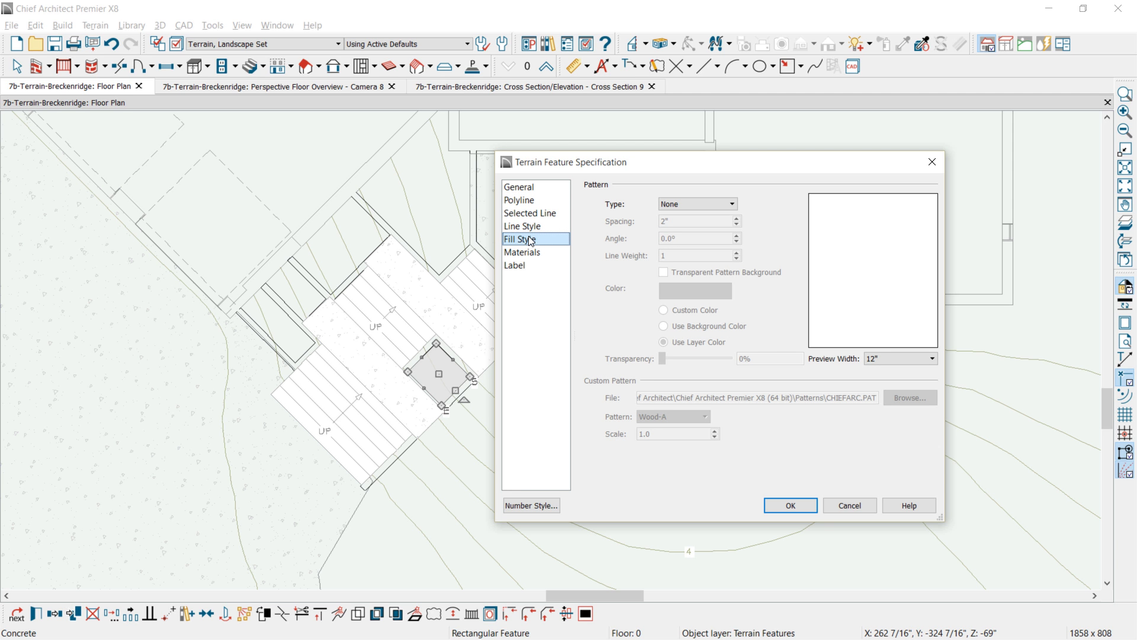
click(696, 204)
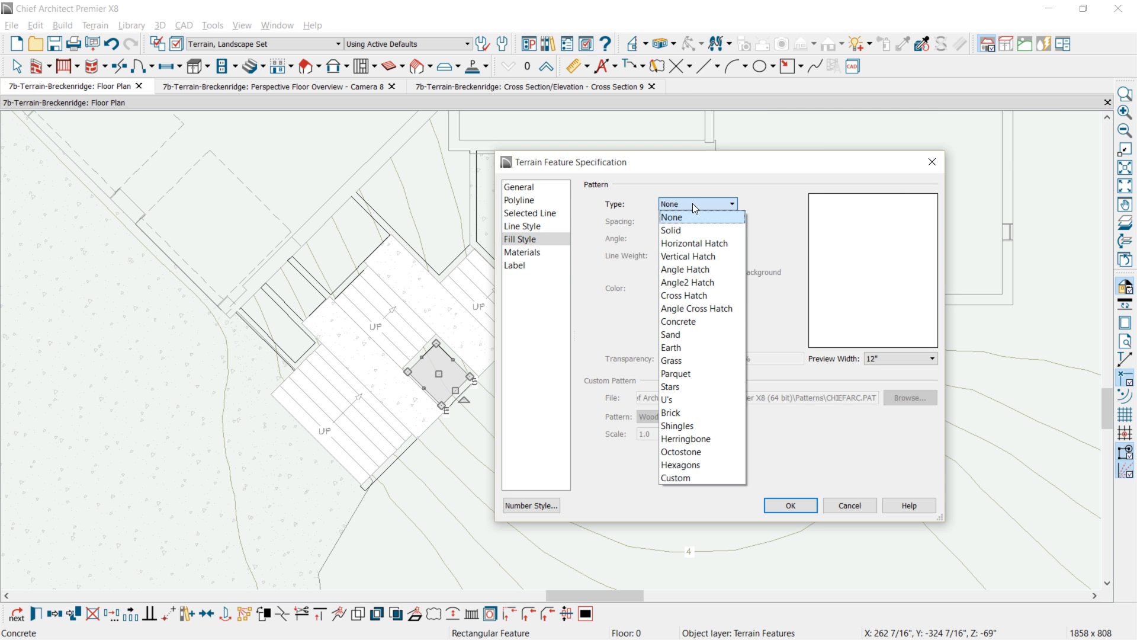
click(672, 347)
double_click(664, 222)
text(2)
drag(669, 222, 648, 222)
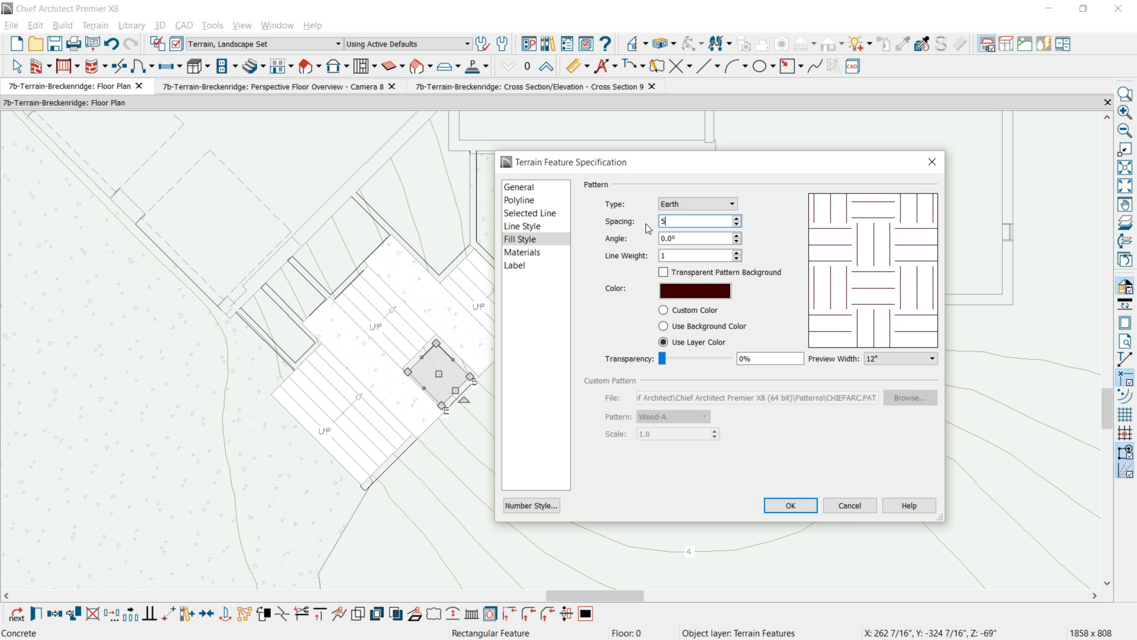
click(695, 290)
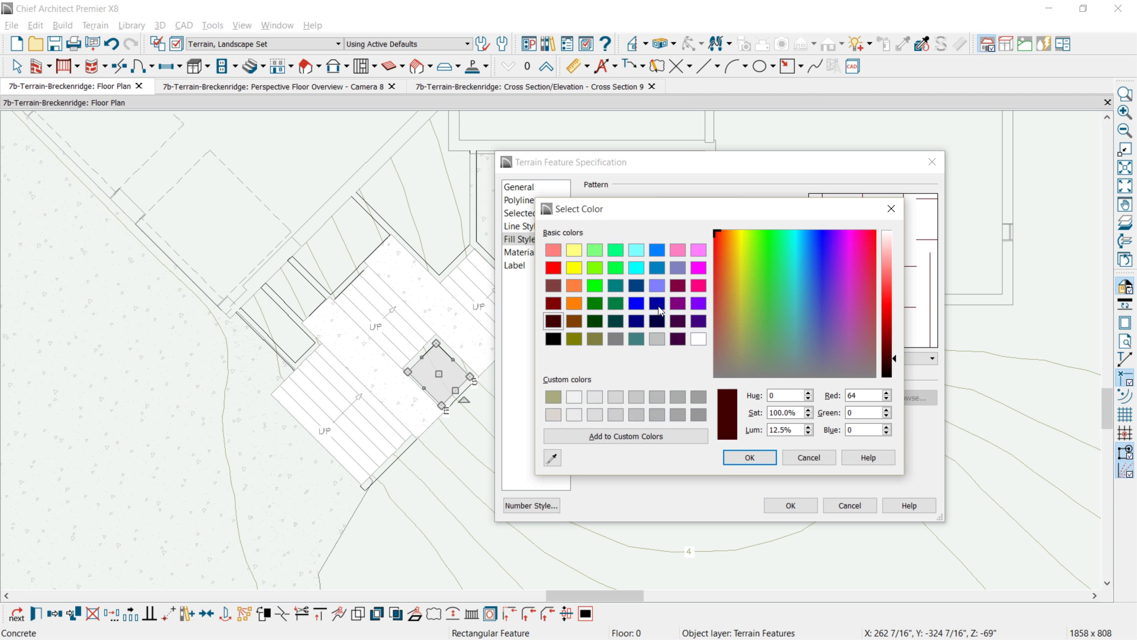
click(554, 414)
click(751, 458)
click(790, 506)
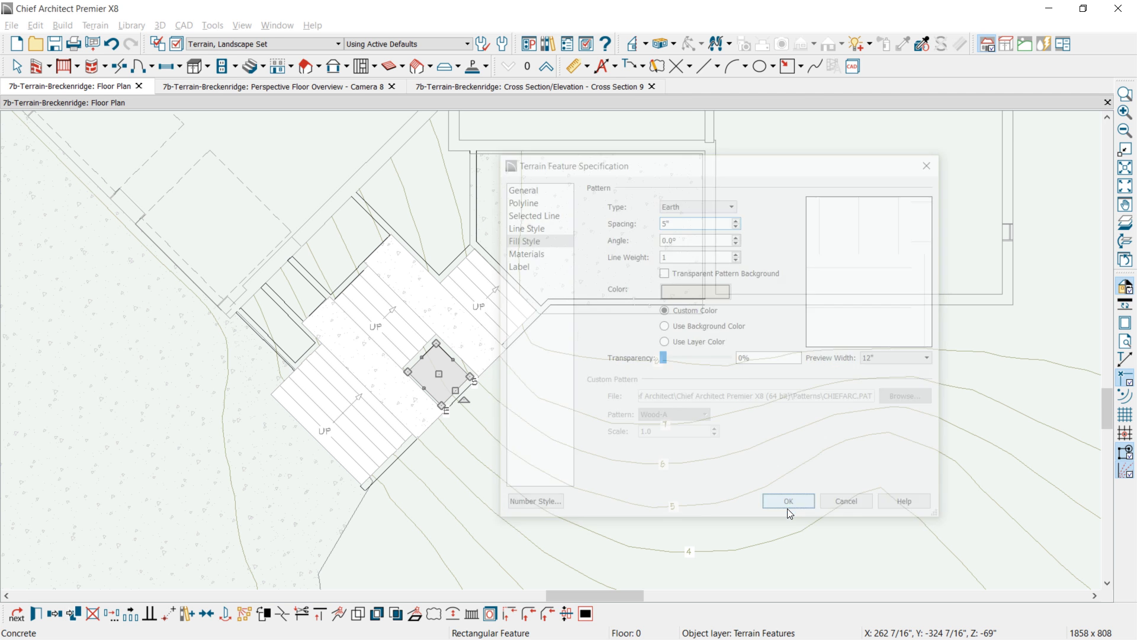
click(291, 89)
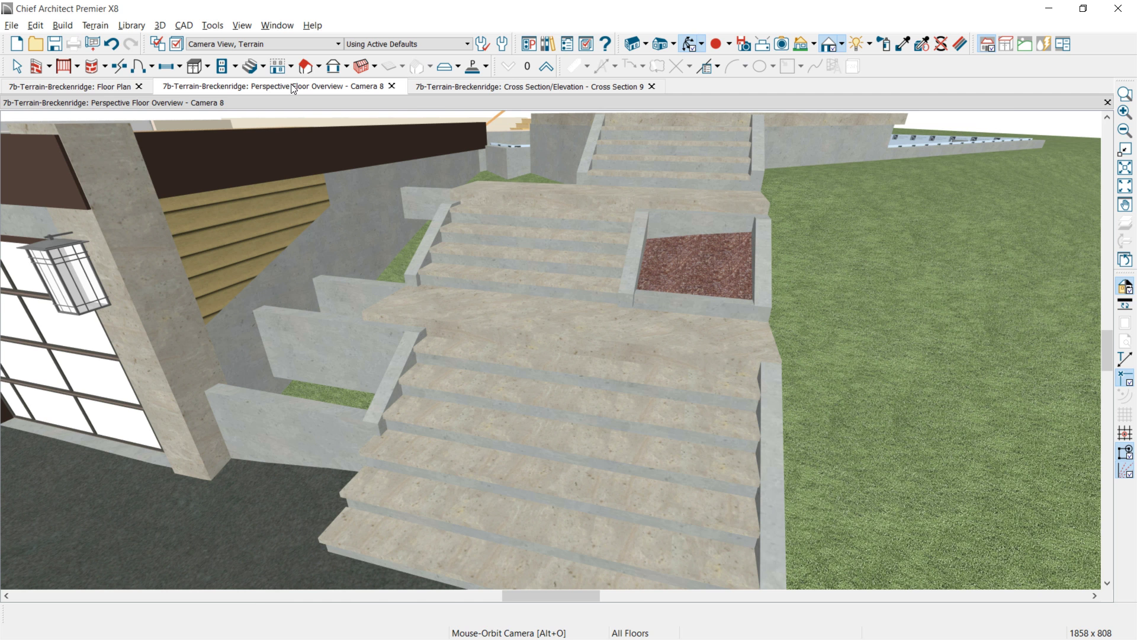
- Copy the planter's terrain feature to the bed beside the garage and stretch it along the garage wall to the house corner
click(123, 89)
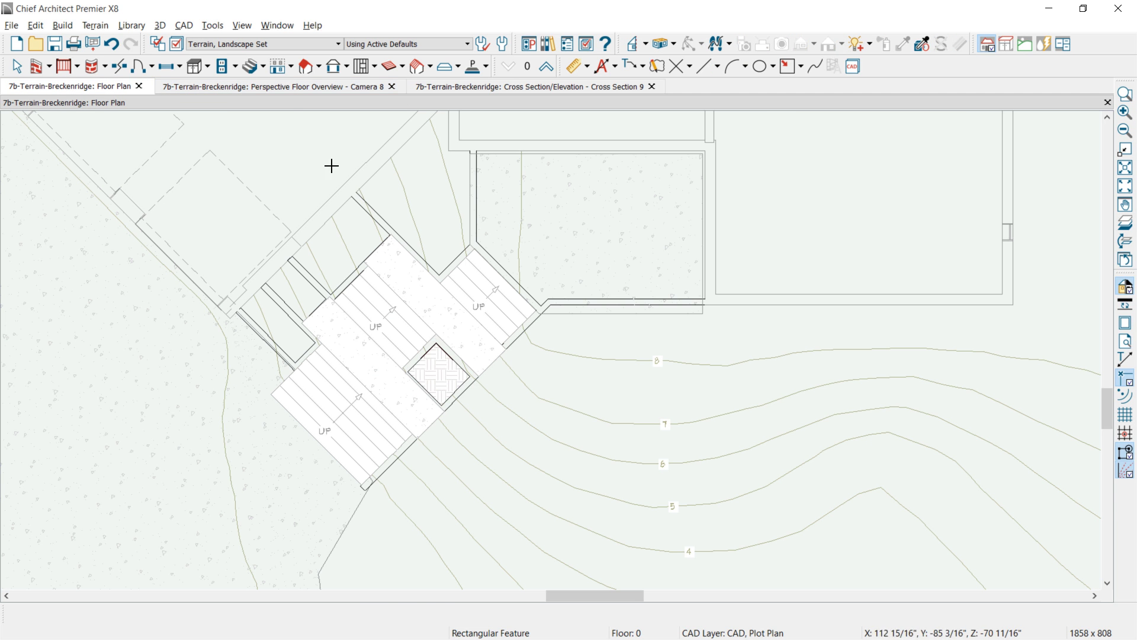
click(439, 373)
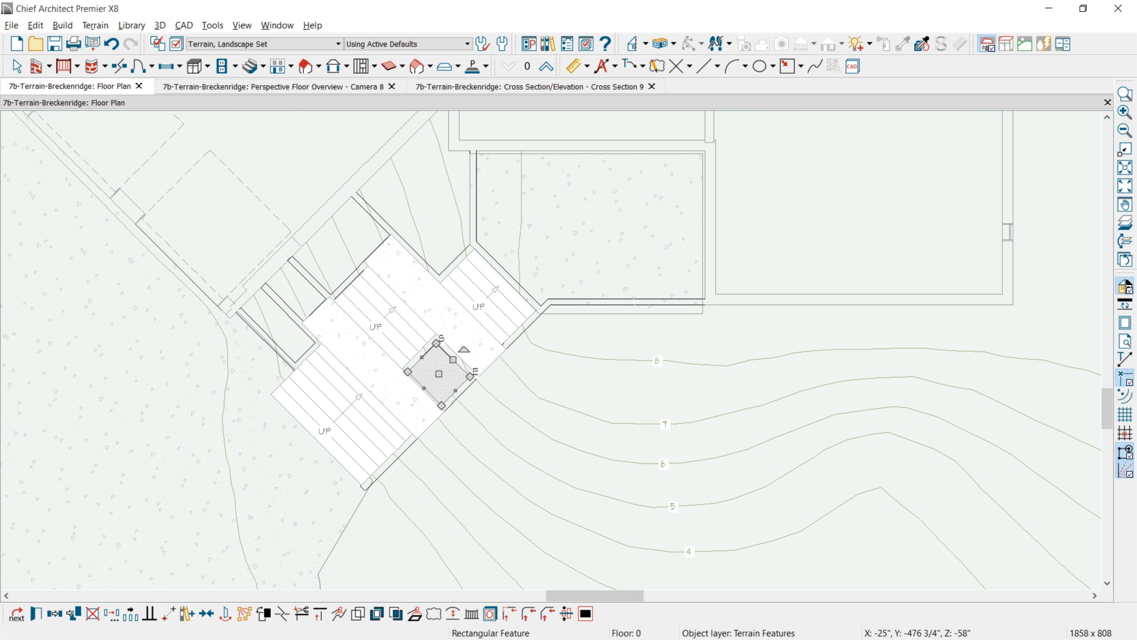
click(54, 614)
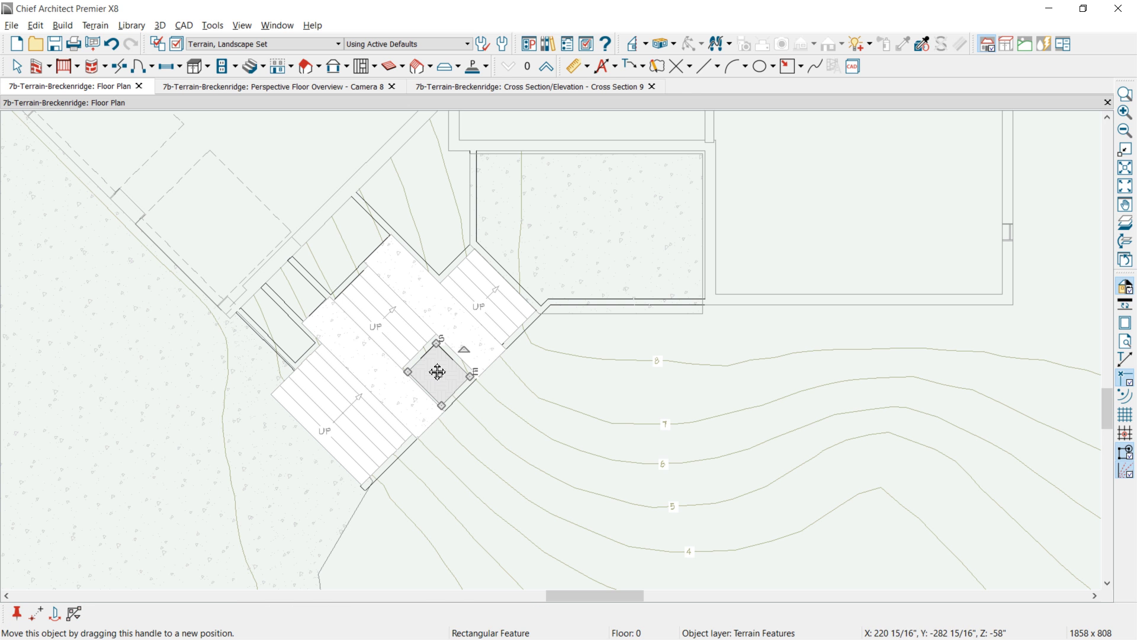
drag(410, 363, 272, 312)
middle_drag(390, 300, 399, 391)
drag(297, 388, 458, 195)
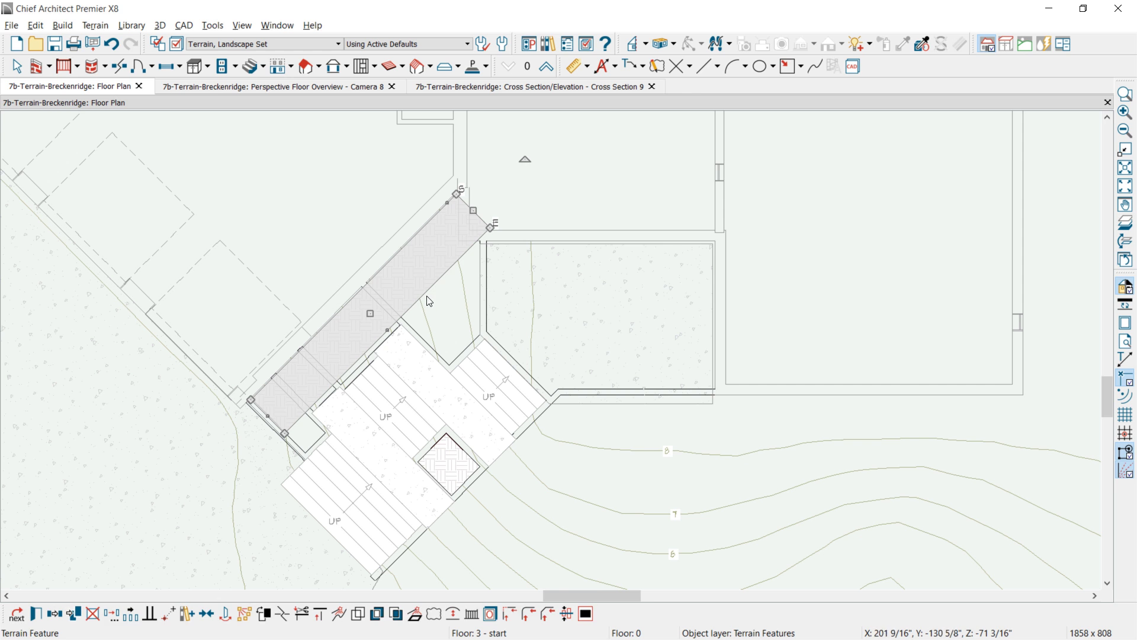
- Add a break in the garage bed's stair-side edge and extend it around the upper landing to the patio wall
click(404, 315)
click(404, 316)
drag(408, 314, 457, 345)
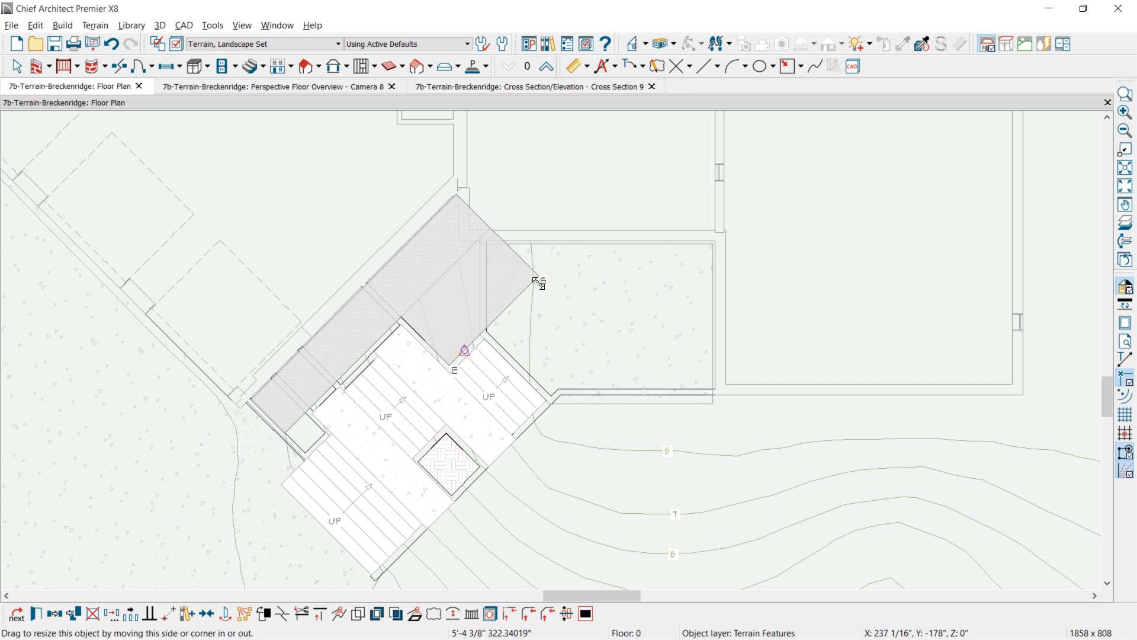
drag(539, 277, 487, 246)
drag(469, 318, 480, 334)
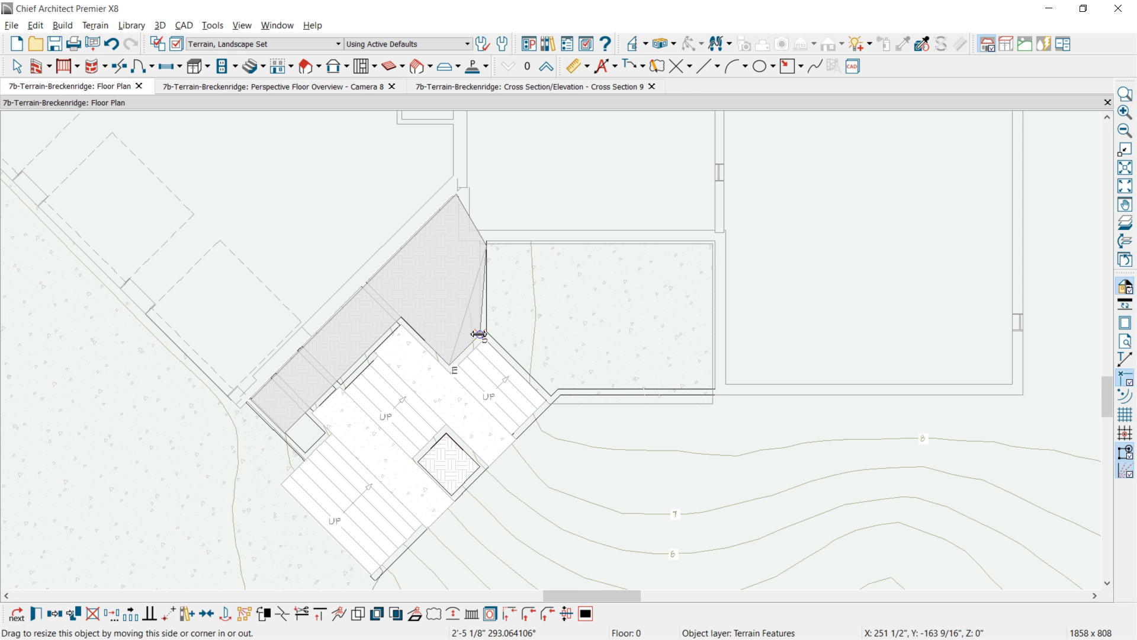
- Add a break to the garage bed's upper edge and fit its outline around the house corner by the patio
key(3)
click(472, 221)
mouse_move(473, 223)
mouse_down()
mouse_move(453, 240)
mouse_move(480, 238)
mouse_up()
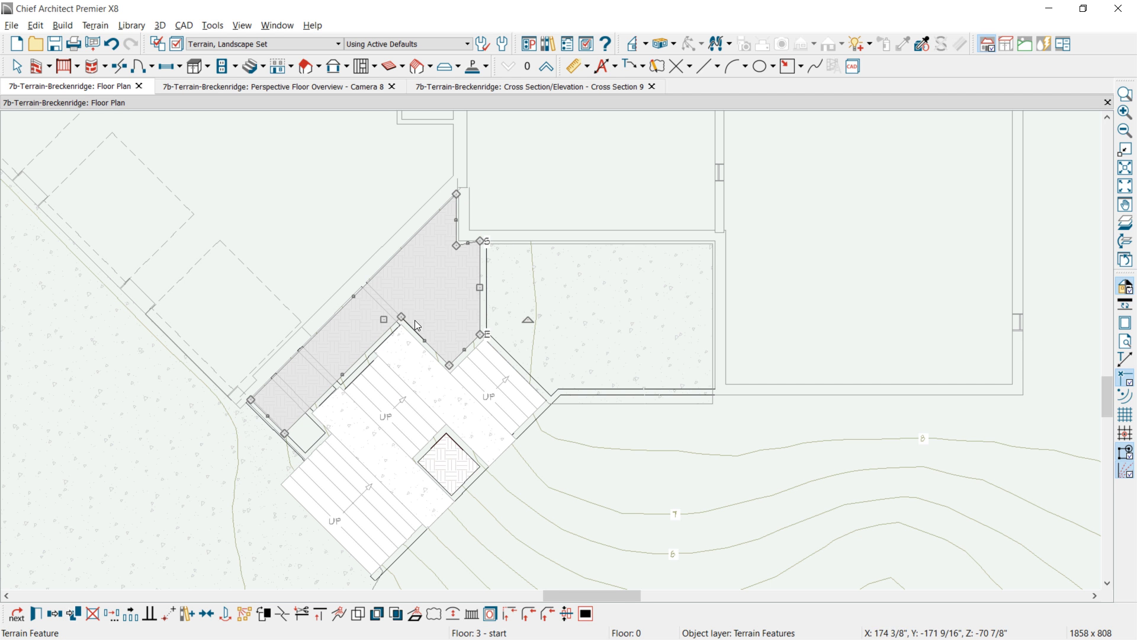
- Add a break in the garage bed's stair-side edge and extend it into the walled pocket beside the bottom flight
scroll(446, 264, up, 1)
scroll(379, 332, up, 3)
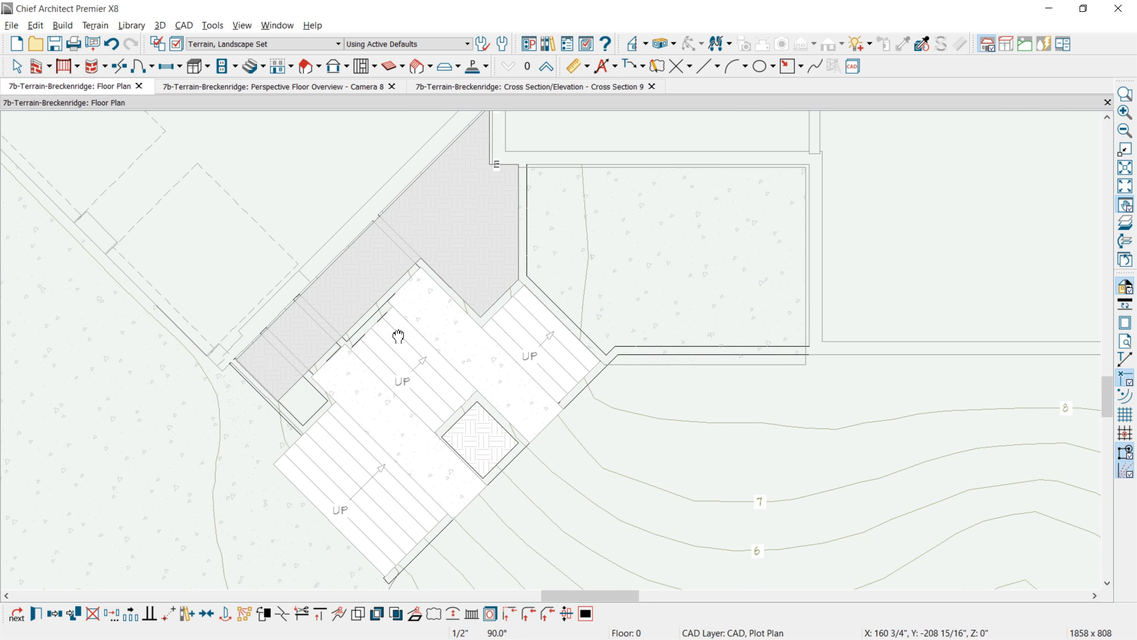
drag(353, 333, 295, 404)
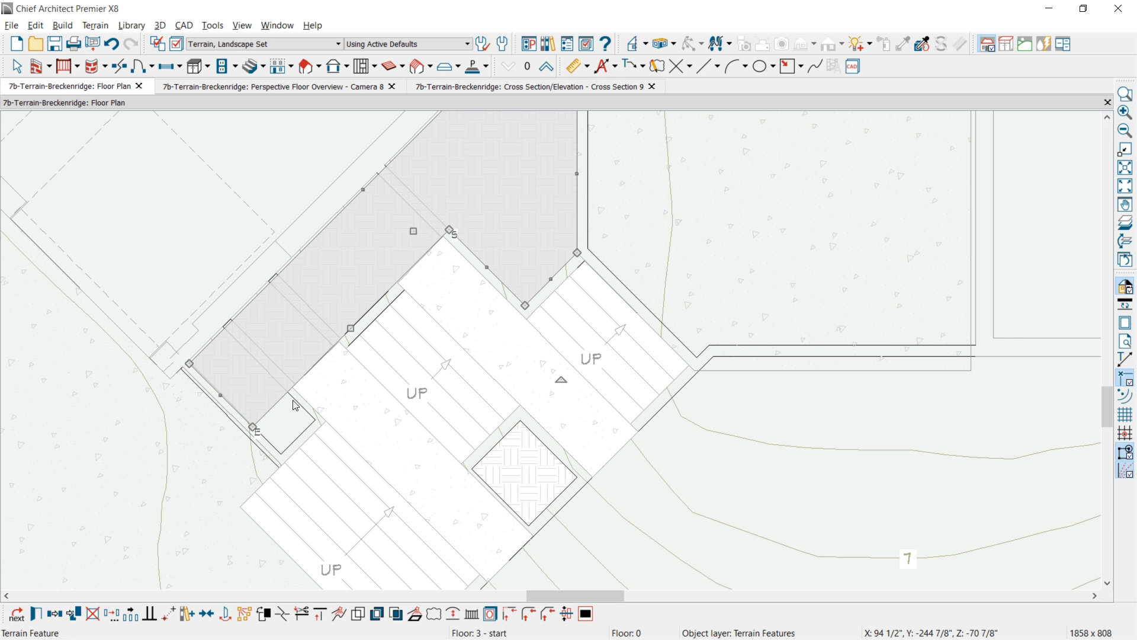
key(3)
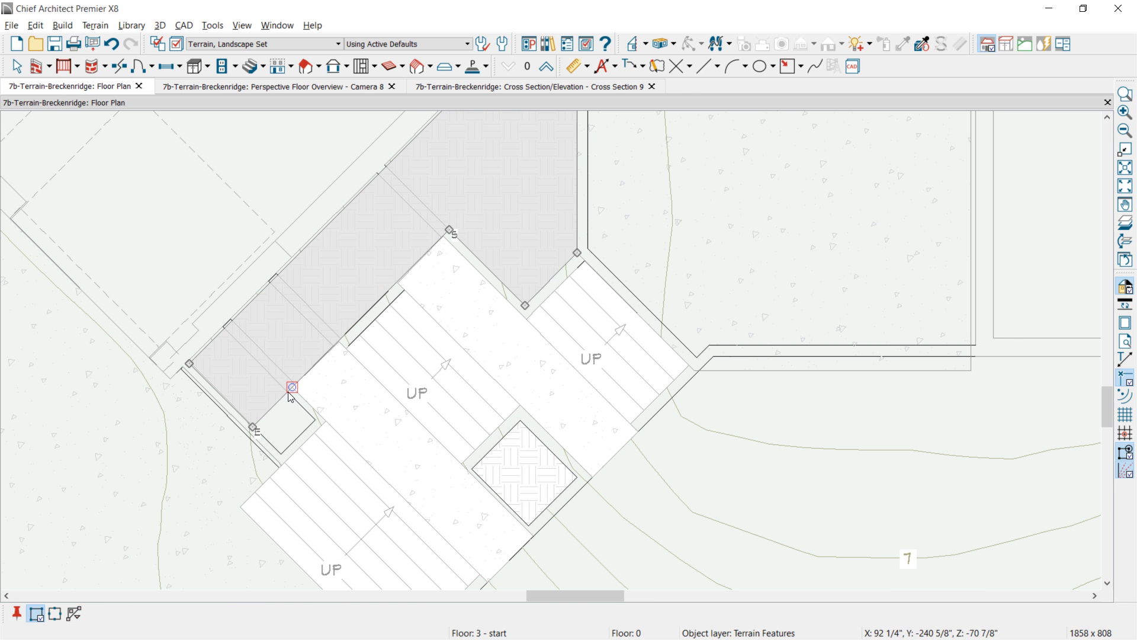
click(288, 392)
drag(286, 392, 308, 409)
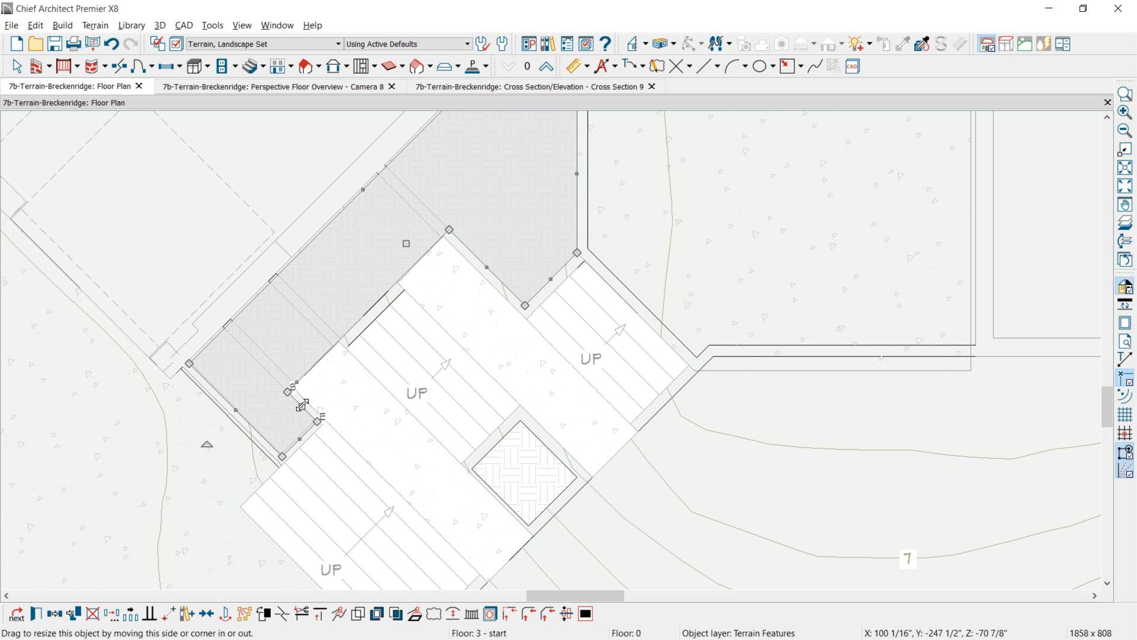
- Set the garage bed terrain feature's height and thickness to 18" and check the beds in the 3D overview
double_click(302, 405)
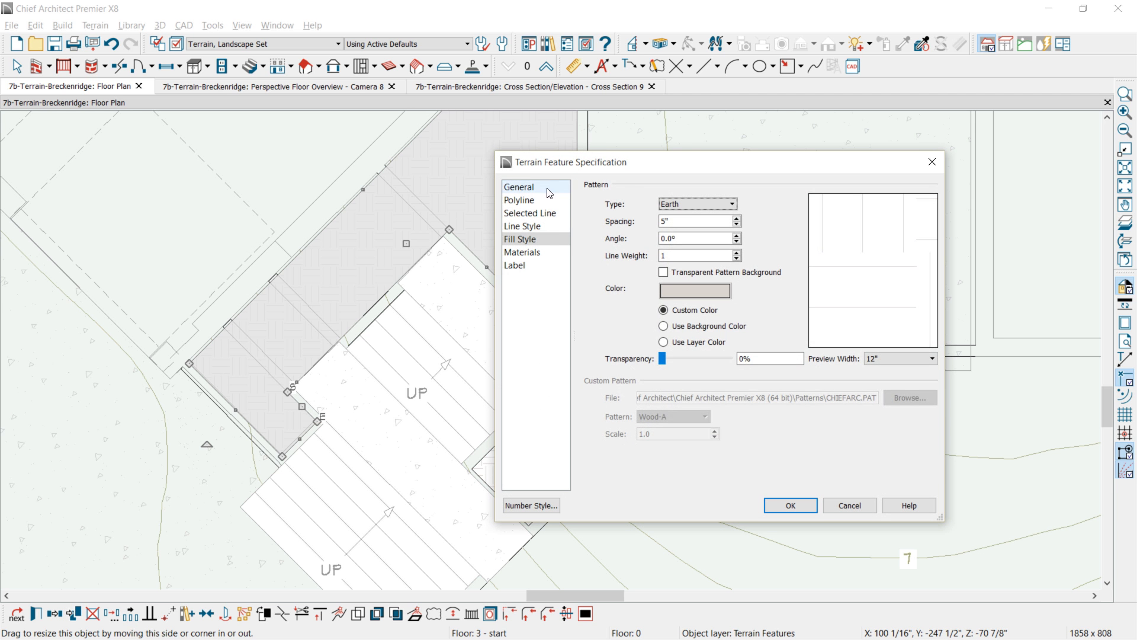
click(550, 187)
click(667, 191)
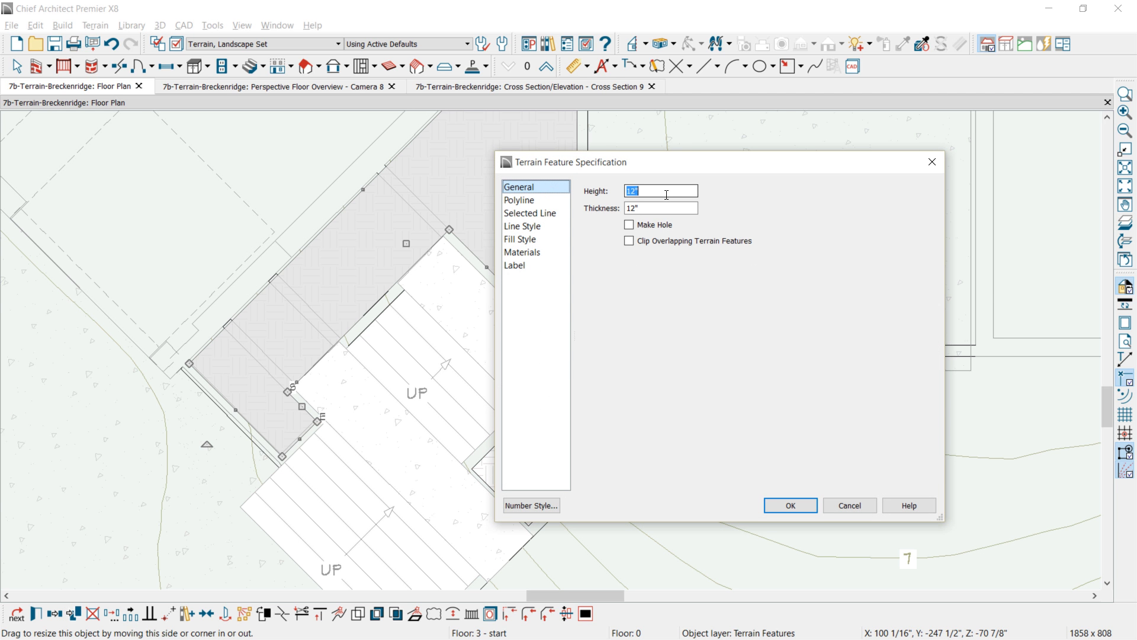
text(18)
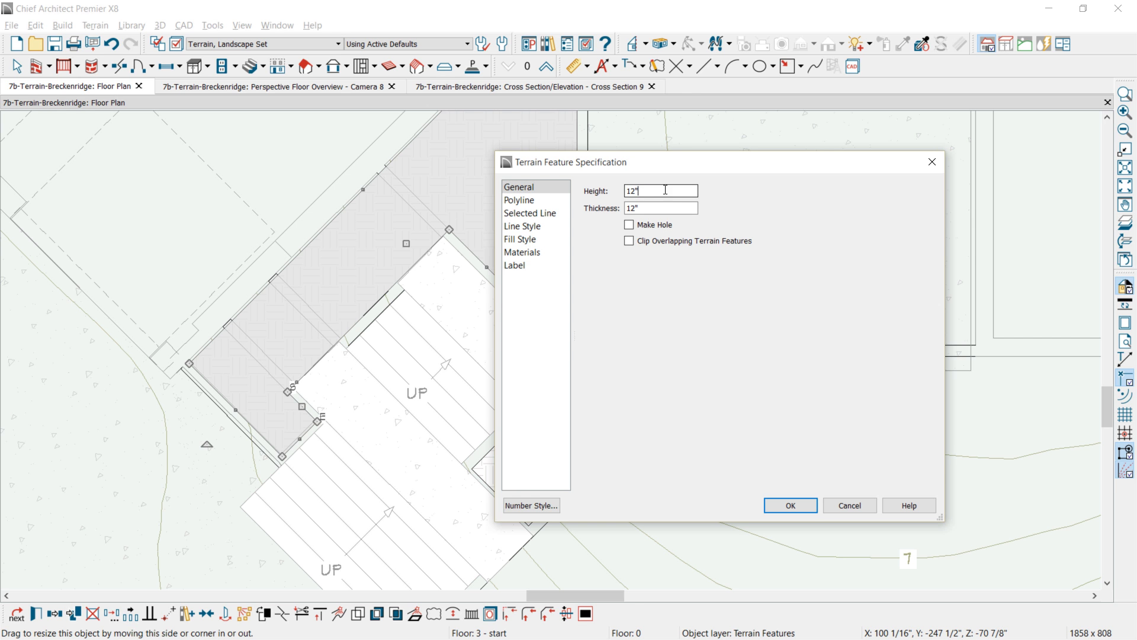
key(Tab)
text(18)
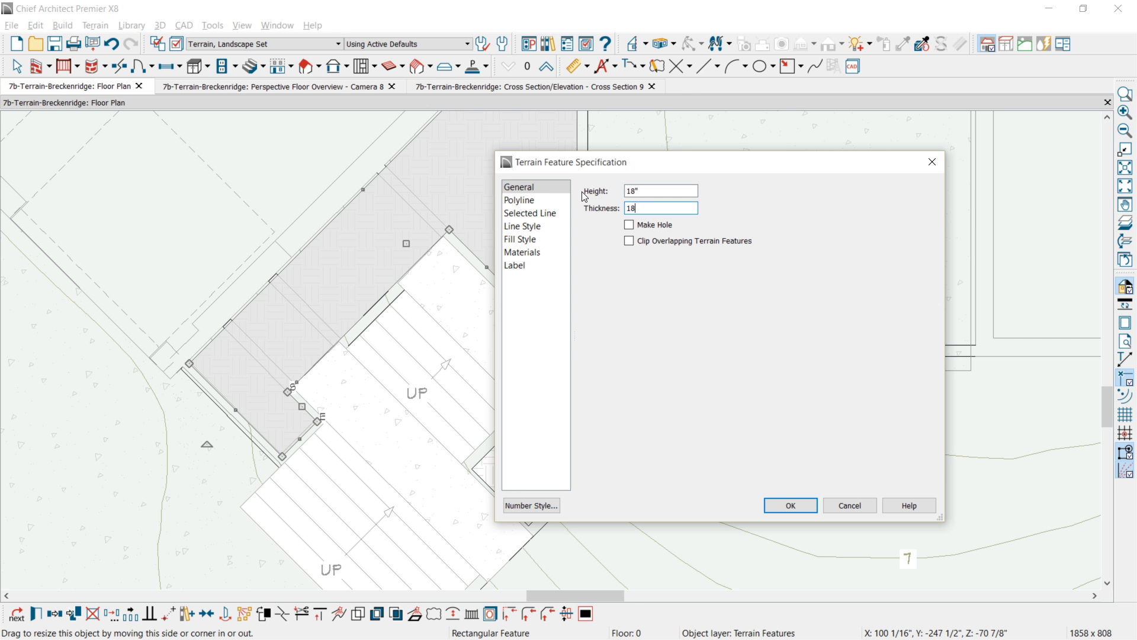
click(790, 505)
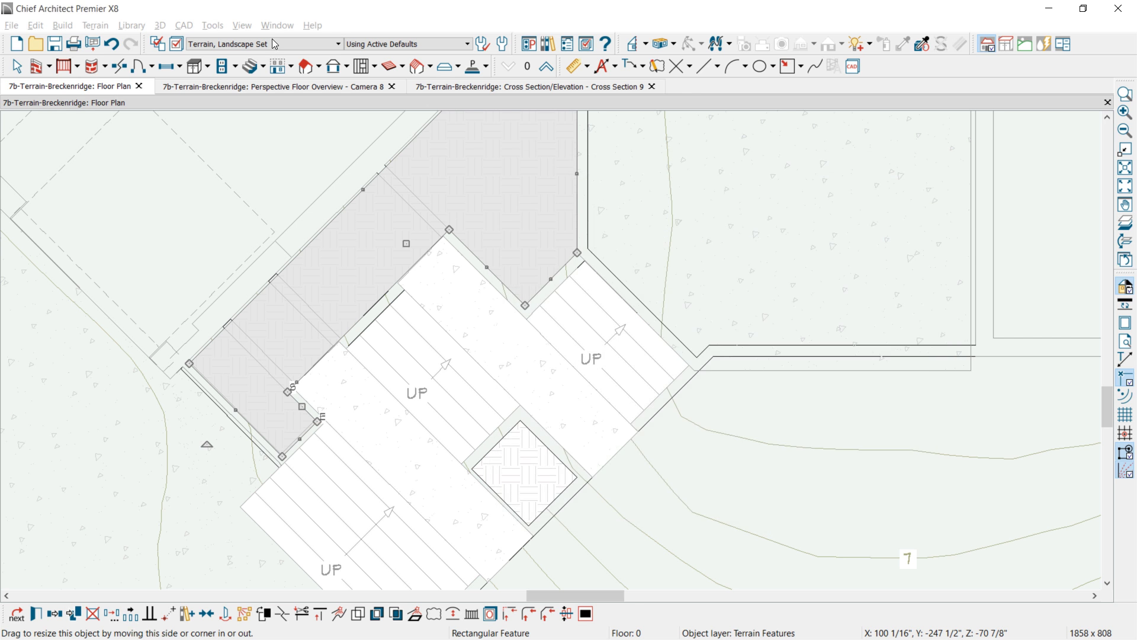
click(287, 89)
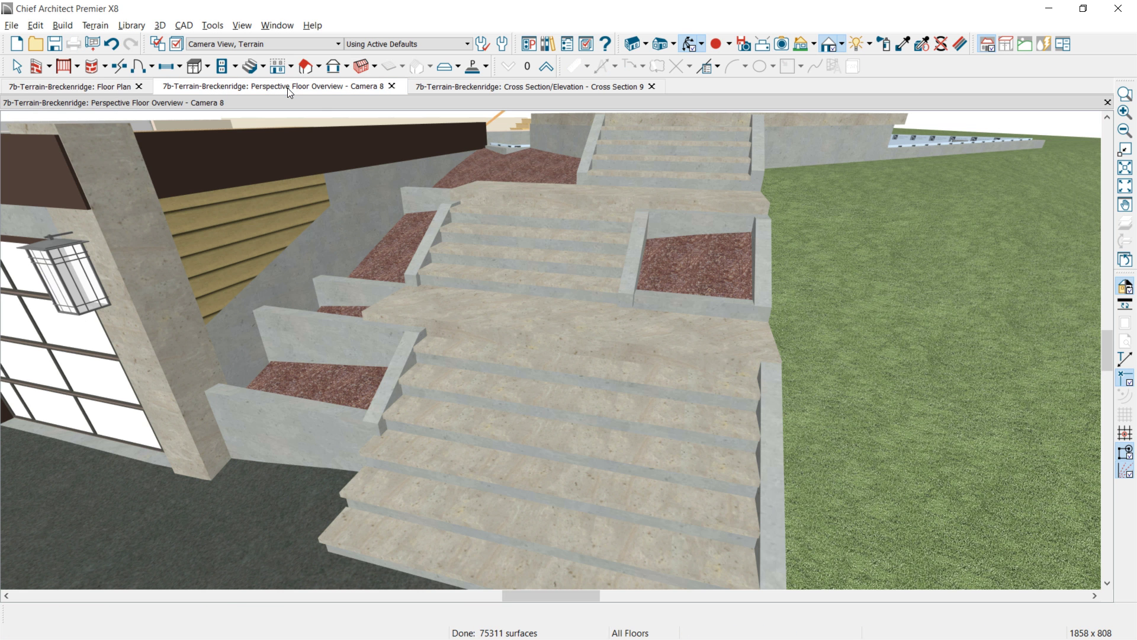
middle_drag(606, 218, 514, 308)
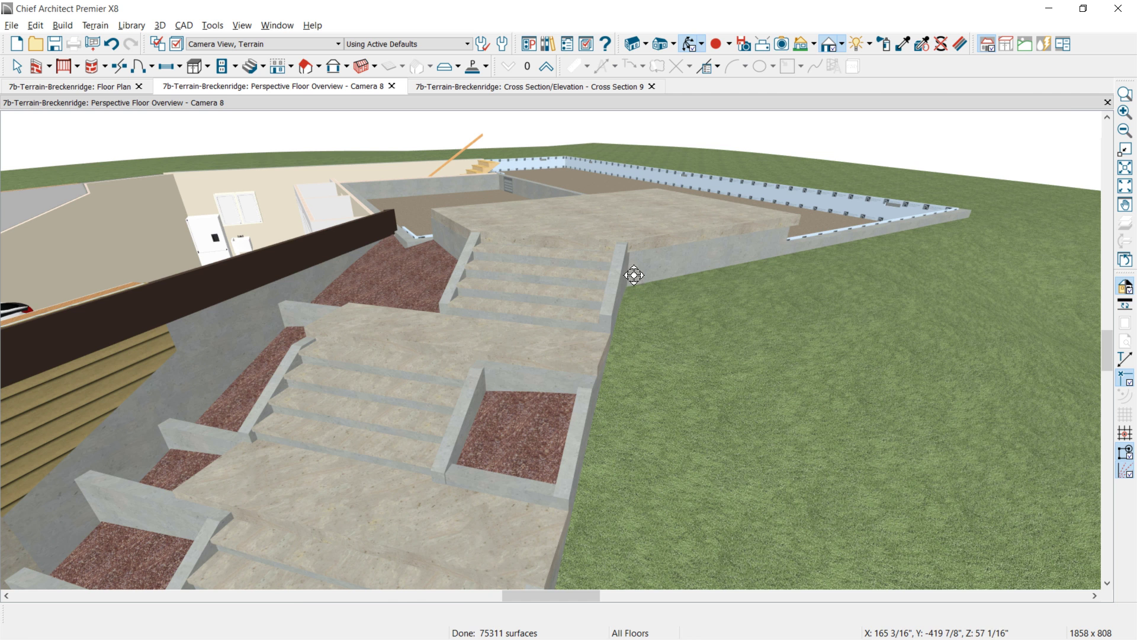
- Copy the square planter's terrain feature to the corner between the upper flight and patio wall, fitting its outline with a curved outer edge
click(88, 88)
middle_drag(662, 498, 554, 440)
click(445, 446)
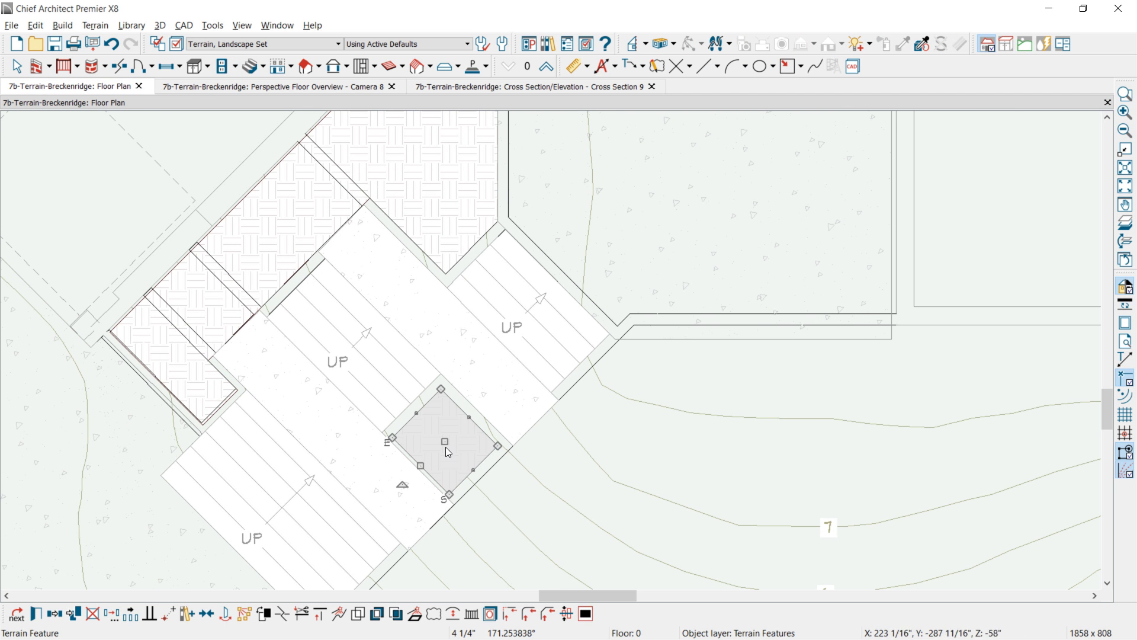
click(55, 613)
drag(445, 441, 640, 379)
drag(690, 381, 681, 327)
drag(644, 428, 640, 350)
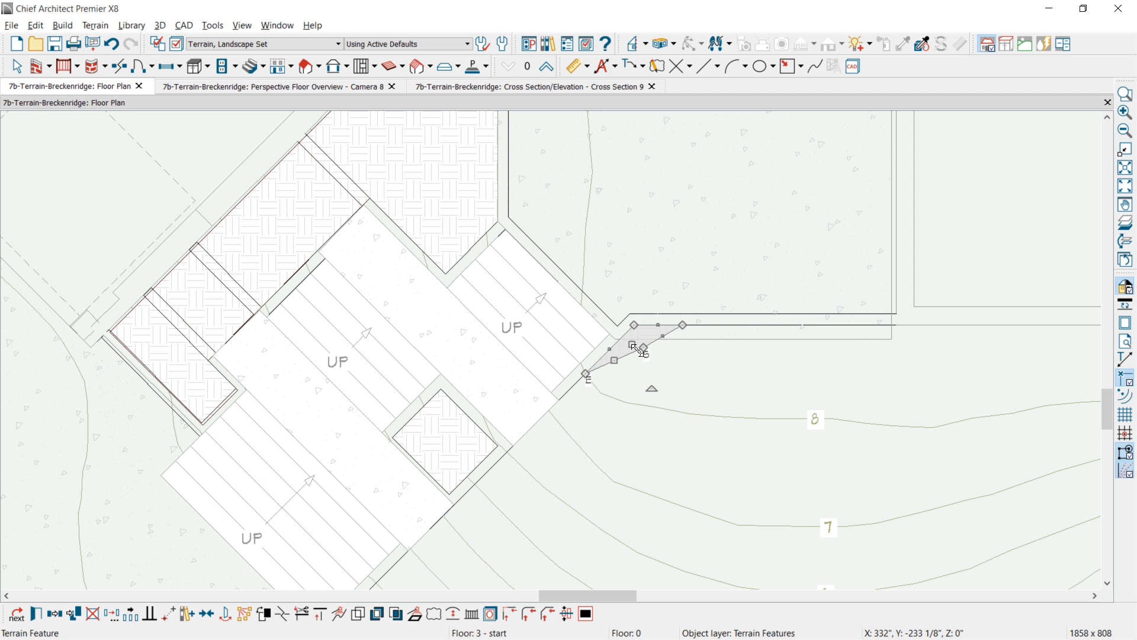
key(ctrl+z)
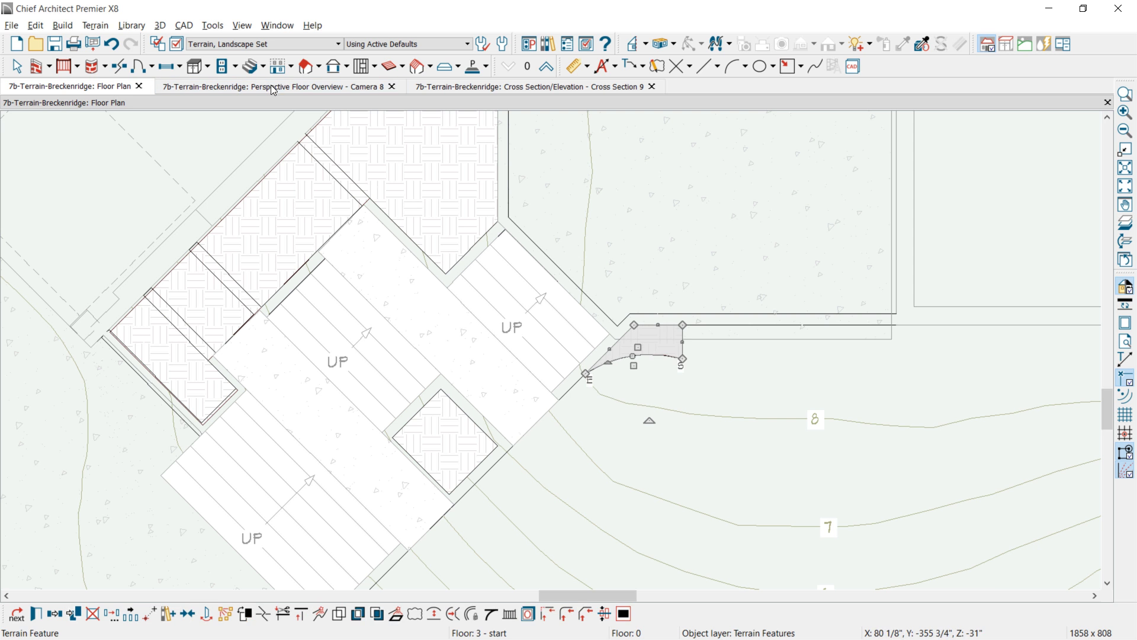
click(272, 87)
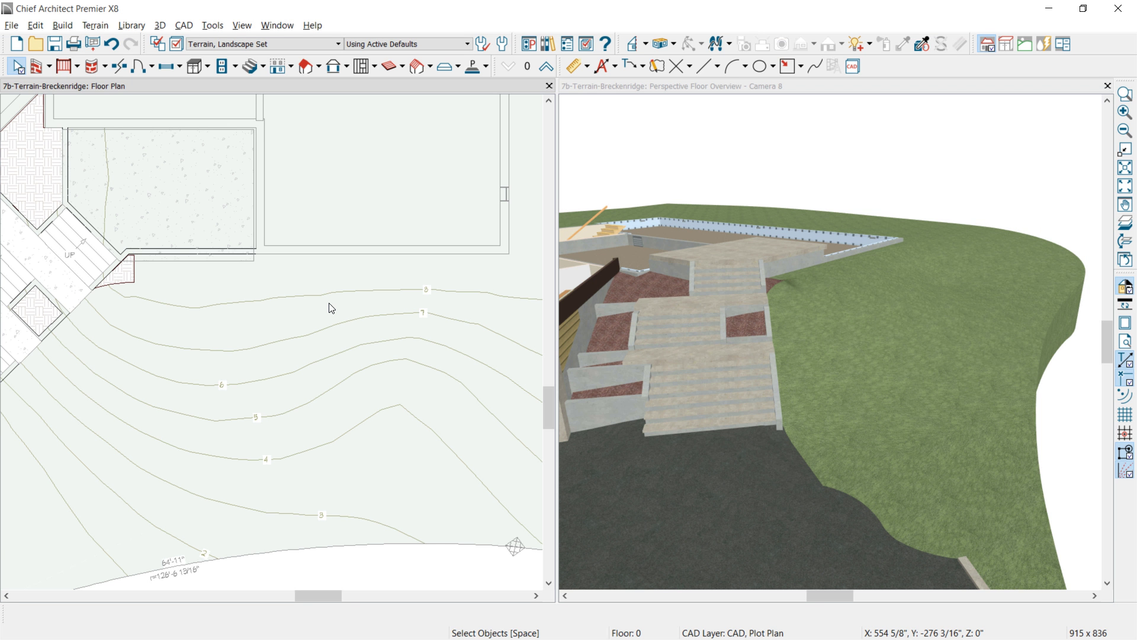
- Draw straight walls enclosing a long, shallow rectangular bed against the house wall, starting beside the curved corner planting
click(37, 66)
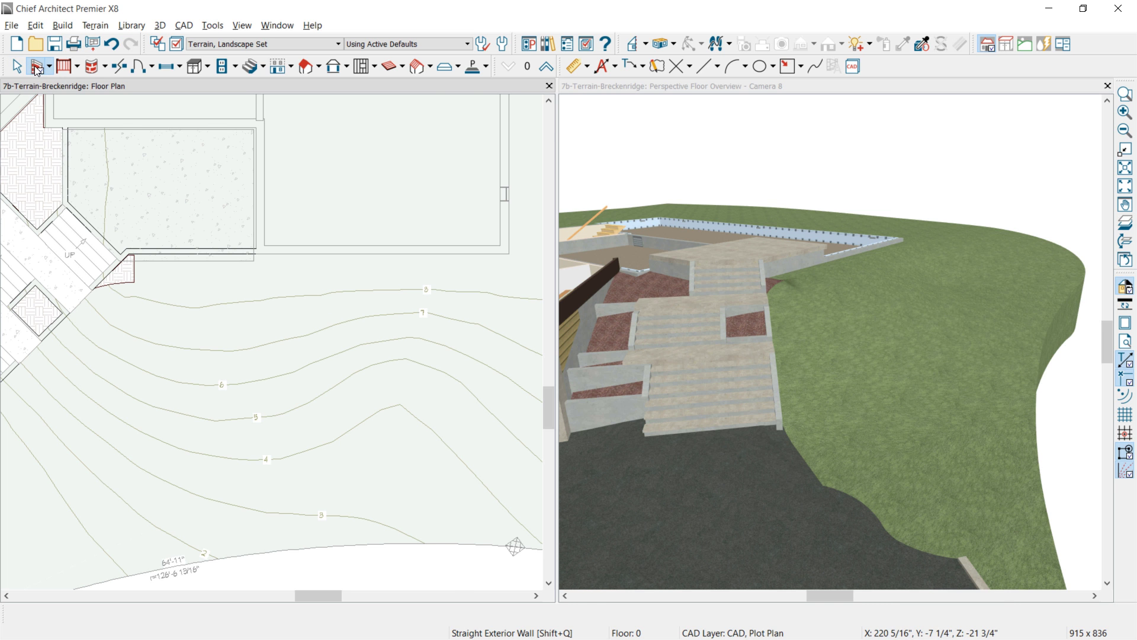
mouse_move(472, 254)
mouse_down()
mouse_move(471, 304)
mouse_move(140, 296)
mouse_move(139, 254)
mouse_move(133, 277)
mouse_up()
click(139, 274)
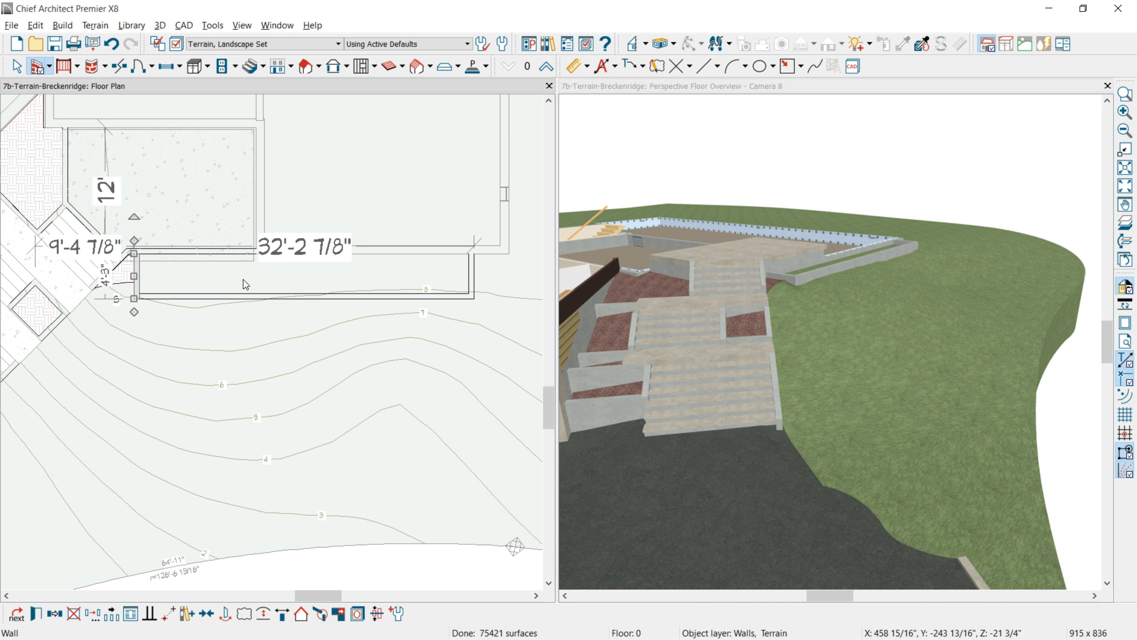
key(space)
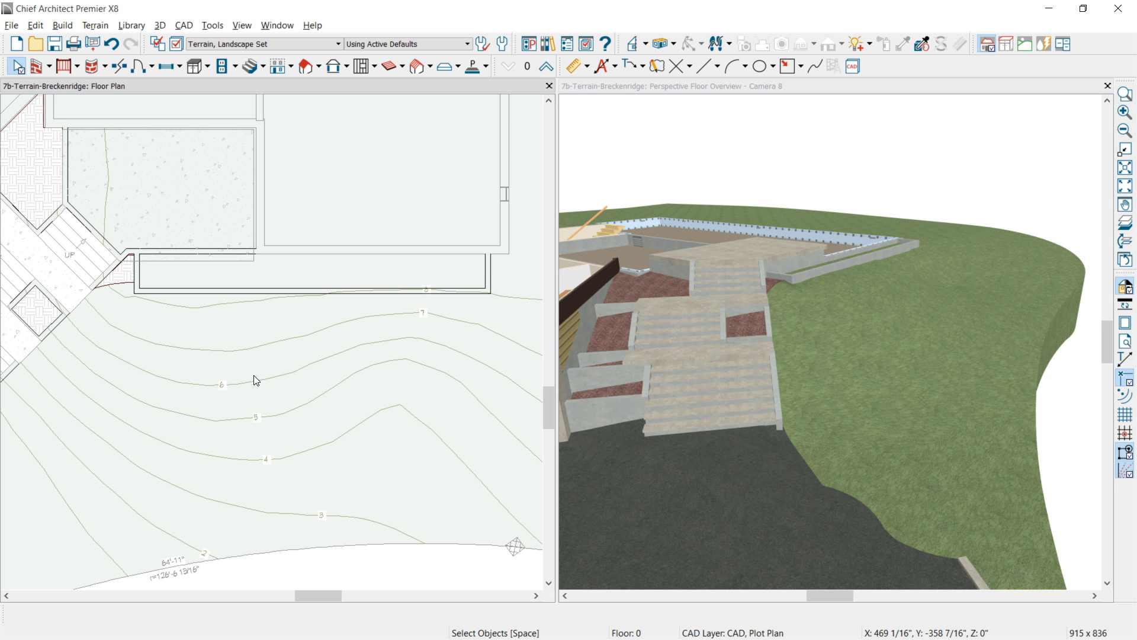
- Choose the Straight Road tool and accept road defaults of 42 1/2" width and 2" height with no start or end flare
middle_drag(379, 323, 320, 307)
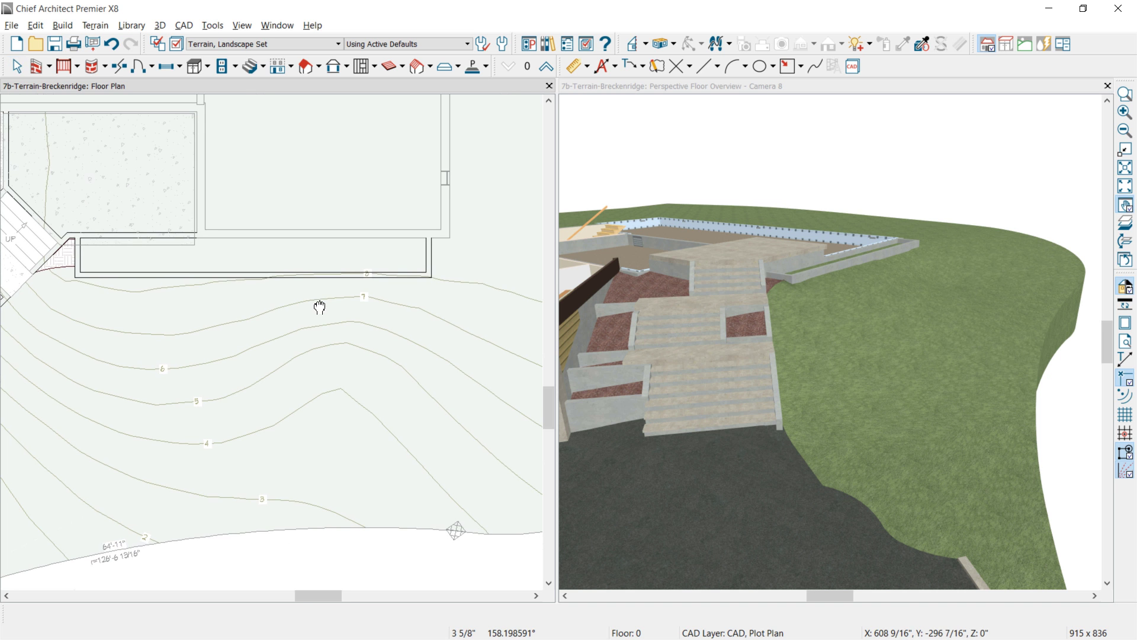
double_click(404, 82)
scroll(458, 292, down, 3)
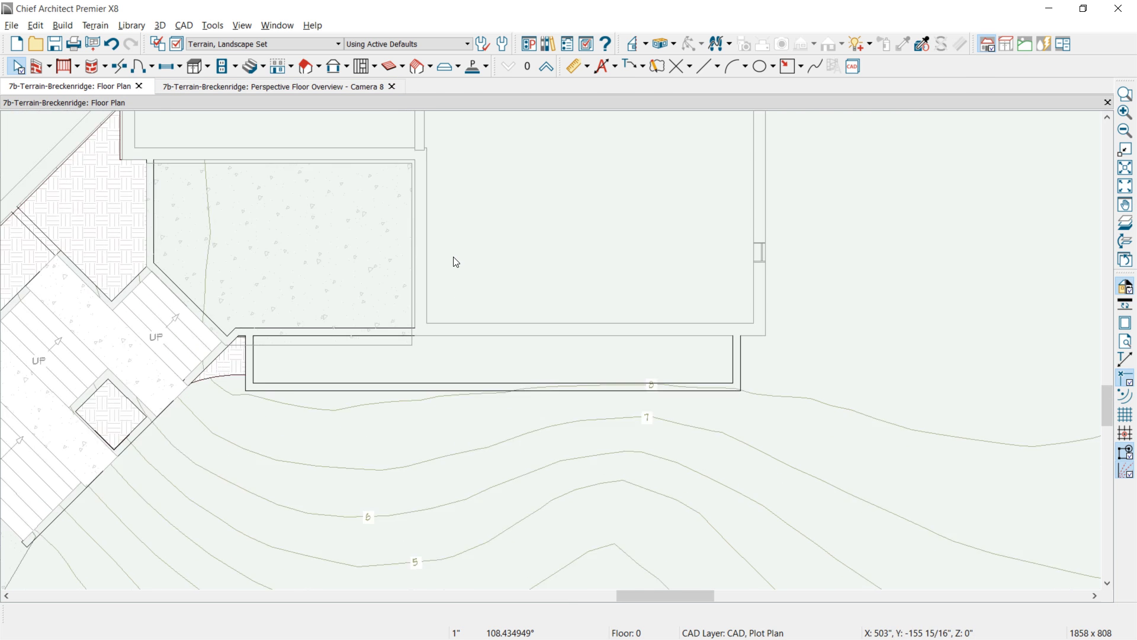
click(1026, 43)
click(299, 65)
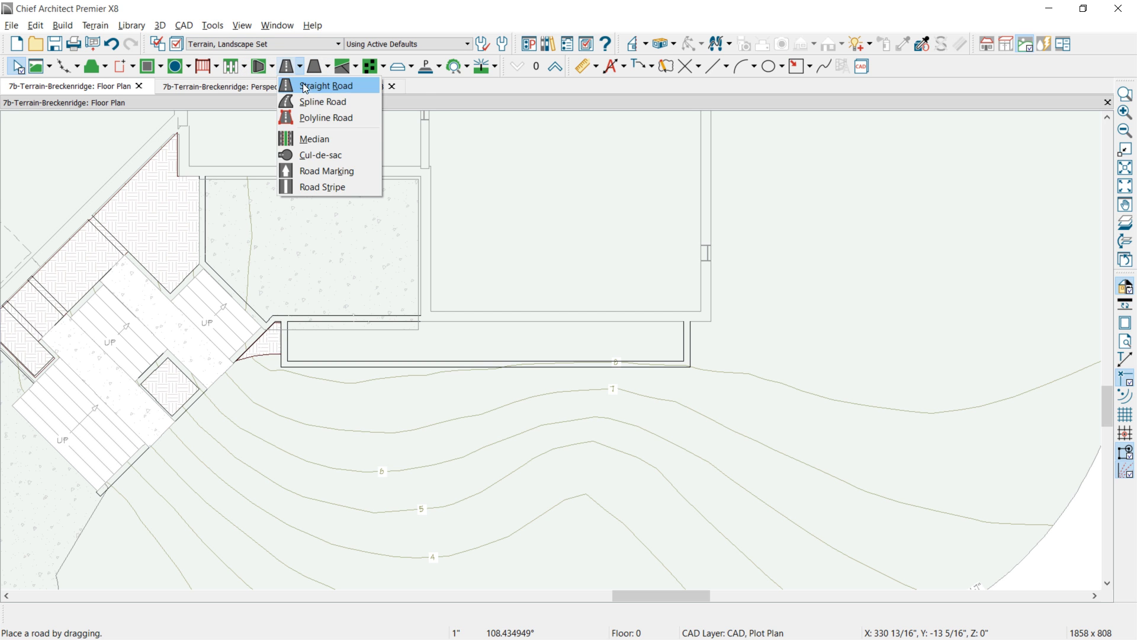
click(304, 87)
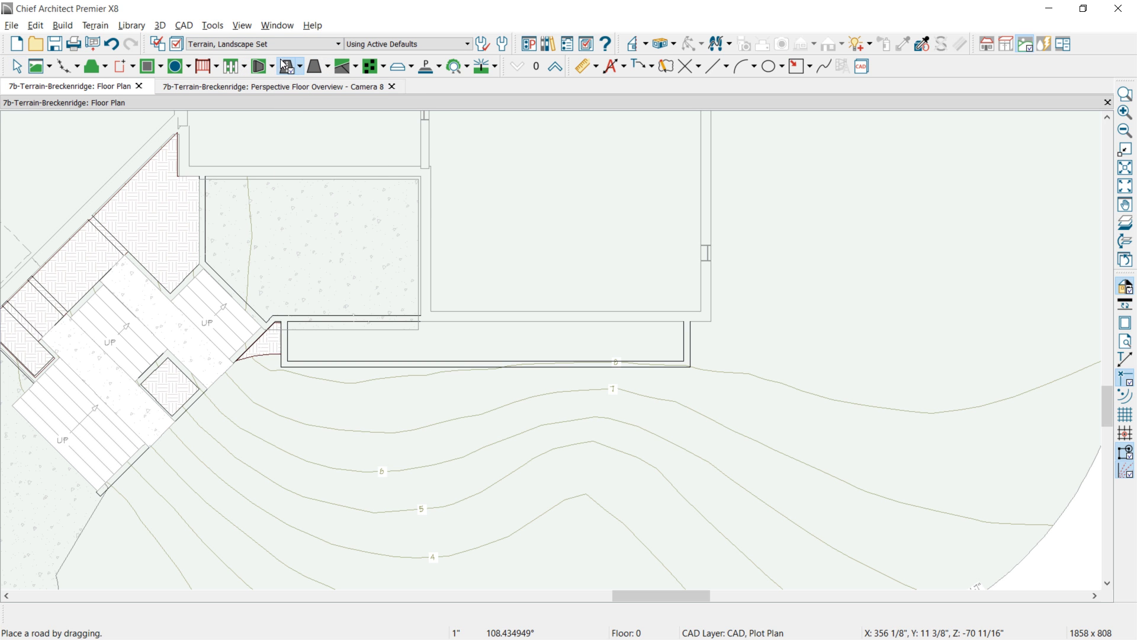
double_click(287, 67)
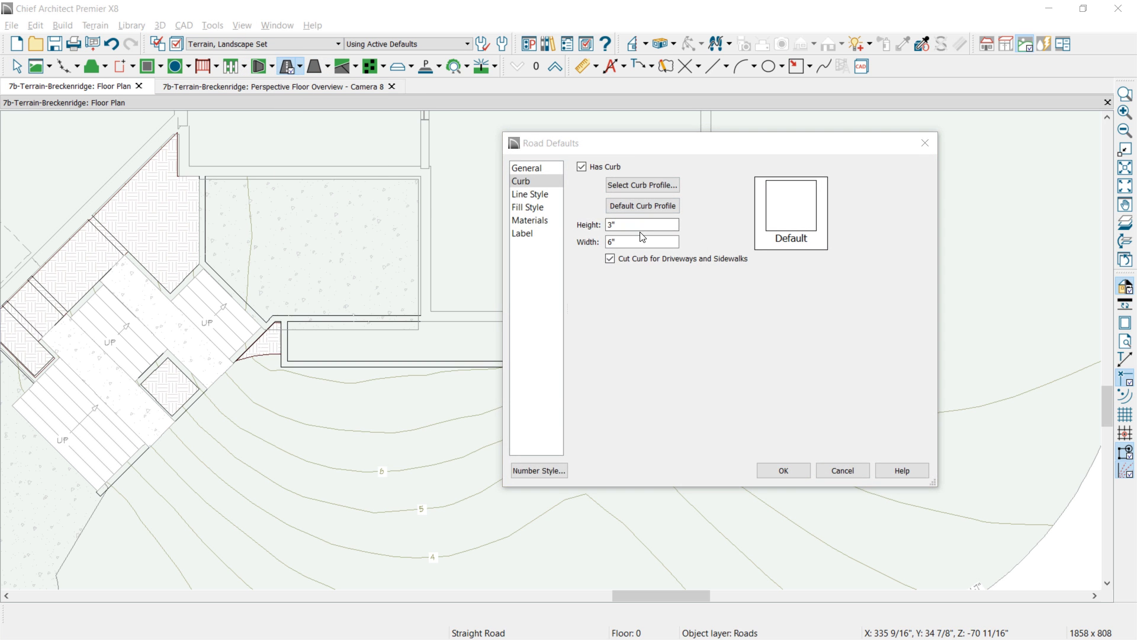
click(541, 168)
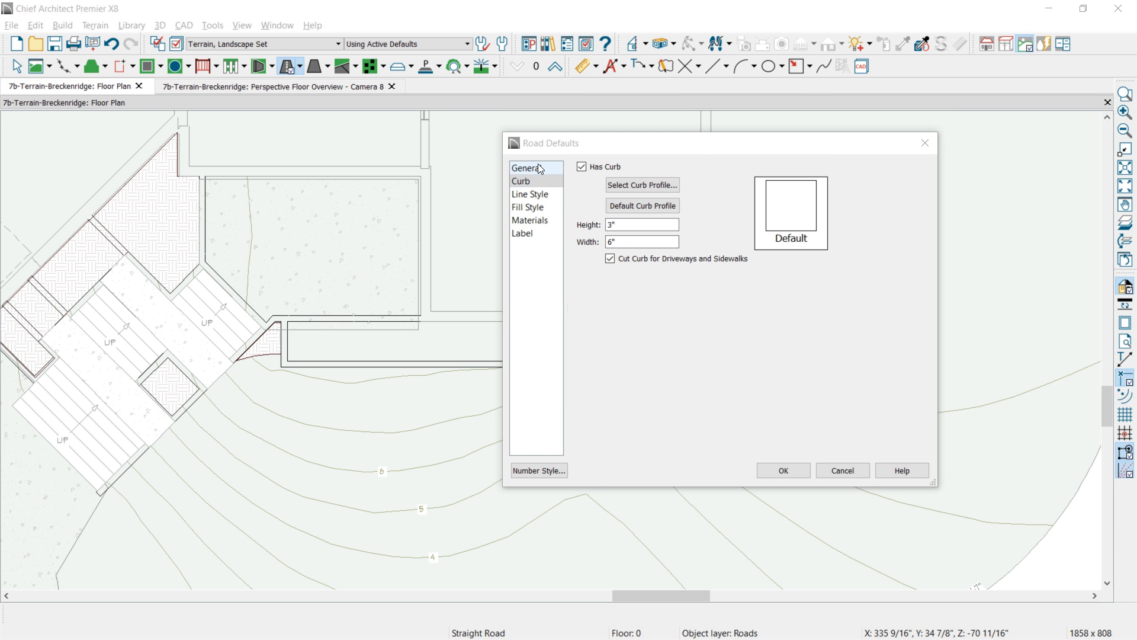
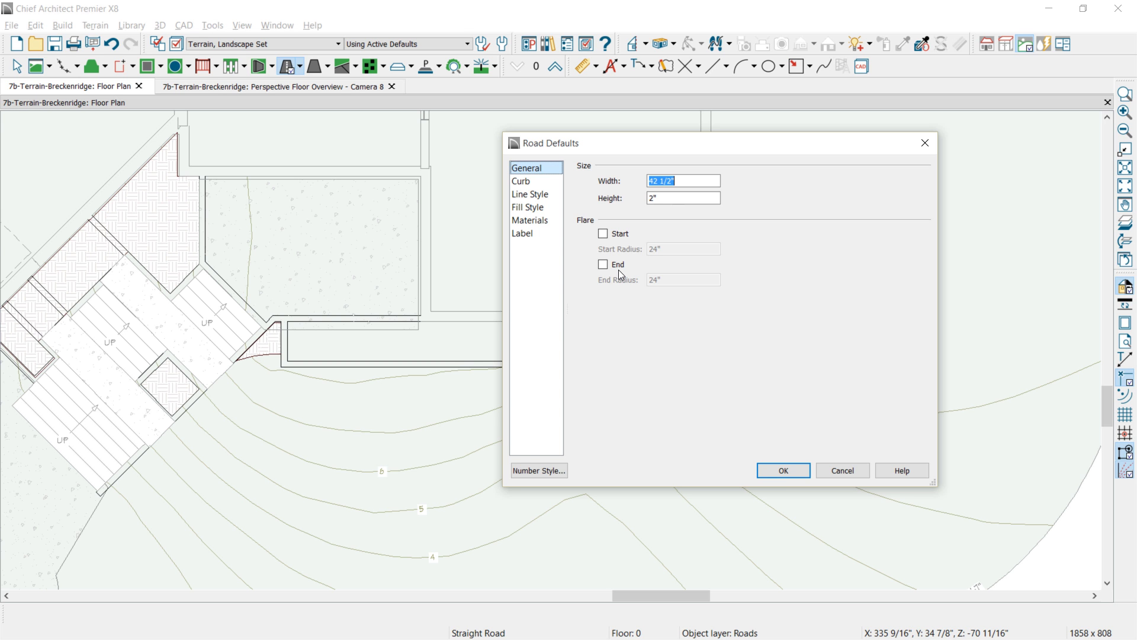
click(783, 470)
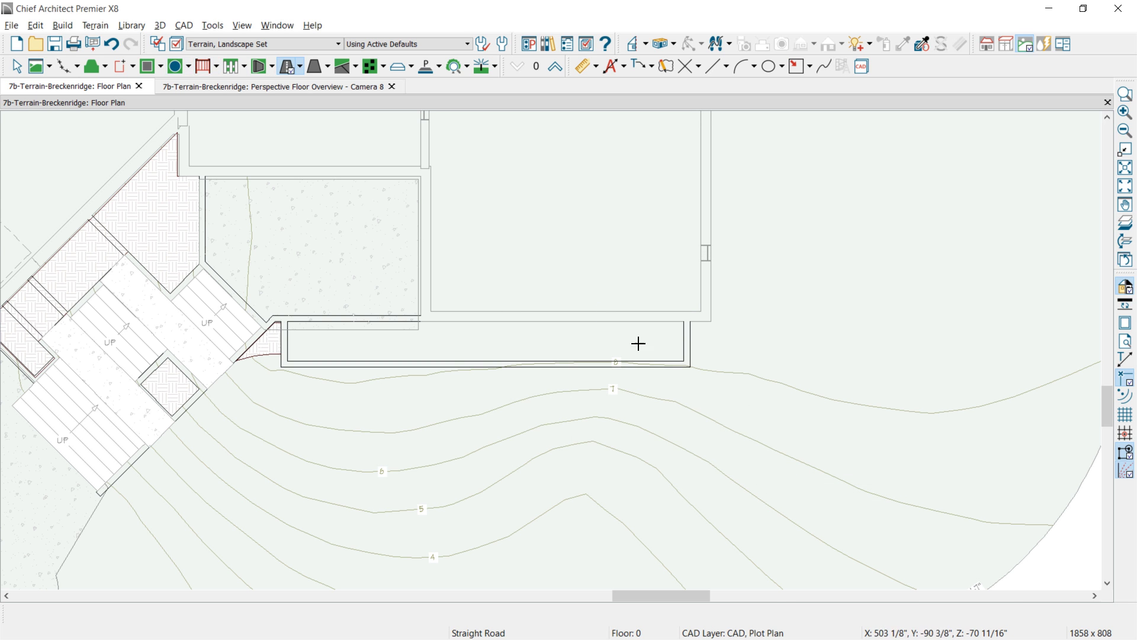
- Draw a curbed road as a walkway from the walled bed's far end, along its outer side and past the stairs to the driveway
key(F9)
drag(701, 322, 219, 401)
middle_drag(383, 421, 441, 245)
scroll(441, 245, down, 1)
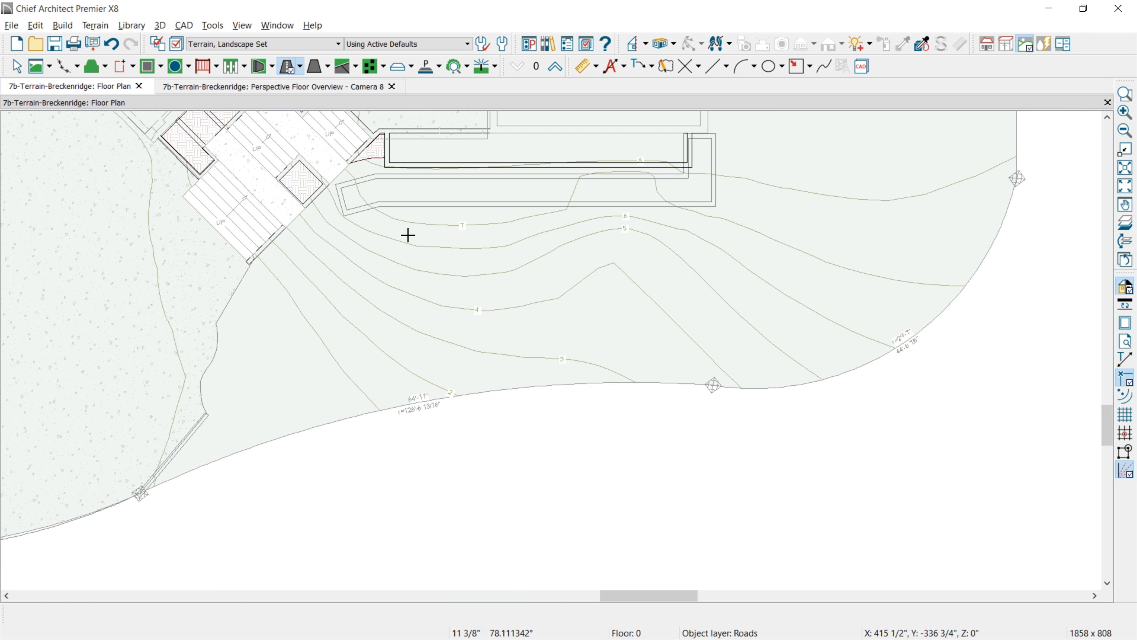
drag(339, 200, 228, 333)
middle_drag(668, 295, 716, 418)
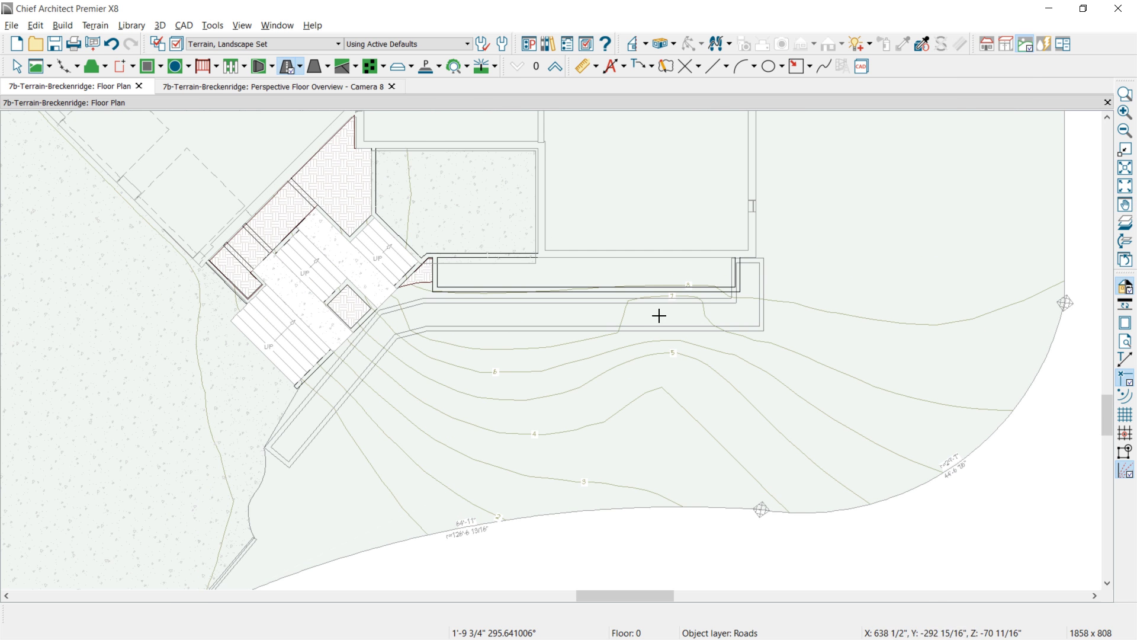
- Move the walkway's long straight section against the walled bed and shift its bend toward the stairs
scroll(652, 323, up, 1)
click(569, 314)
drag(572, 311, 572, 285)
drag(472, 288, 358, 300)
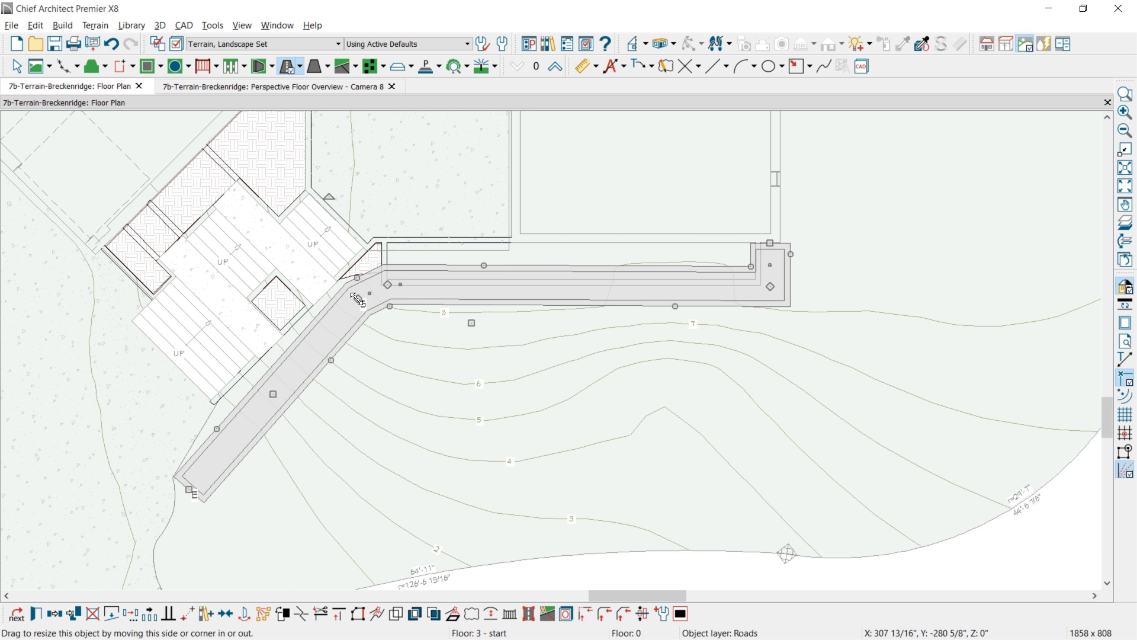
key(space)
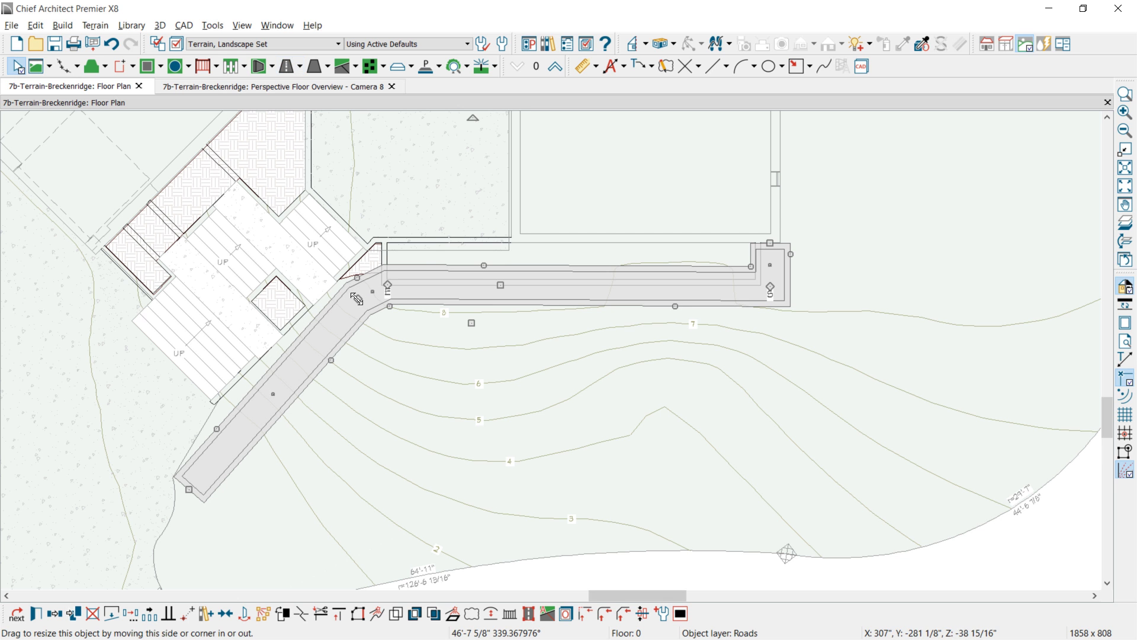
- Fine-tune the long walkway section's position so it runs along the walled bed's outer face
click(484, 271)
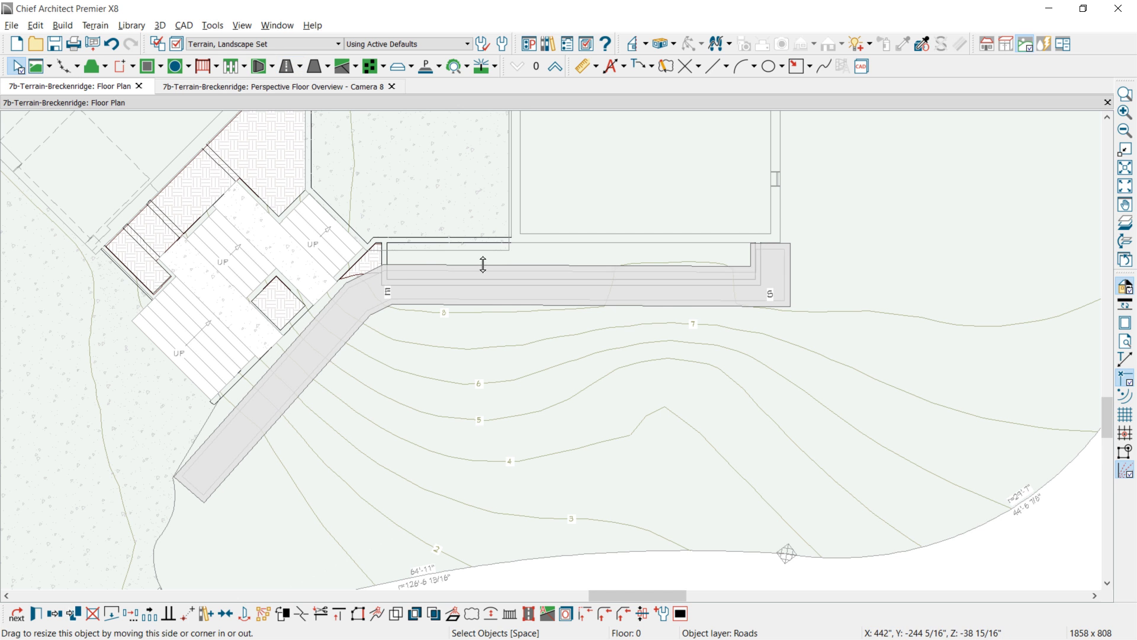
click(187, 618)
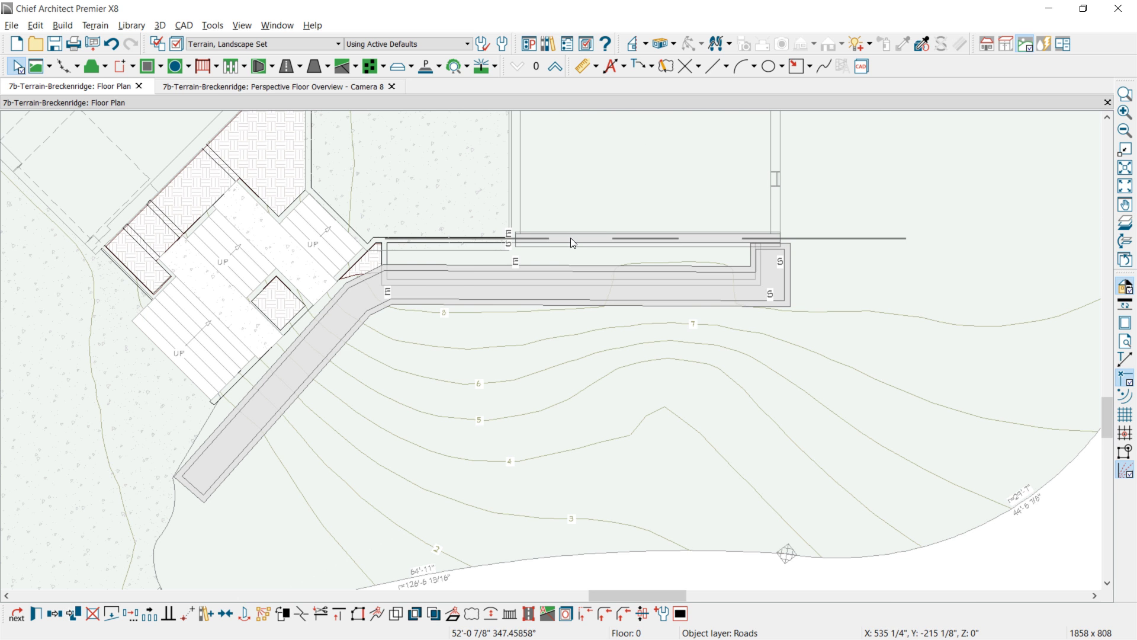
key(Escape)
drag(481, 268, 493, 265)
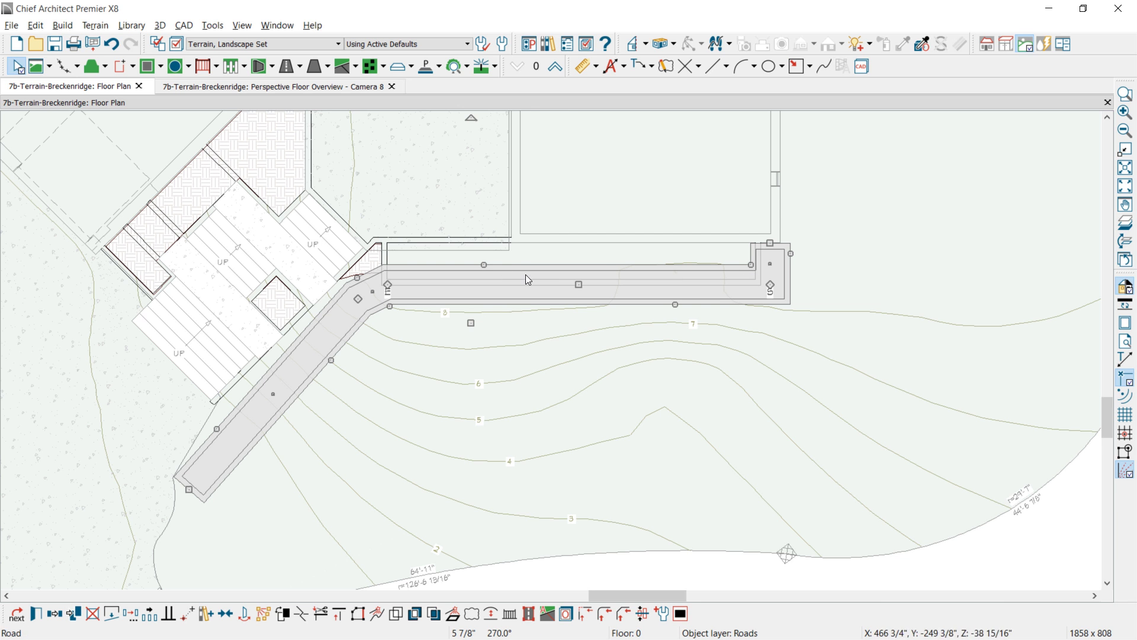
drag(580, 285, 581, 290)
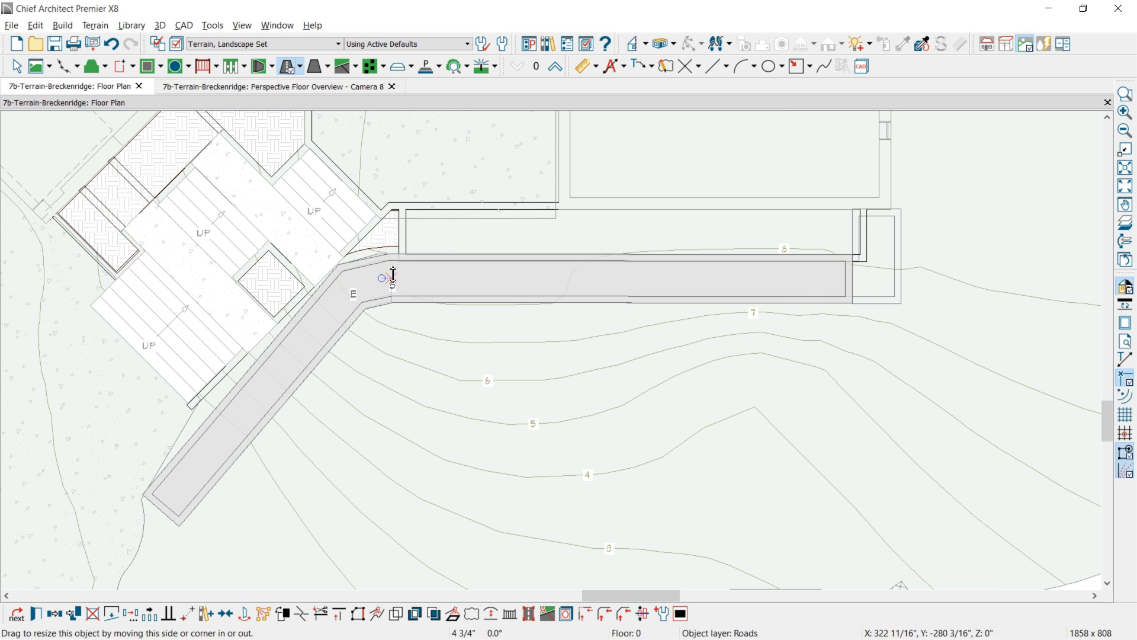
- Extend the walkway's short bend segment to the walled bed's corner and convert it to a smooth arc
drag(385, 275, 401, 280)
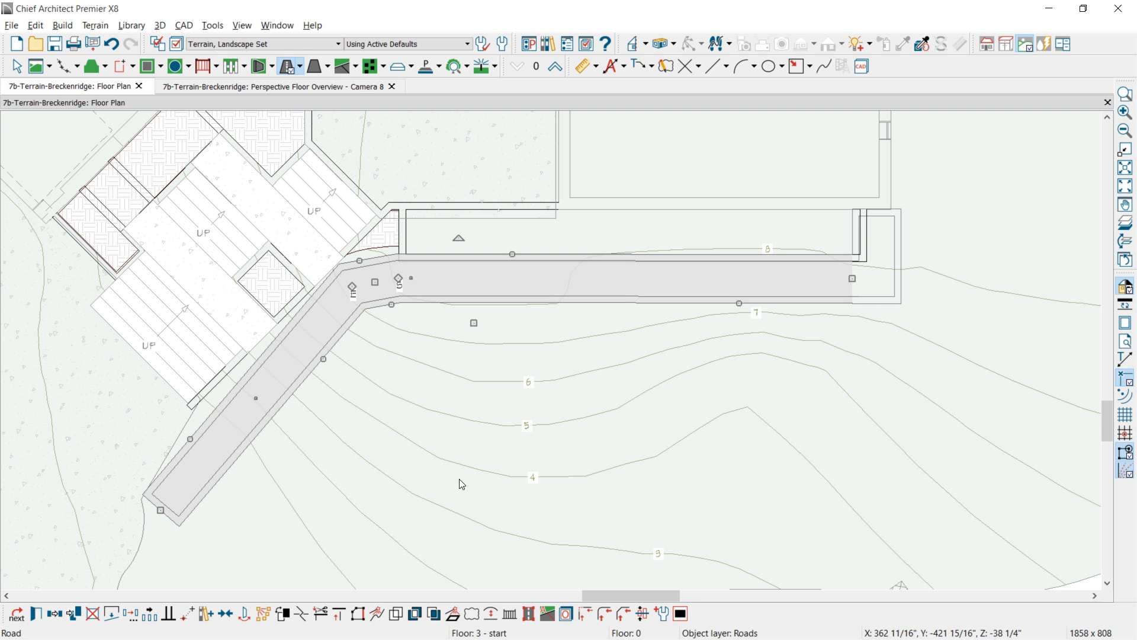
click(491, 614)
drag(364, 291, 361, 282)
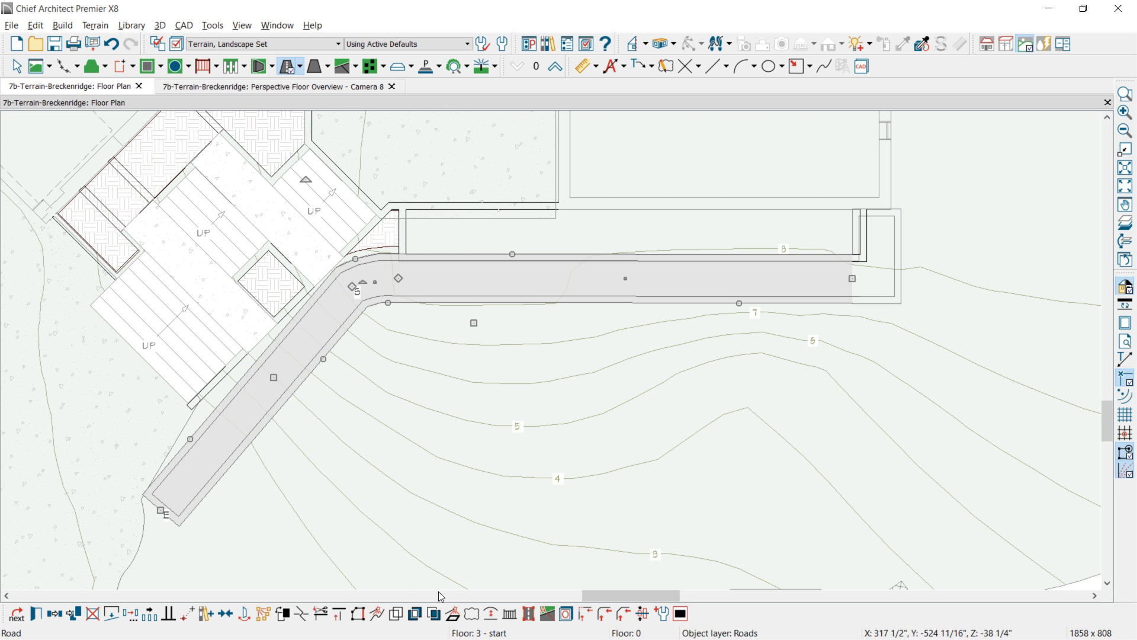
- Convert the walkway section beside the stairs to an arc curving toward the driveway and shorten its lower end
click(190, 446)
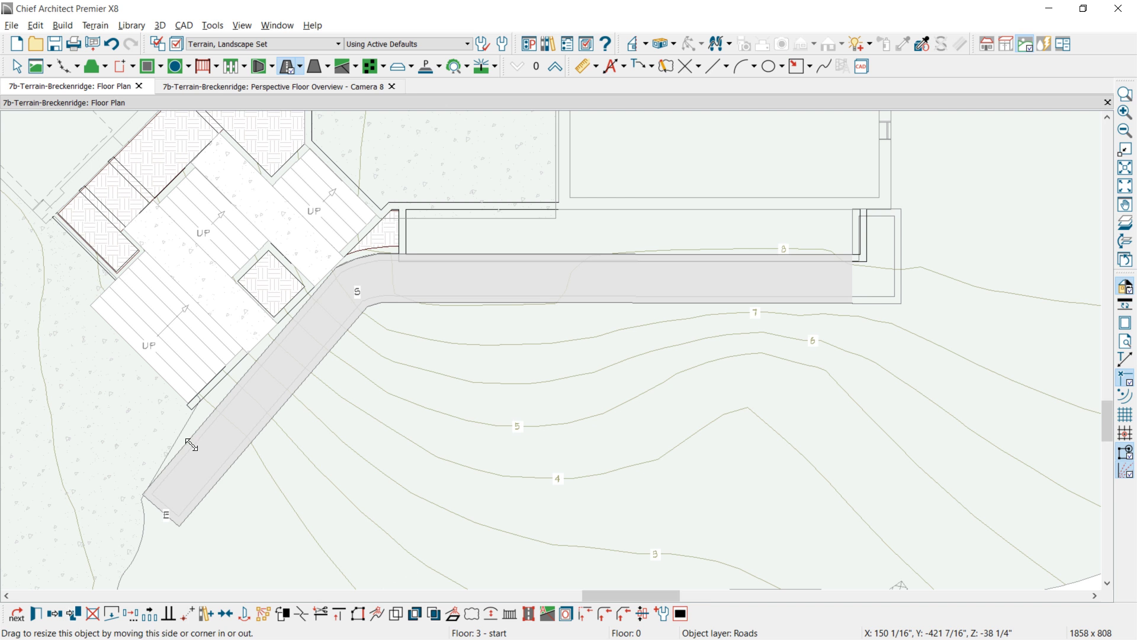
click(490, 614)
drag(228, 472, 203, 438)
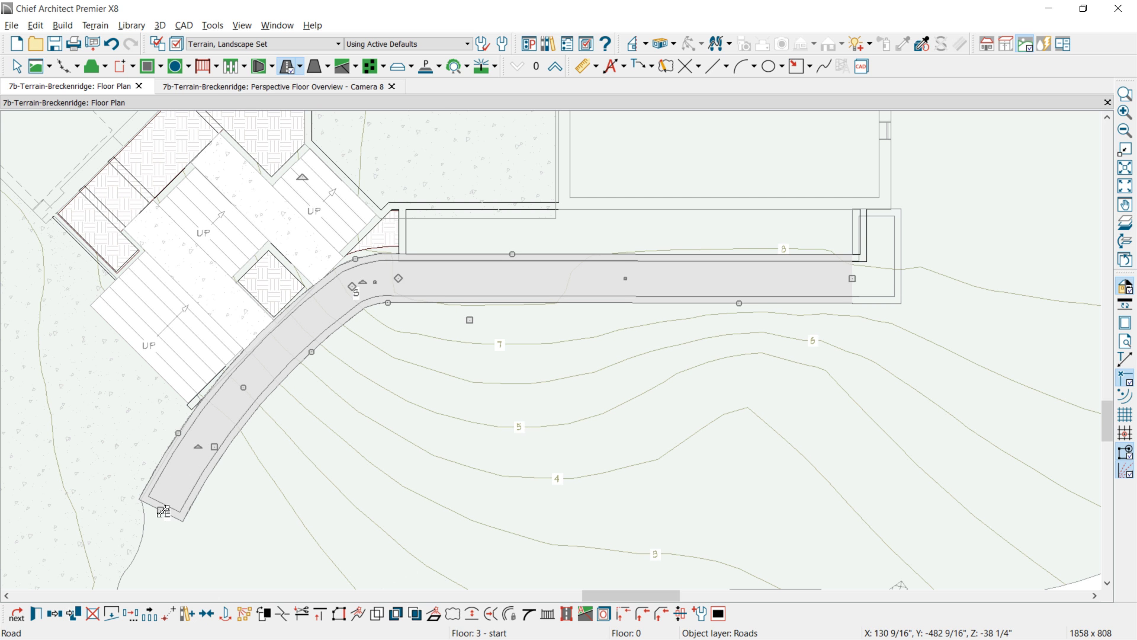
drag(170, 510, 173, 507)
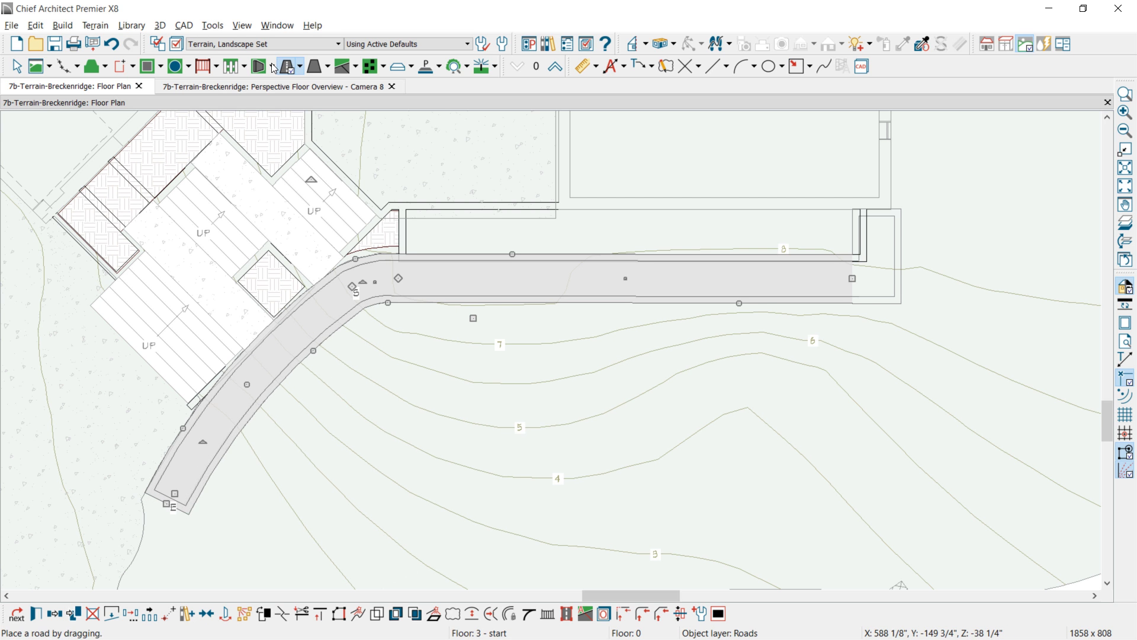
- Place a cul-de-sac on the lower end of the curved walkway beside the driveway
click(302, 66)
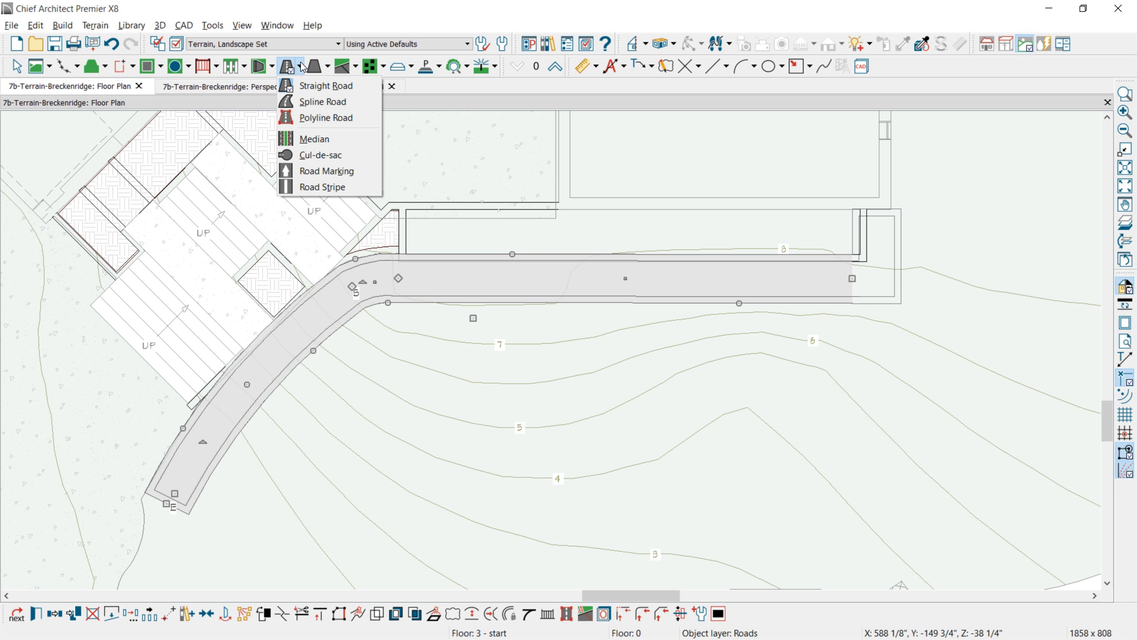
click(325, 152)
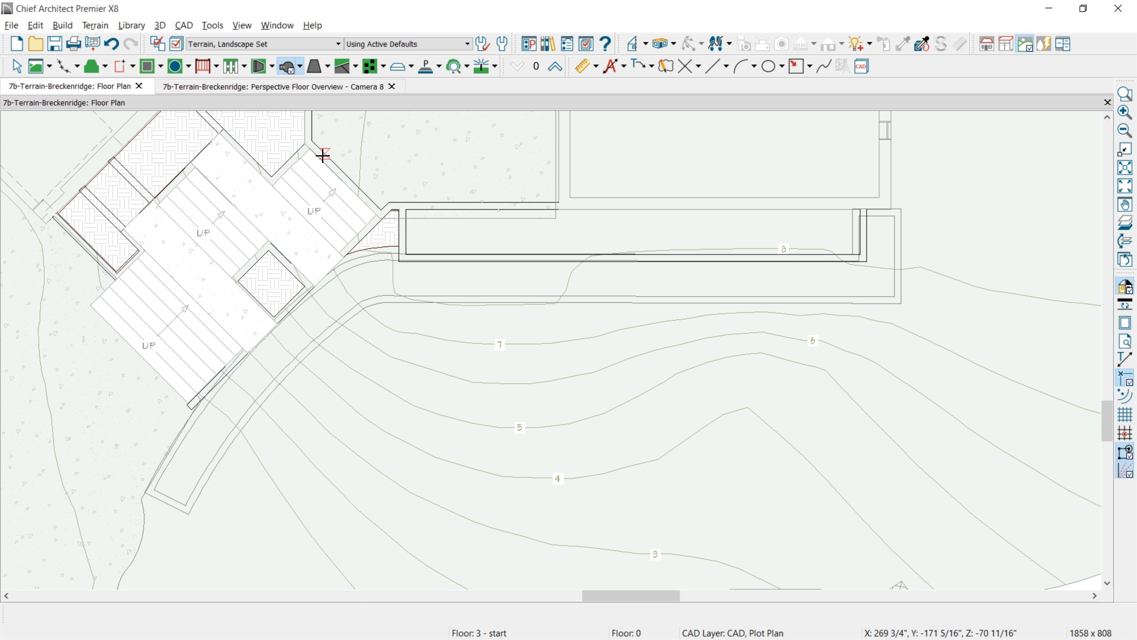
click(168, 503)
middle_drag(166, 563, 211, 313)
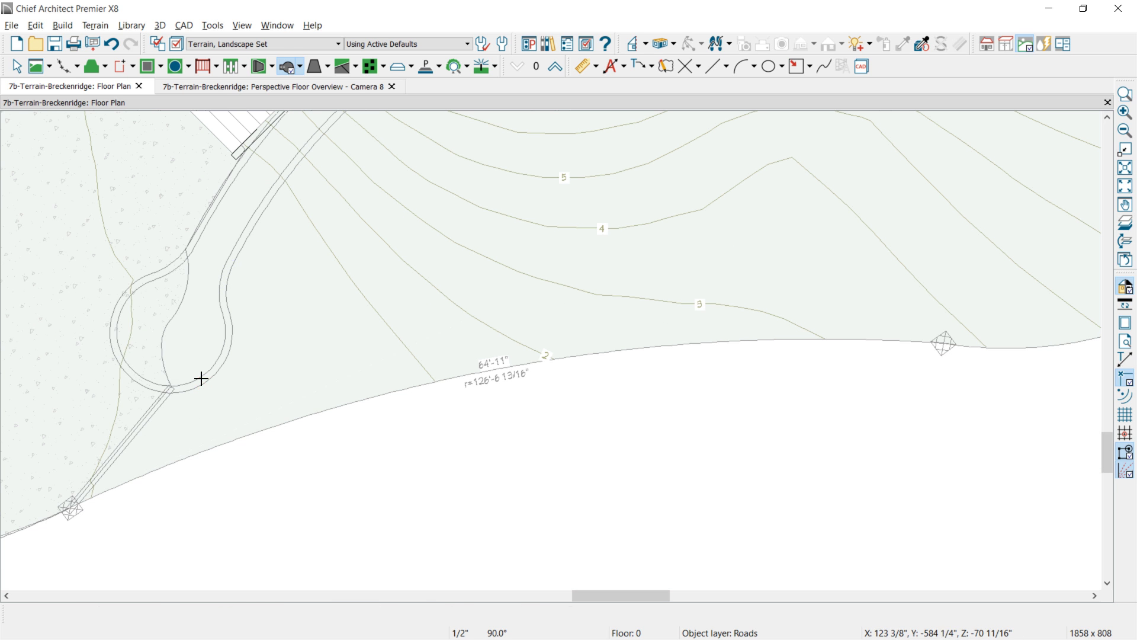
click(202, 379)
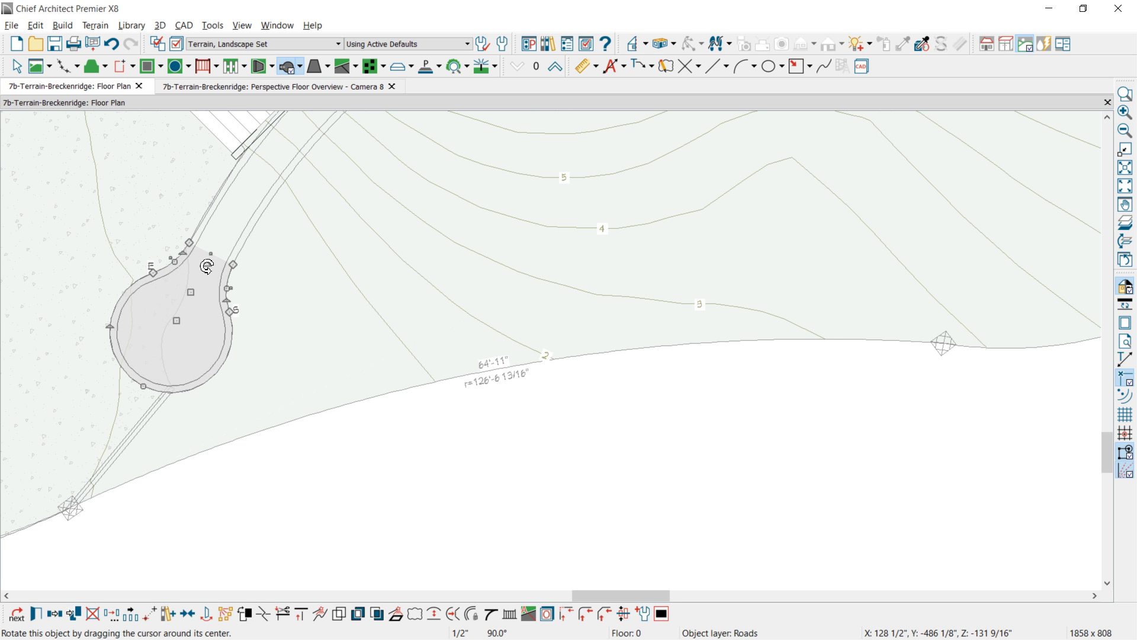
- Rotate and shift the cul-de-sac so its neck lines up with the lower end of the walkway
drag(207, 266, 176, 250)
drag(175, 333, 219, 340)
drag(219, 276, 211, 272)
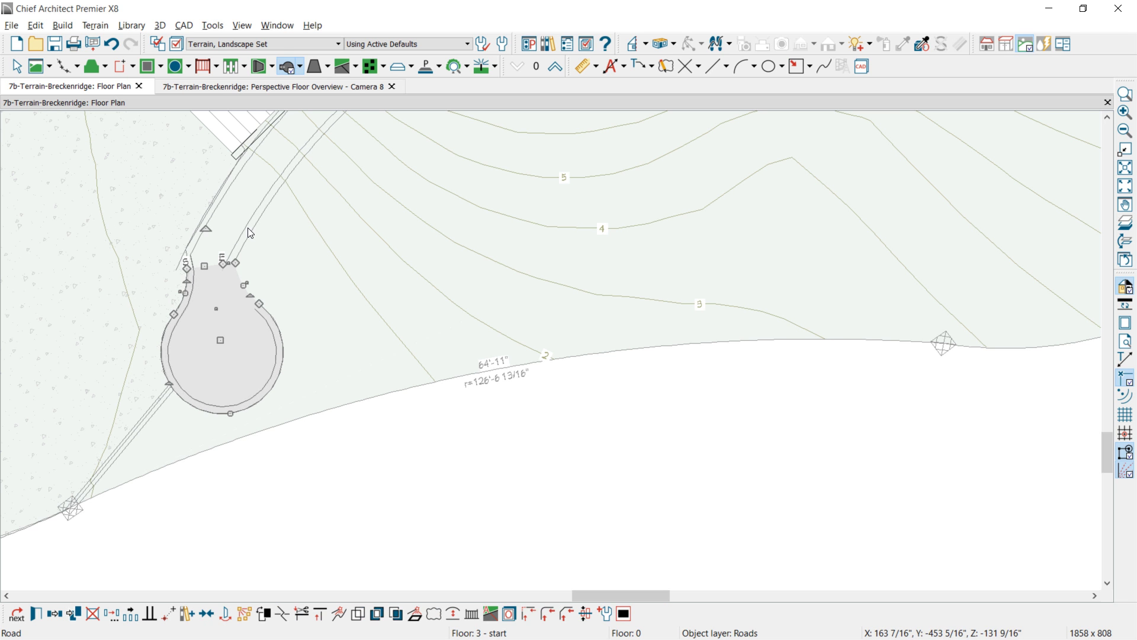
- Merge the cul-de-sac and the walkway into one shape with a polyline union, deleting the original polylines
shift+click(247, 227)
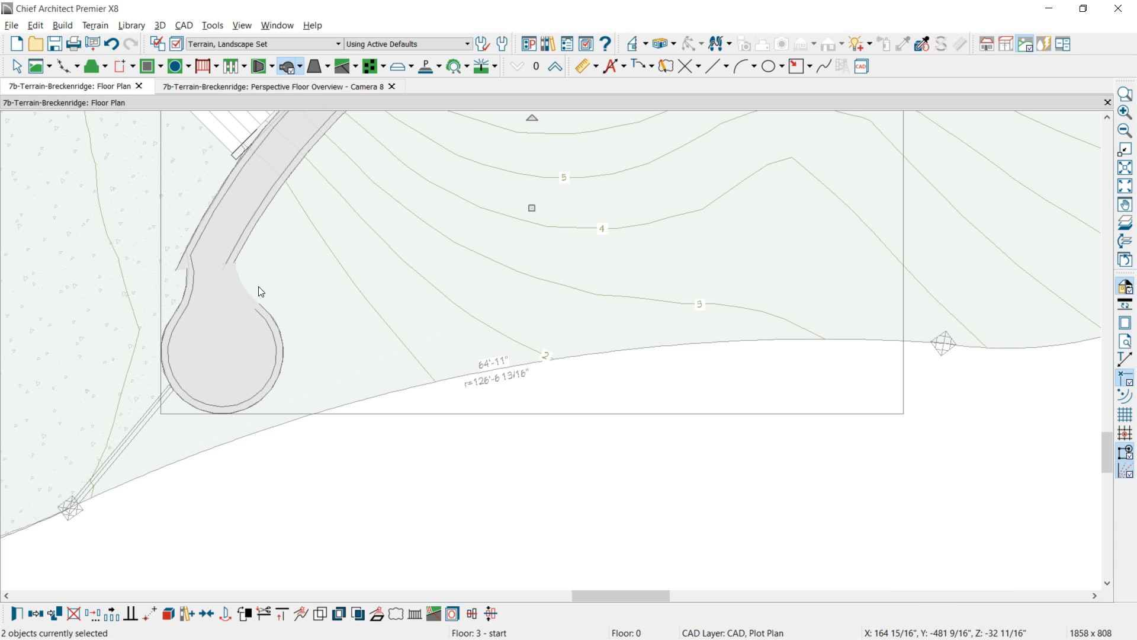
click(321, 614)
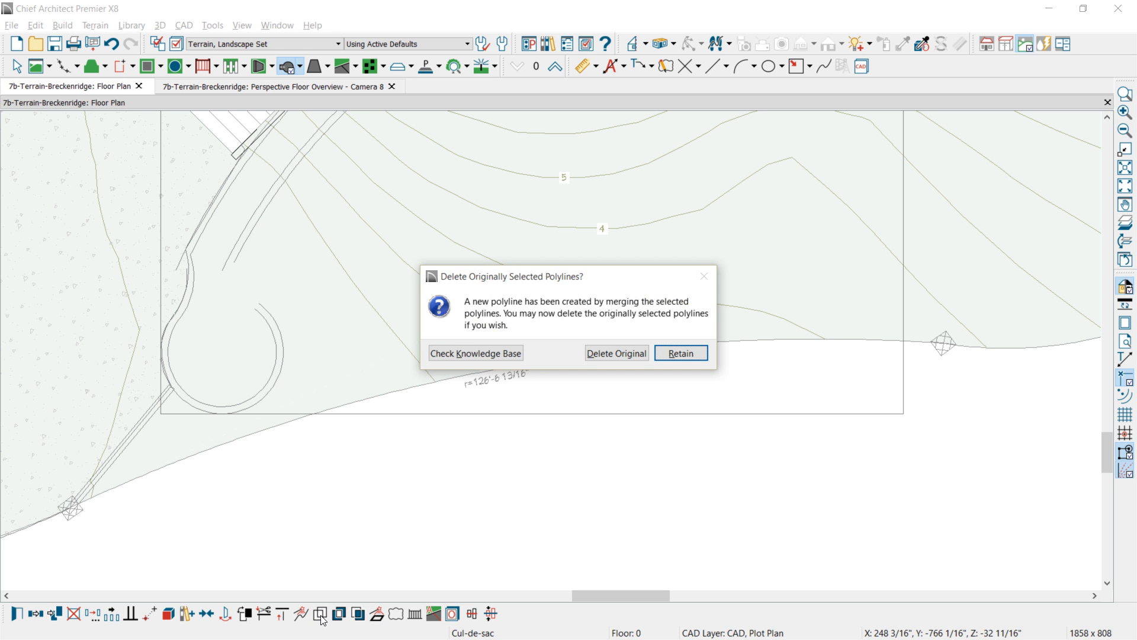
click(628, 358)
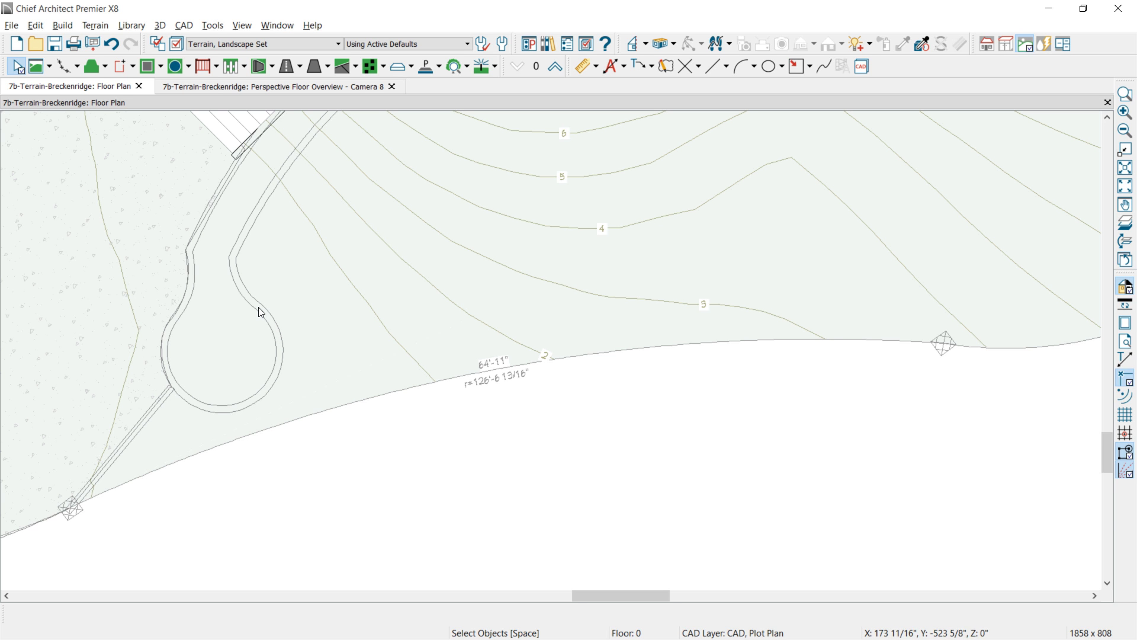
- In the perspective overview, paint the merged walkway and cul-de-sac surface with the Water1 material from the library
click(265, 88)
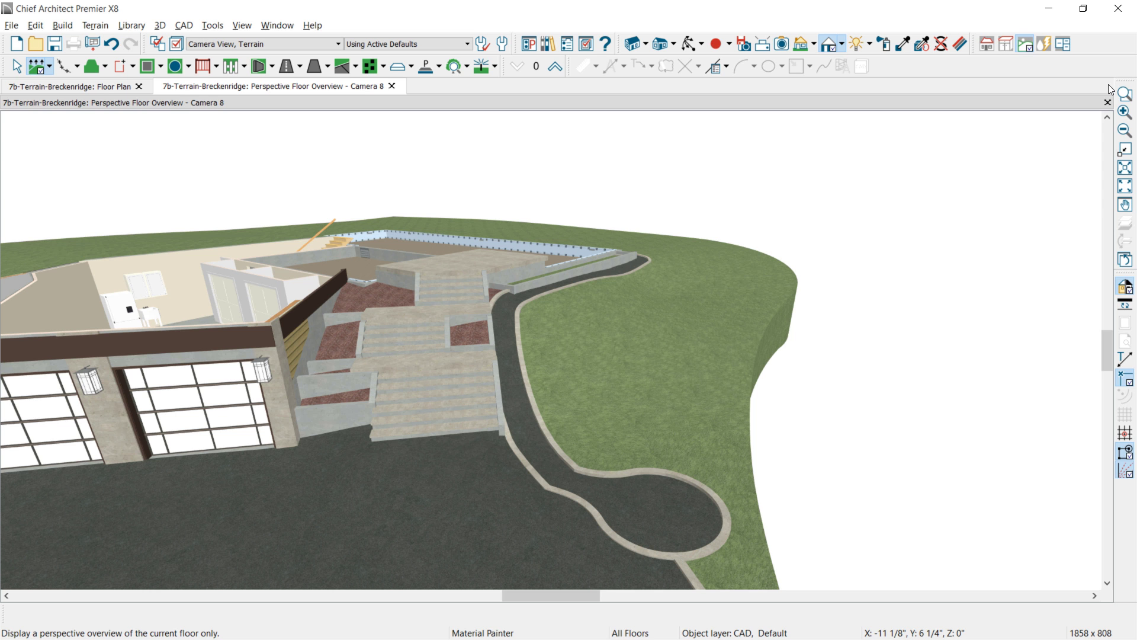
click(548, 43)
click(844, 154)
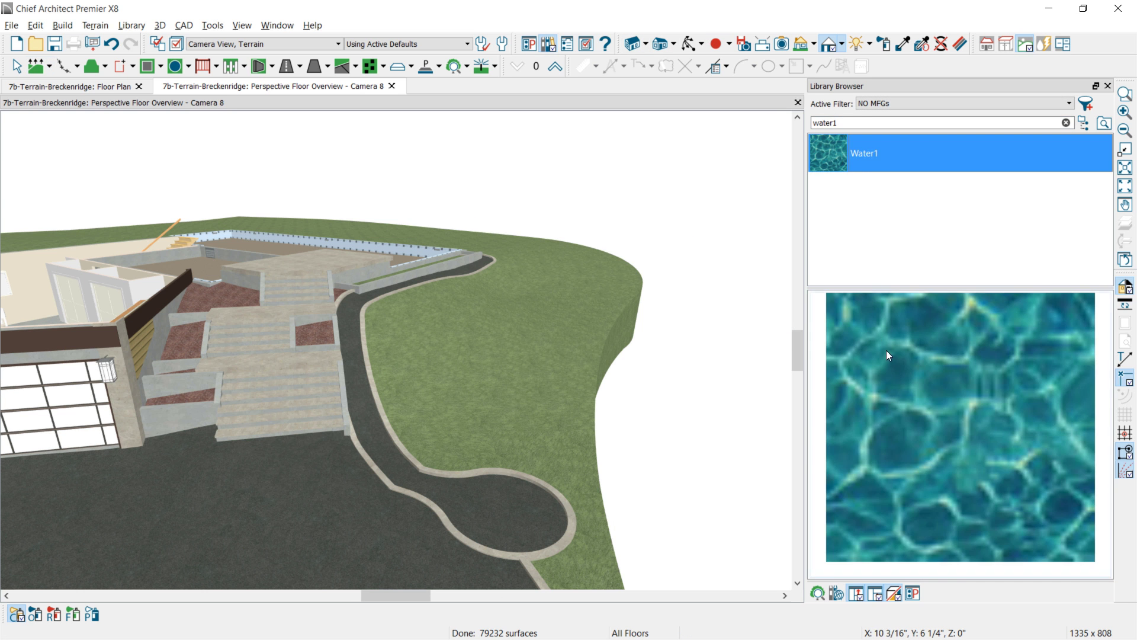
click(360, 405)
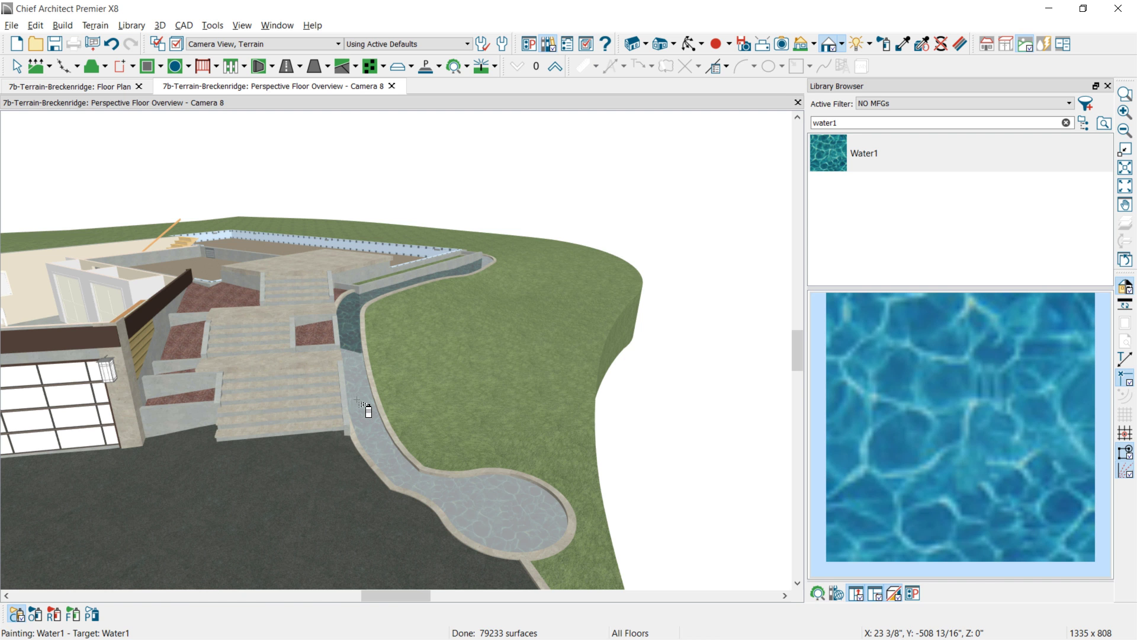
- Copy the water-covered walkway in place, turn the copy into a plain polyline and convert it to a terrain feature
click(367, 410)
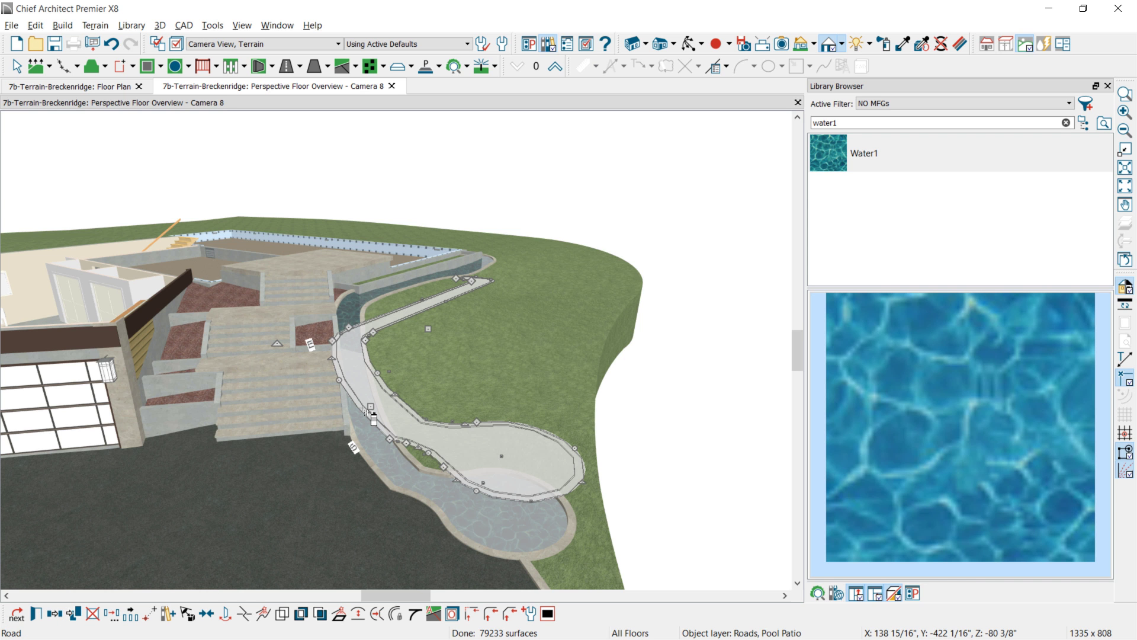
click(71, 616)
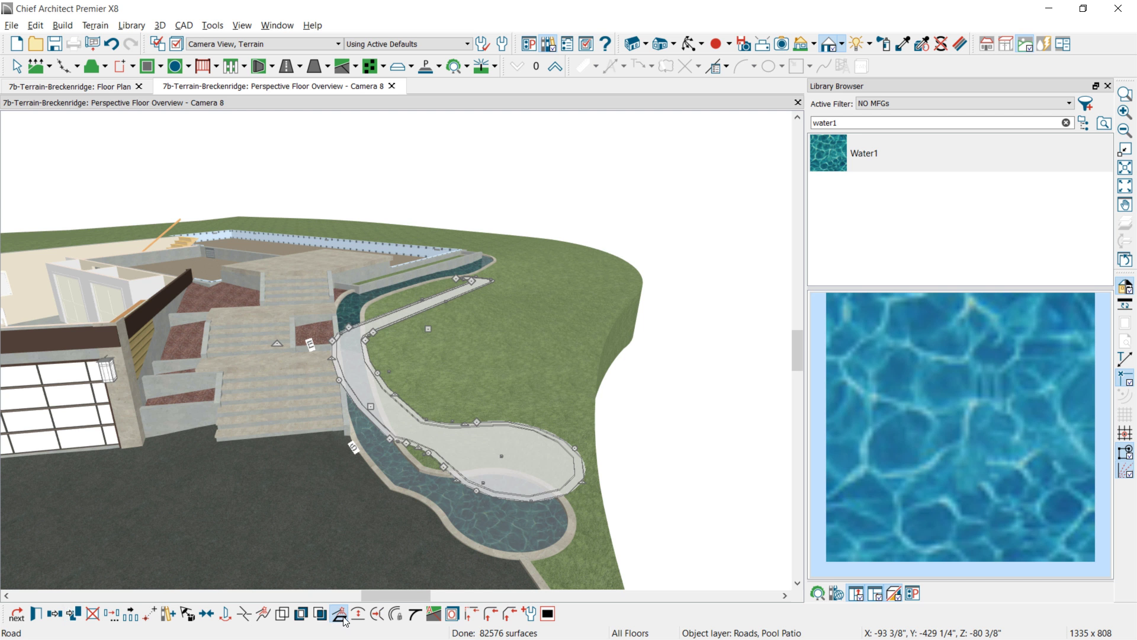
click(342, 620)
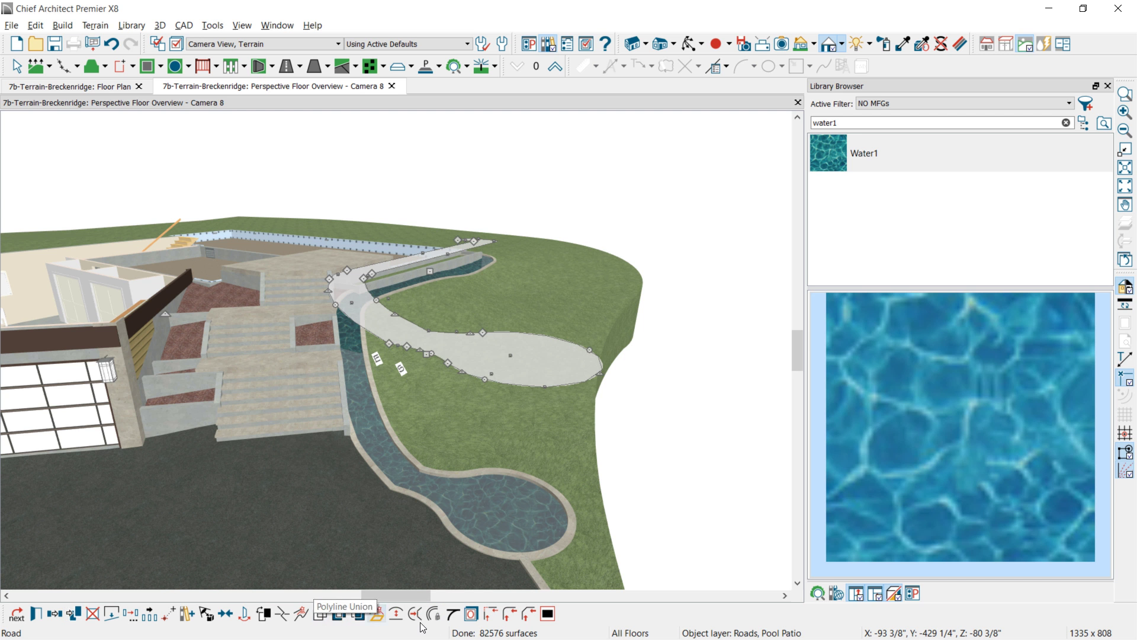
click(378, 616)
click(630, 292)
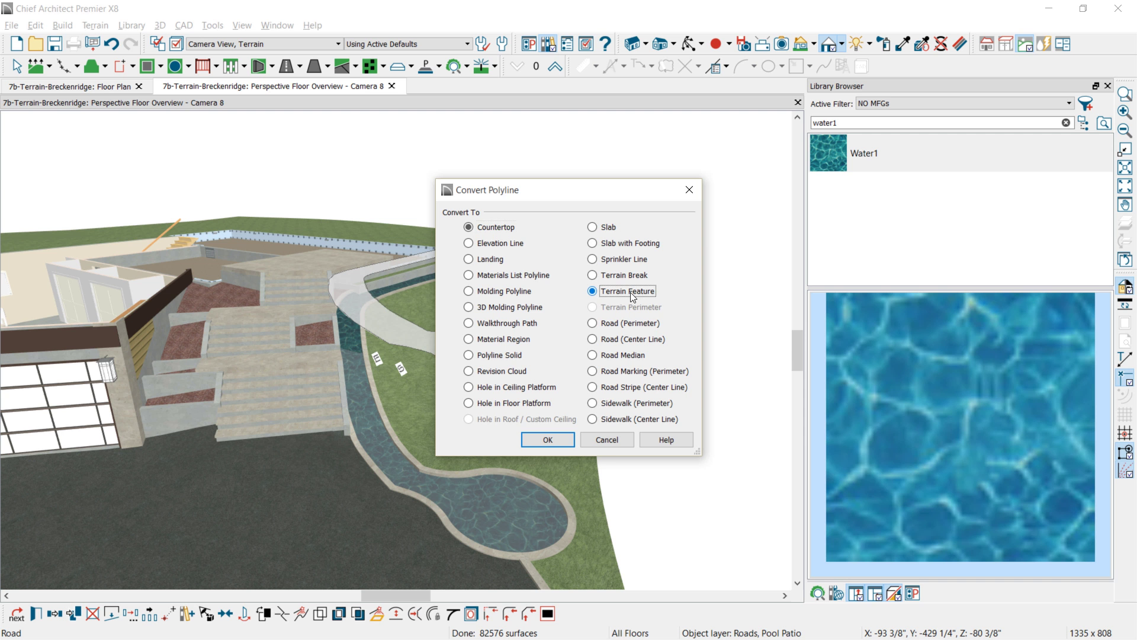
click(546, 438)
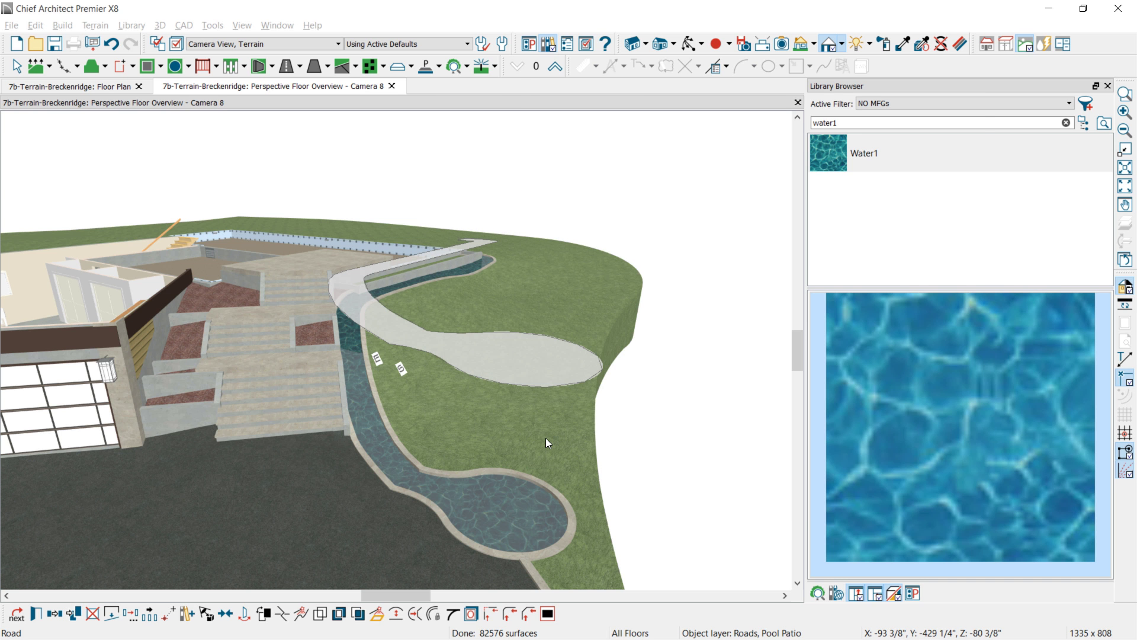
- Set the new terrain feature's height to -2 and keep its default concrete material
double_click(546, 443)
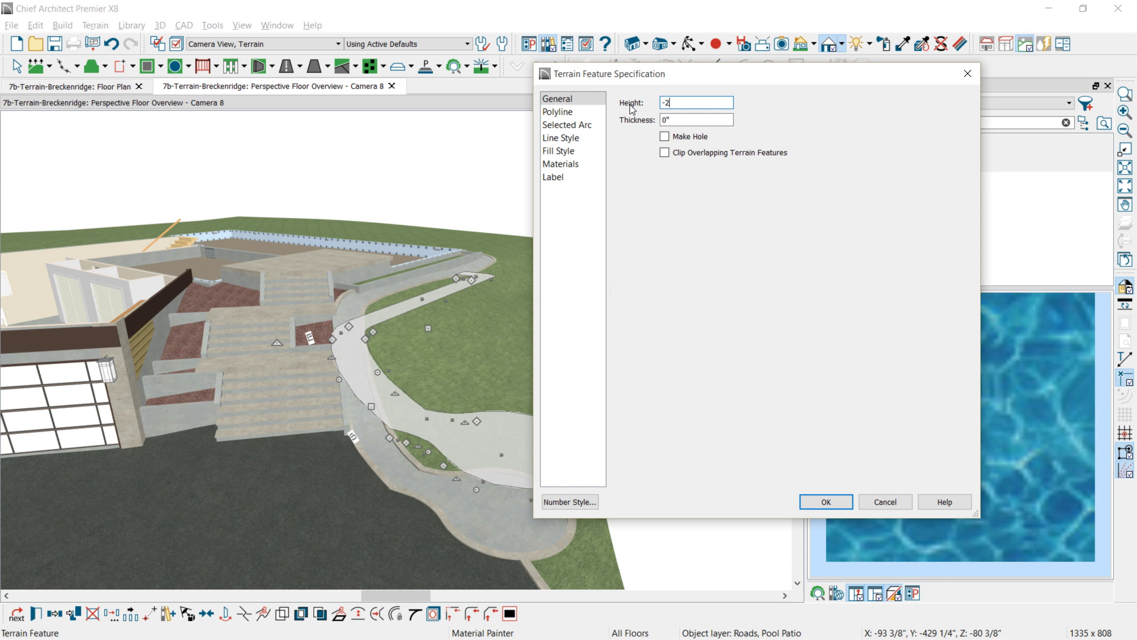
key(Tab)
click(573, 164)
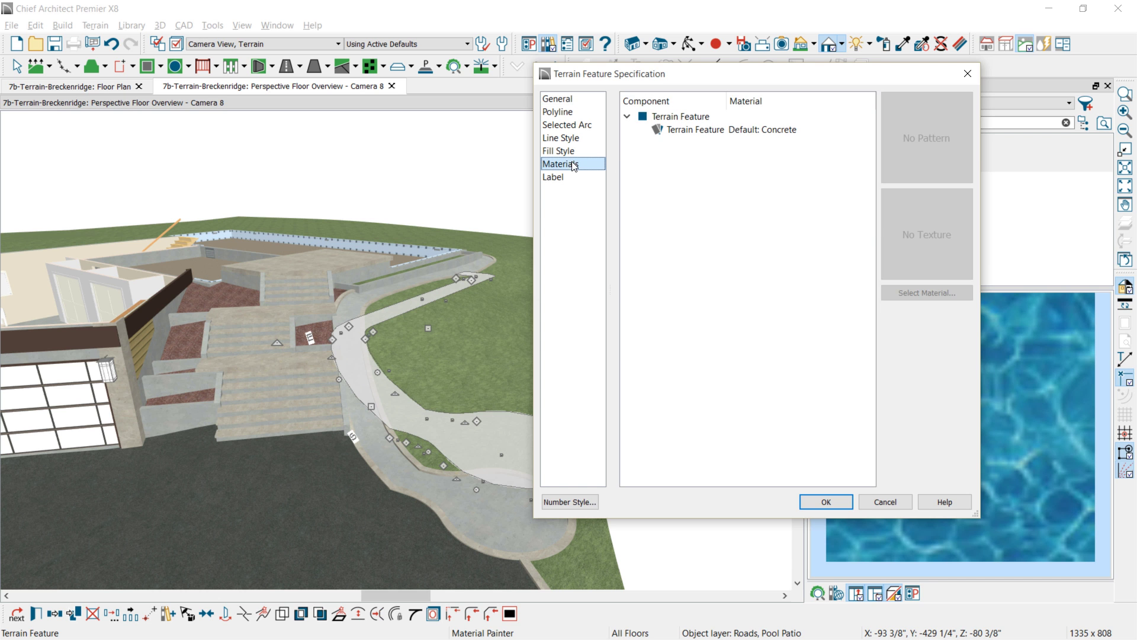
click(723, 130)
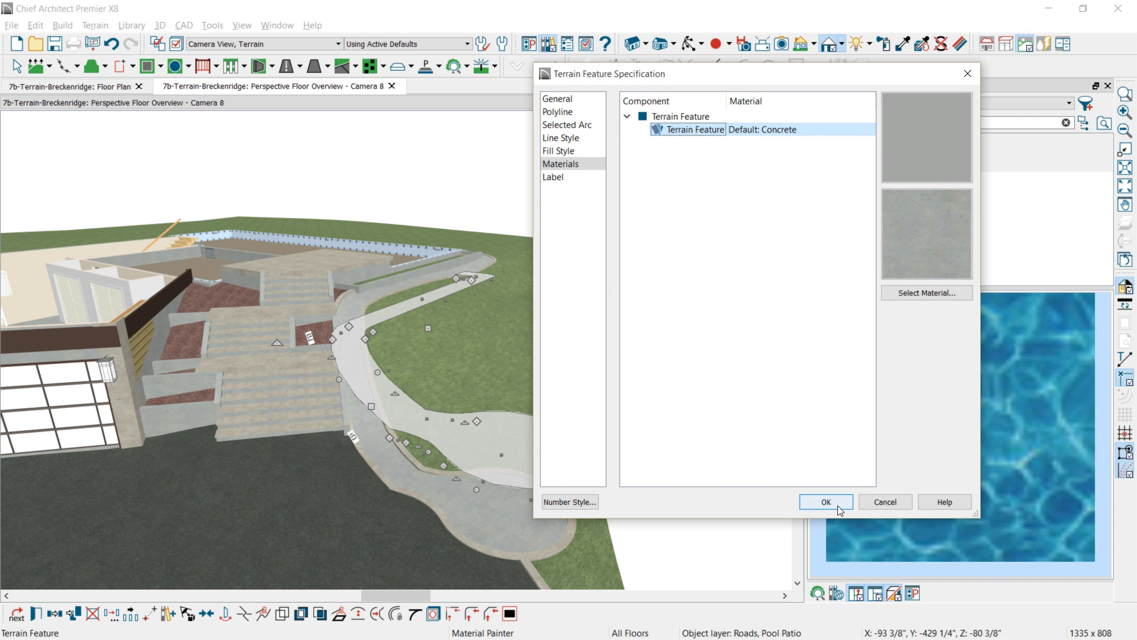
click(838, 505)
click(450, 500)
key(Escape)
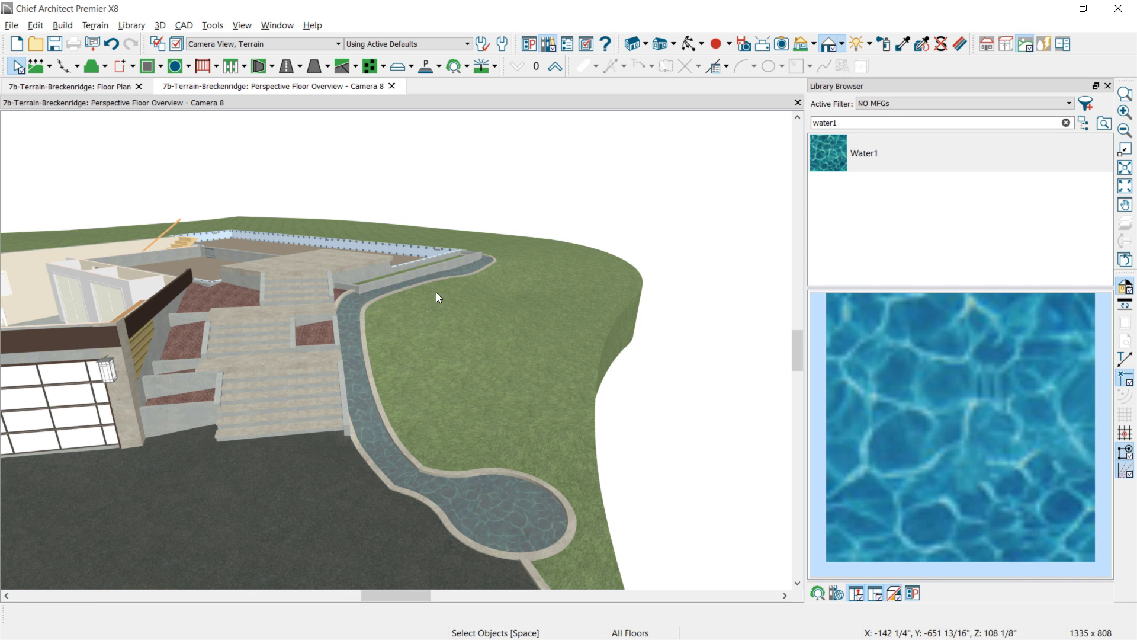
- Raise the top of the walled bed's long wall along the water channel
click(410, 276)
drag(410, 275, 344, 273)
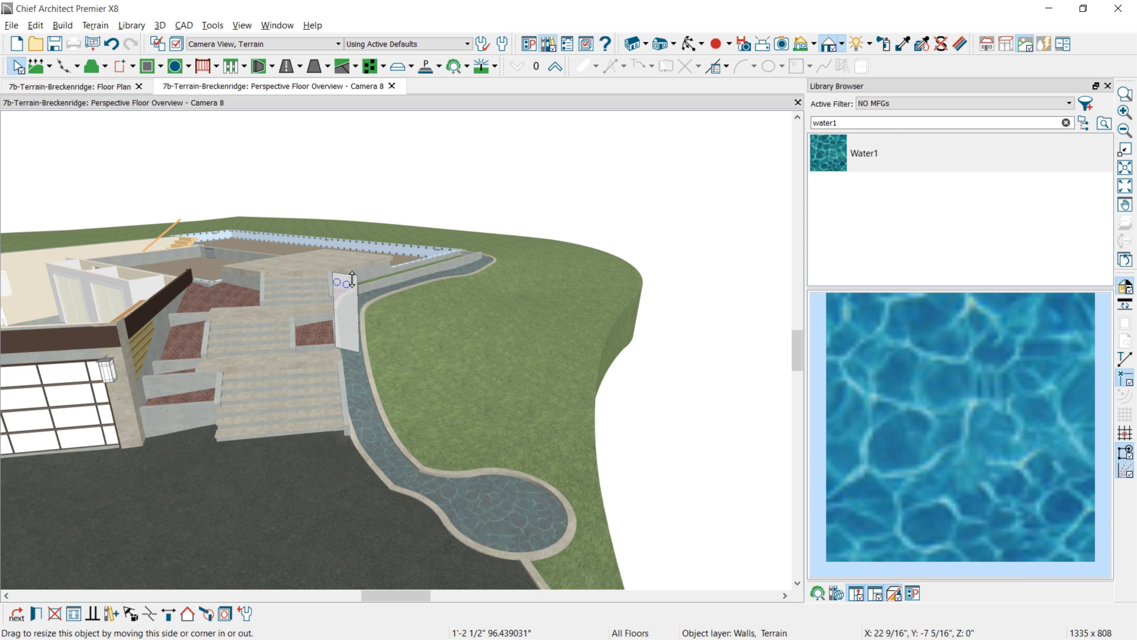
key(ctrl+z)
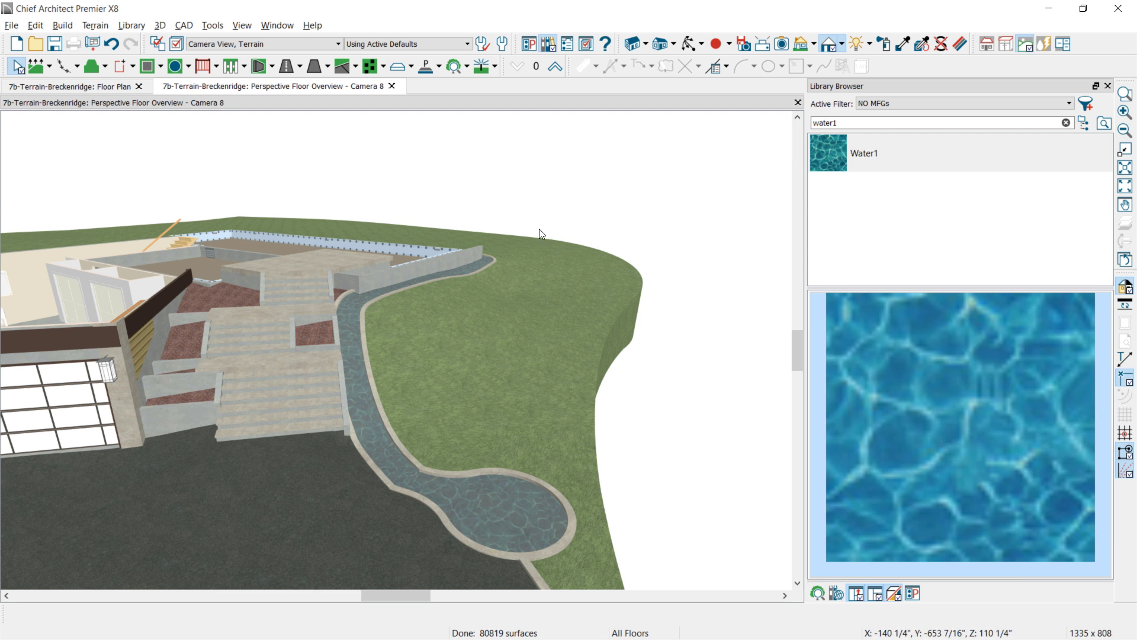
- Orbit to the far end of the walled bed and raise the top of its short end wall
click(688, 43)
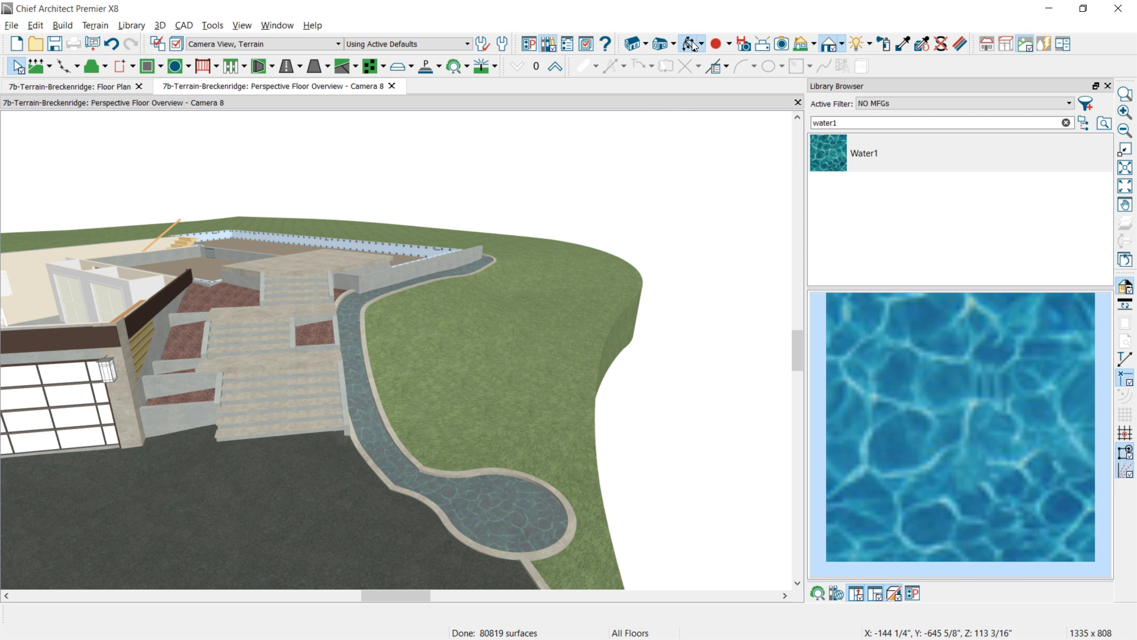
click(1108, 86)
drag(735, 272, 507, 296)
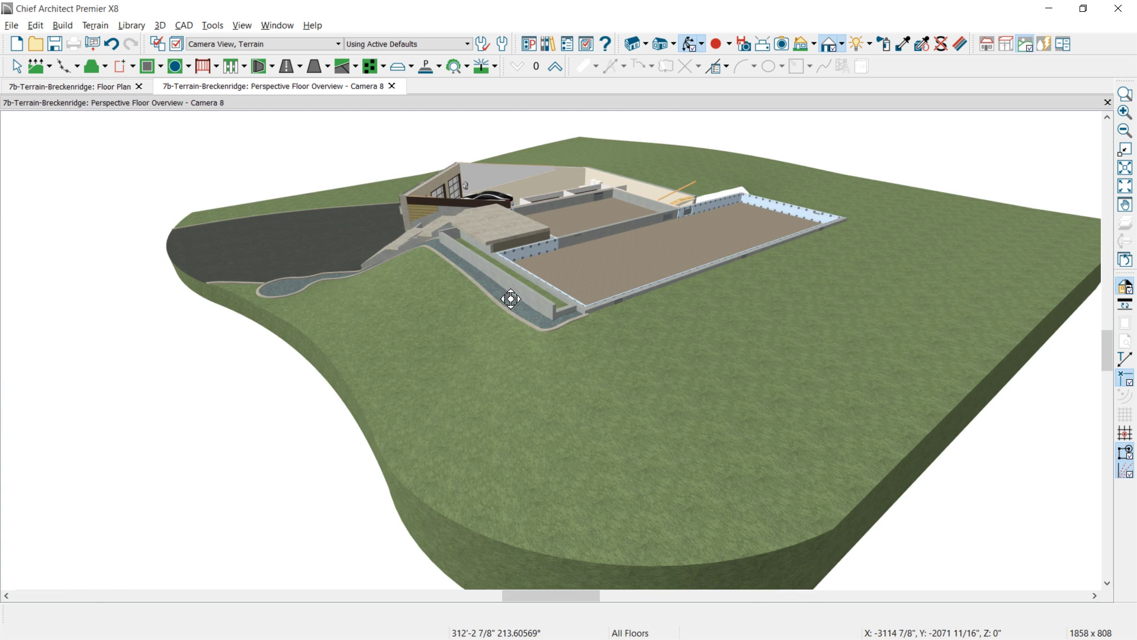
scroll(513, 297, up, 3)
click(595, 305)
drag(595, 298, 595, 283)
- In the floor plan, draw a rectangular polyline solid about 33 feet long inside the long walled bed
click(54, 88)
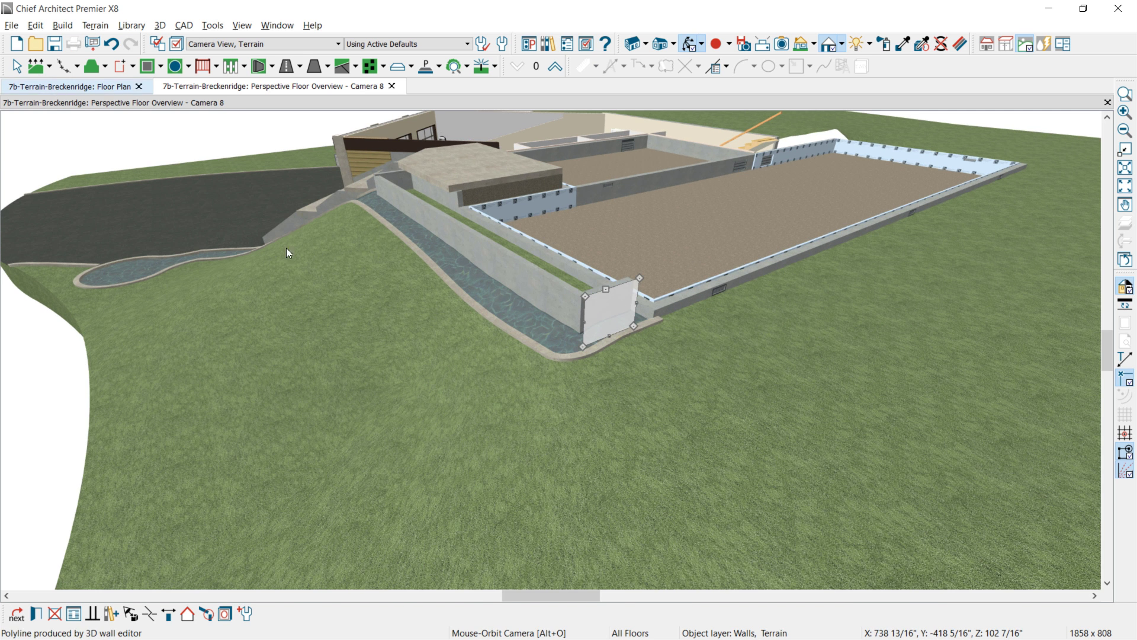
scroll(671, 379, up, 3)
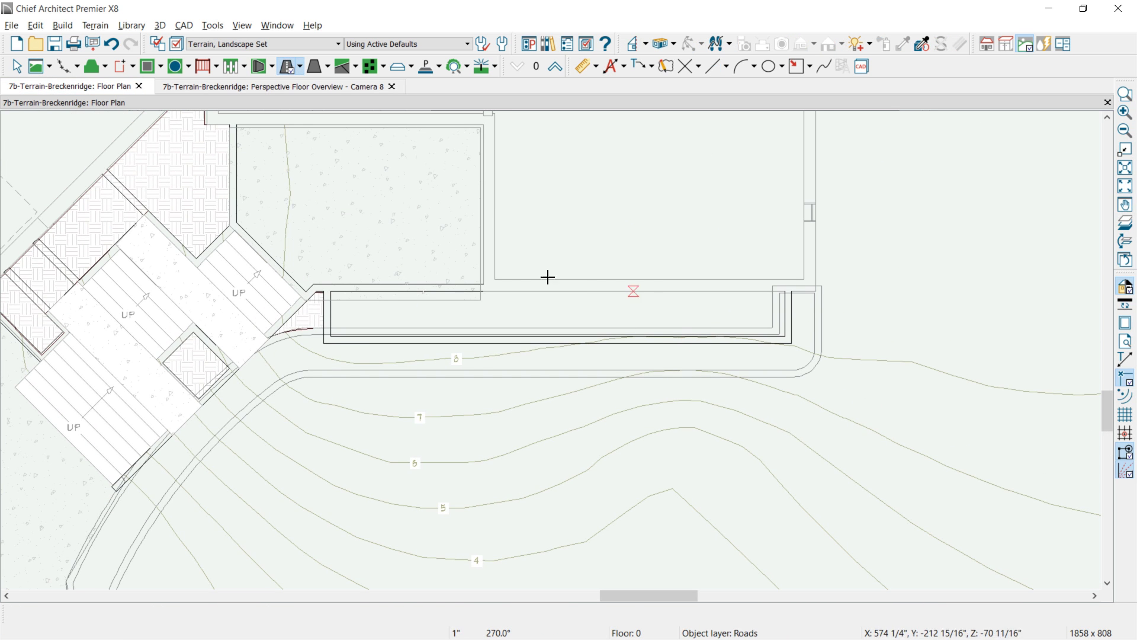
key(space)
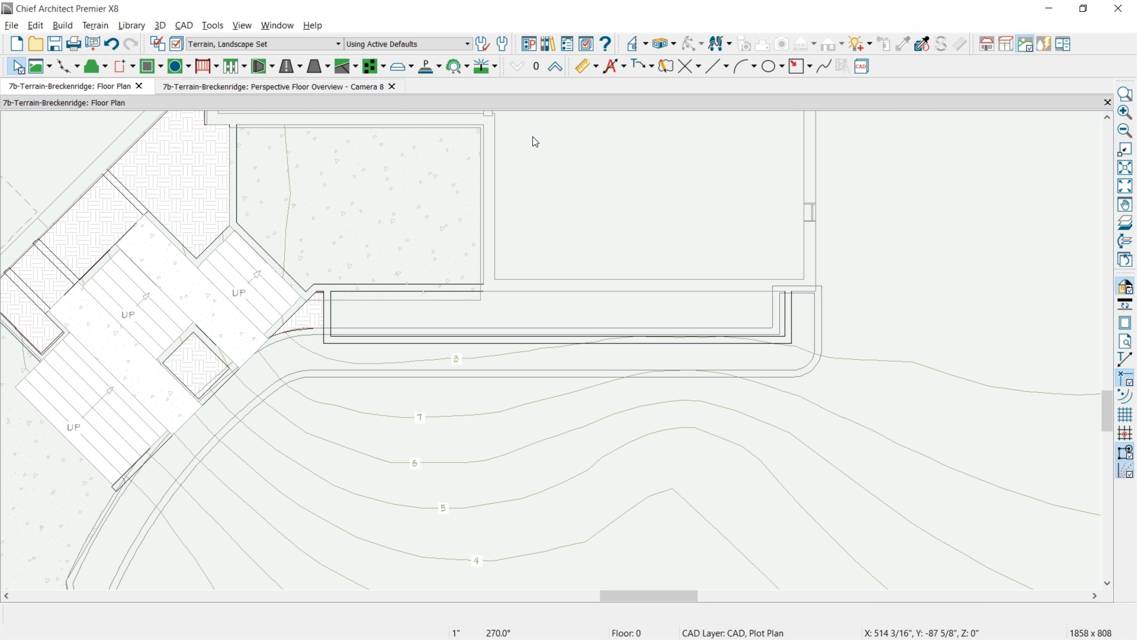
click(429, 67)
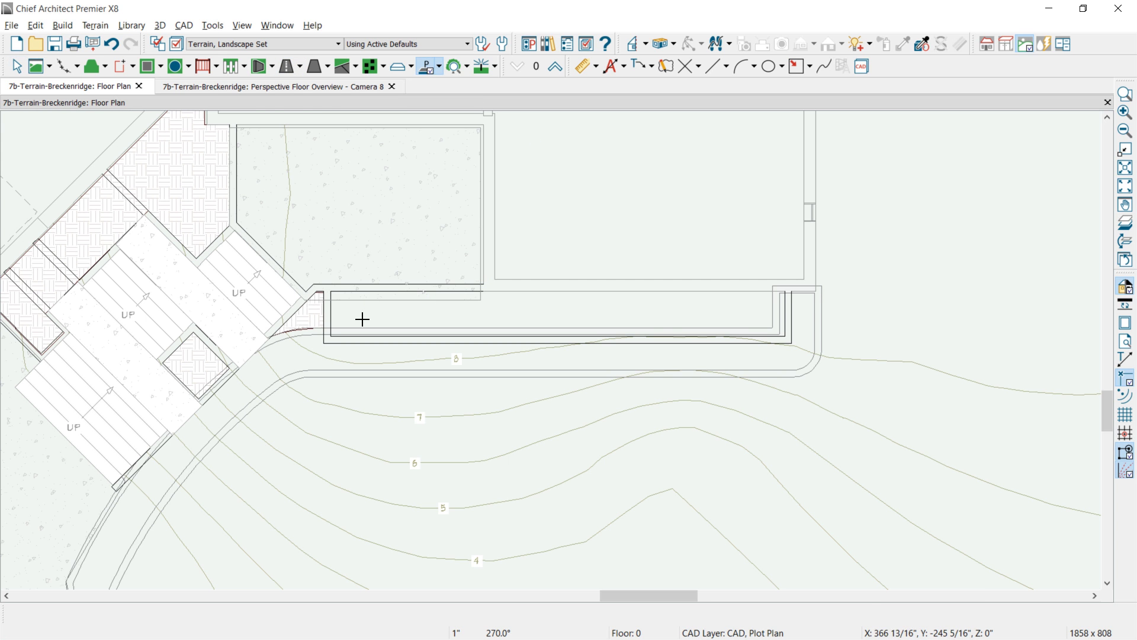
drag(331, 291, 781, 334)
- Set the bed's polyline solid to 2" thickness with an absolute top elevation of -20" and check it in the perspective overview
click(721, 301)
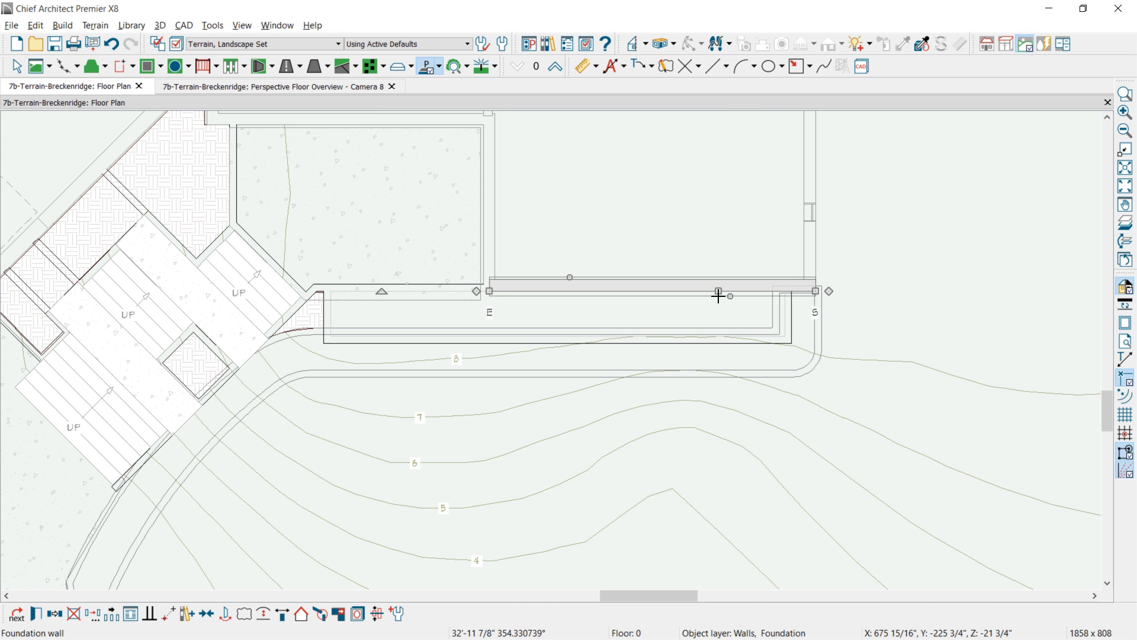
click(713, 315)
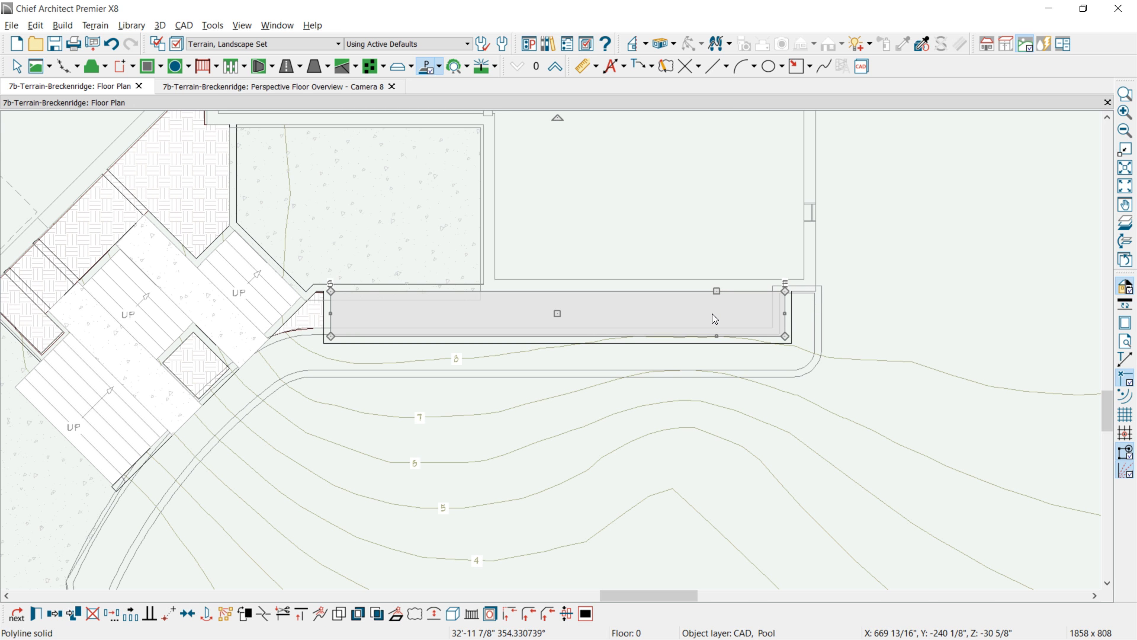
double_click(713, 315)
click(677, 189)
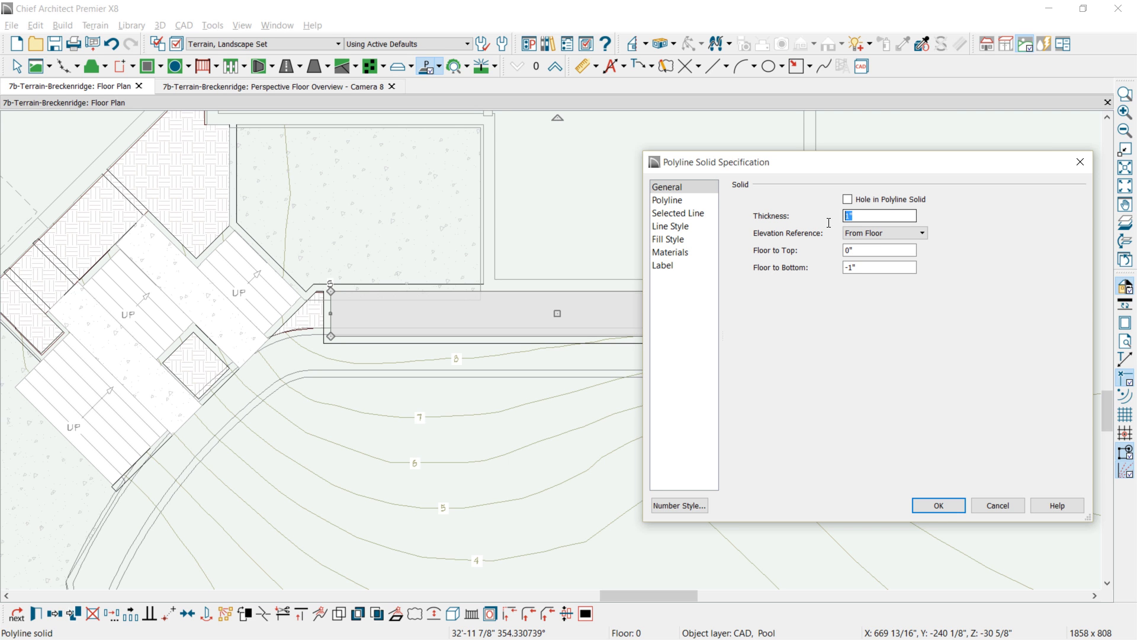
text(2)
click(921, 233)
click(876, 248)
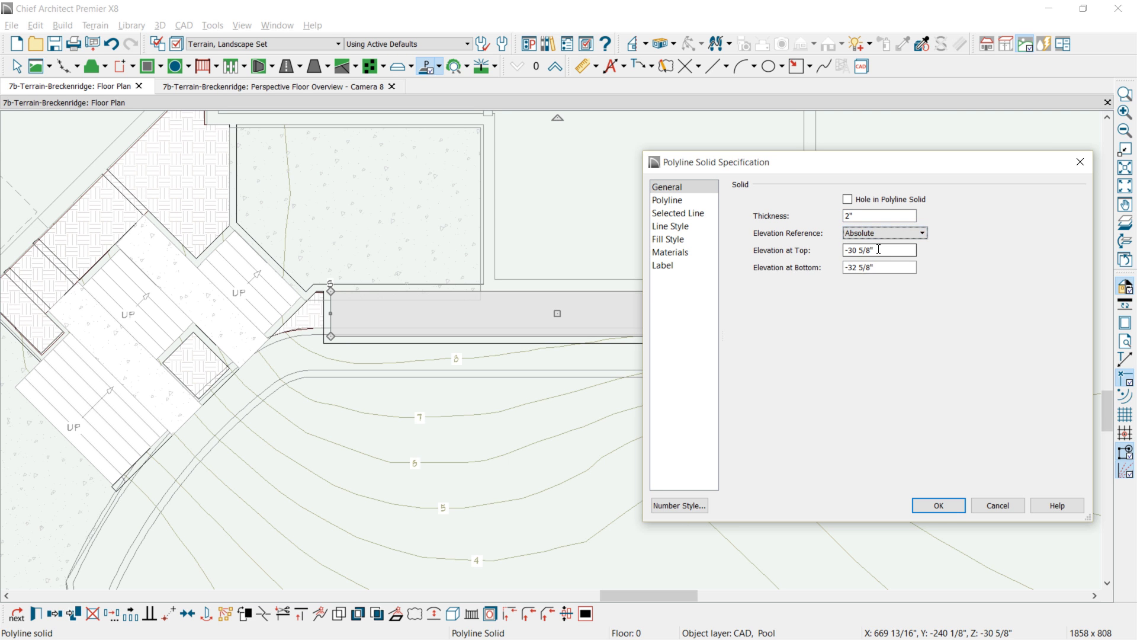
drag(850, 250, 903, 256)
text(20)
key(Tab)
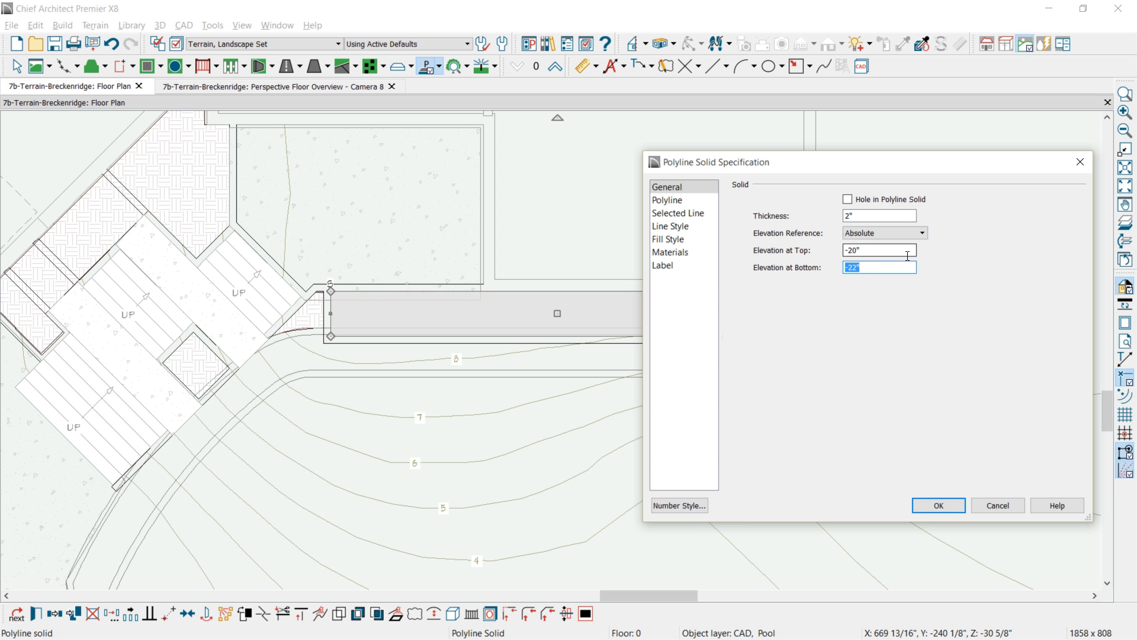
click(939, 505)
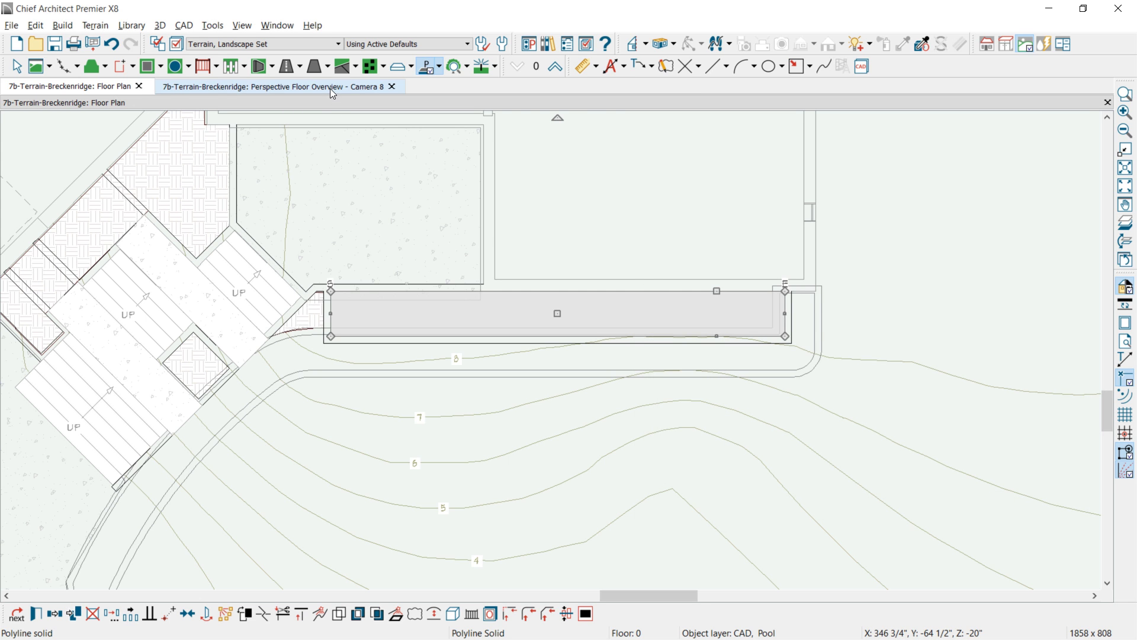
click(331, 89)
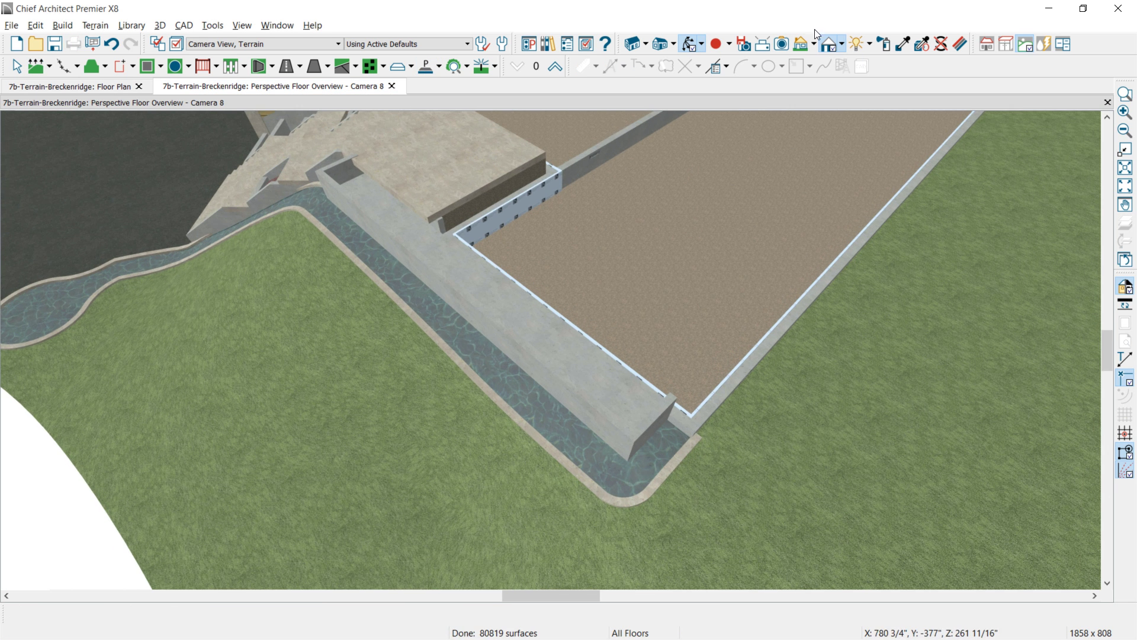
- Show the perspective overview in Vector View, and in the floor plan stretch the long bed's polyline solid to the walls' outer faces
click(842, 43)
click(848, 79)
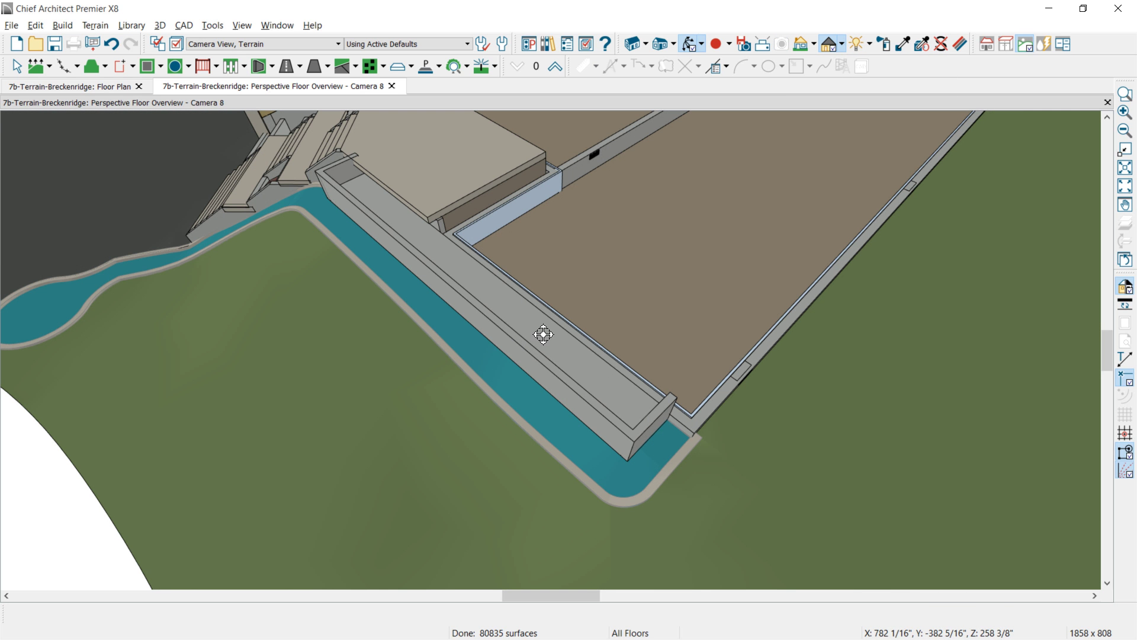
click(102, 87)
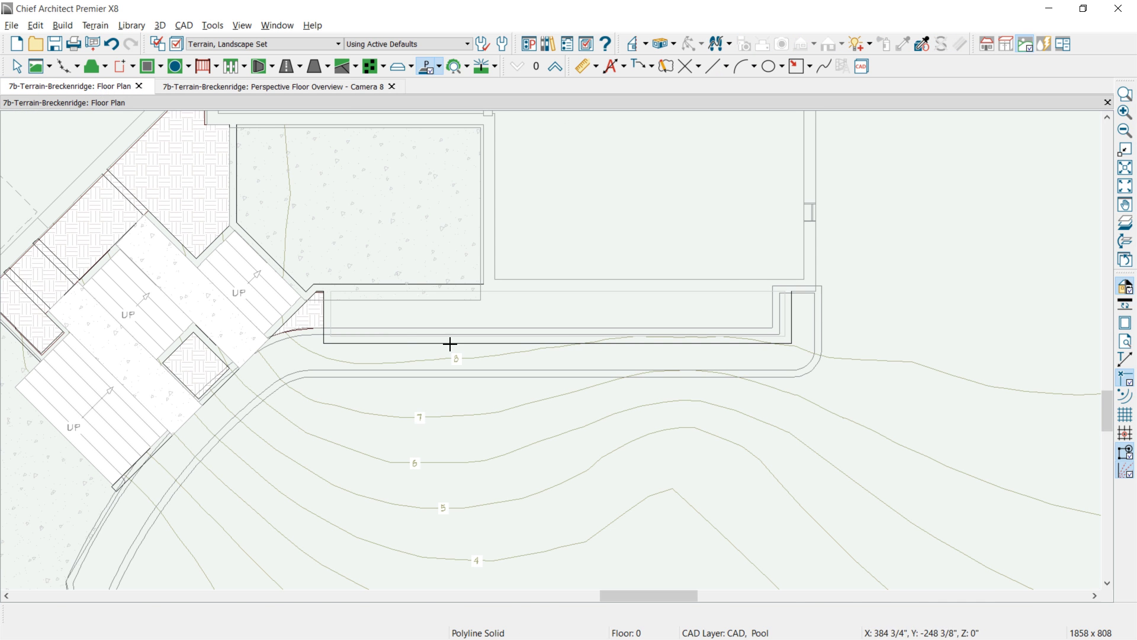
click(770, 311)
click(548, 314)
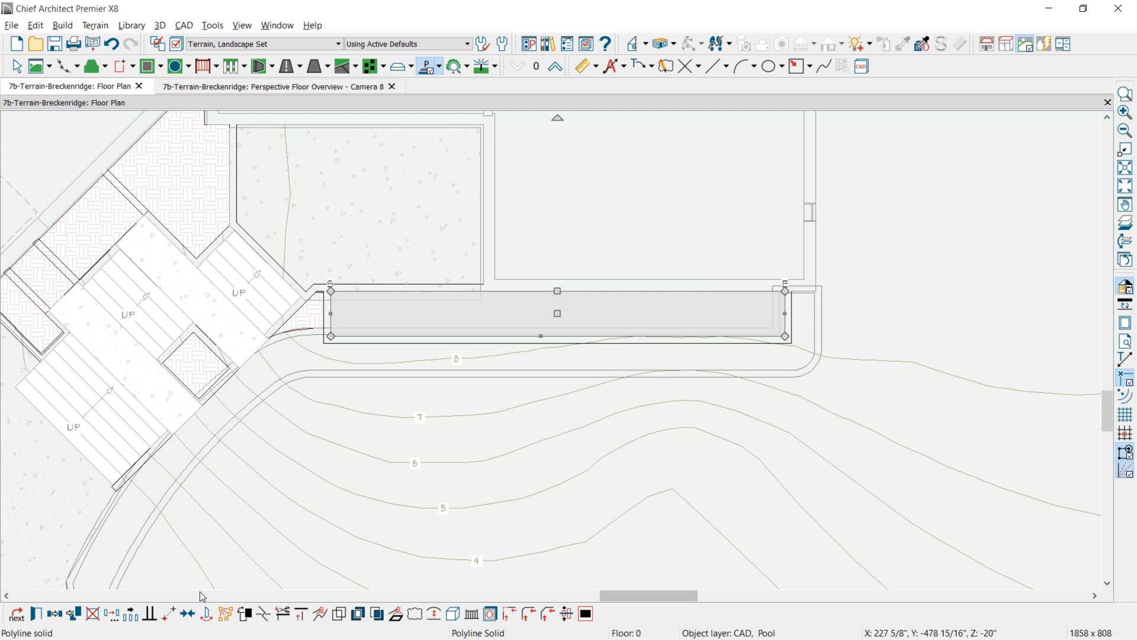
drag(331, 314, 337, 343)
drag(788, 316, 792, 317)
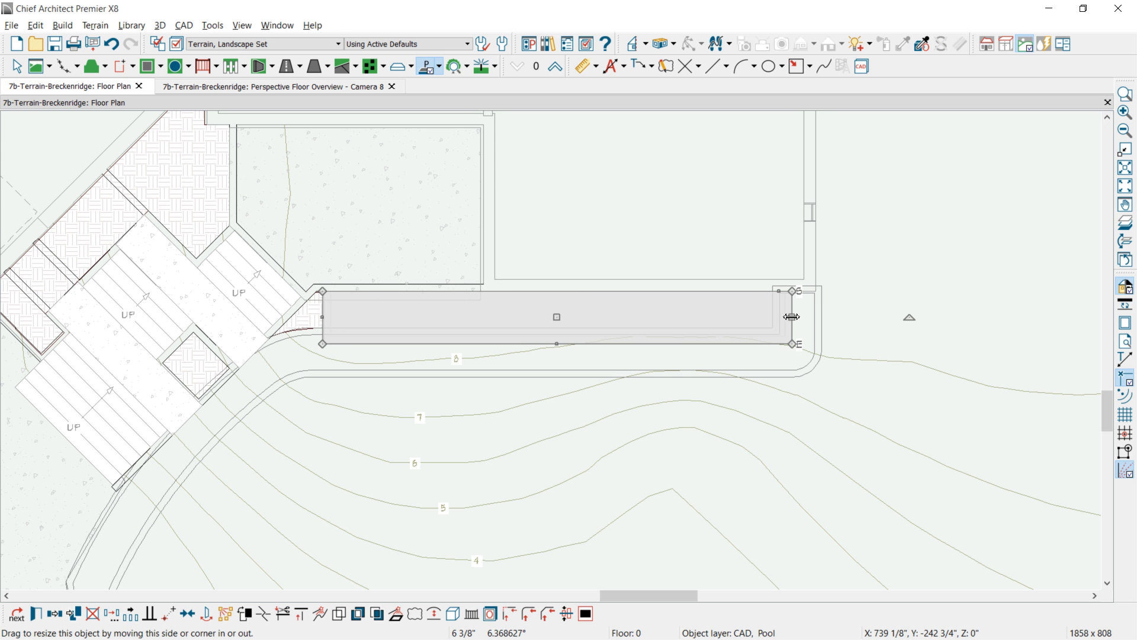
- Set the stretched polyline solid's absolute top elevation to -8 1/4" and its thickness to 30 1/4"
double_click(792, 317)
text(8 1/4)
key(Tab)
key(Tab)
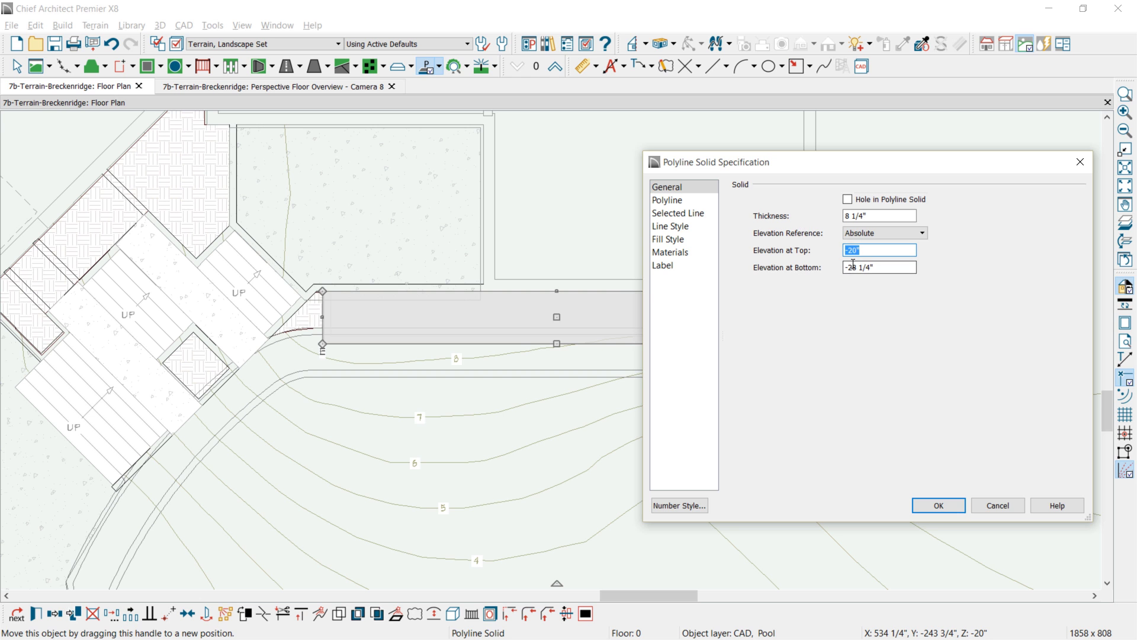
key(shift+Tab)
key(shift+Tab)
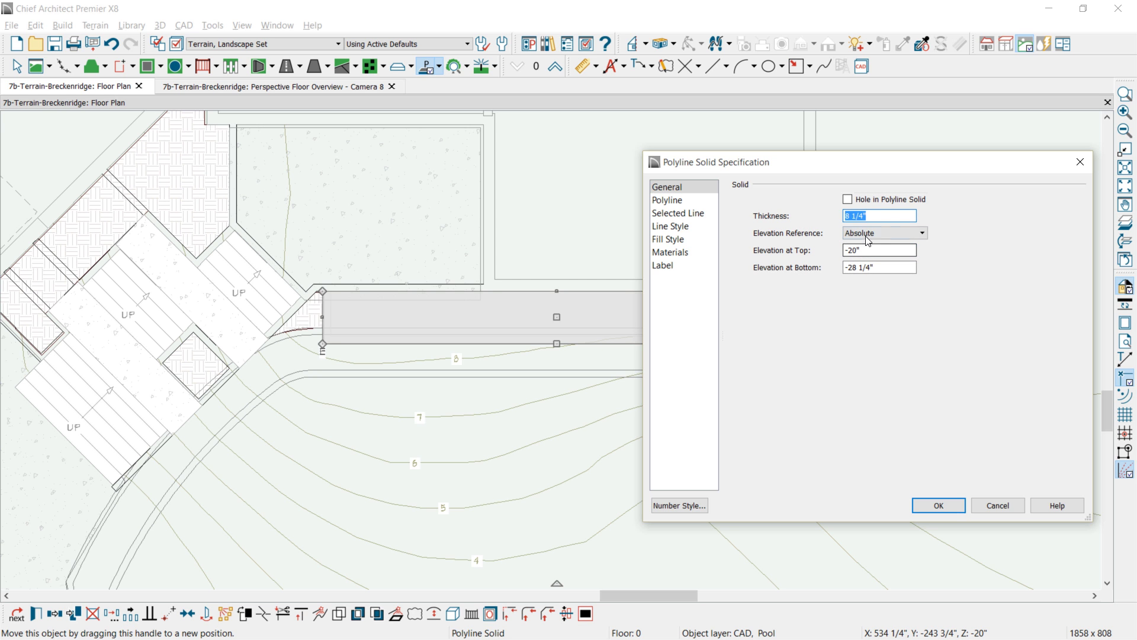
drag(865, 250, 843, 215)
text(8 1/4")
click(845, 216)
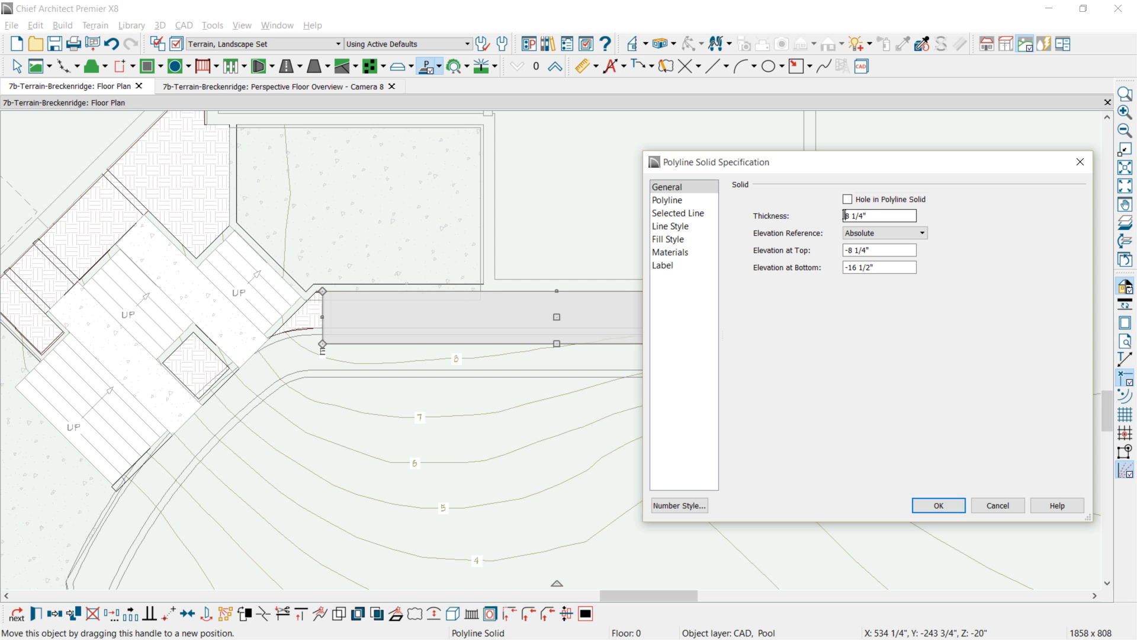
text(30)
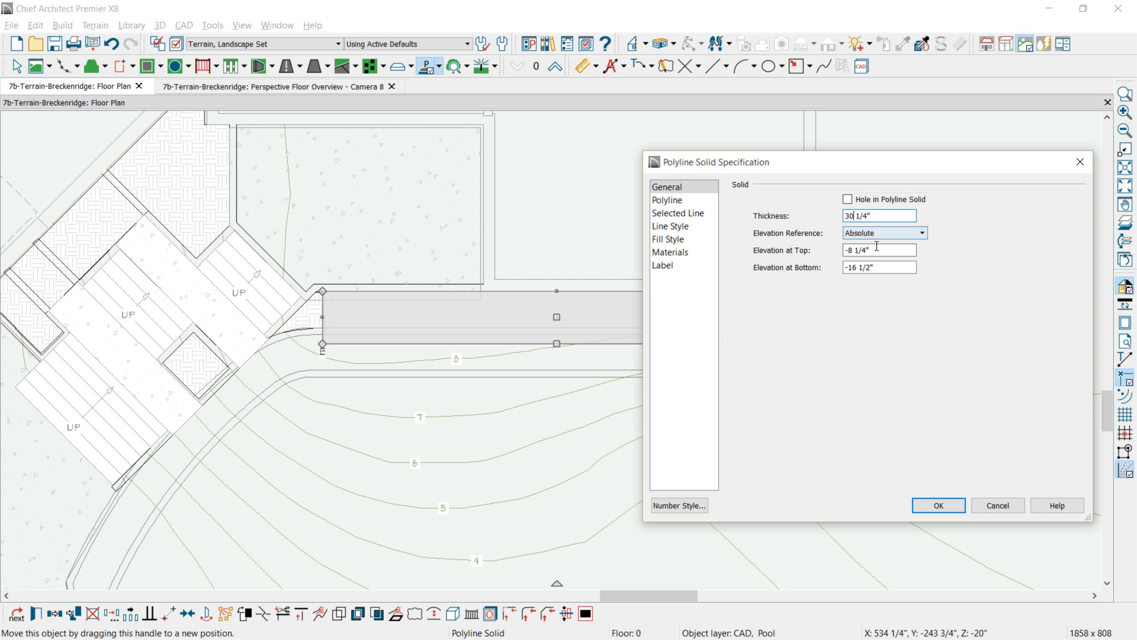
- Assign the library material Water1 to the polyline solid and apply its specification
click(681, 252)
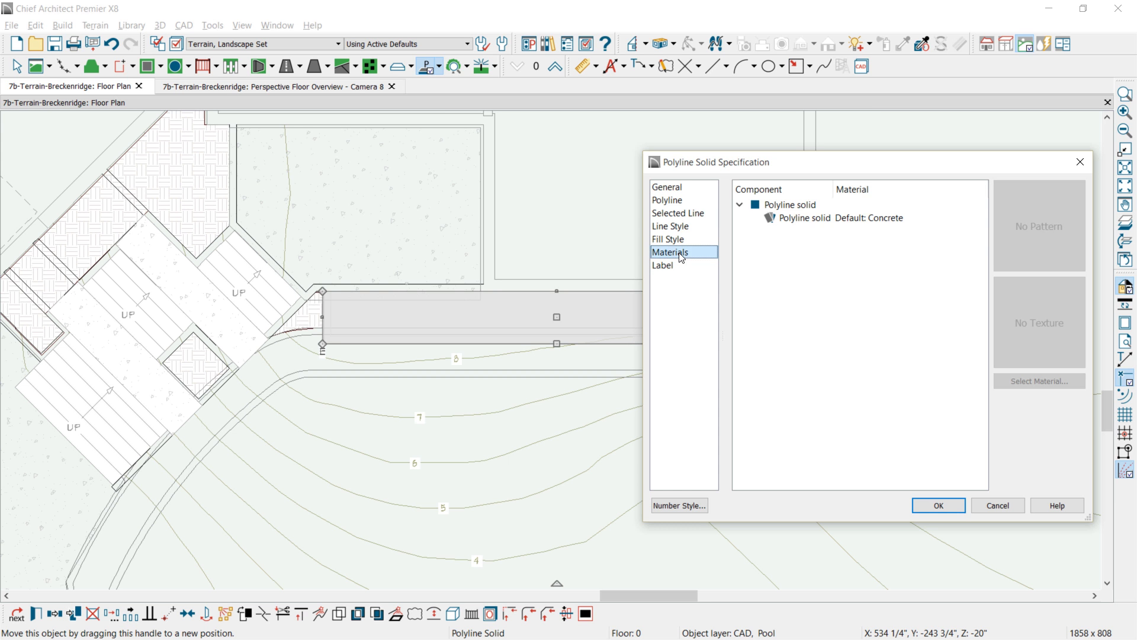
click(807, 219)
click(1058, 384)
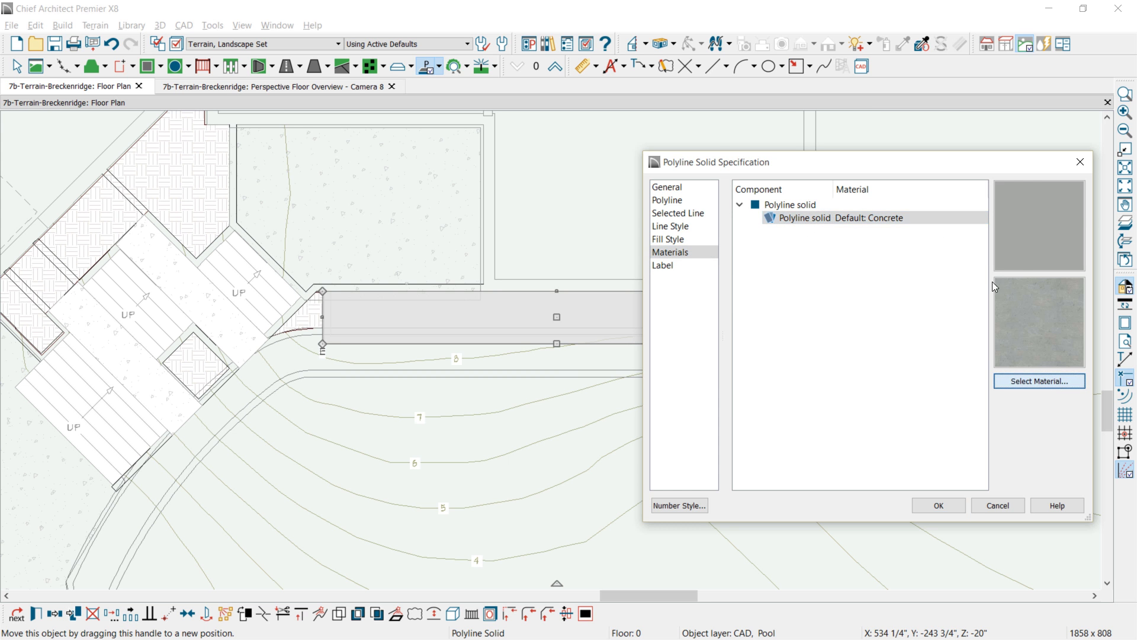
click(779, 252)
text(water)
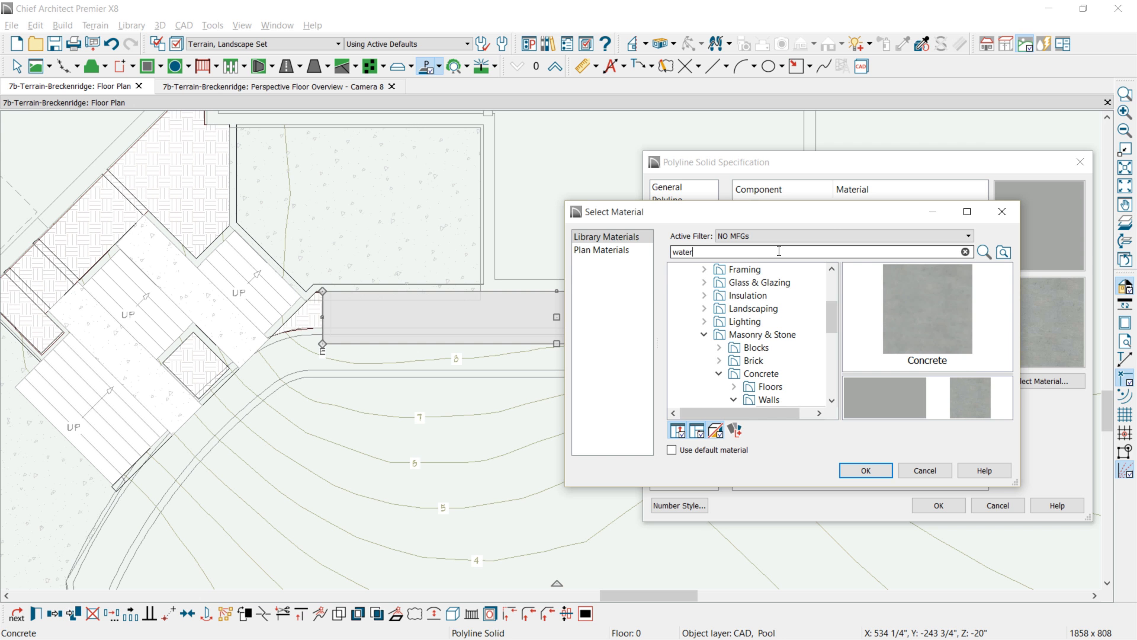
text(1)
key(Return)
click(706, 294)
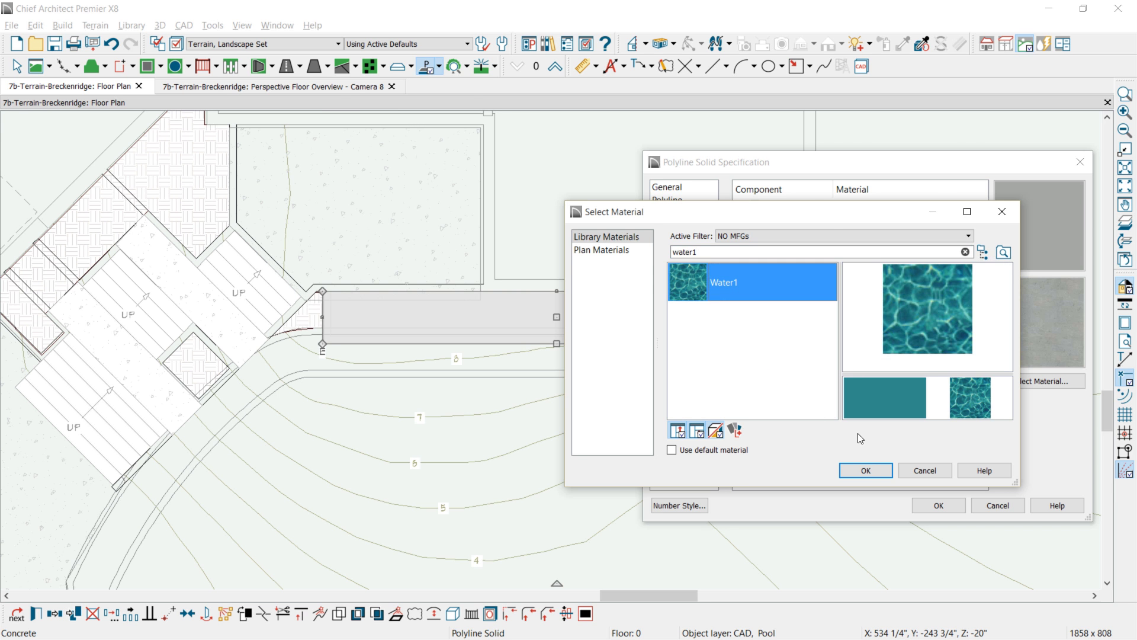
click(866, 470)
click(929, 507)
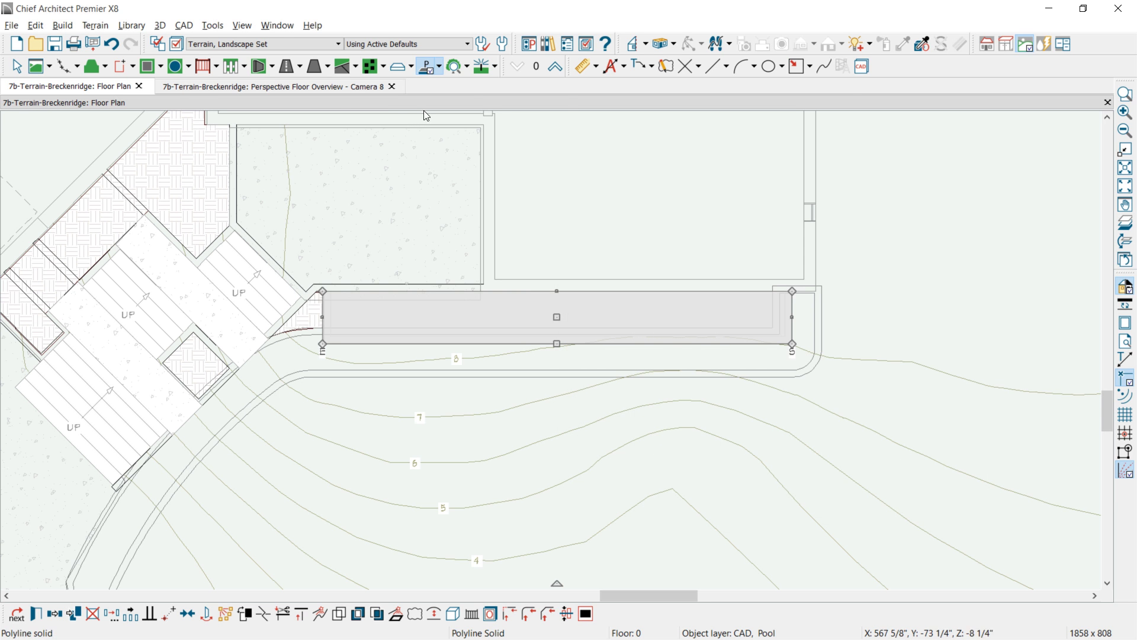
- Render the perspective overview in Standard technique and examine the water solid from the stairs, the lawn and the far end of the bed
click(335, 88)
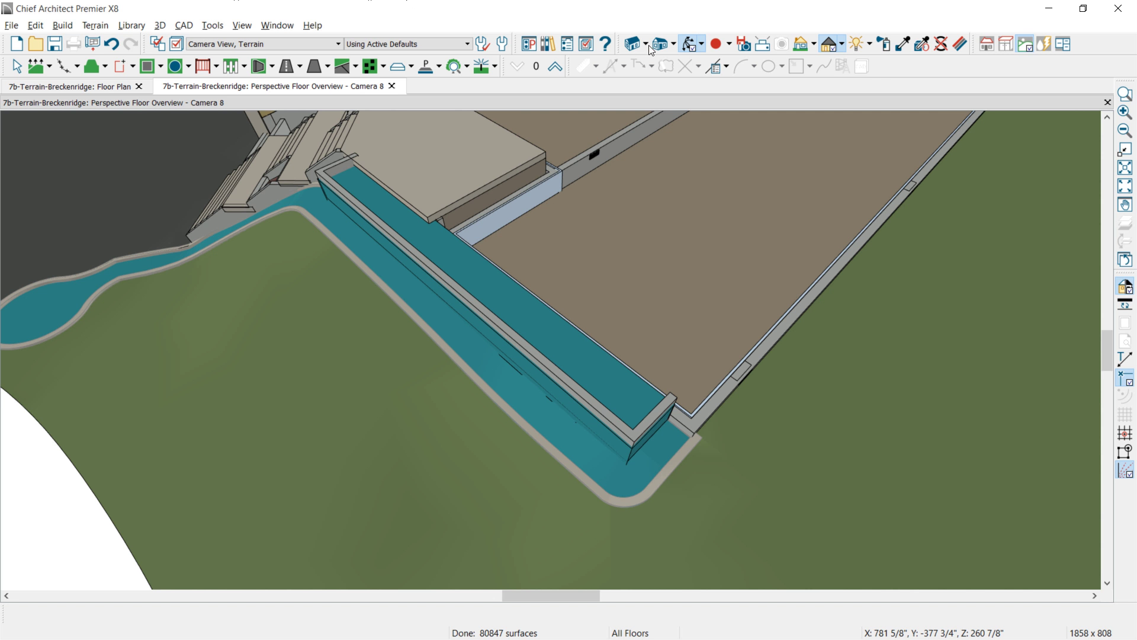
click(841, 44)
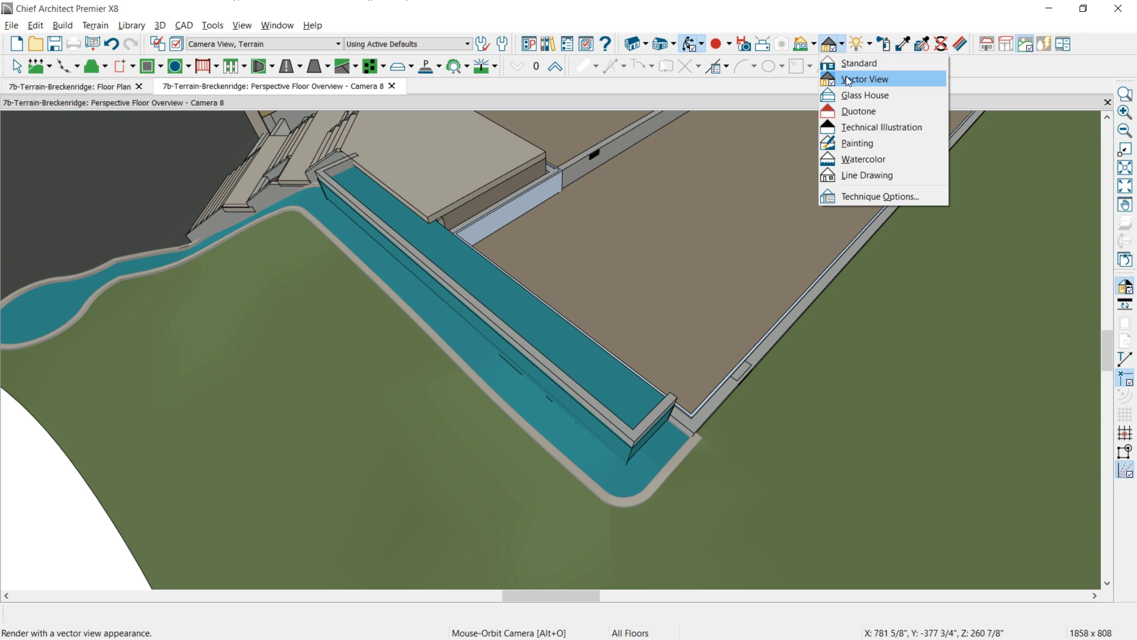
click(853, 63)
drag(520, 330, 736, 261)
click(393, 237)
click(402, 265)
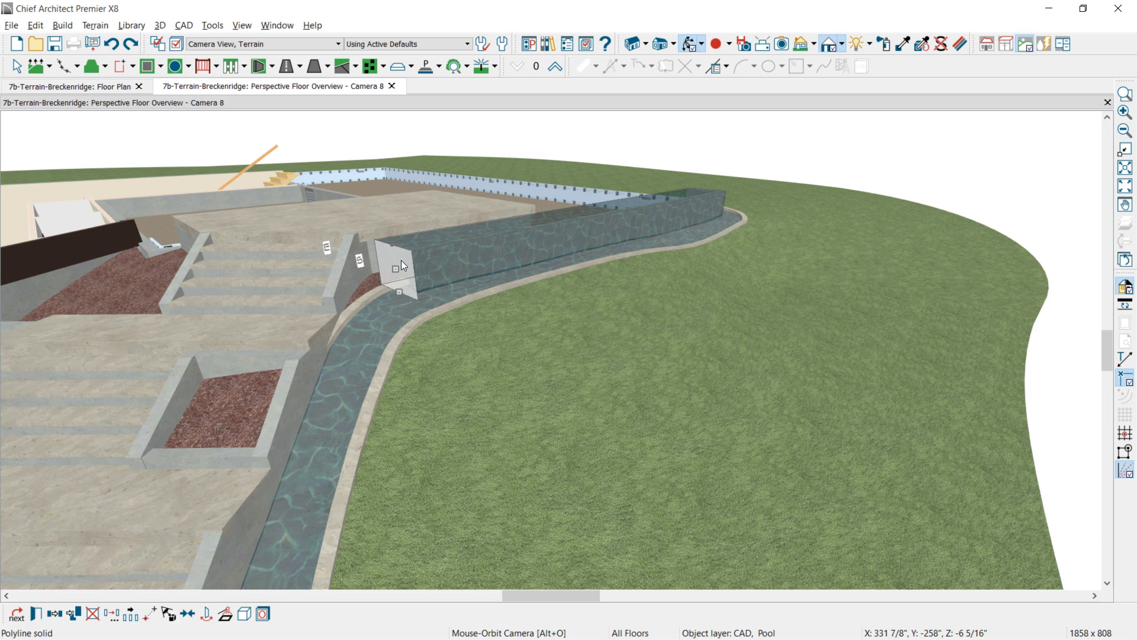
drag(744, 348, 570, 380)
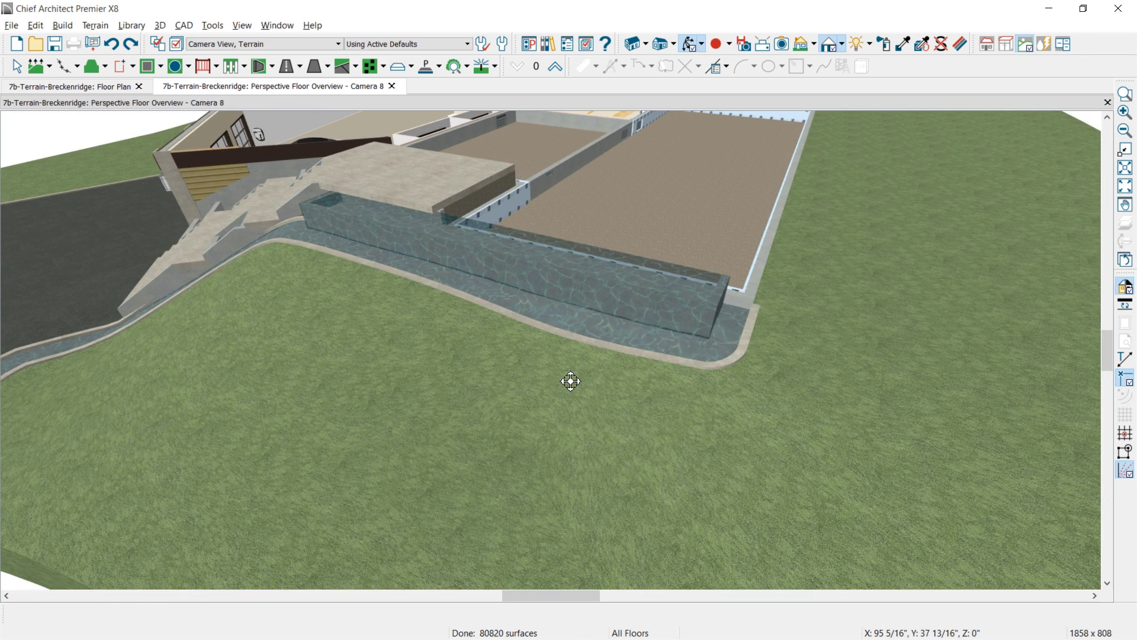
drag(587, 313, 434, 309)
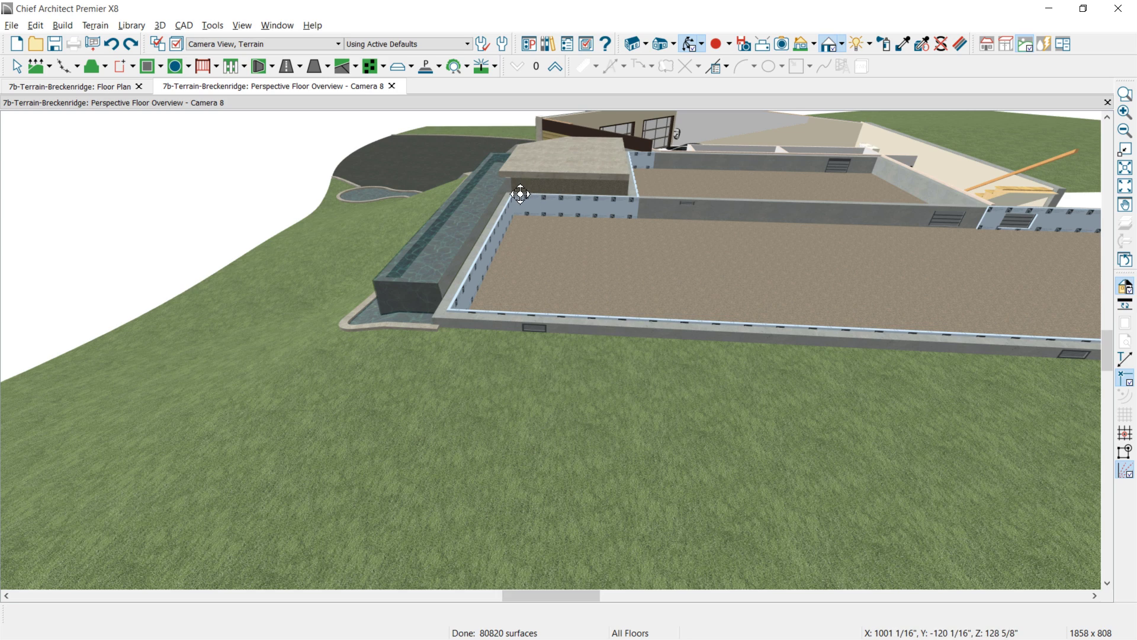
drag(387, 306, 707, 324)
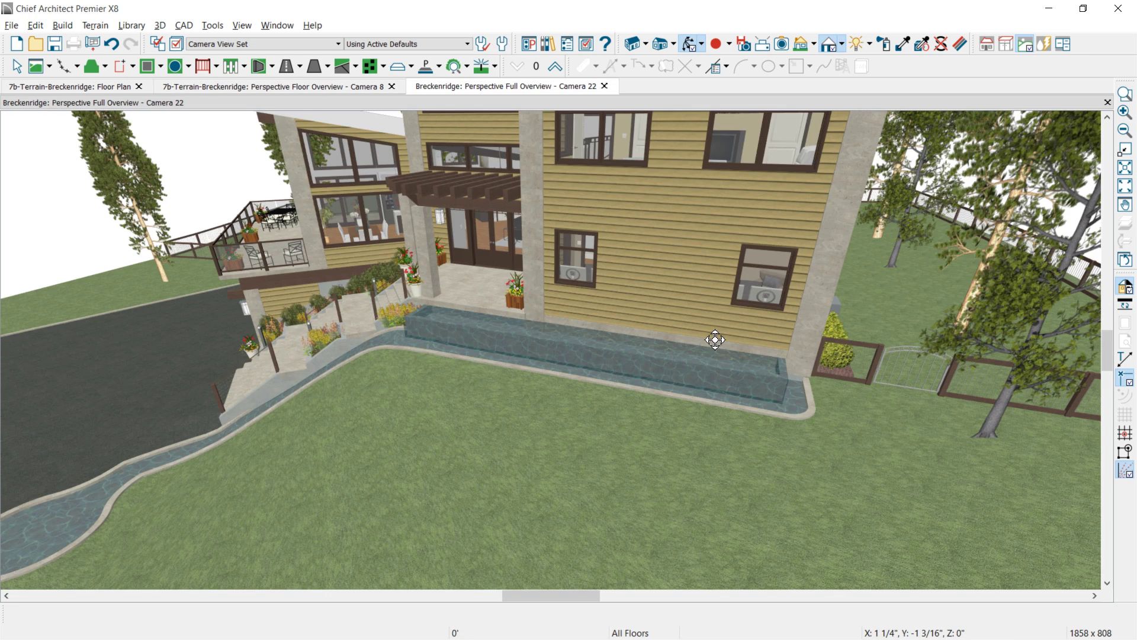
- Examine the water feature along the house wall in the full overview of the completed Breckenridge house
drag(715, 340, 709, 343)
scroll(698, 363, up, 2)
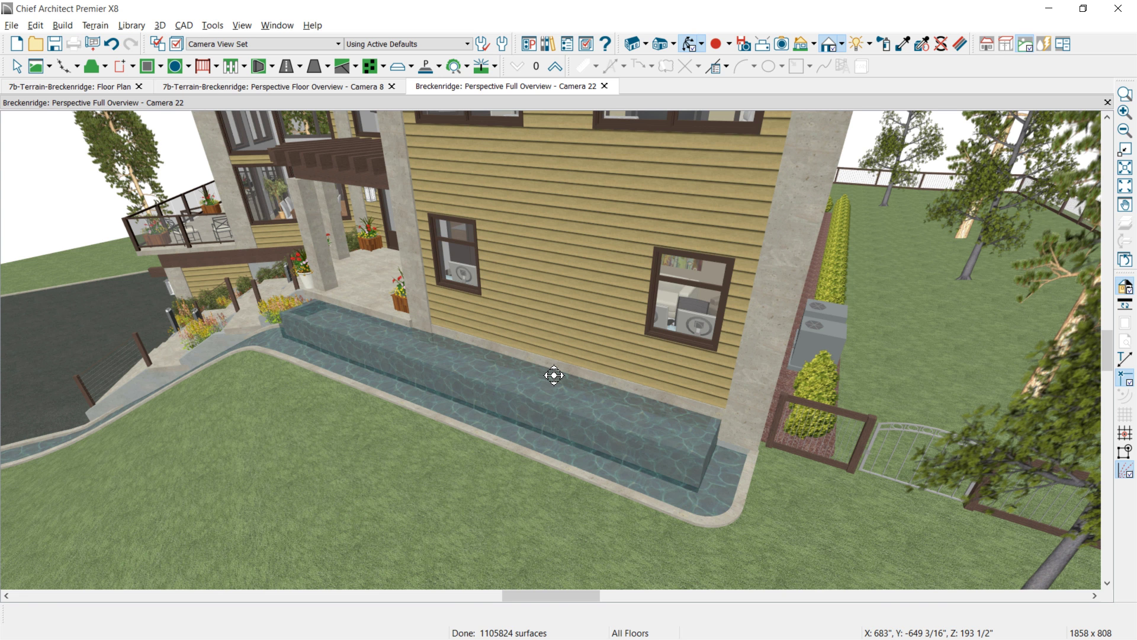
drag(554, 376, 485, 374)
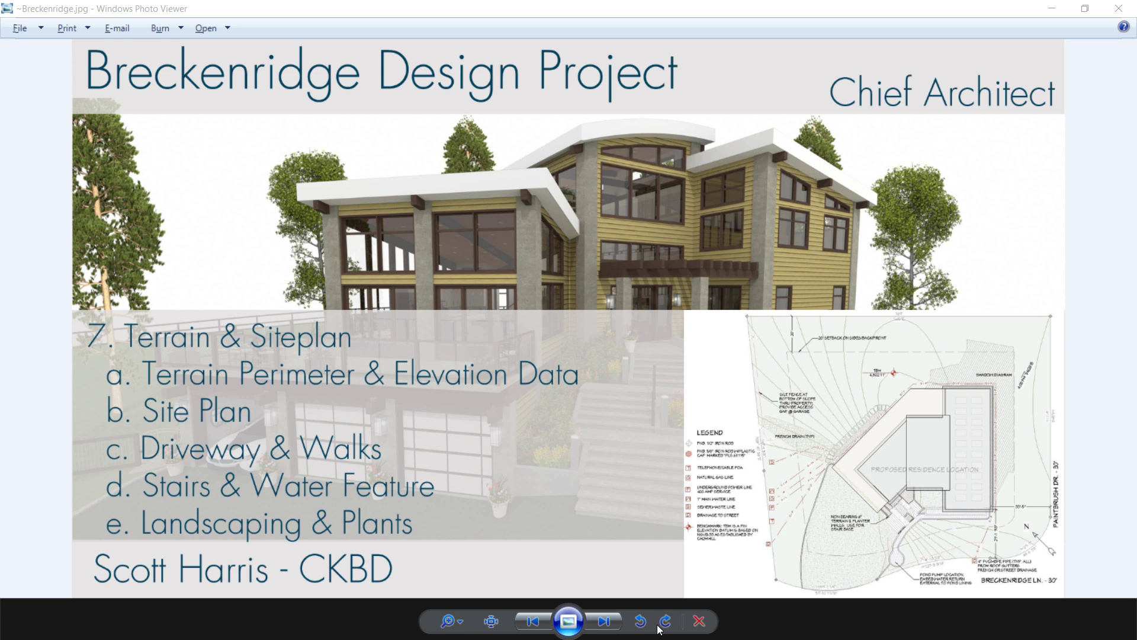
- View the exterior front image in Windows Photo Viewer and return to the Breckenridge floor plan
click(604, 621)
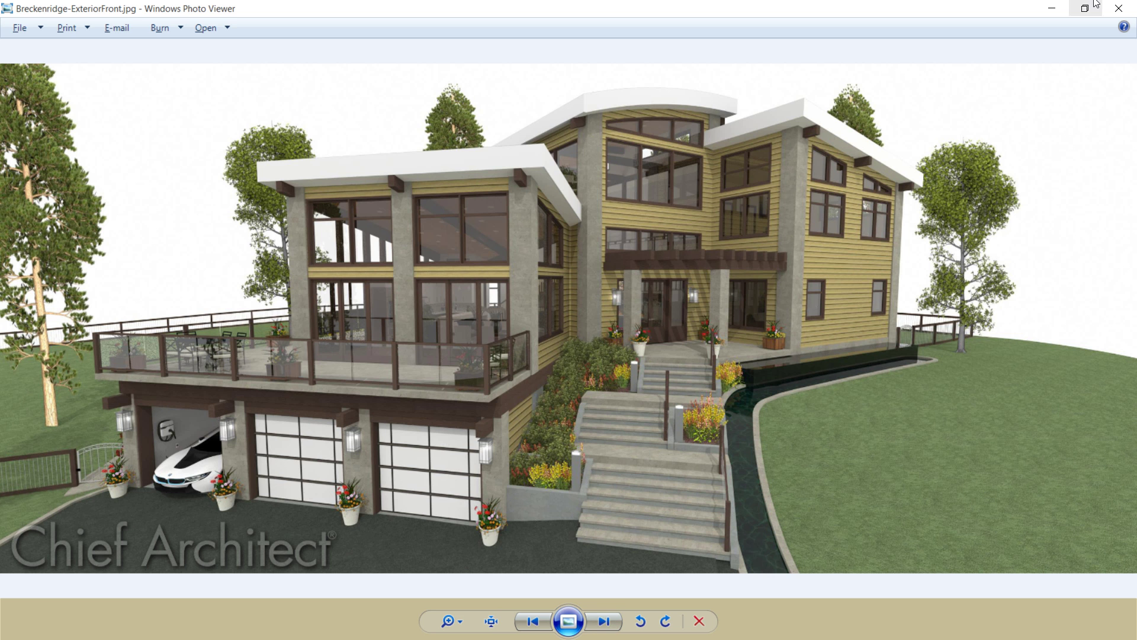
click(1054, 8)
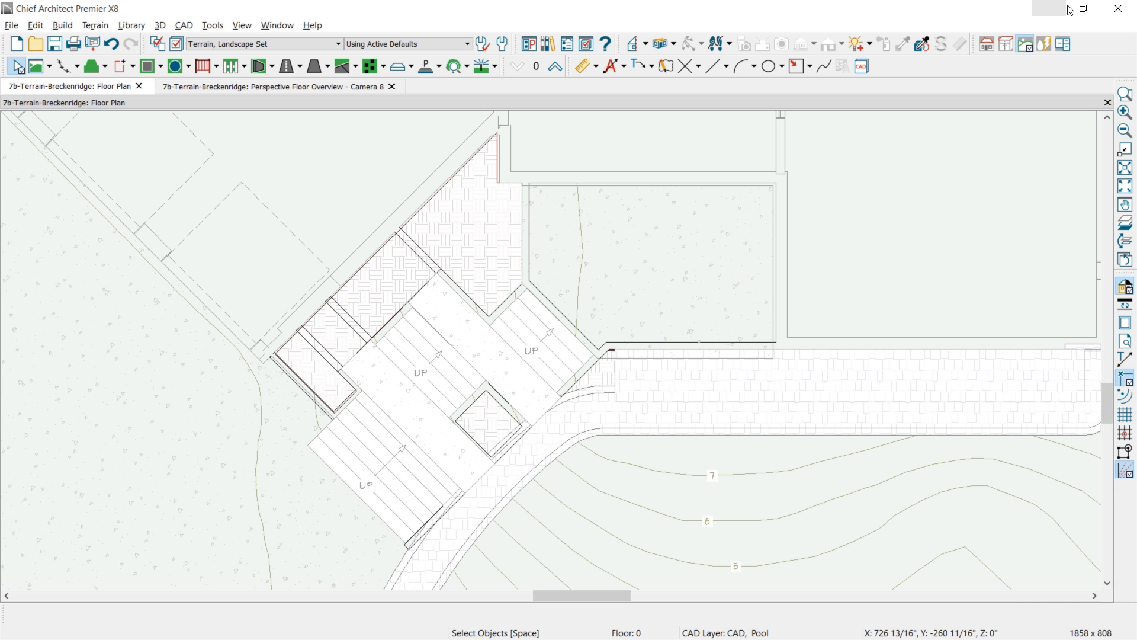
- Search the Plant Chooser for the common name Japanese Maple and view the first result's plant information
click(457, 67)
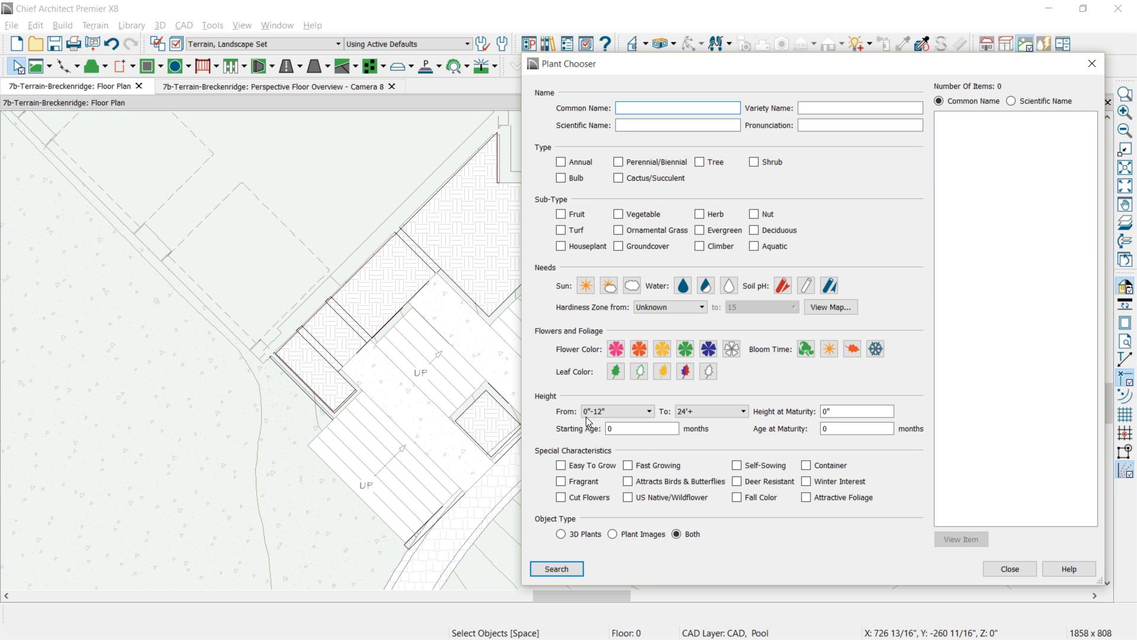
text(Japanese Maple)
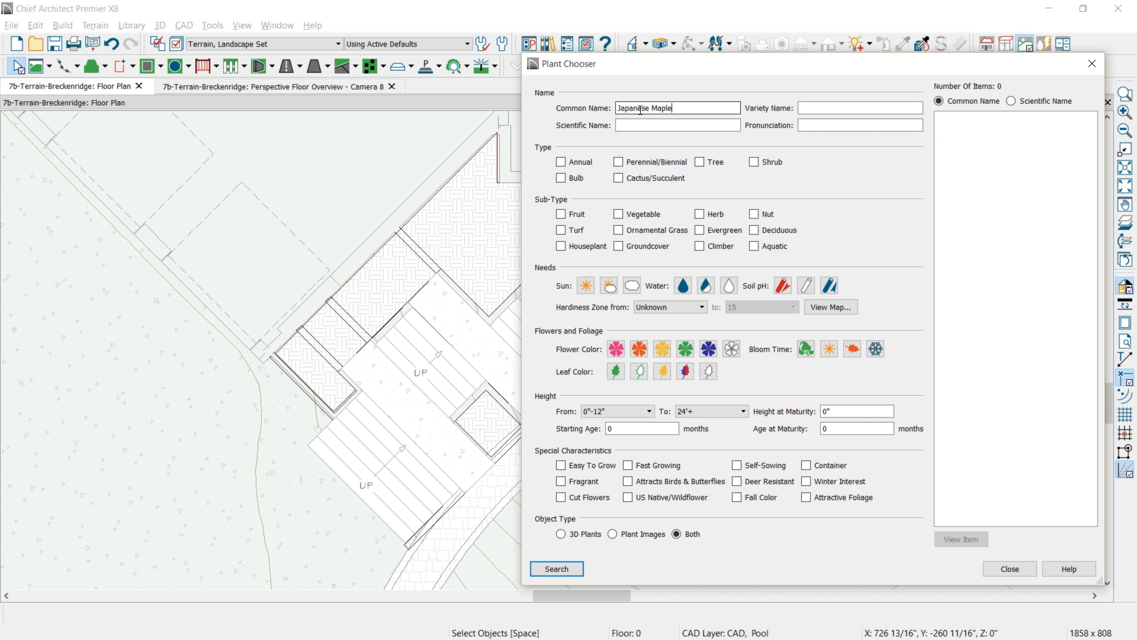
click(556, 569)
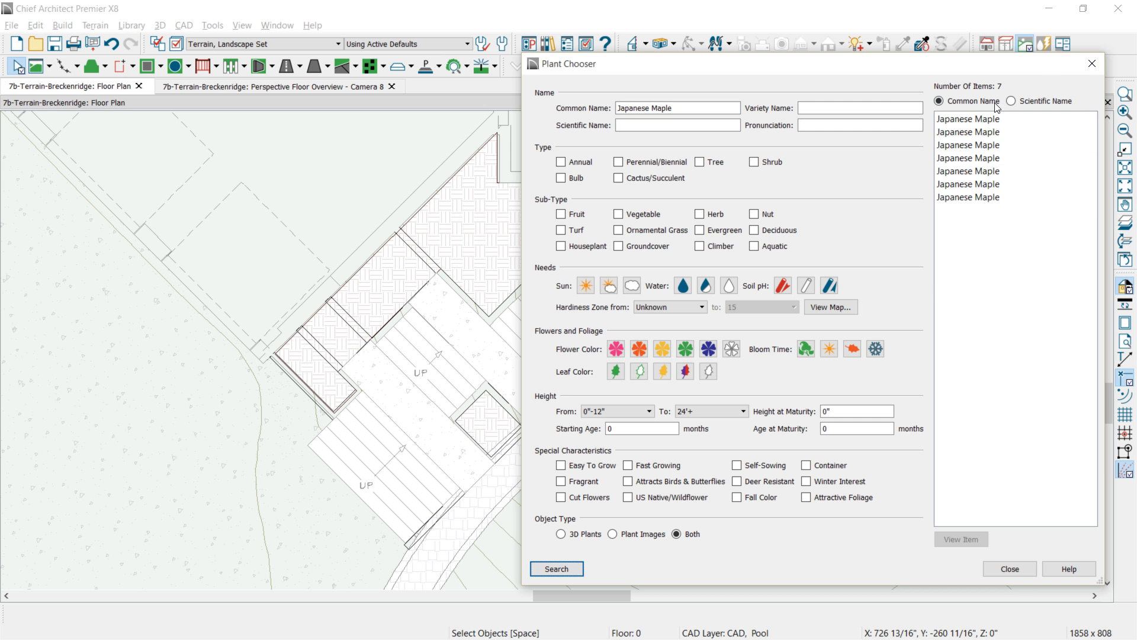
click(973, 121)
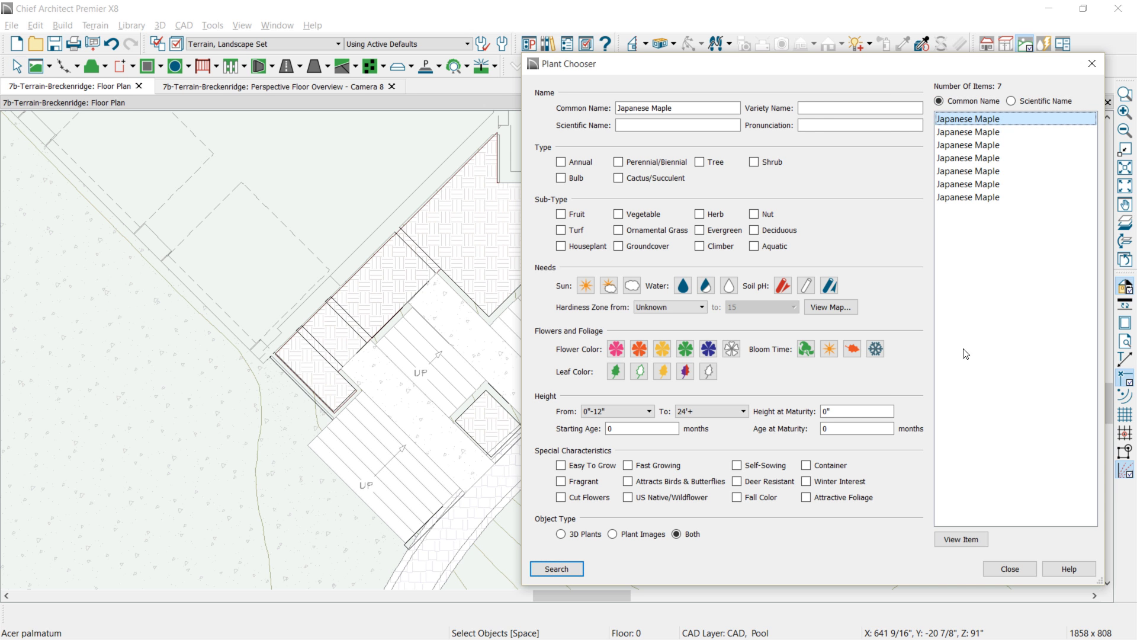
click(960, 539)
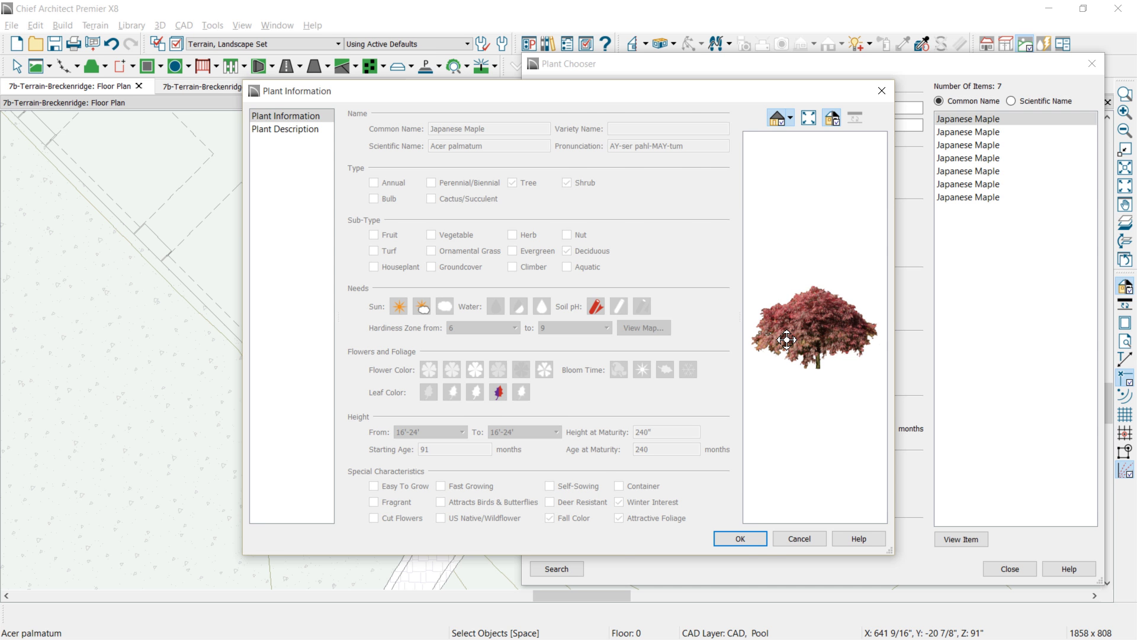
key(Escape)
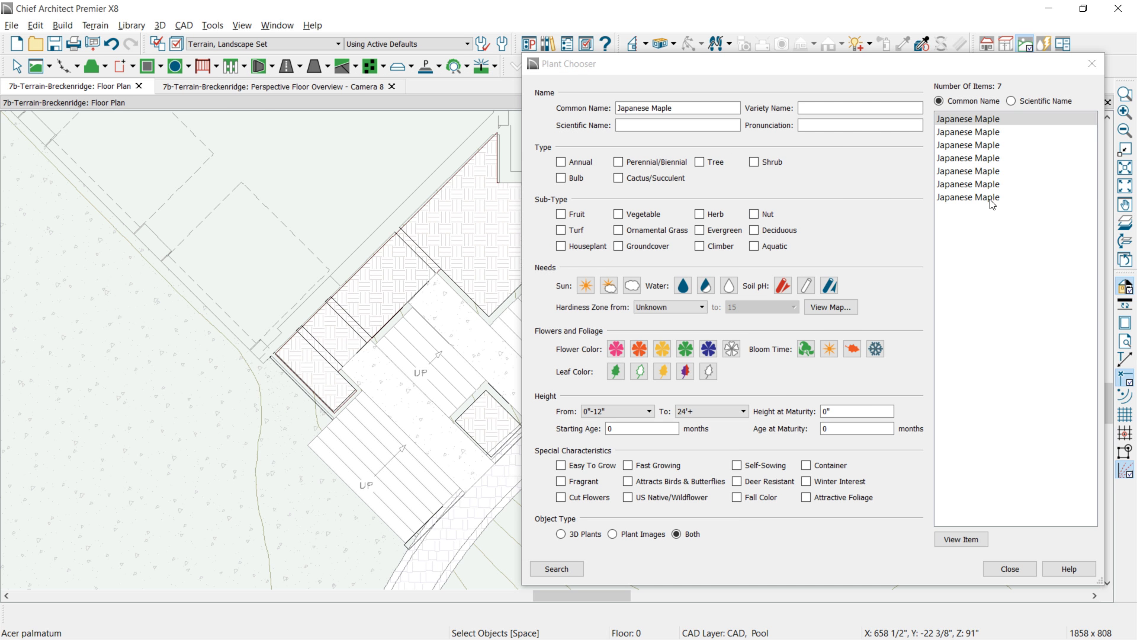
- View the plant information and description of the last Japanese Maple in the list
click(987, 197)
click(954, 540)
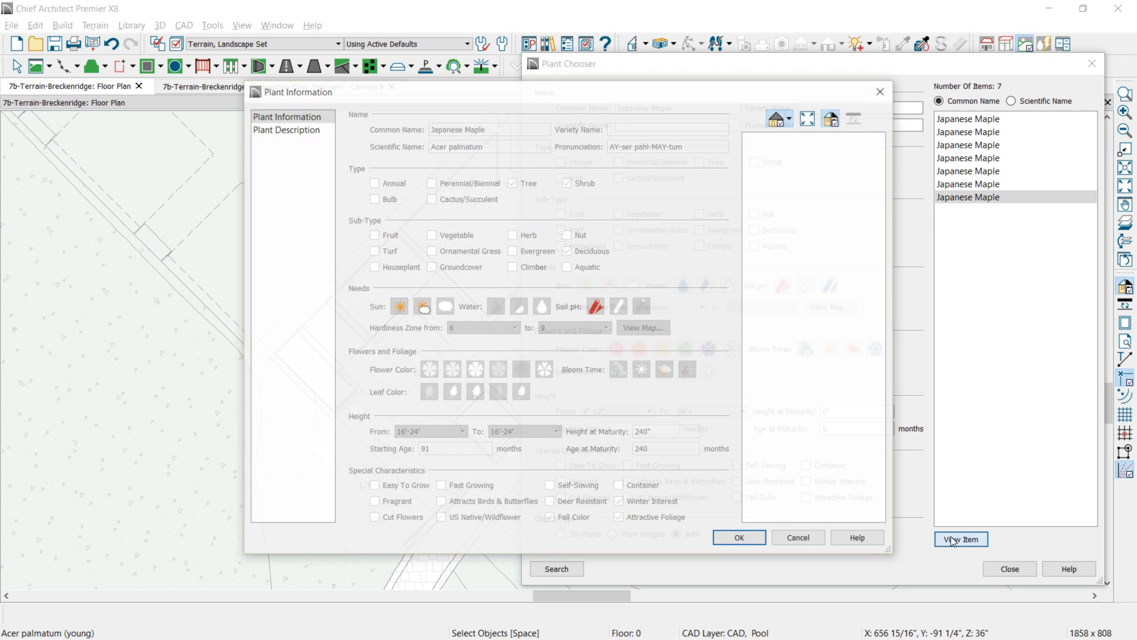
click(295, 129)
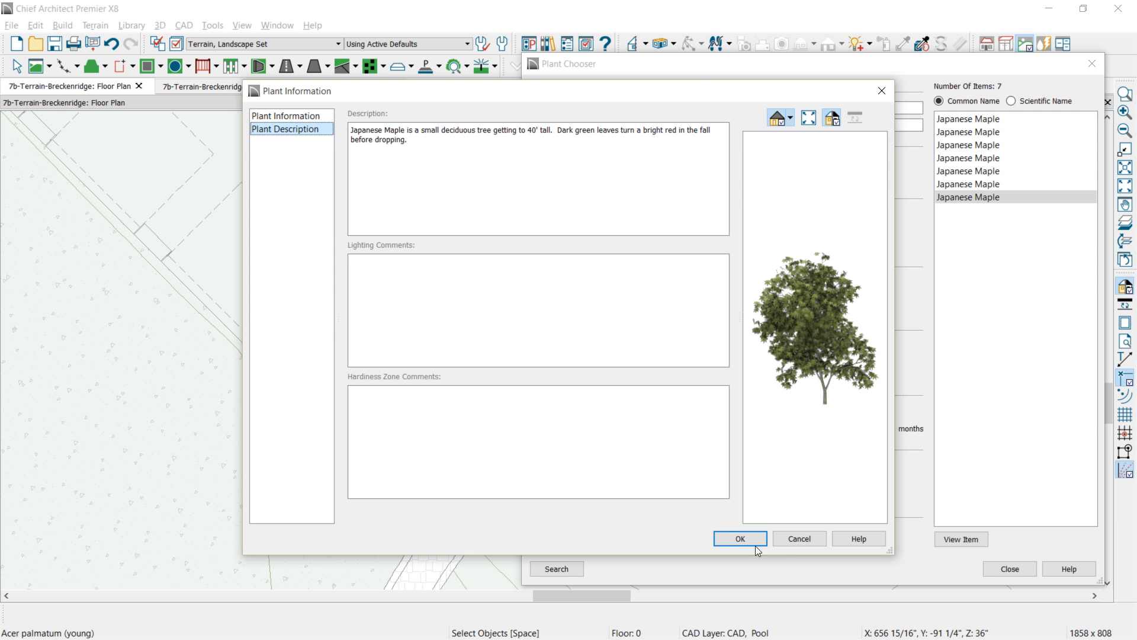
click(798, 540)
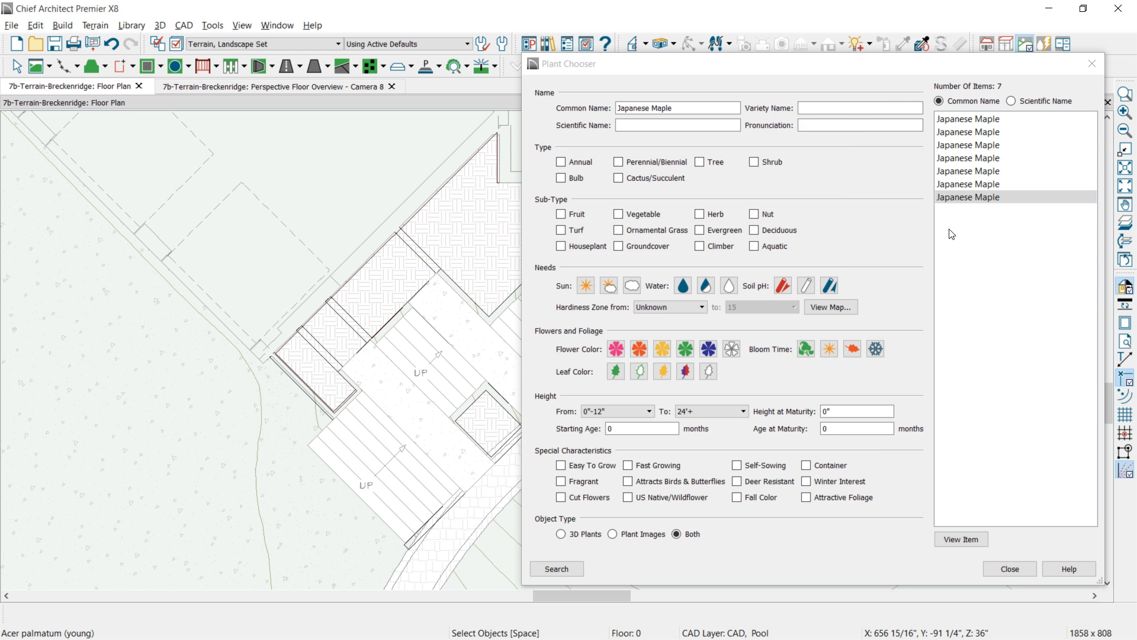
- Place the last listed Japanese Maple in the lowest planting bed and size it 48" high by 36" wide without retaining the aspect ratio
click(961, 203)
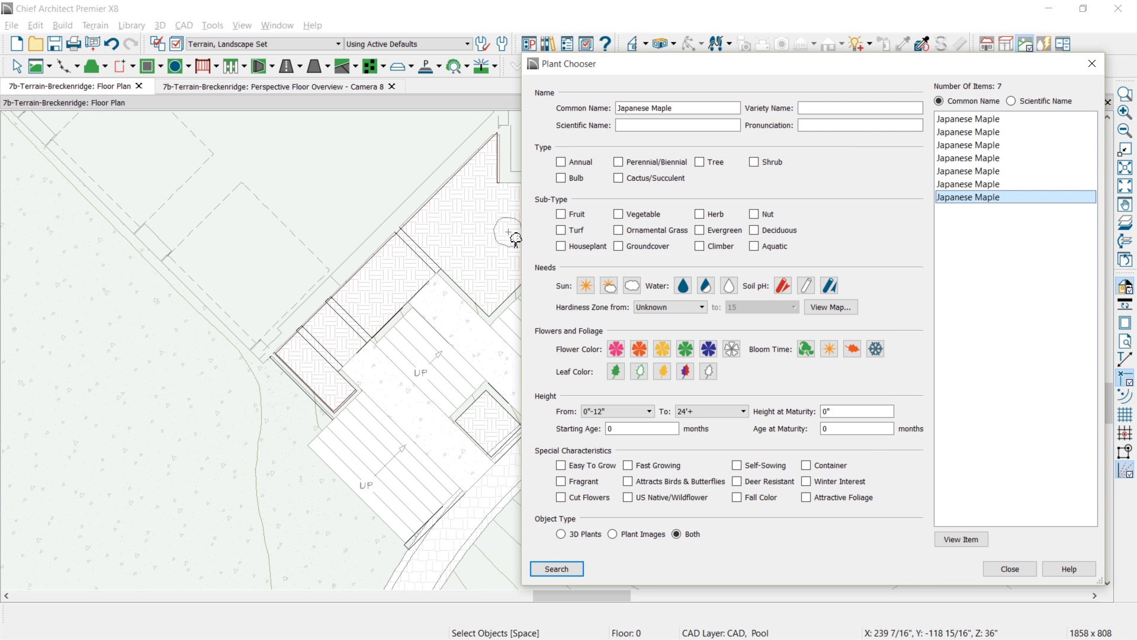
click(304, 370)
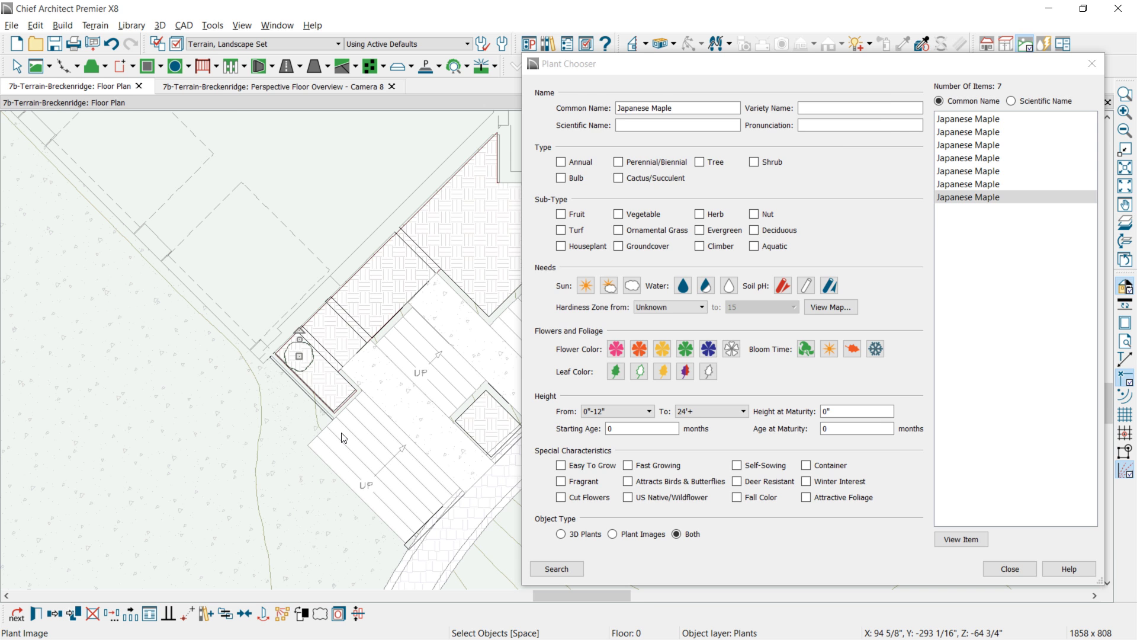
key(ctrl+e)
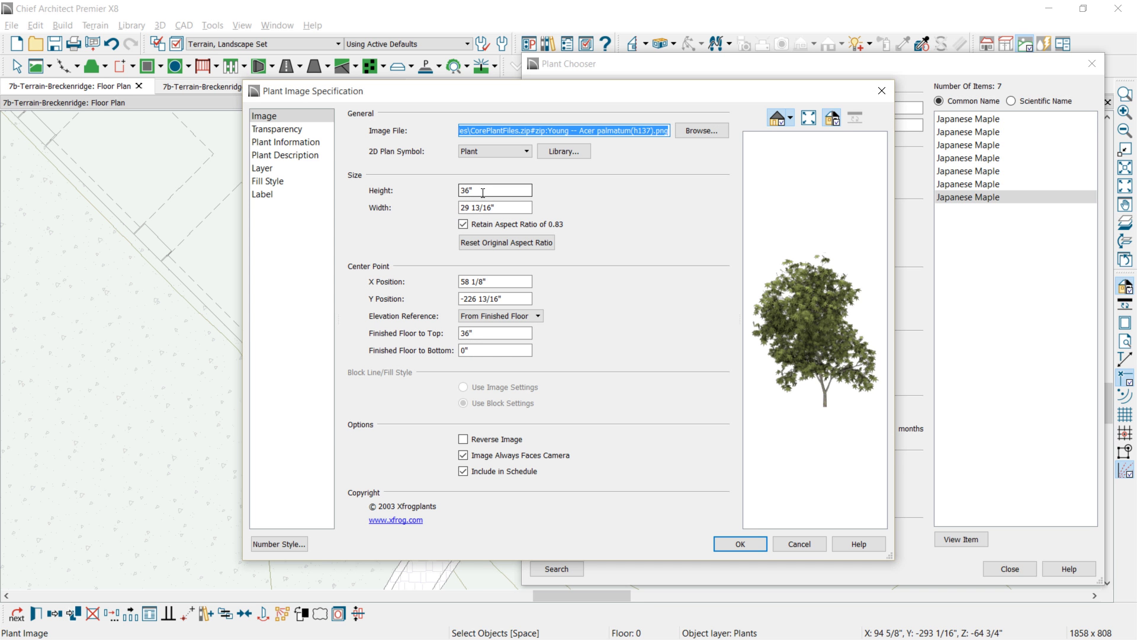
double_click(484, 190)
text(4)
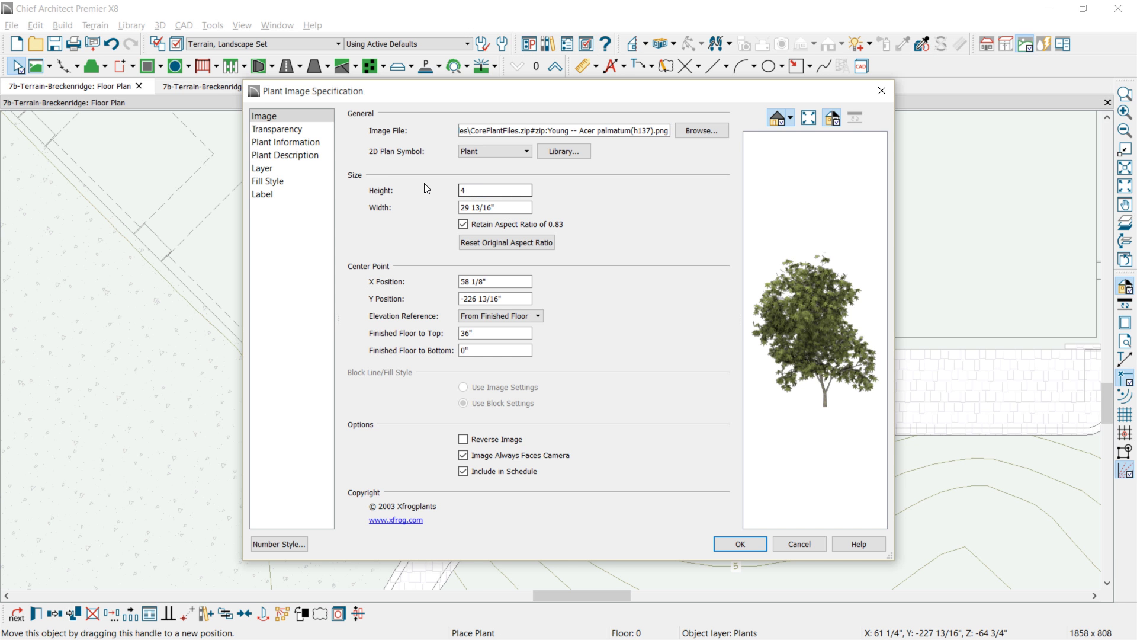
text(8)
key(Tab)
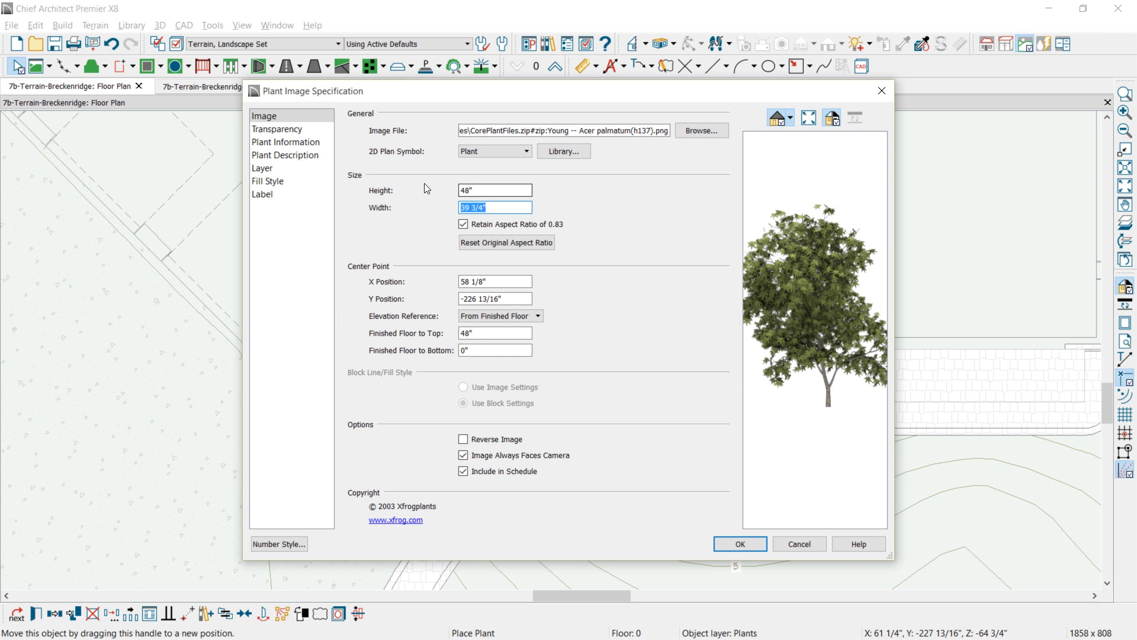
click(464, 226)
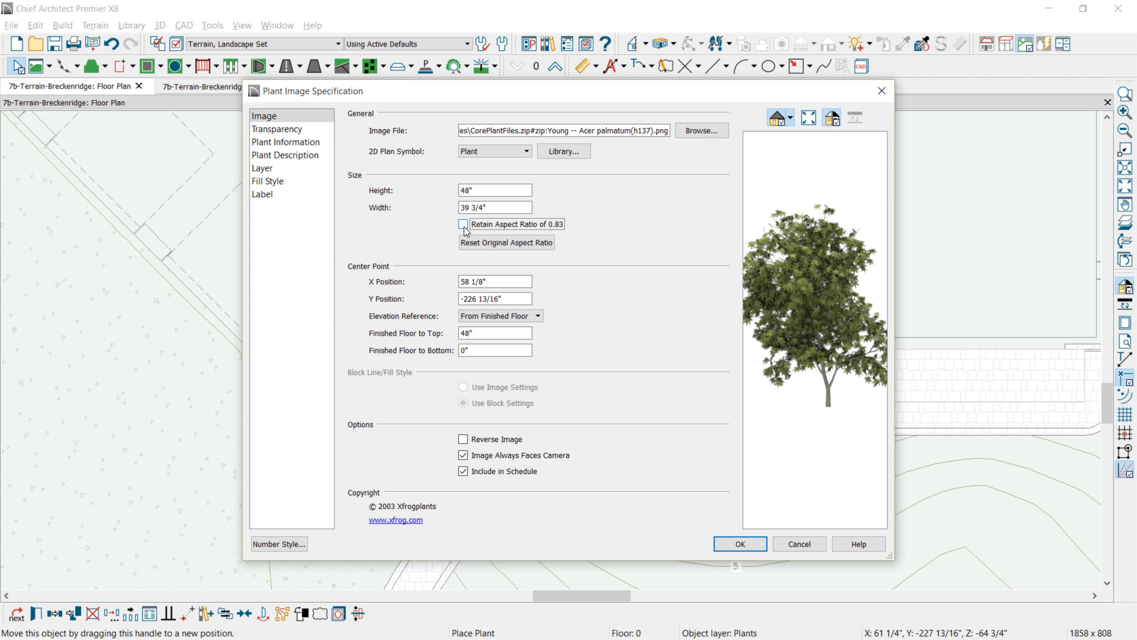
click(453, 207)
text(36)
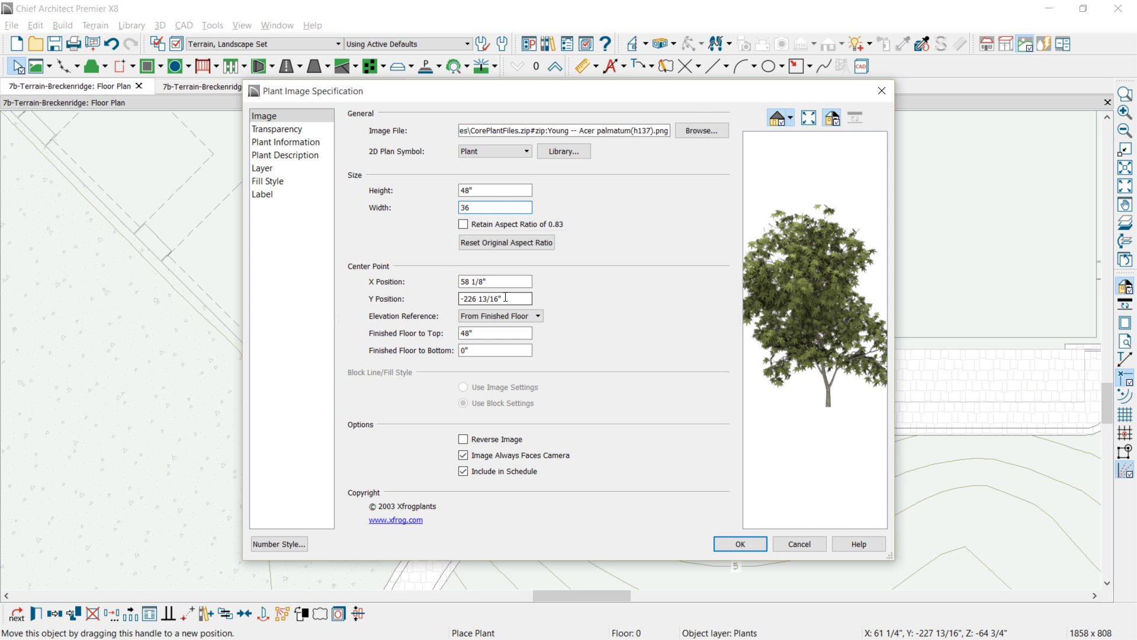
click(718, 541)
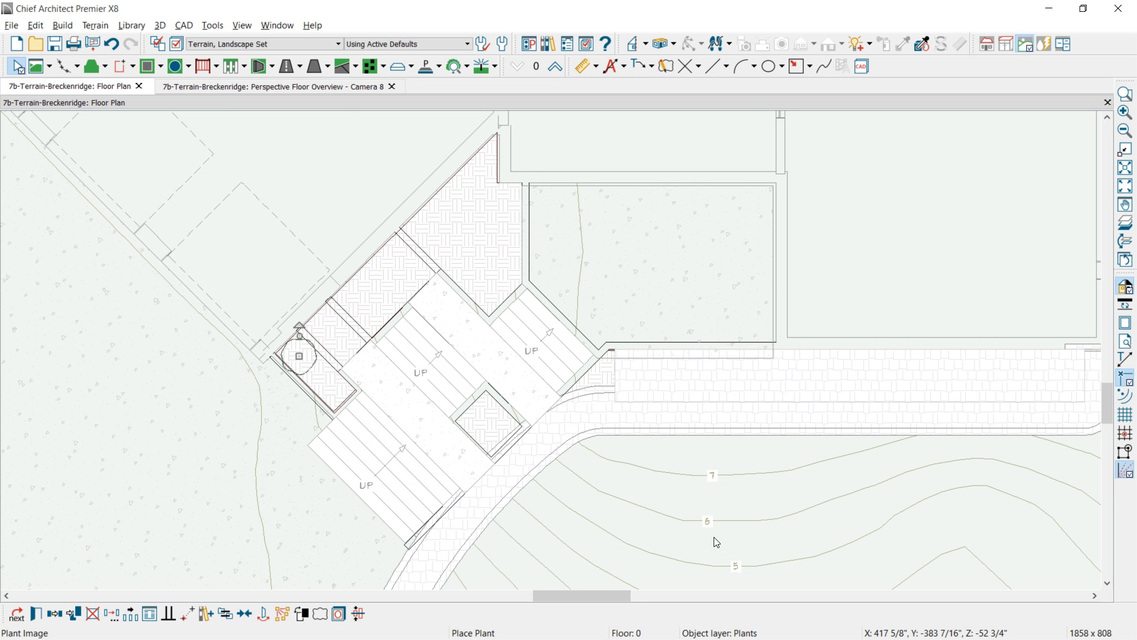
- Examine the placed Japanese Maple beside the garage in the perspective floor overview
click(330, 88)
scroll(457, 355, up, 3)
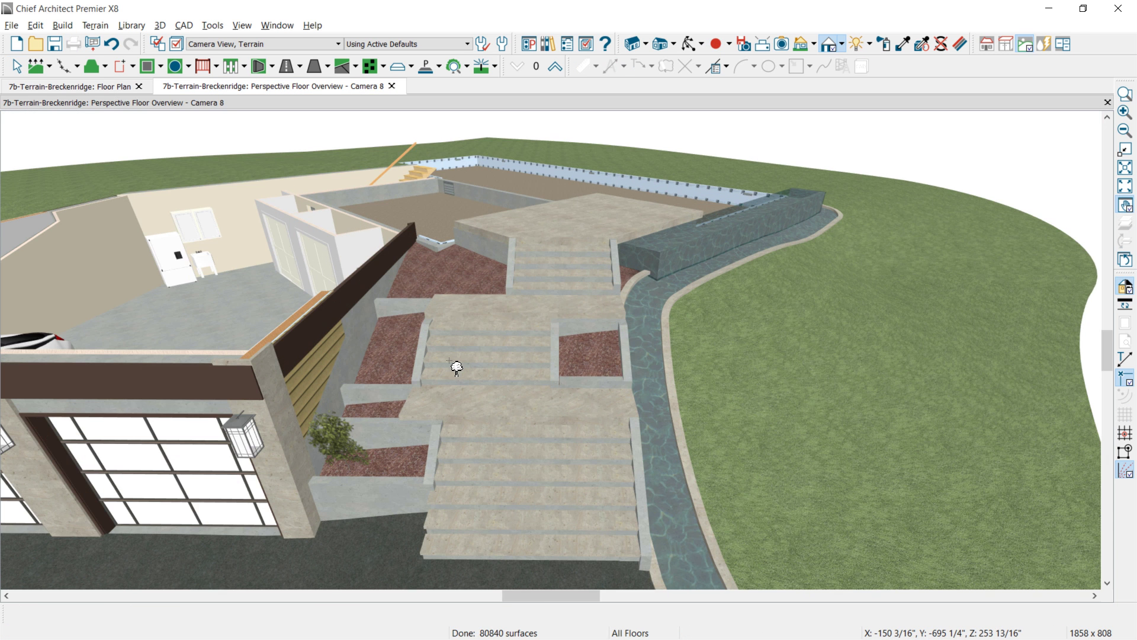
scroll(402, 352, down, 1)
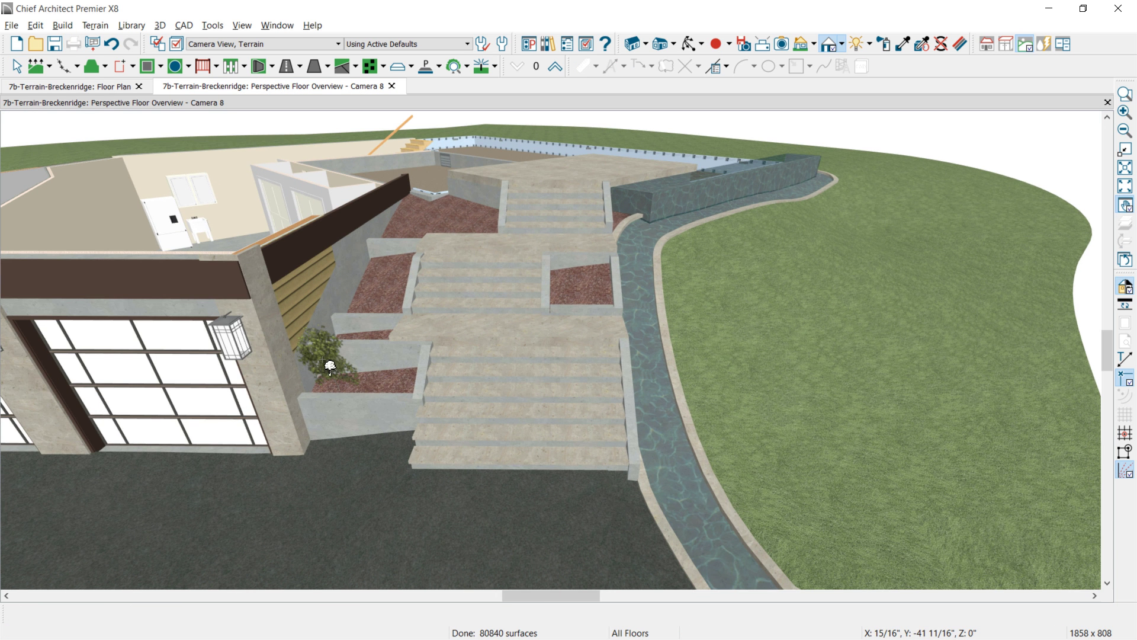
- Return to the floor plan and make multiple copies of the maple across the three lower beds beside the stairs
click(61, 84)
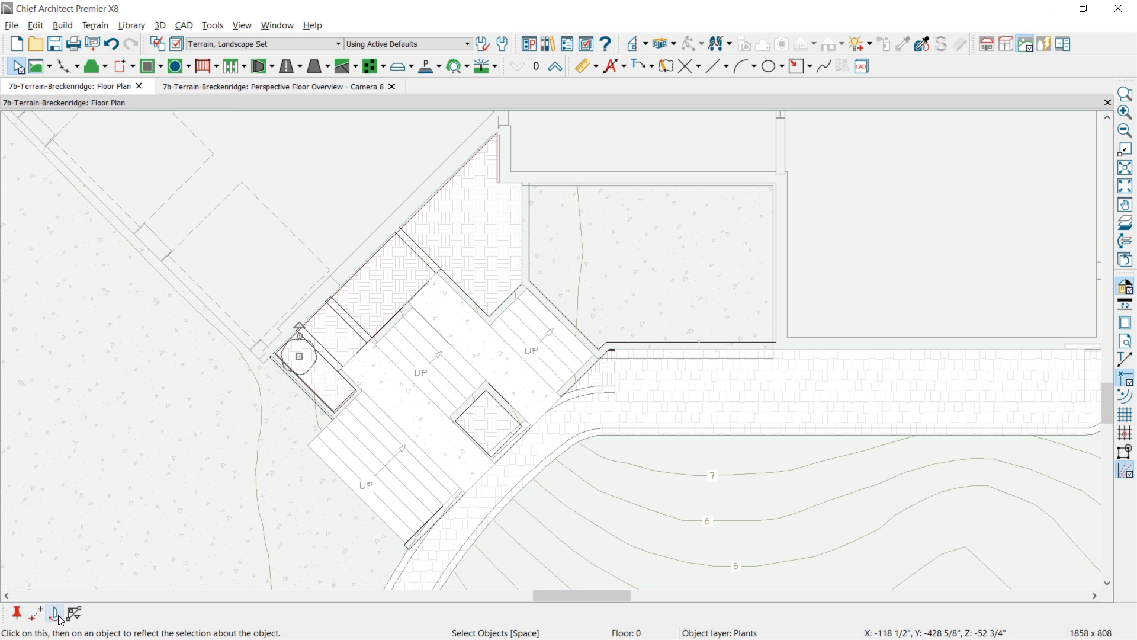
click(16, 613)
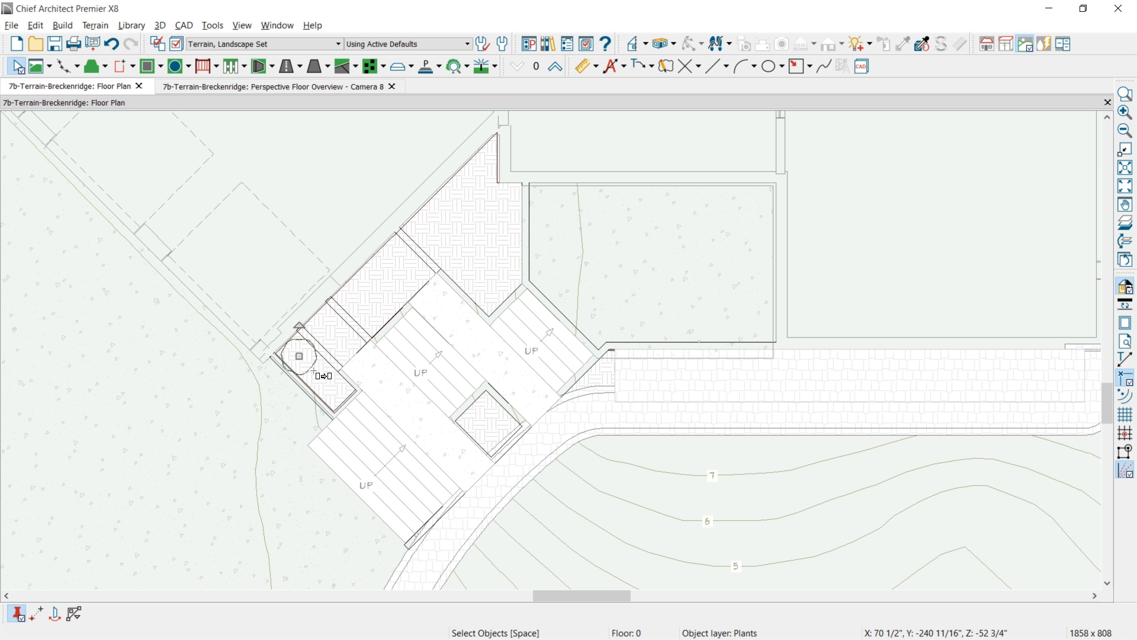
drag(300, 356, 379, 284)
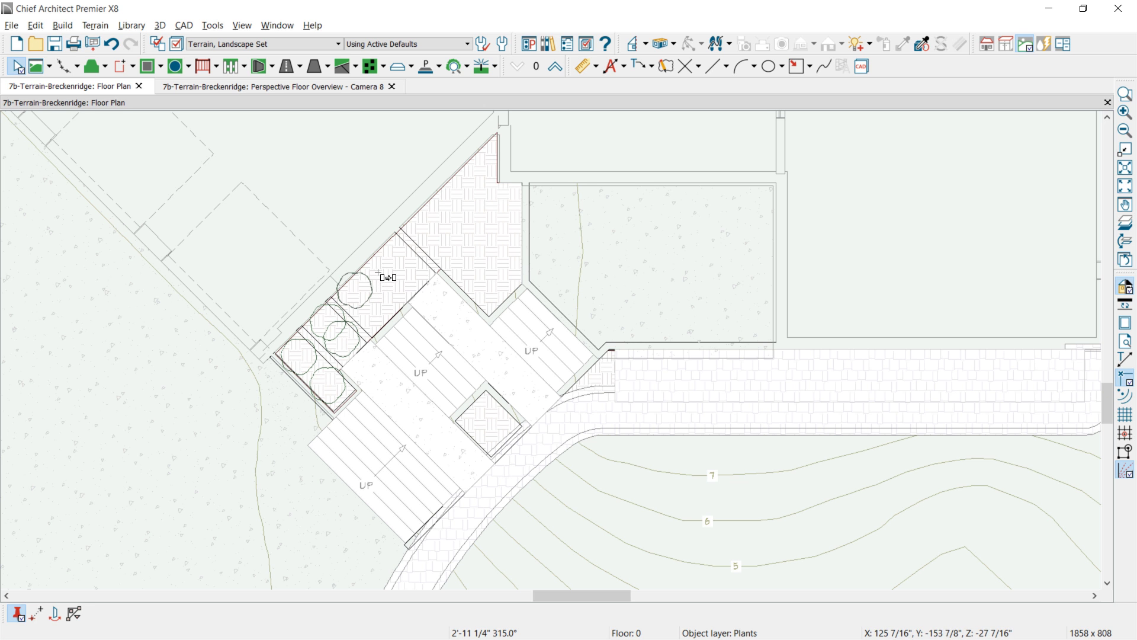
click(381, 308)
click(416, 268)
click(394, 243)
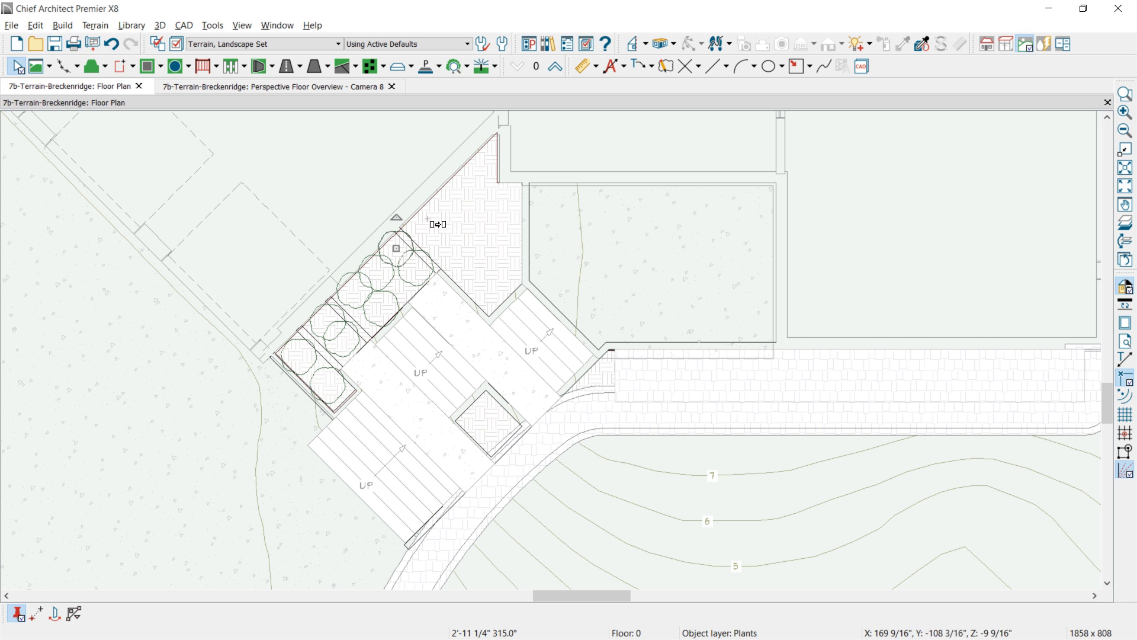
- Fill the large upper triangular planting bed with further copies of the Japanese Maple
click(457, 208)
click(481, 179)
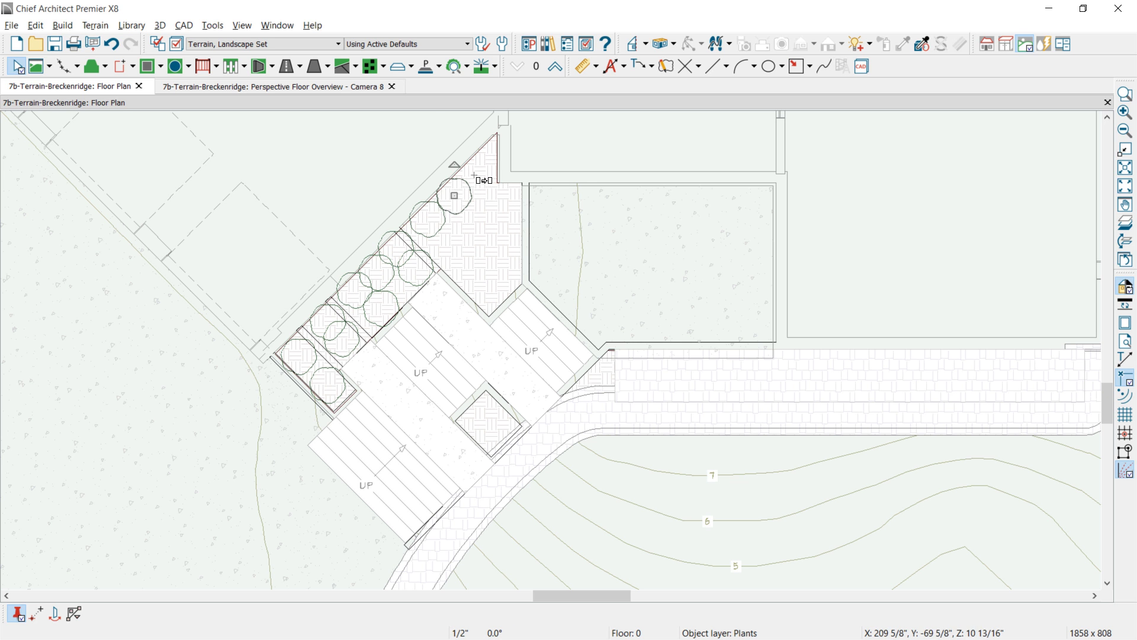
click(499, 195)
click(505, 193)
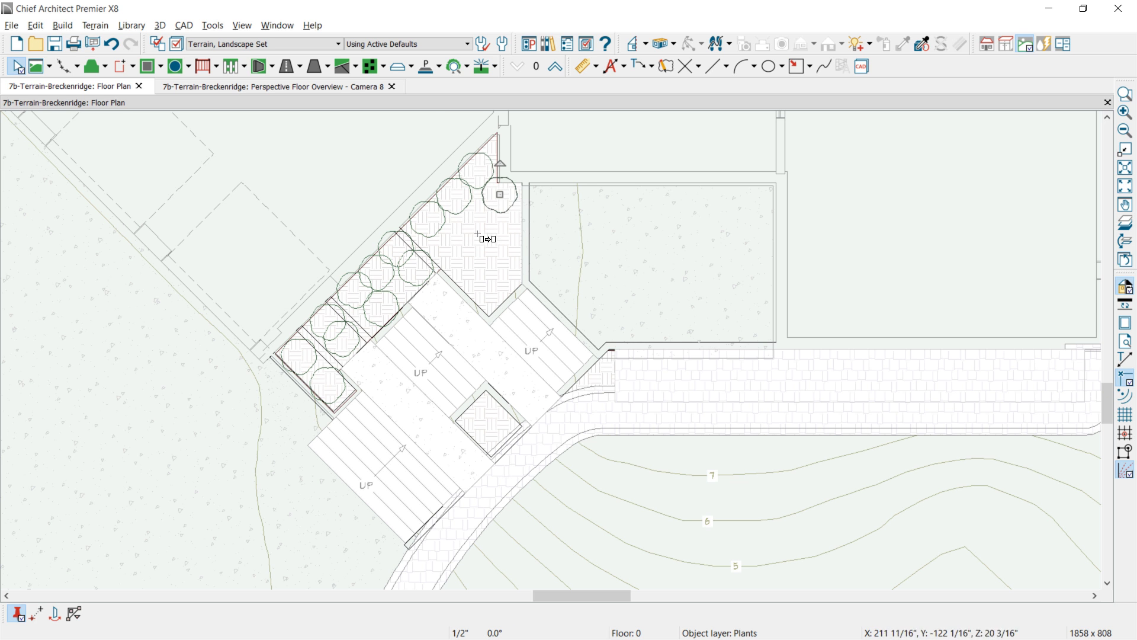
click(471, 213)
click(507, 226)
click(457, 239)
click(484, 245)
click(506, 269)
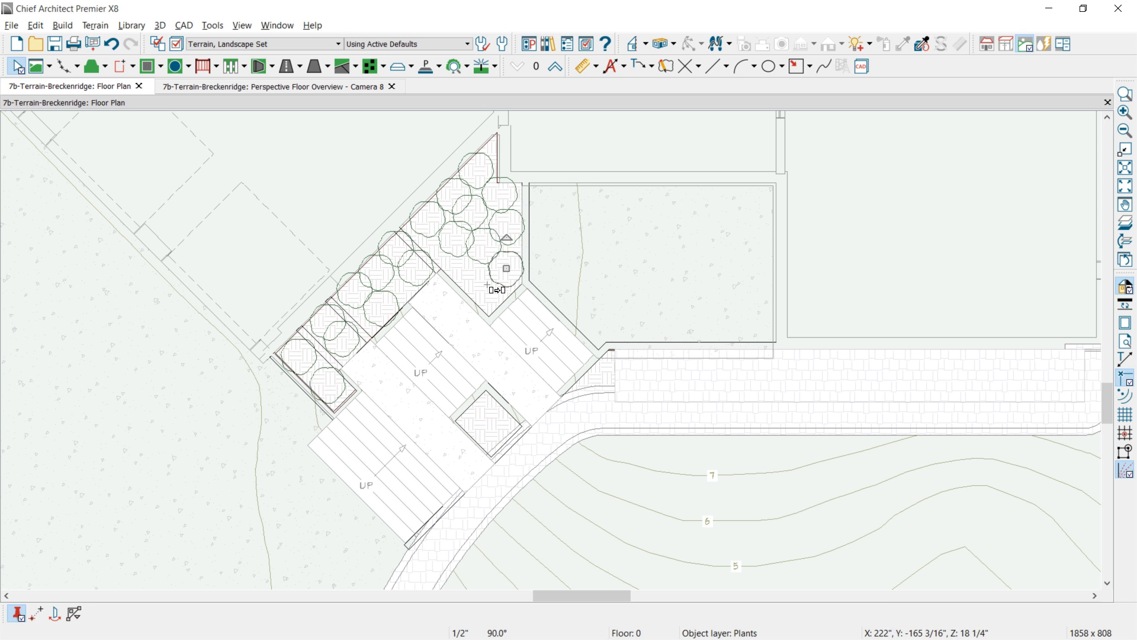
click(465, 265)
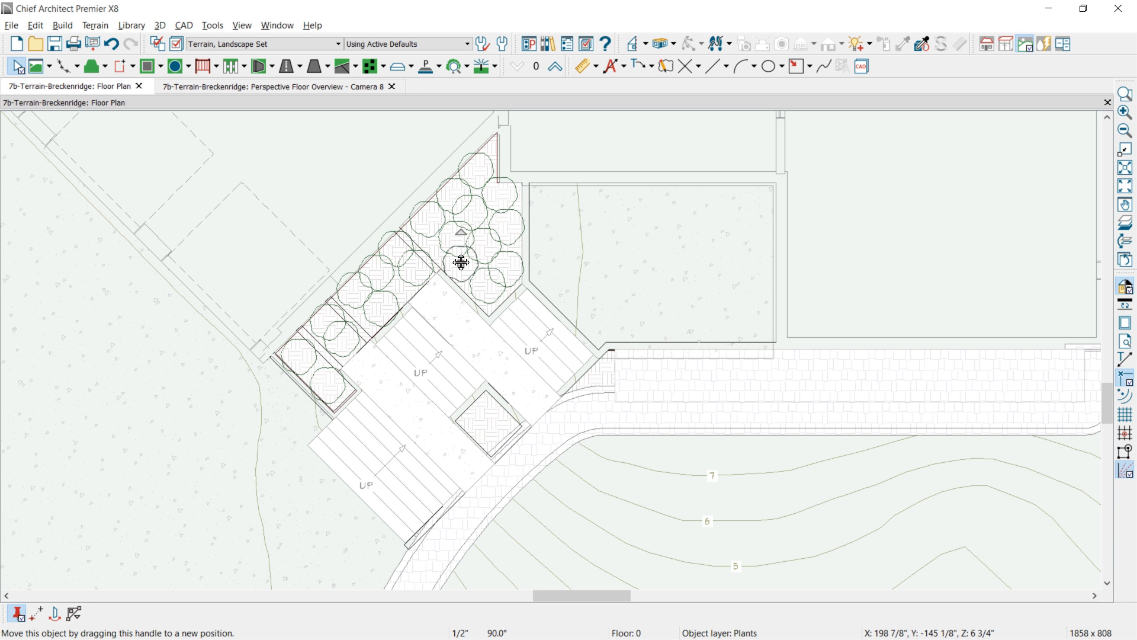
- Check the copied maples in the perspective floor overview and nudge the one nearest the stairs in the lowest bed
click(339, 86)
key(Escape)
click(439, 200)
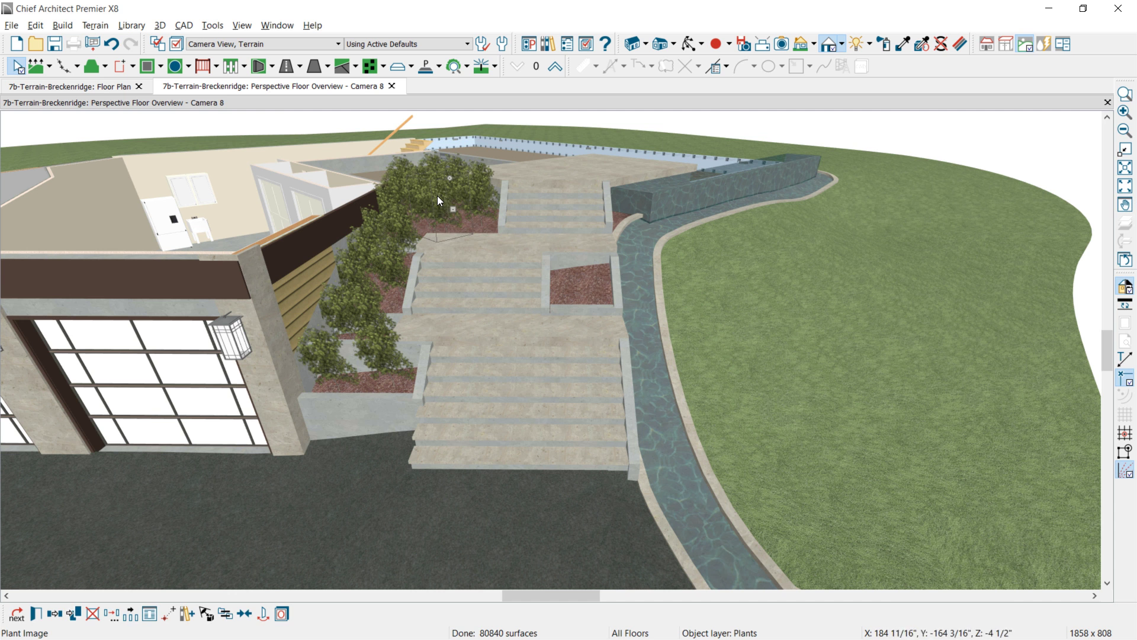
drag(450, 177, 450, 171)
drag(395, 227, 380, 203)
click(380, 359)
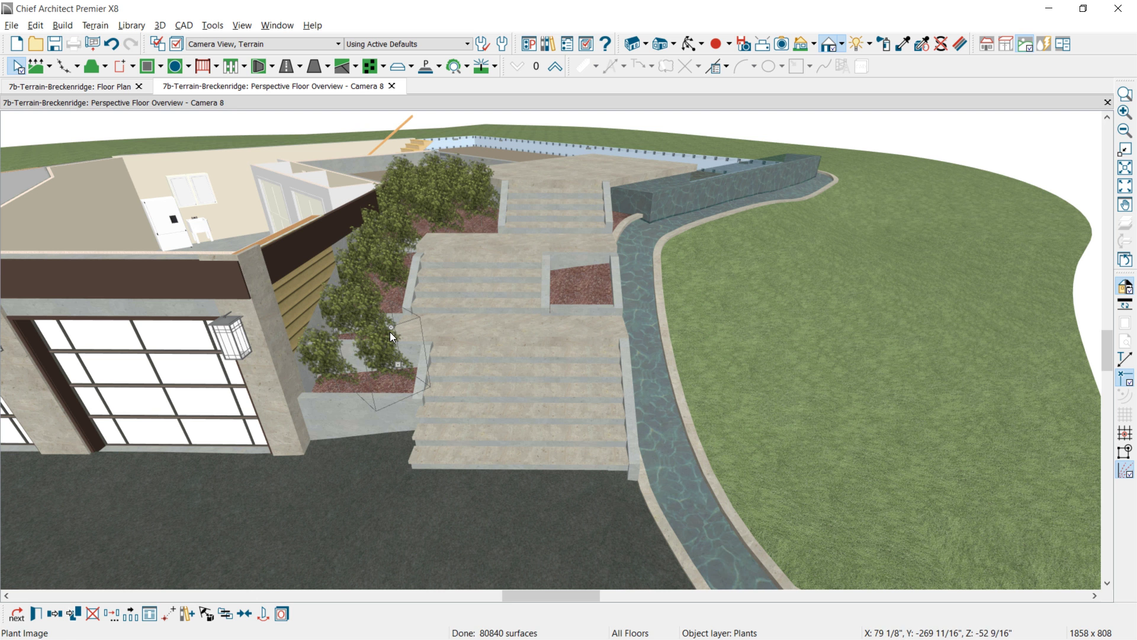
drag(391, 327, 389, 321)
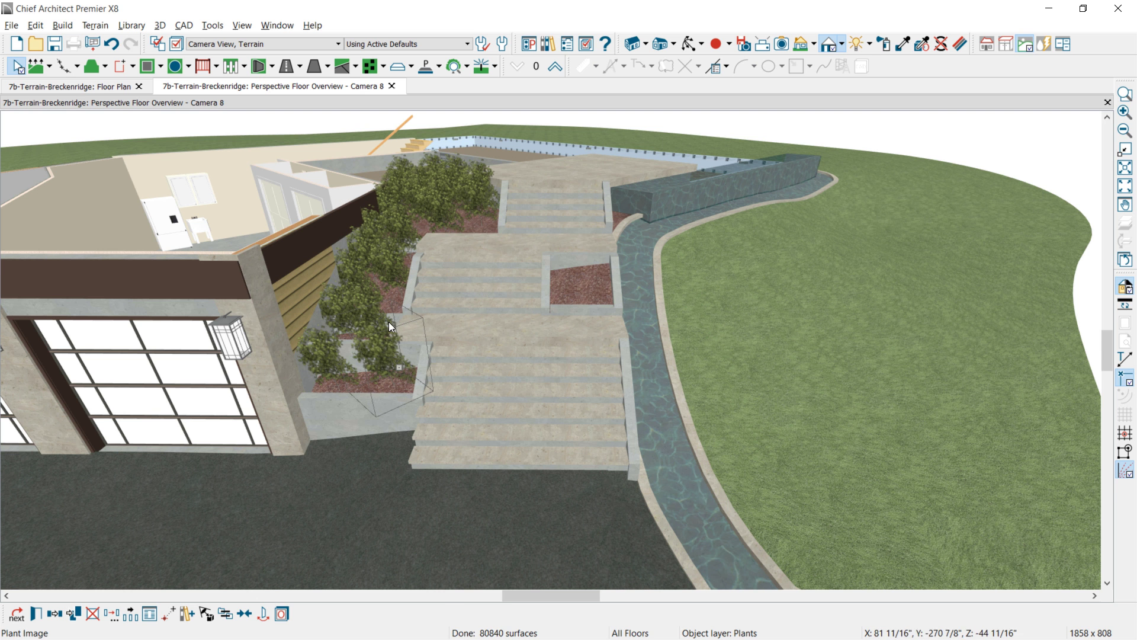
- Search the Plant Chooser for the common name rose and view the plant information of the first Kerria, Japanese Rose
click(58, 86)
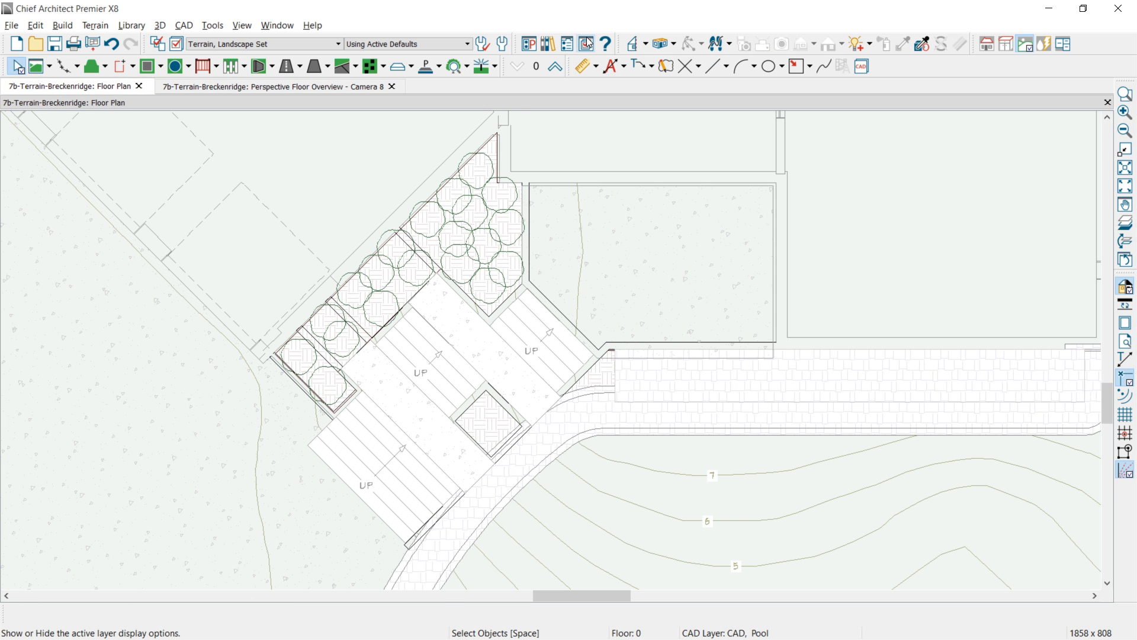
click(455, 66)
click(654, 108)
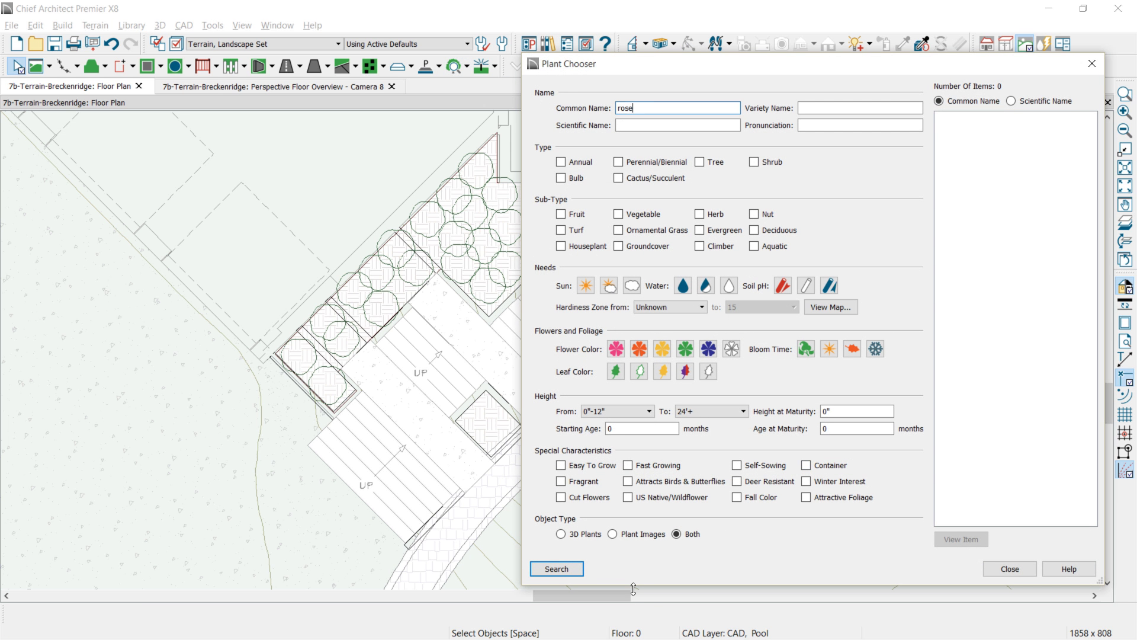
click(576, 570)
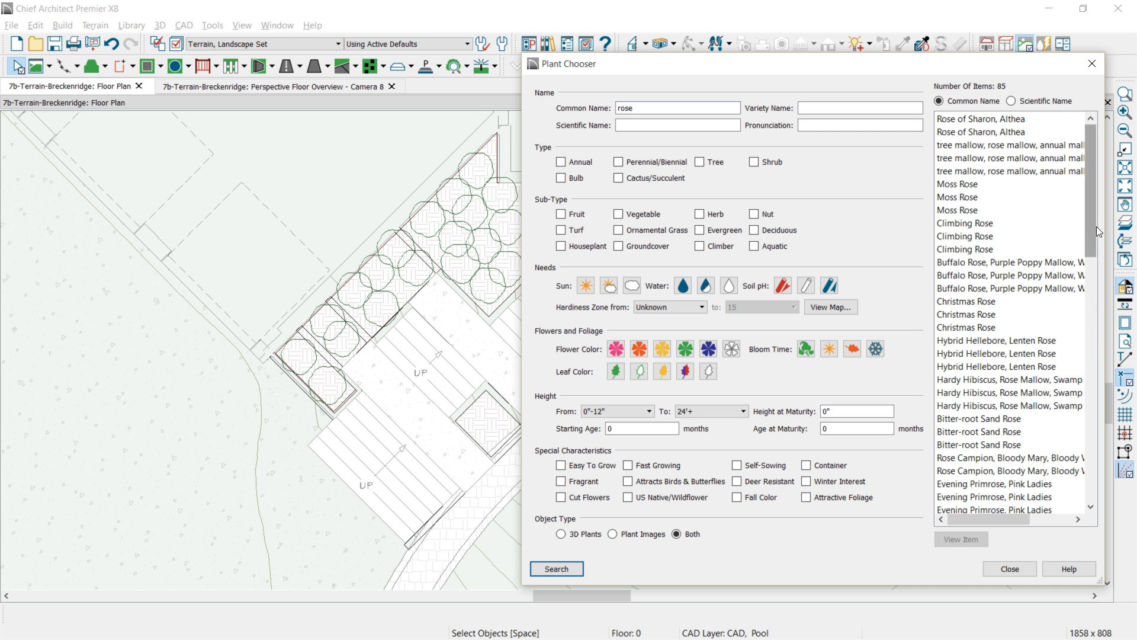
scroll(1009, 397, down, 7)
click(1006, 407)
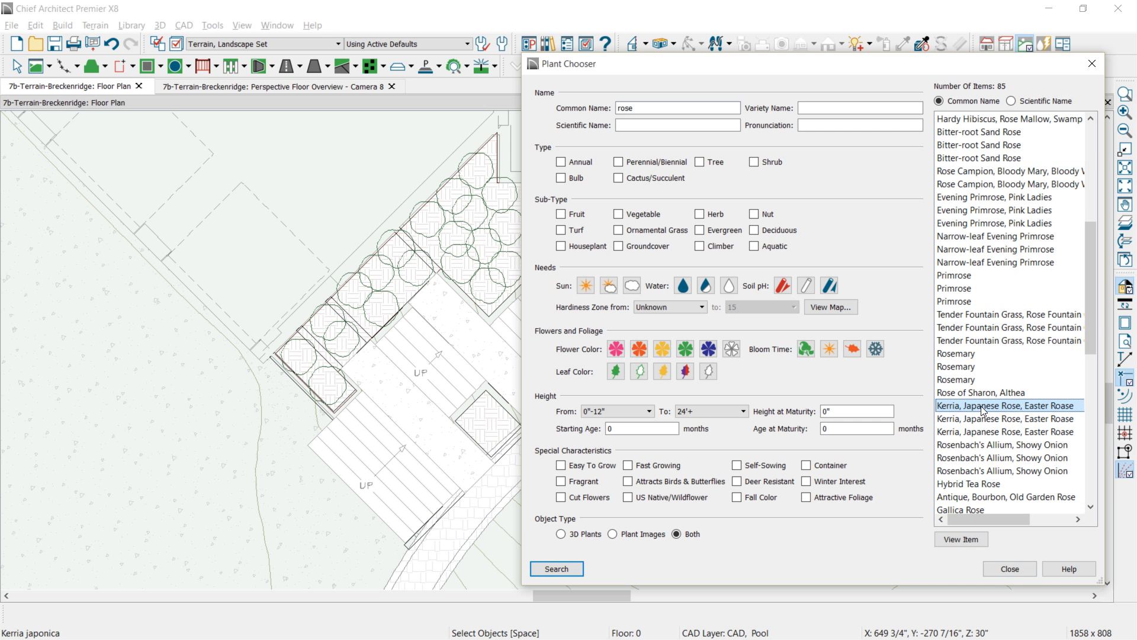
click(961, 539)
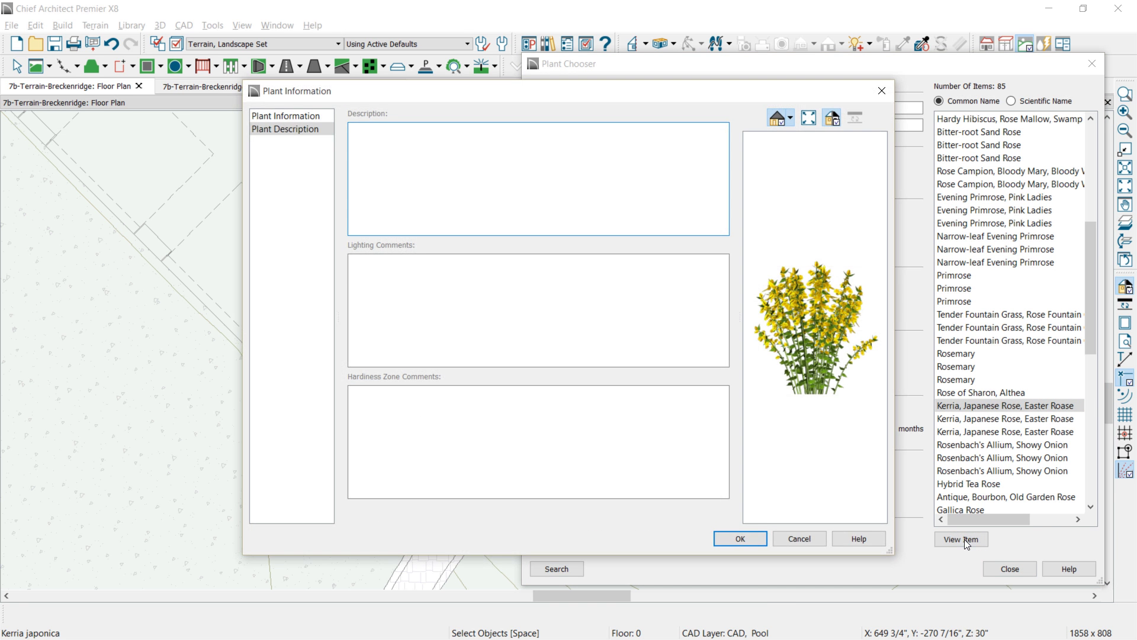
click(749, 540)
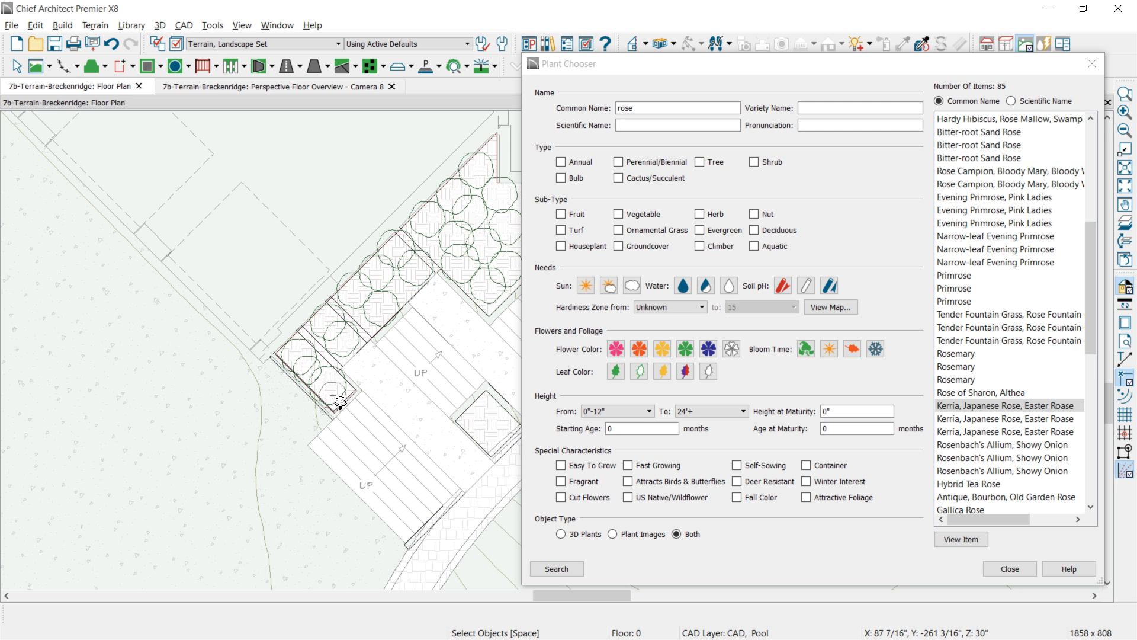
- Place Kerria, Japanese Rose plants among the maples in the planting beds beside the stairs
click(341, 347)
click(358, 314)
click(398, 285)
middle_drag(439, 237, 358, 278)
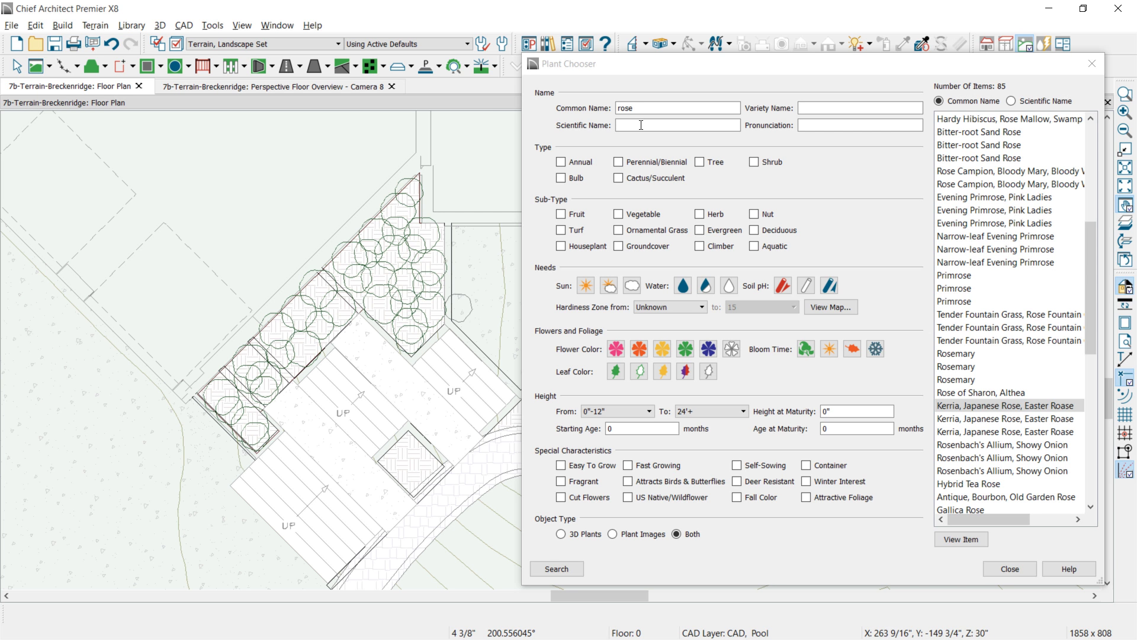
- Search the Plant Chooser for the common name Wyoming and view the first Wyoming Indian Paintbrush's plant information
drag(643, 109, 600, 113)
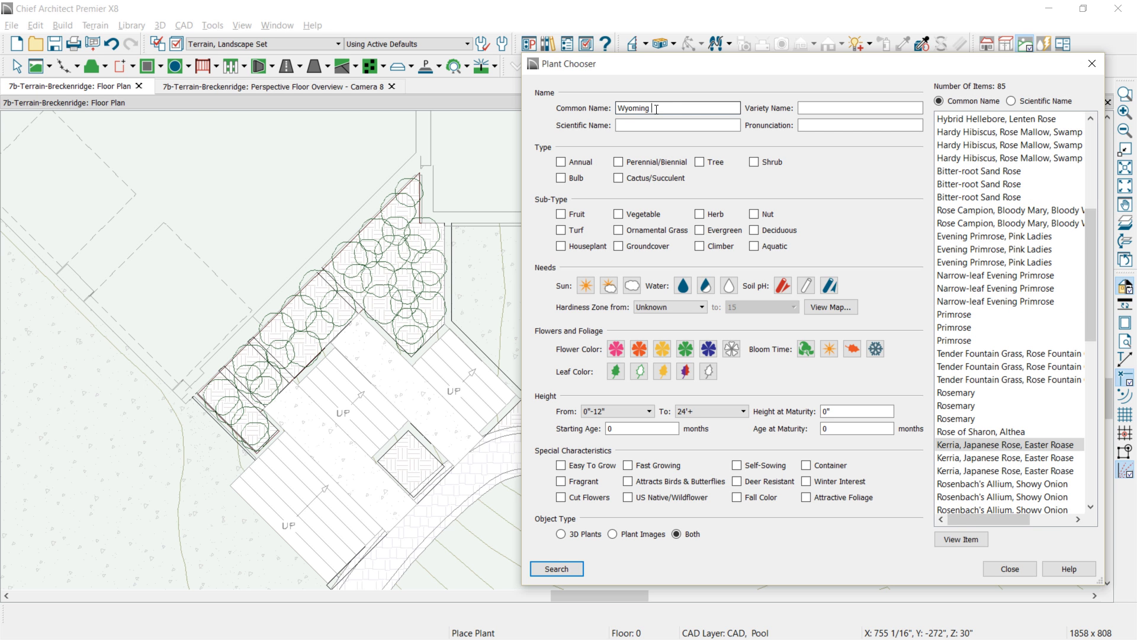
text(Wyoming)
click(551, 570)
click(955, 120)
click(956, 539)
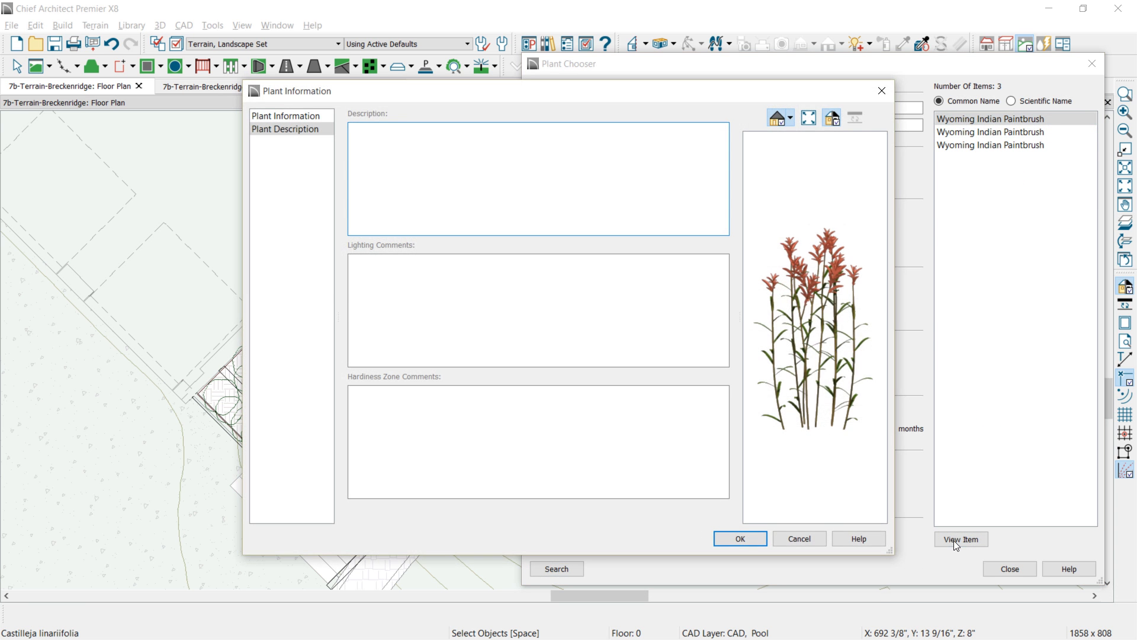
click(741, 538)
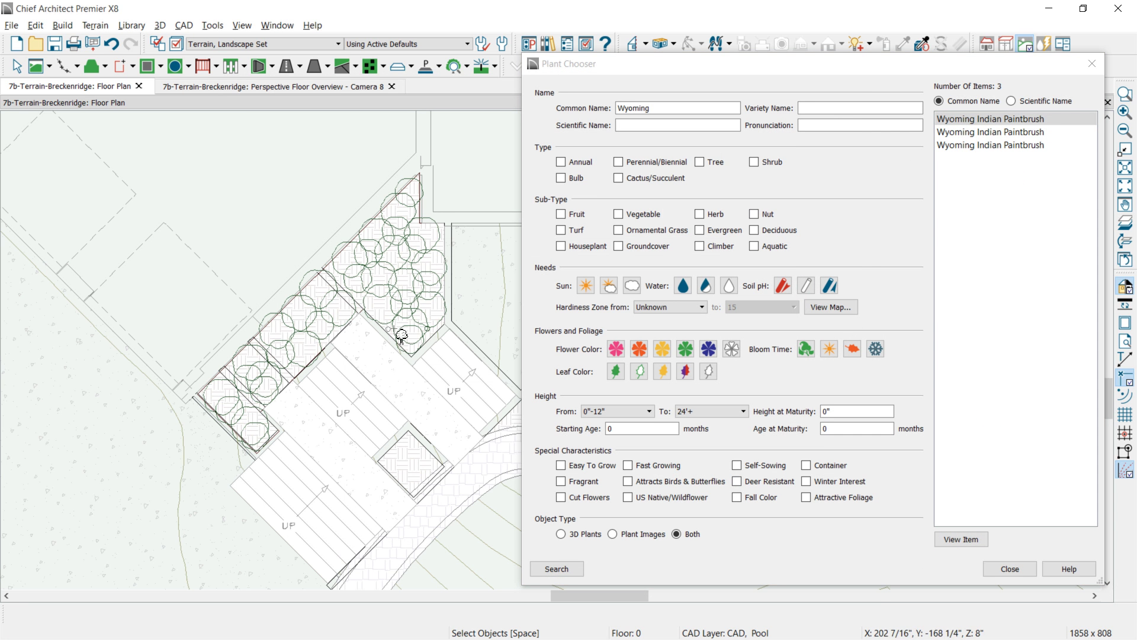
- Place a Wyoming Indian Paintbrush near the stair-side corner of the upper planting bed and change its height
scroll(435, 338, up, 1)
click(435, 336)
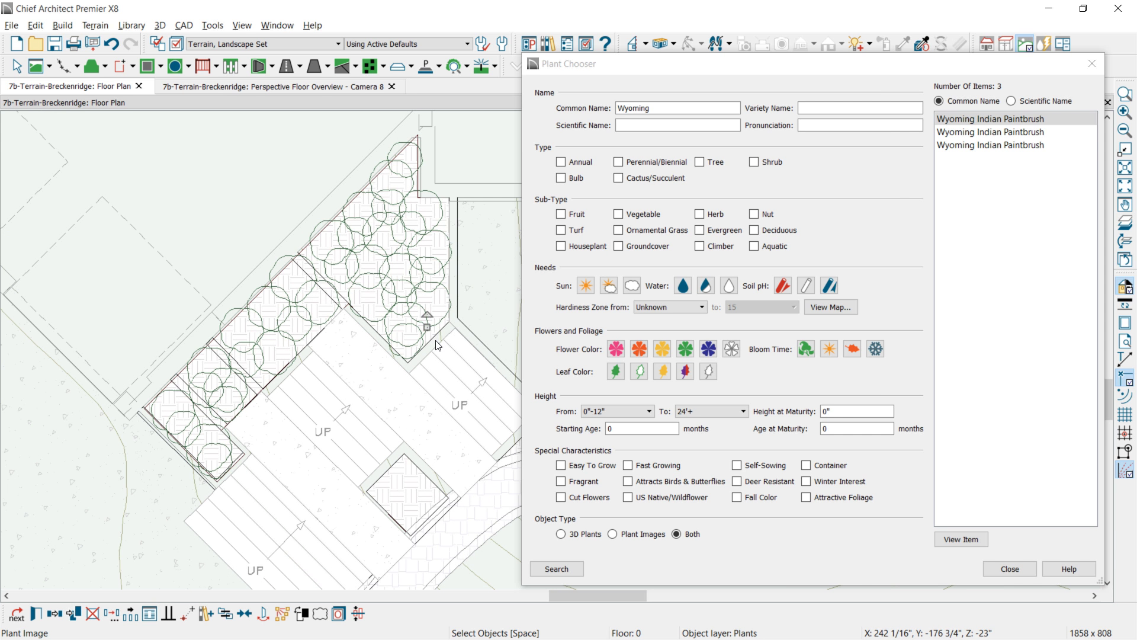
double_click(438, 345)
double_click(462, 191)
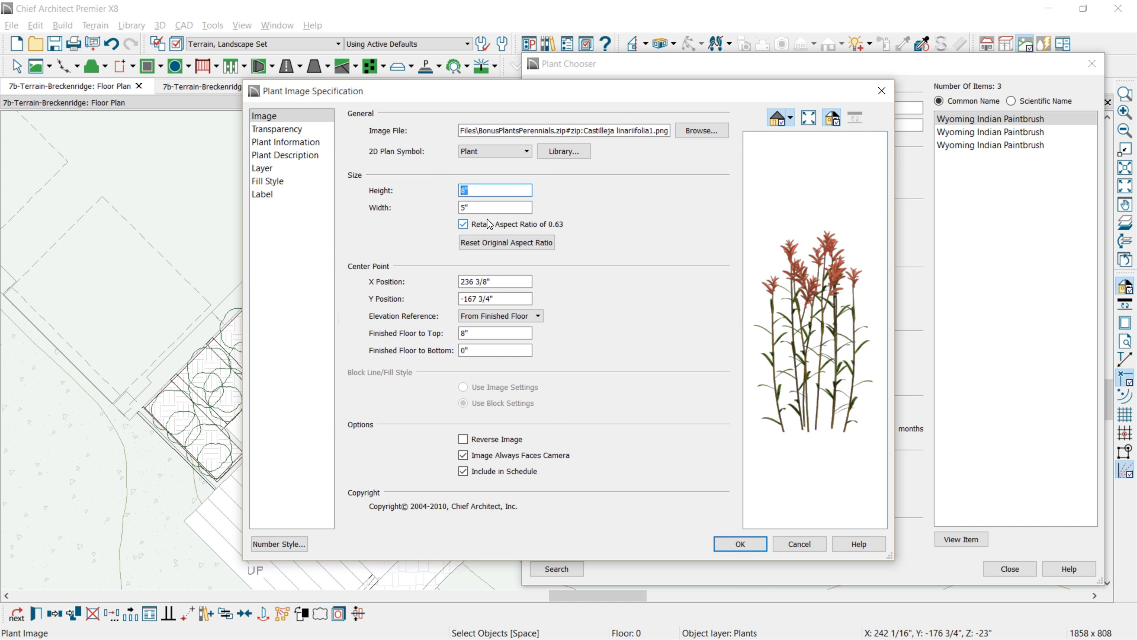
key(Tab)
key(Return)
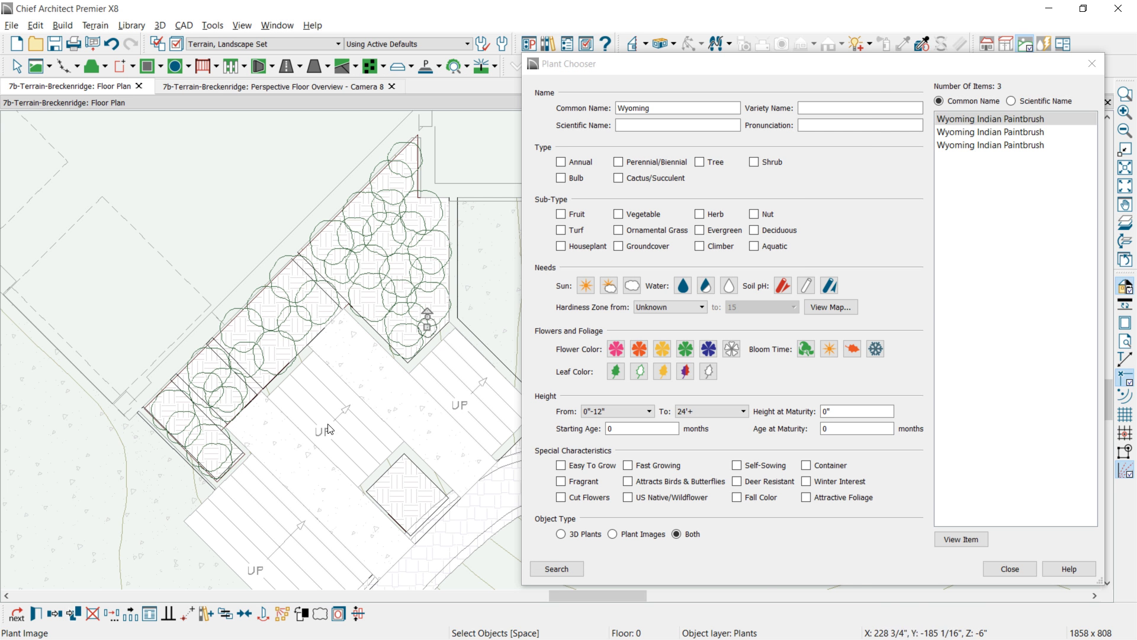
- Copy the Wyoming Indian Paintbrush to several spots throughout the planting beds beside the stairs and close the Plant Chooser
click(53, 617)
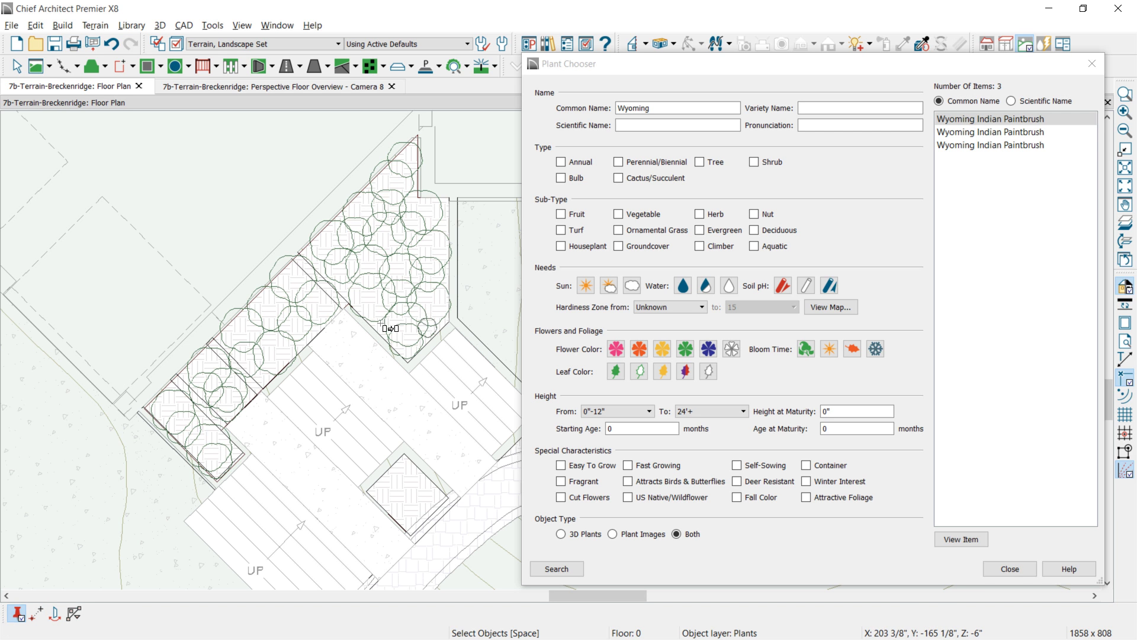
click(392, 253)
click(403, 249)
click(442, 221)
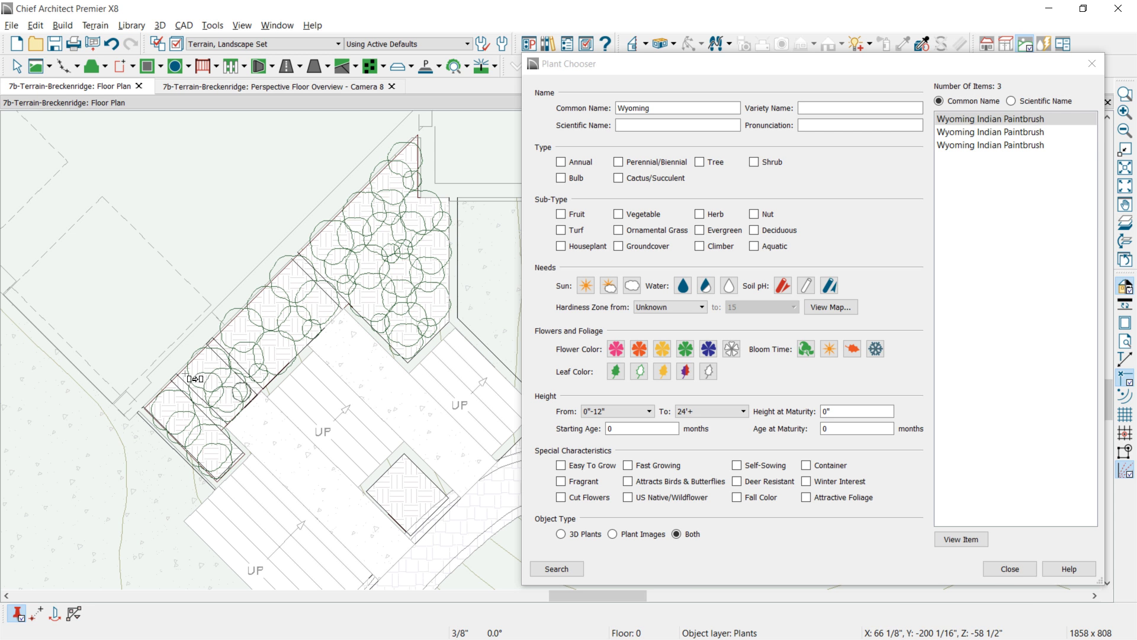
click(199, 416)
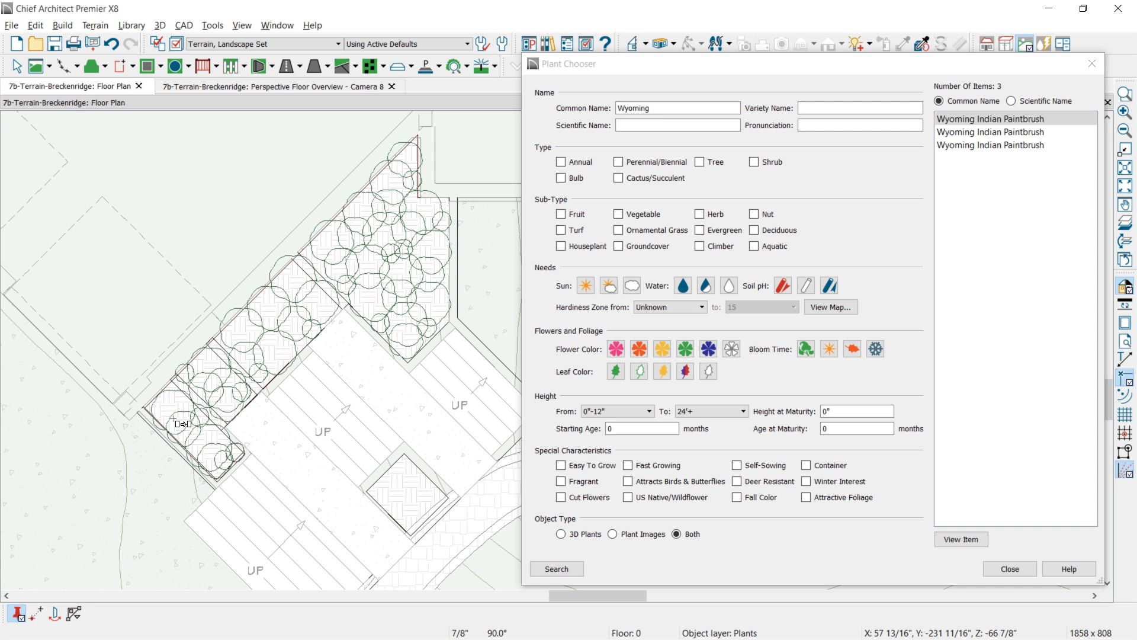
click(298, 86)
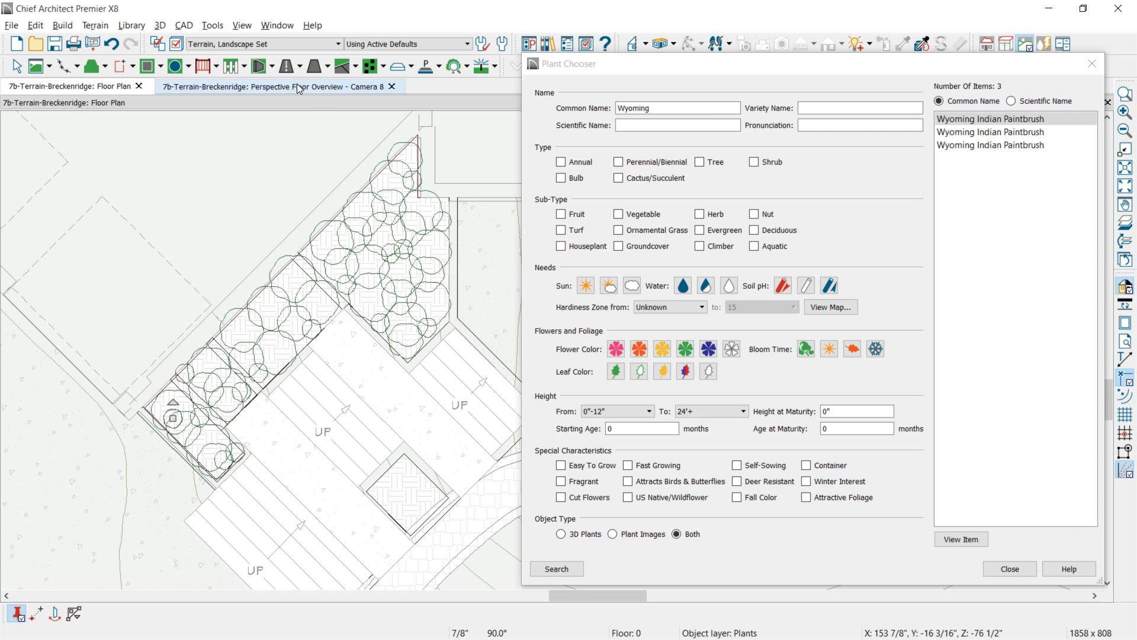
click(1091, 64)
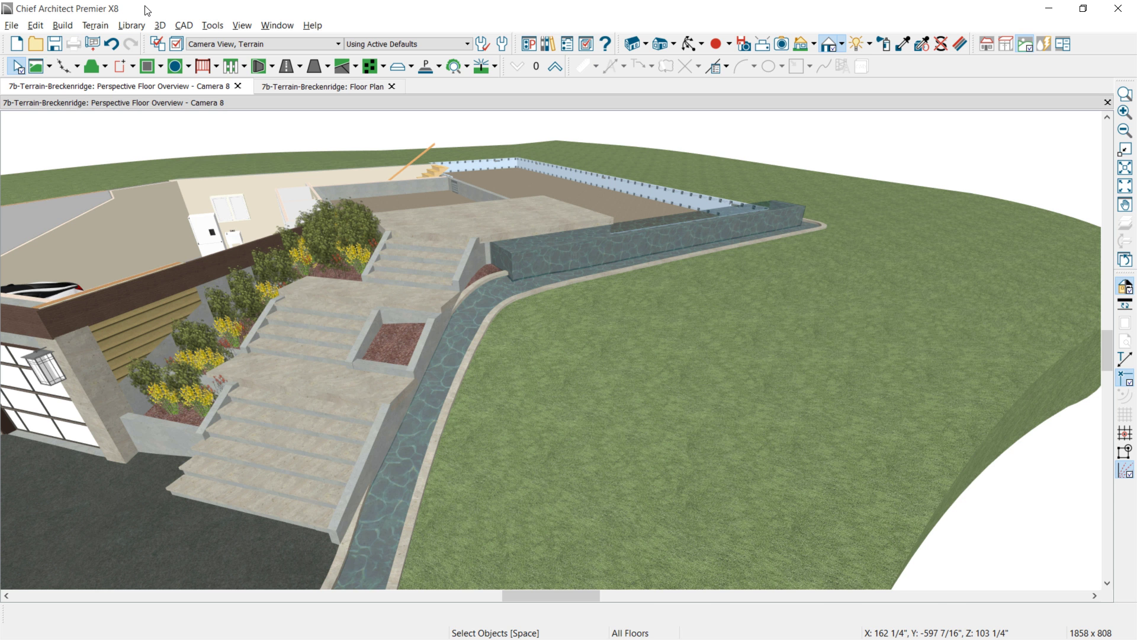
- Place the library blocks LandscapeBed-front1 and LandscapeBed-front2 from Breckenridge Landscaping on the floor plan's lawn near the stairs
click(309, 88)
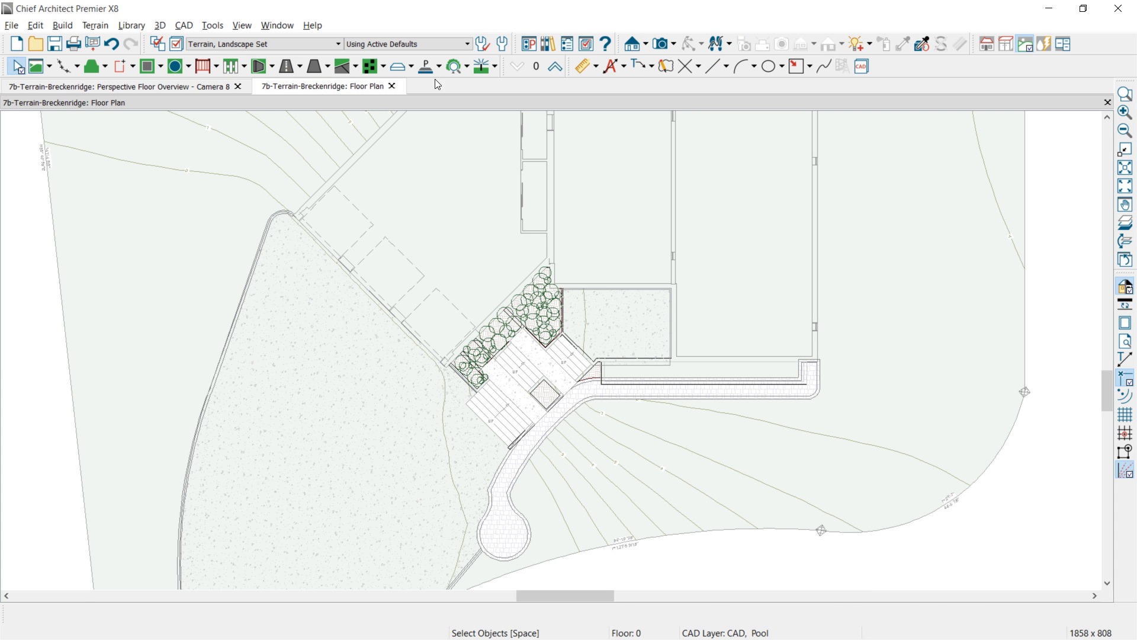
click(546, 45)
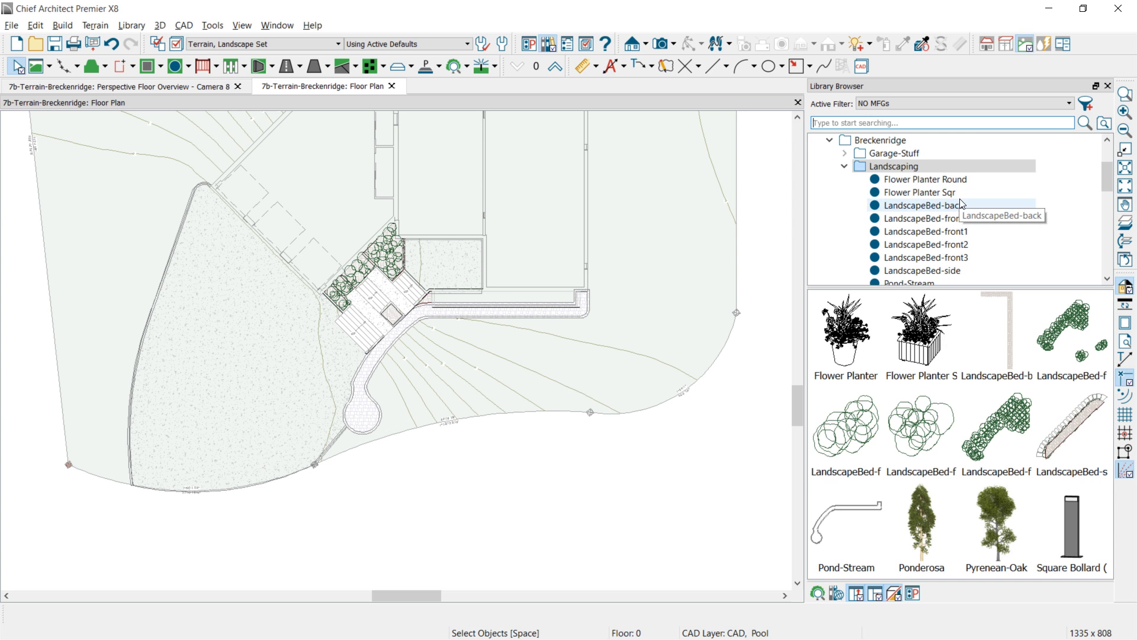
click(953, 233)
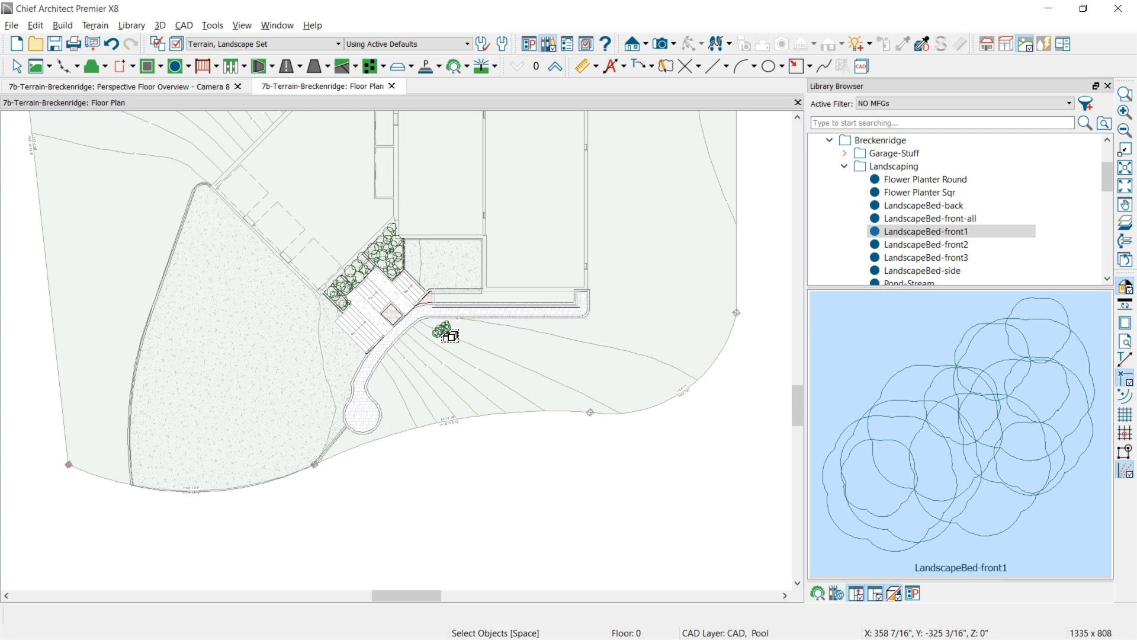
click(953, 243)
click(413, 348)
scroll(443, 391, up, 2)
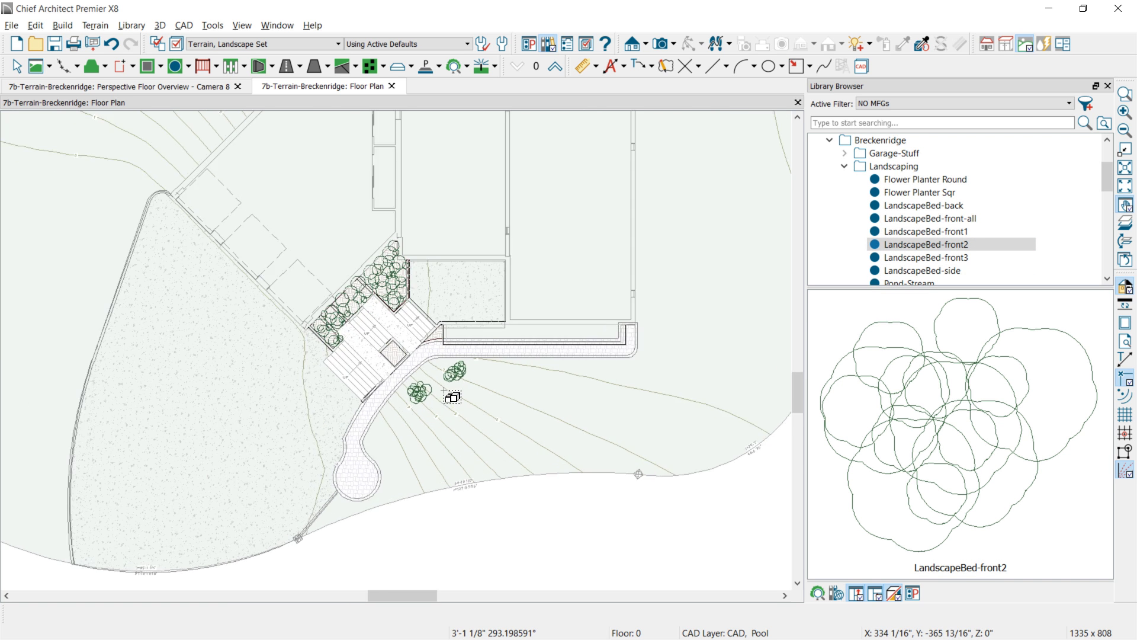
scroll(452, 397, up, 2)
- Move LandscapeBed-front1 into the corner bed at the top of the stairs and LandscapeBed-front2 into the square planter between the stairs
click(468, 446)
drag(468, 445, 432, 381)
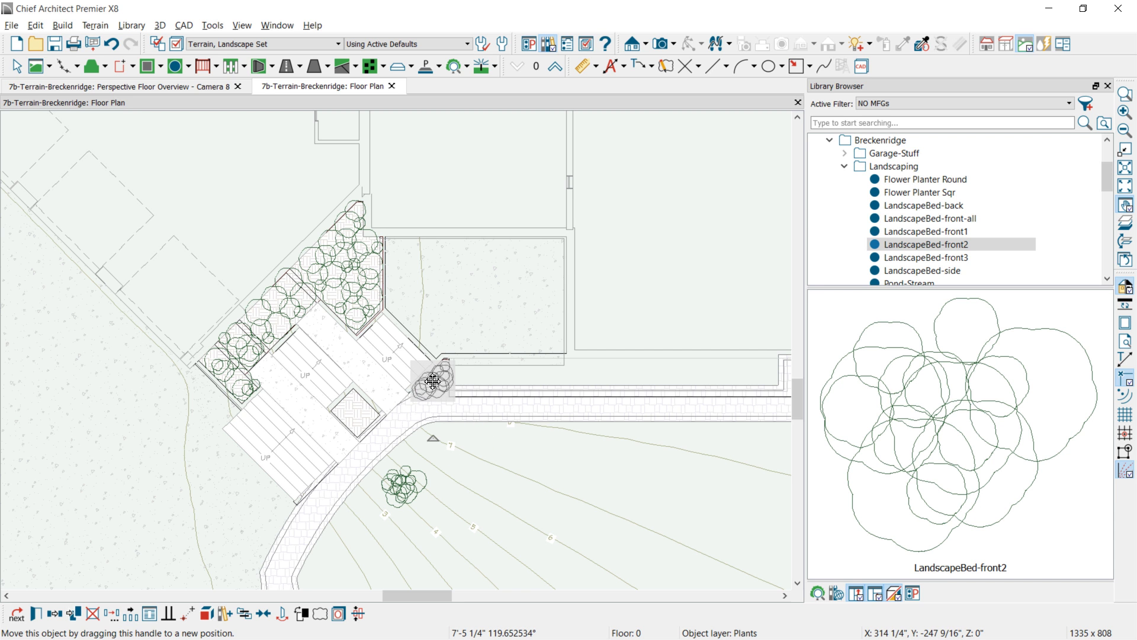
click(403, 486)
drag(403, 485, 345, 393)
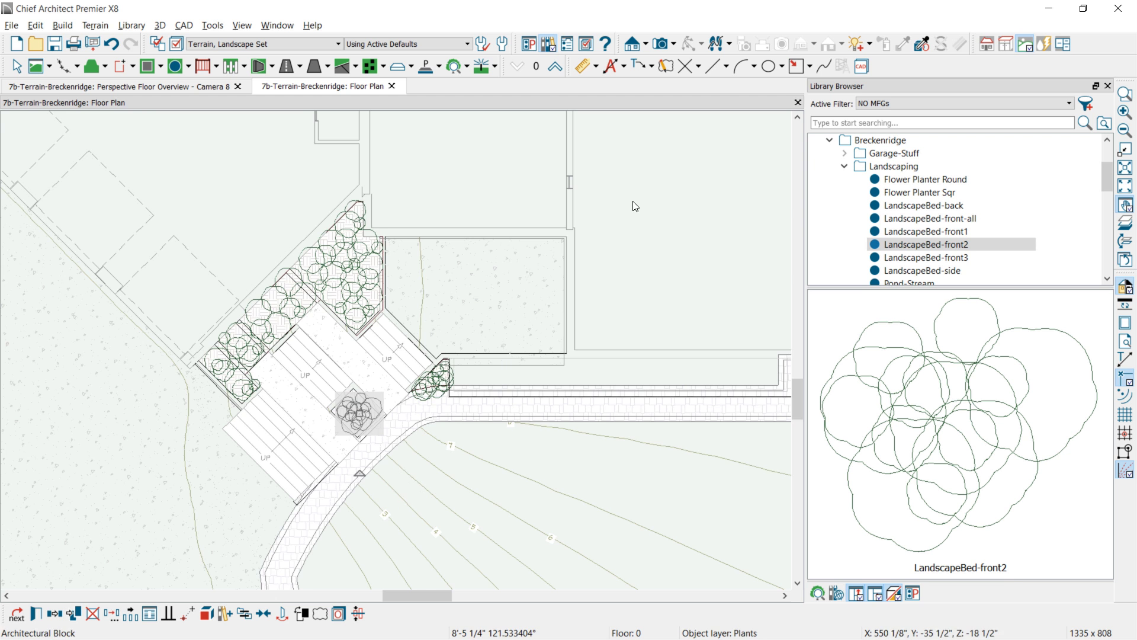
- Place the LandscapeBed-back block behind the house and move it so it wraps around the rear corner of the long back wall
middle_drag(545, 241, 445, 297)
scroll(446, 296, down, 3)
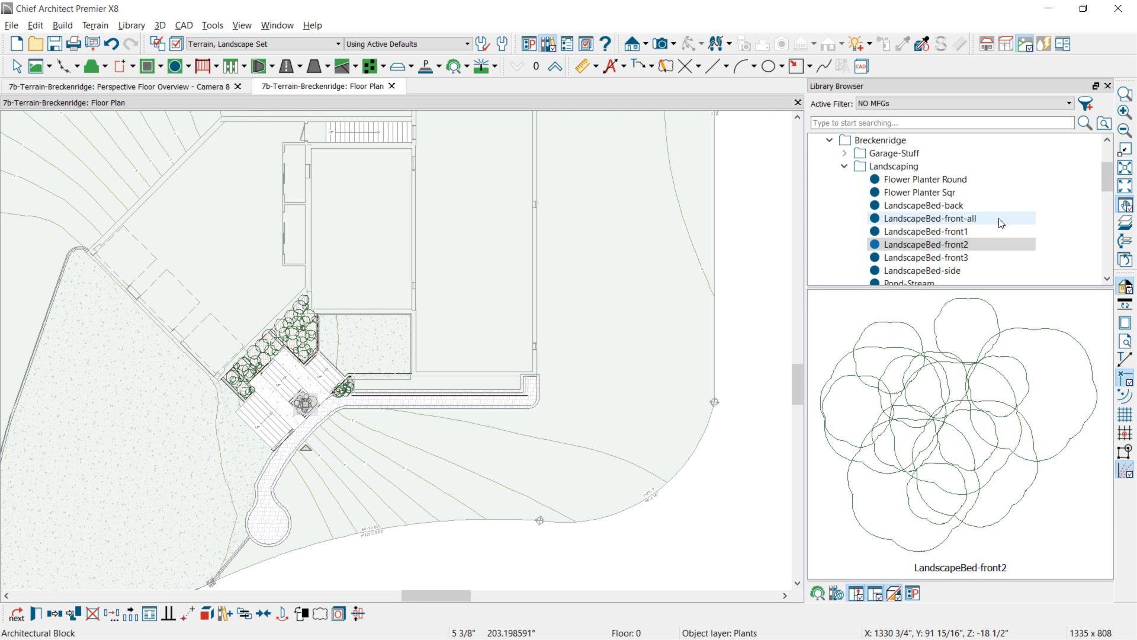
click(948, 205)
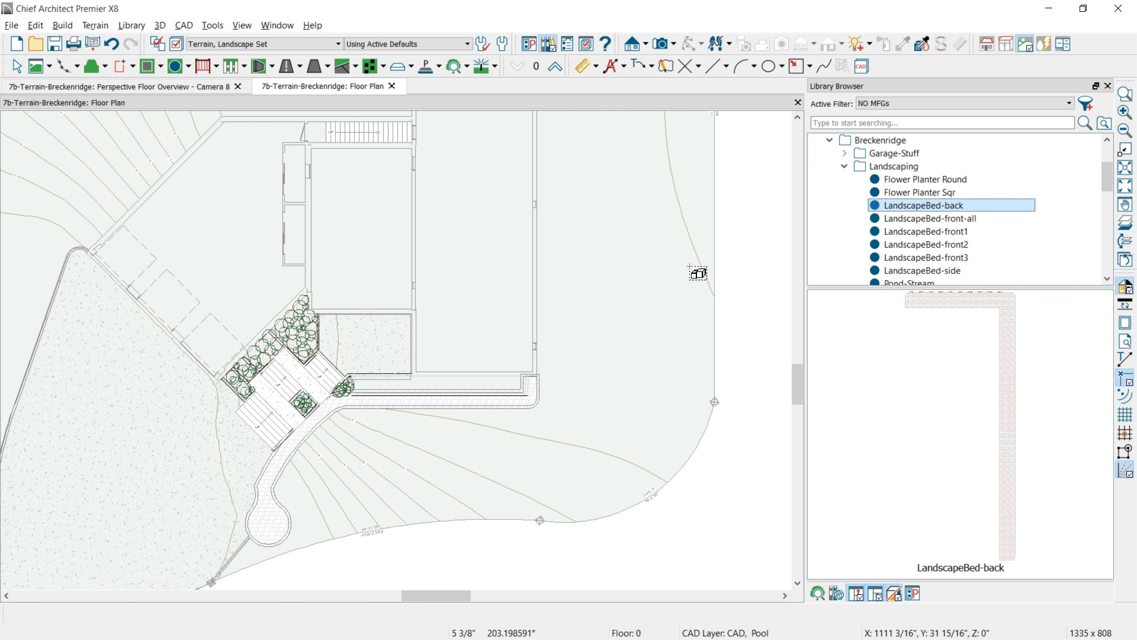
scroll(612, 336, down, 3)
click(611, 330)
click(564, 348)
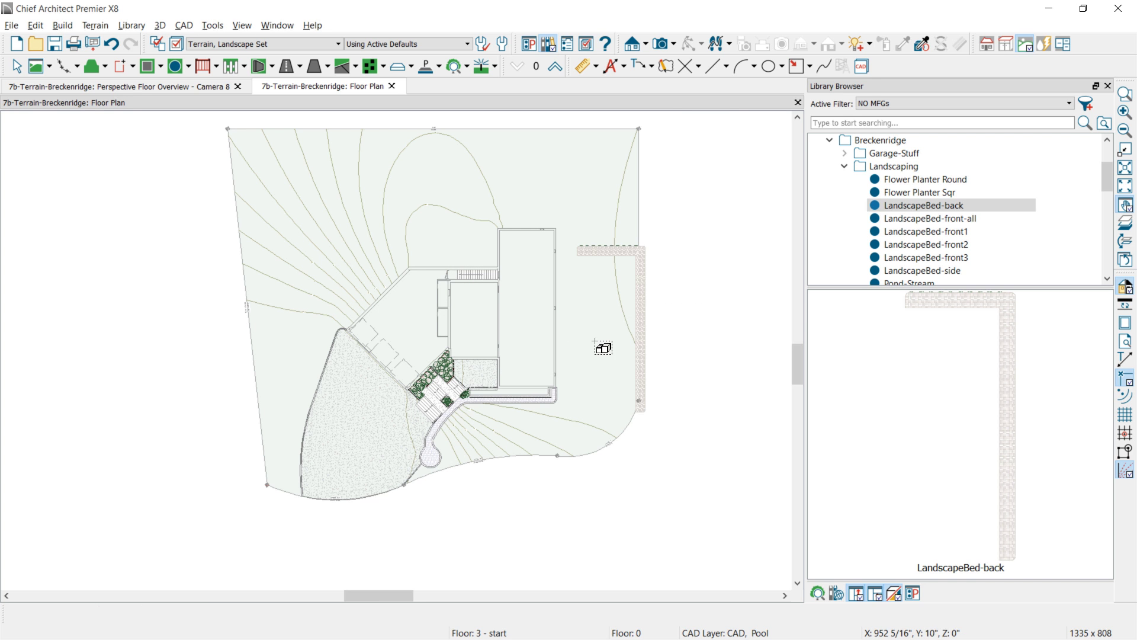
click(612, 327)
drag(612, 327, 534, 299)
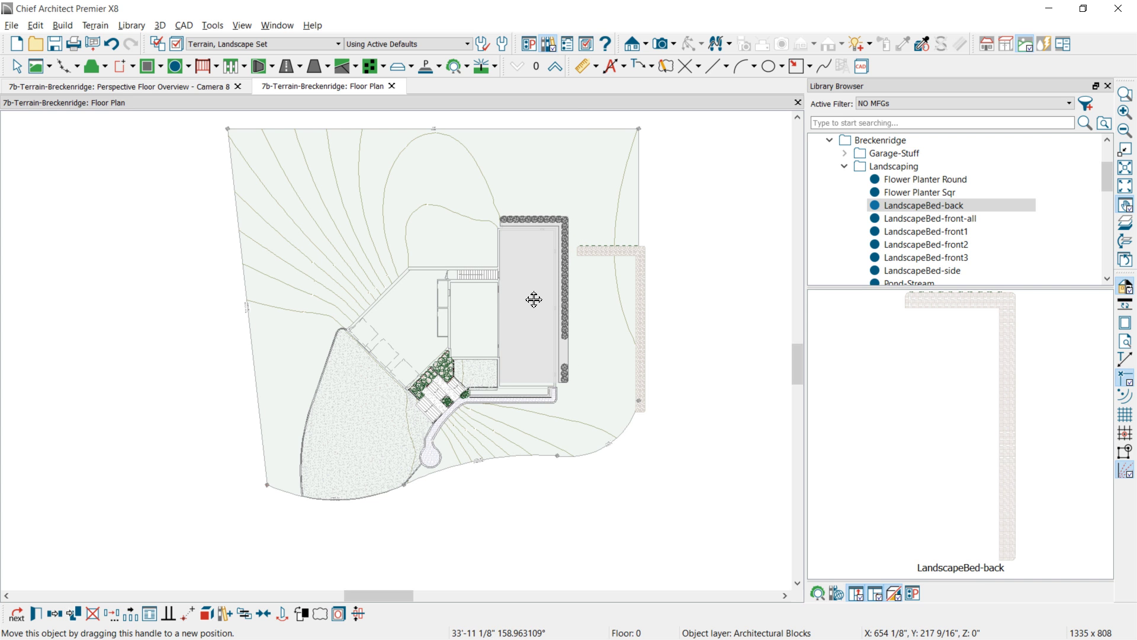
- Place the LandscapeBed-side block and move it against the angled side wall of the garage
click(912, 270)
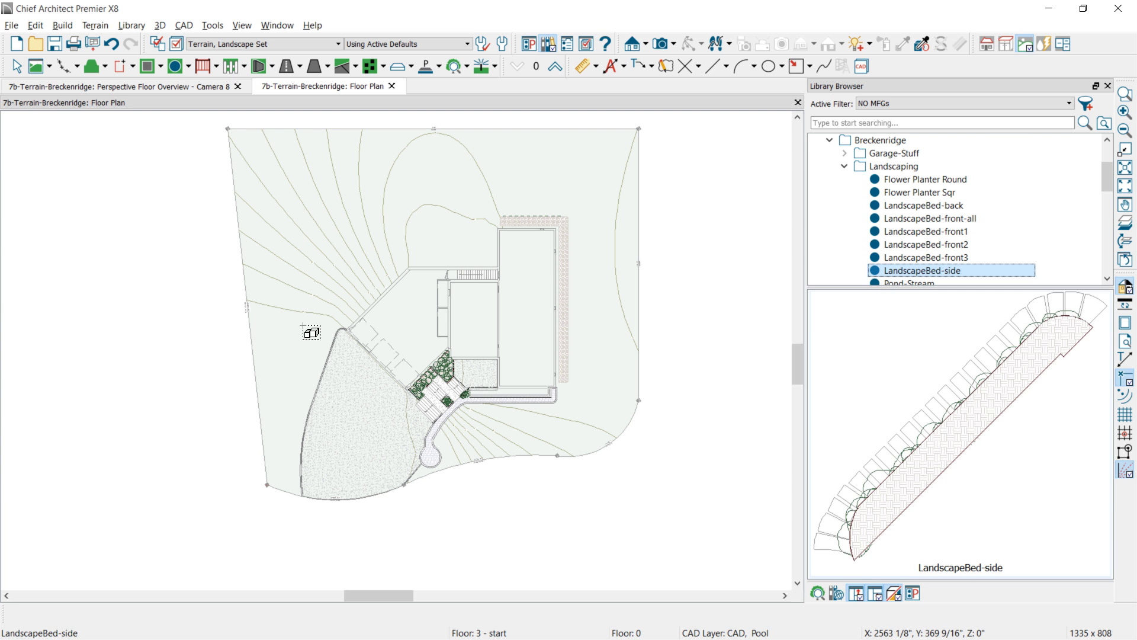
click(335, 251)
scroll(339, 249, up, 2)
drag(333, 255, 385, 309)
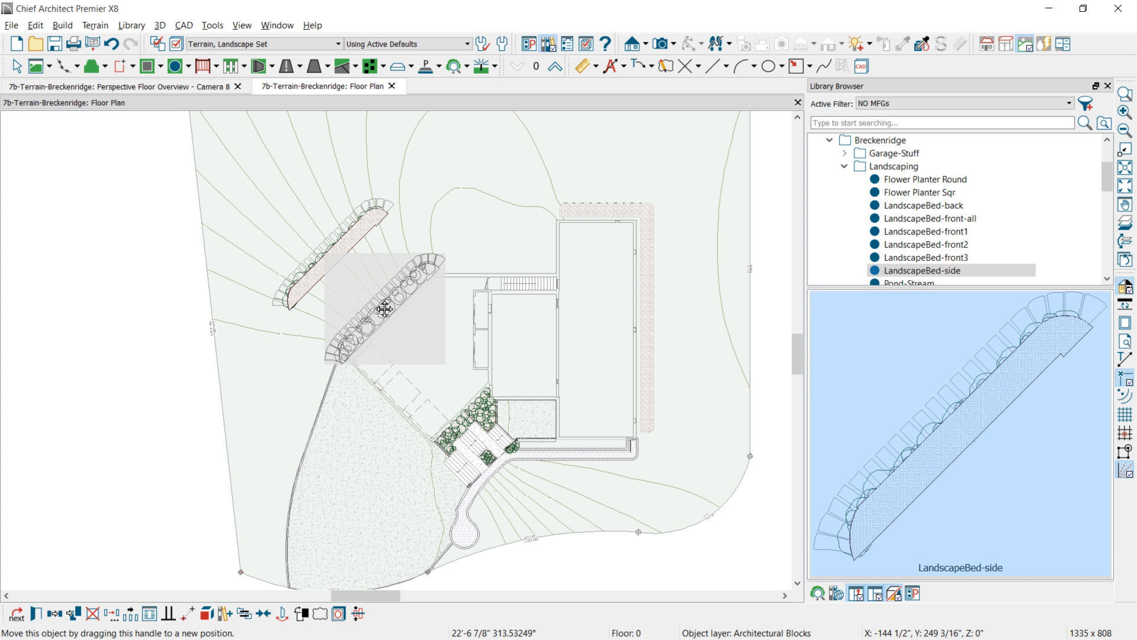
drag(290, 109, 291, 109)
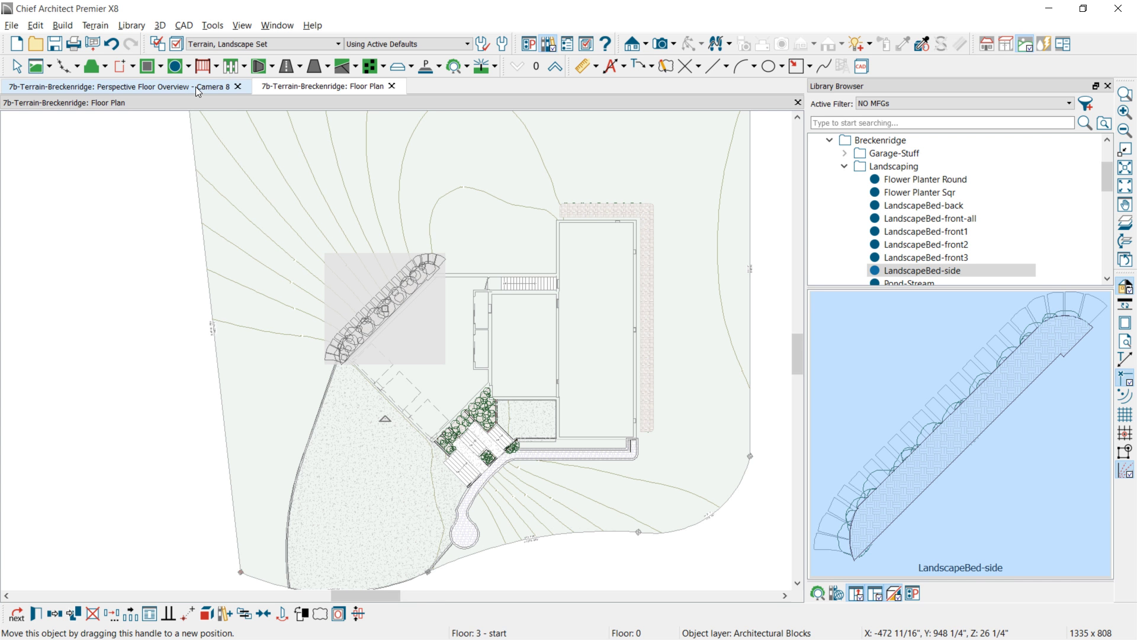
- In the perspective overview, nudge the LandscapeBed-back block closer to the house's rear wall and check the garage-side bed
click(195, 87)
drag(403, 185, 415, 233)
middle_drag(496, 247, 493, 309)
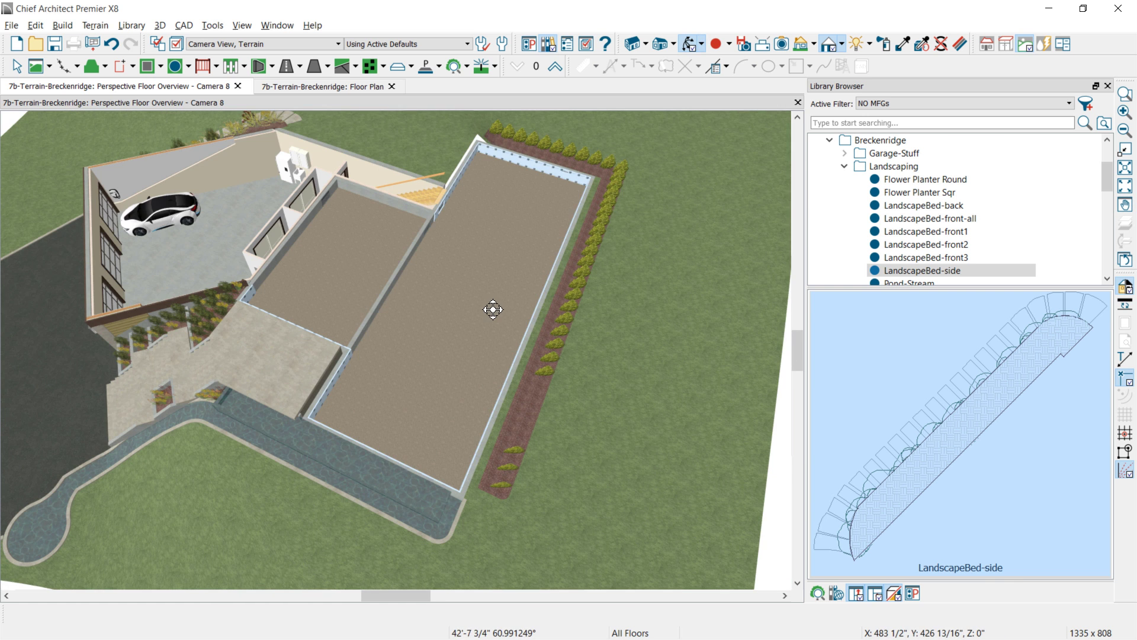
click(555, 340)
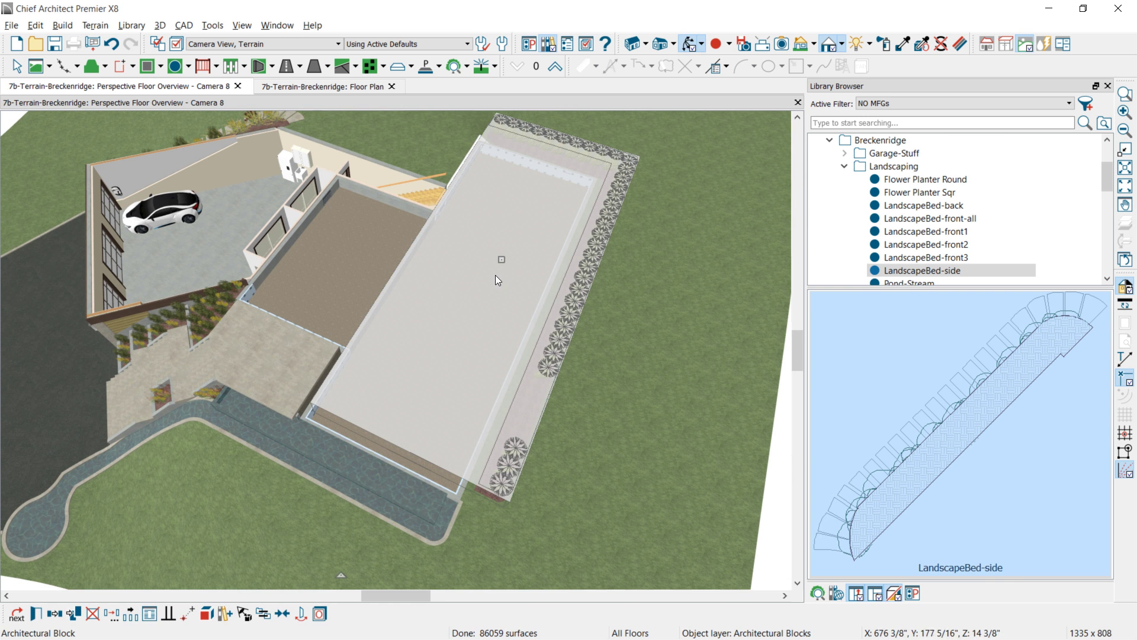
drag(501, 259, 494, 260)
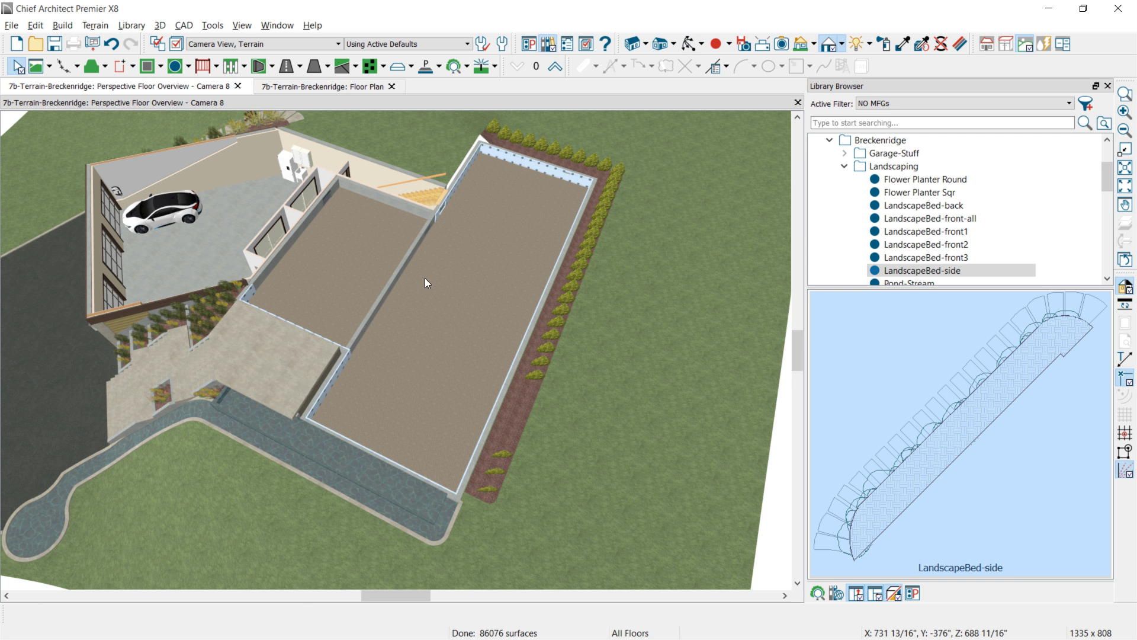
click(690, 43)
drag(657, 158, 520, 285)
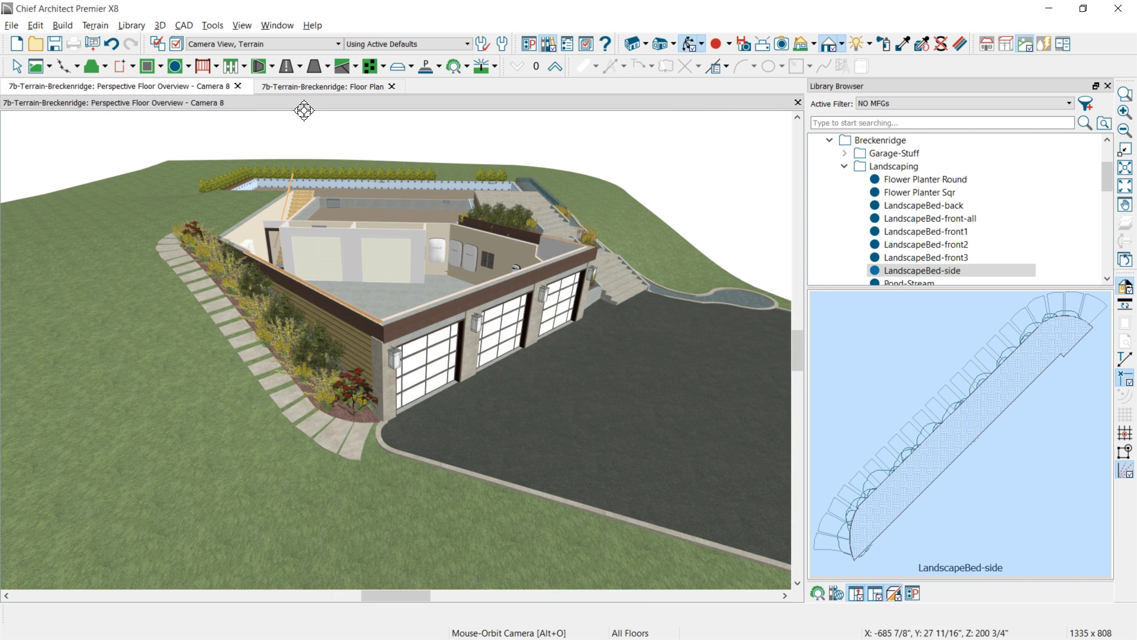
- Place five Ponderosa trees on the floor plan around the lot: two behind, one at the far end and two on the garage side
click(319, 87)
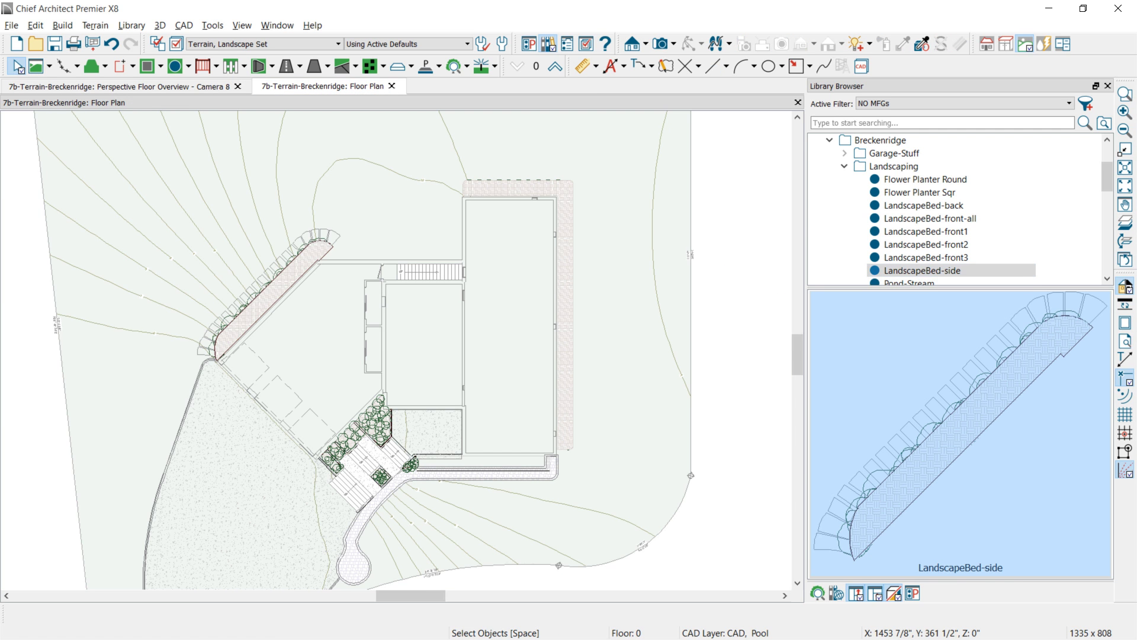
drag(1111, 189, 1109, 198)
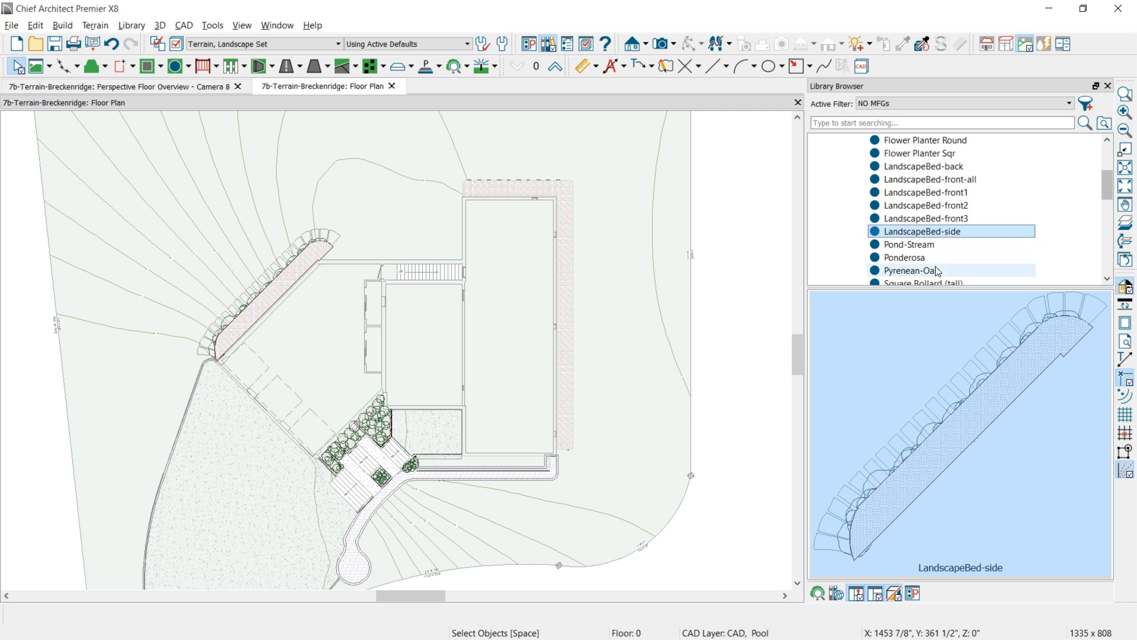
click(818, 259)
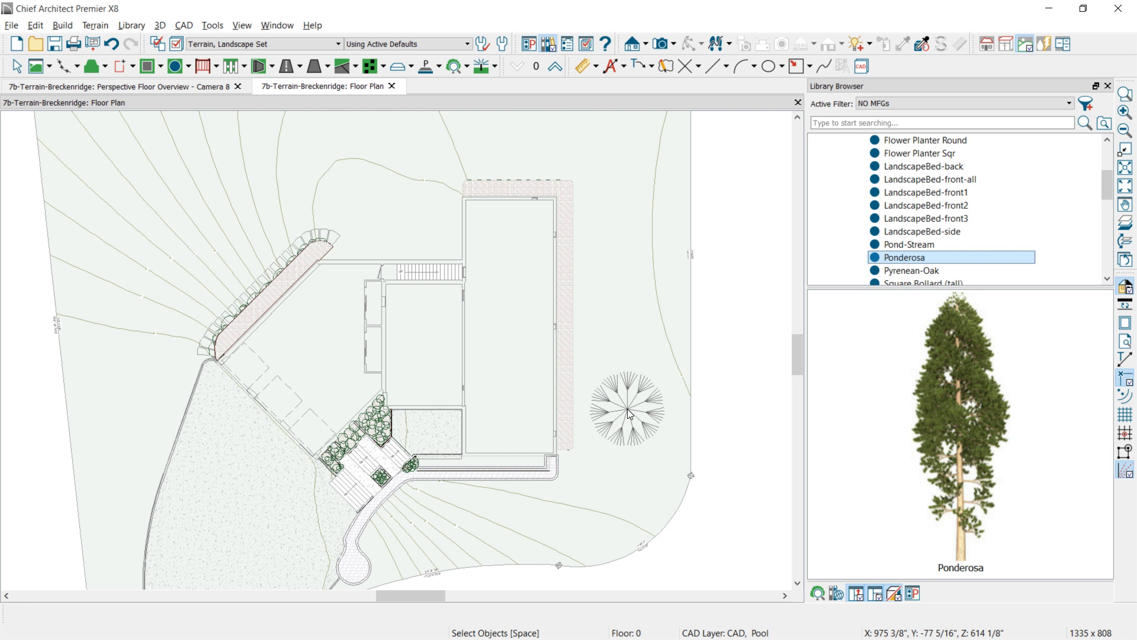
click(628, 410)
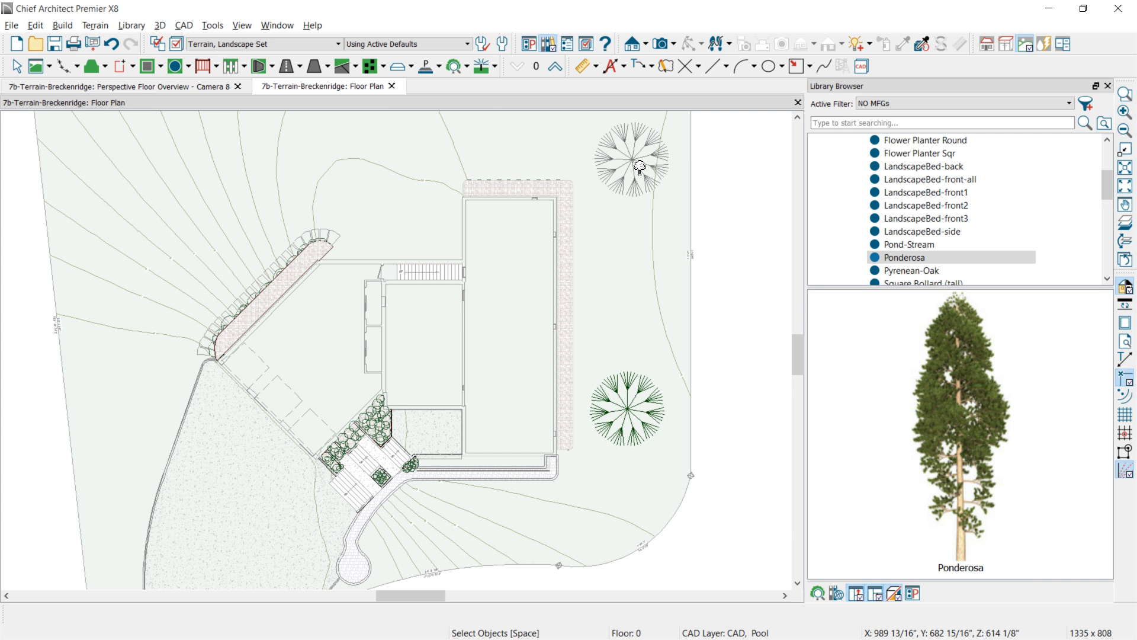
click(633, 166)
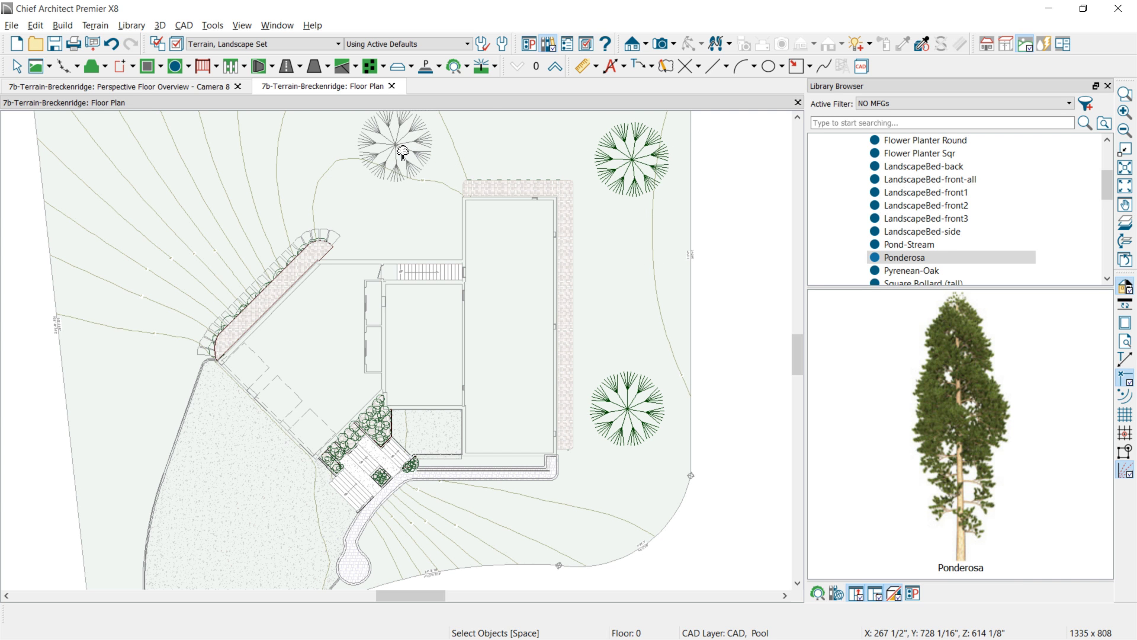
click(403, 153)
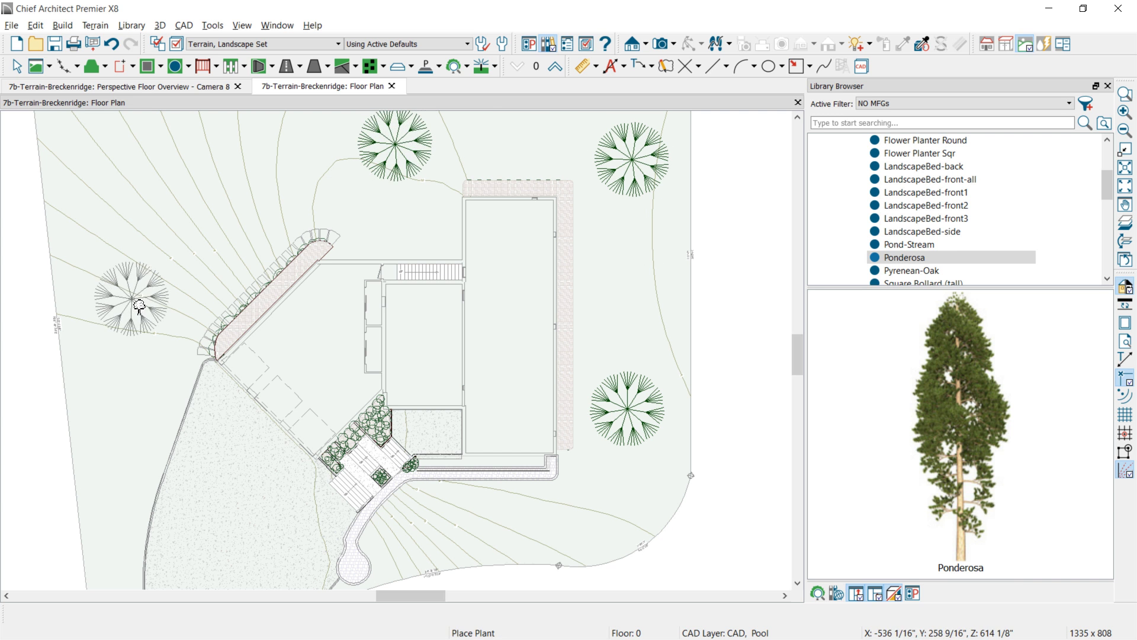
click(151, 279)
click(133, 411)
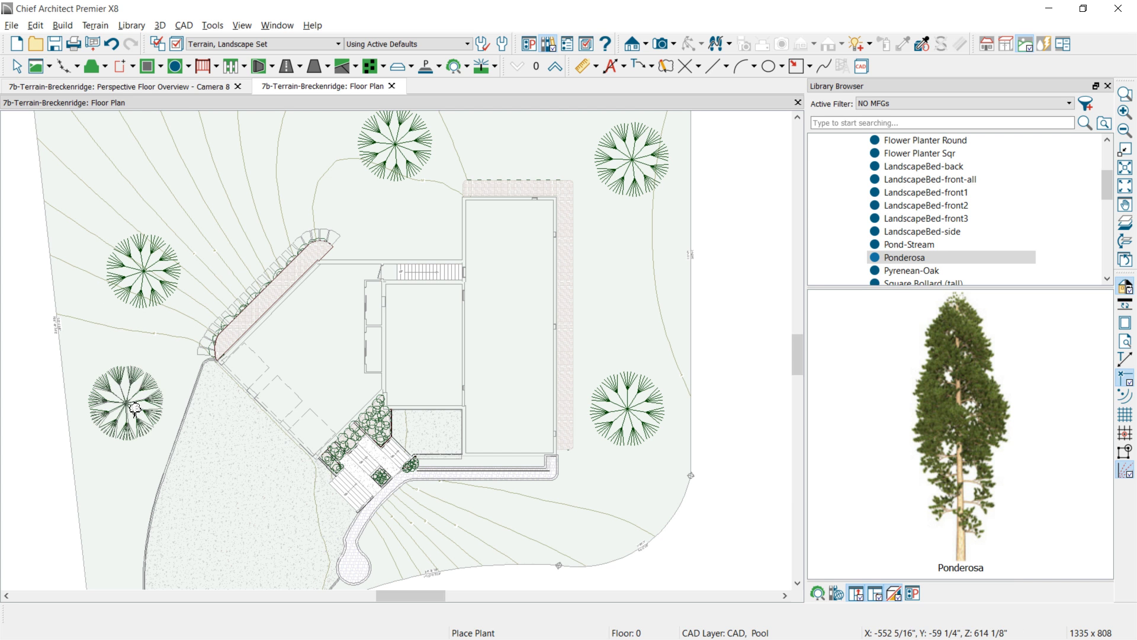
- Place five Pyrenean-Oak trees in the gaps between and beside the Ponderosas
click(924, 270)
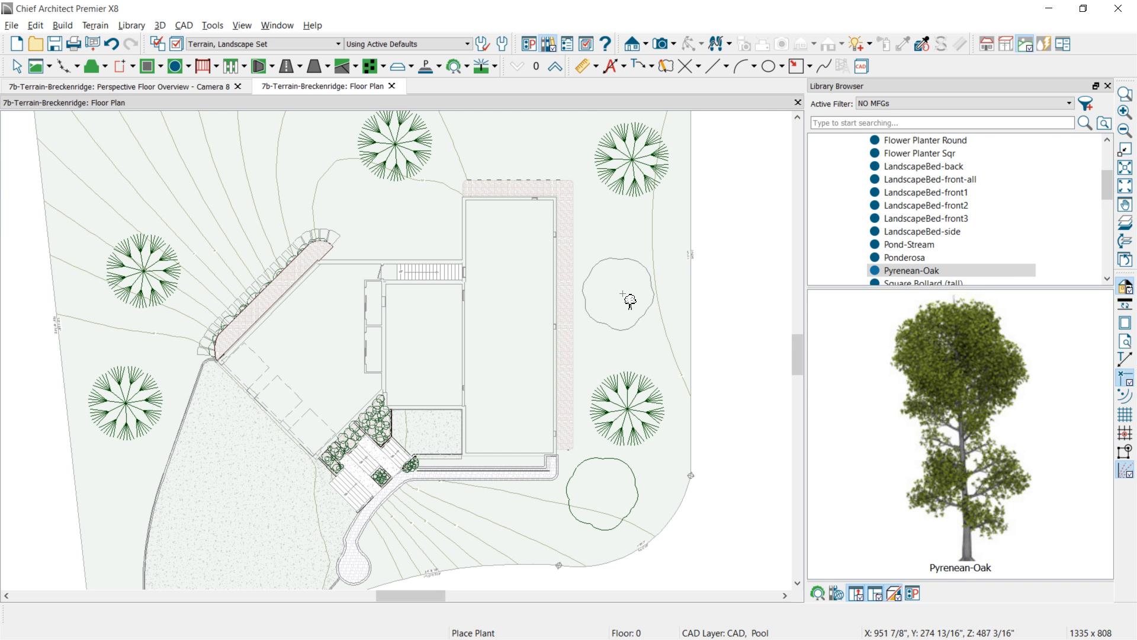
click(480, 129)
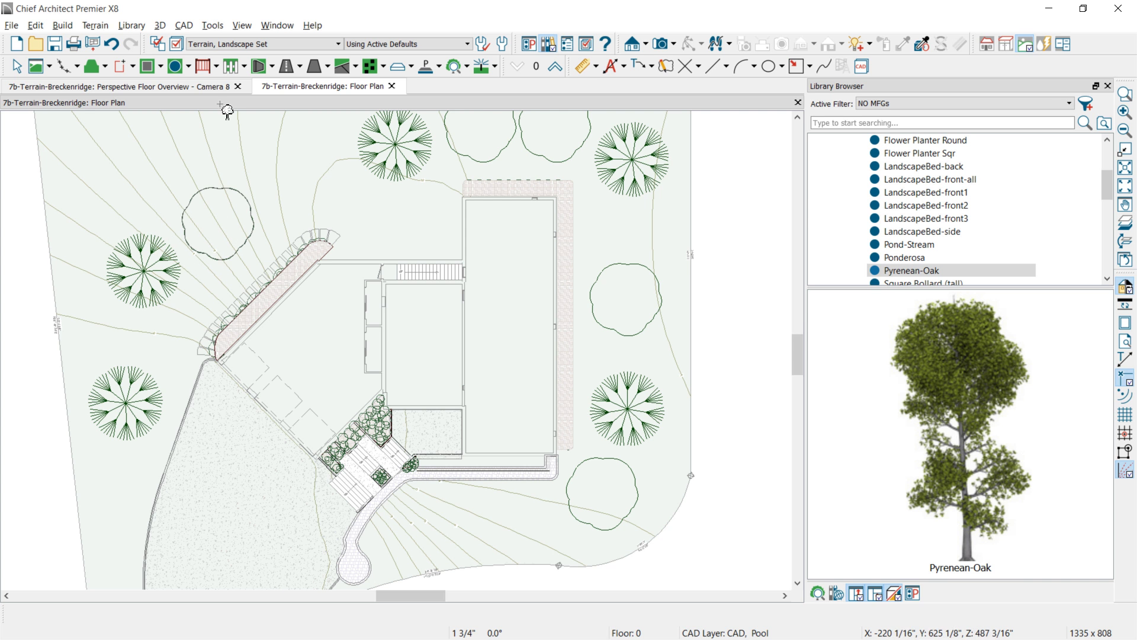
- Turn on display of the Plants, Trees layer in the Camera View, Terrain layer set for the perspective overview
click(197, 86)
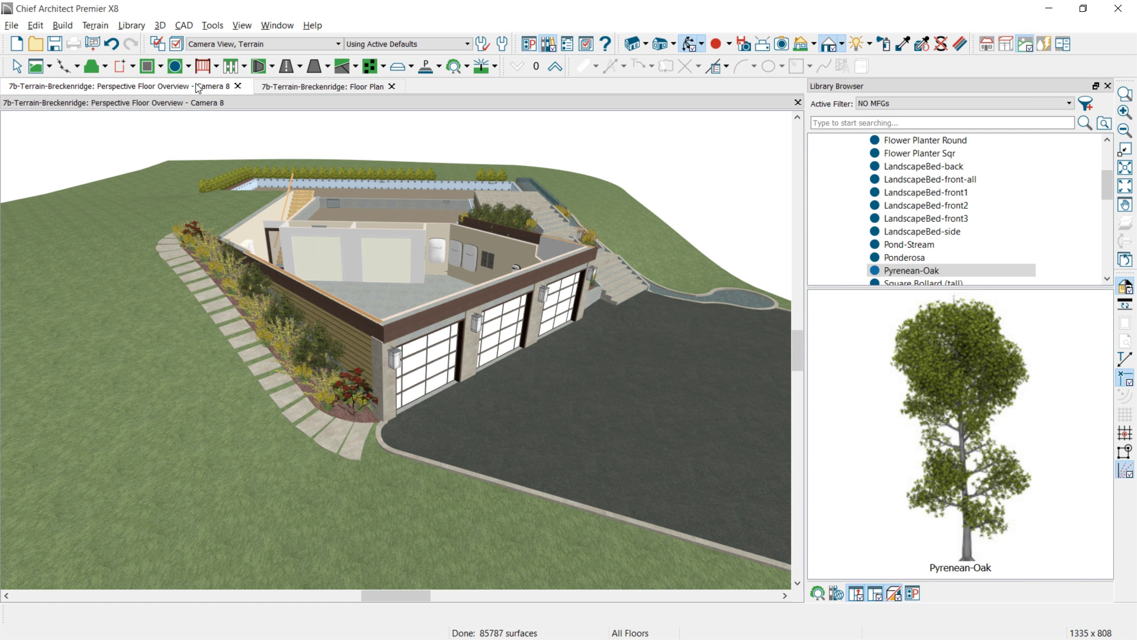
click(176, 44)
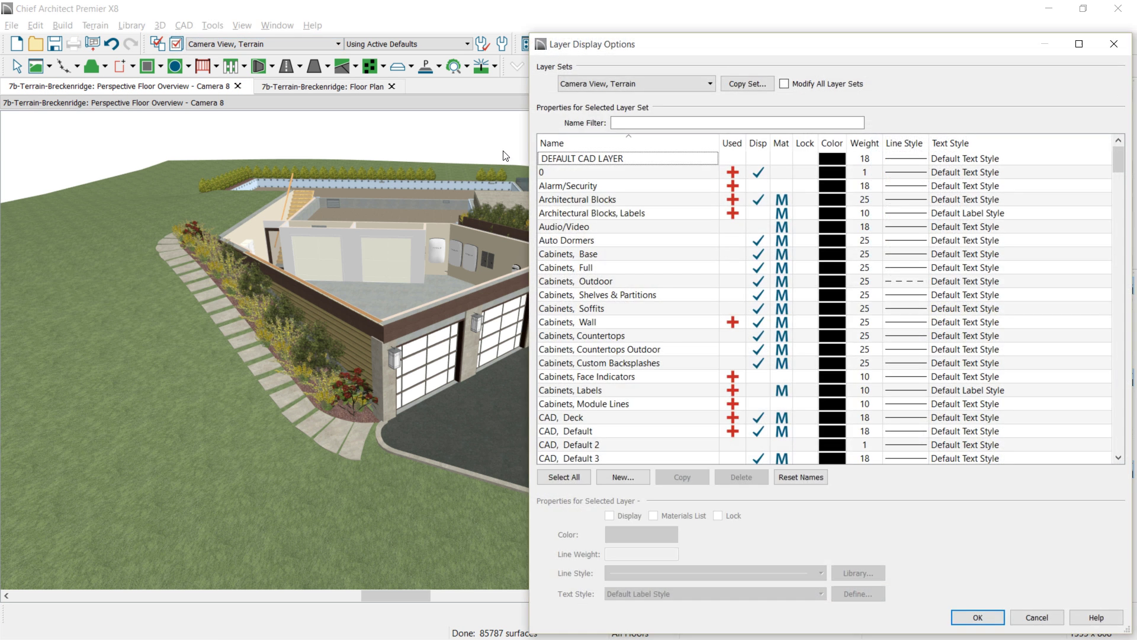
click(592, 227)
click(643, 124)
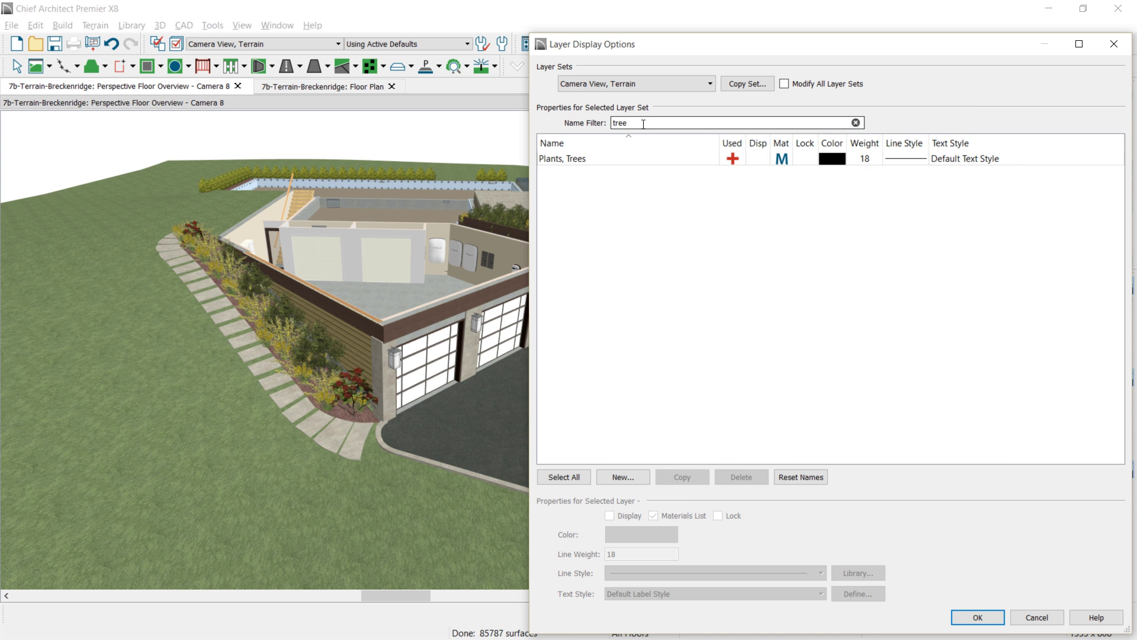
click(760, 159)
click(997, 620)
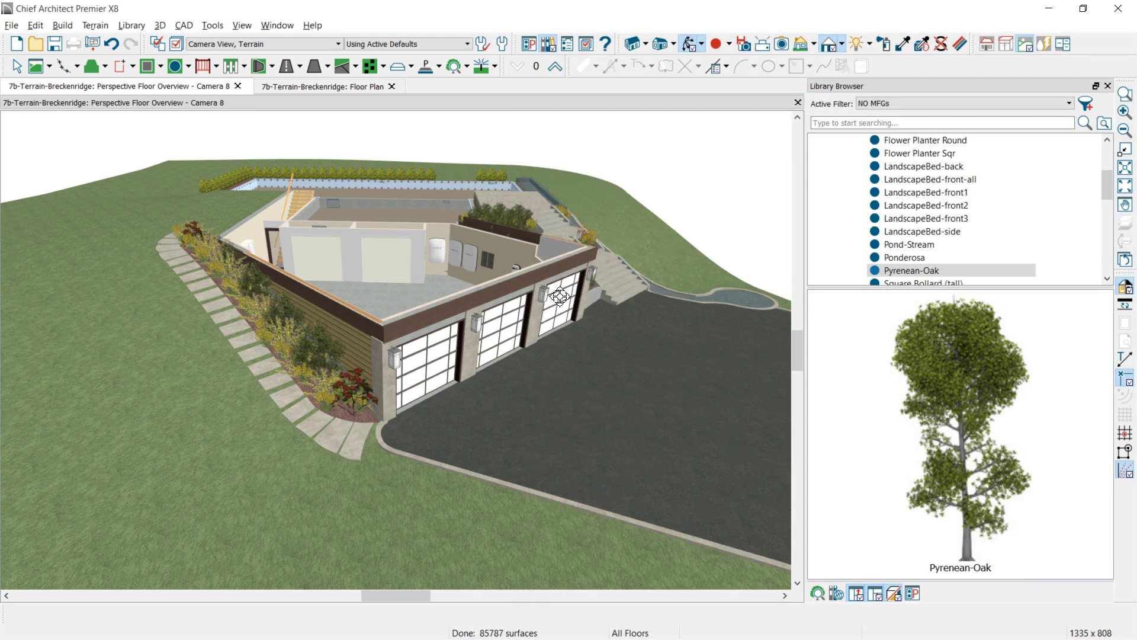
- Slightly reduce the end Pyrenean-Oak on the stream side of the lot and enlarge the Ponderosa beside it
middle_drag(574, 231, 564, 239)
scroll(565, 237, down, 3)
scroll(564, 237, down, 4)
drag(612, 228, 477, 260)
middle_drag(500, 238, 472, 288)
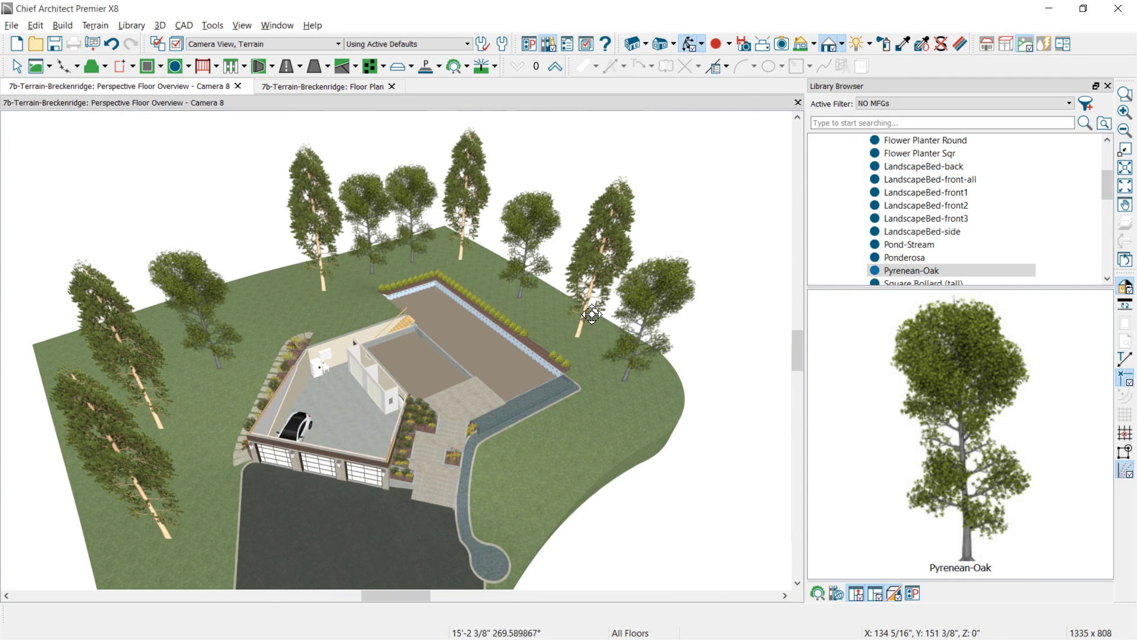
key(space)
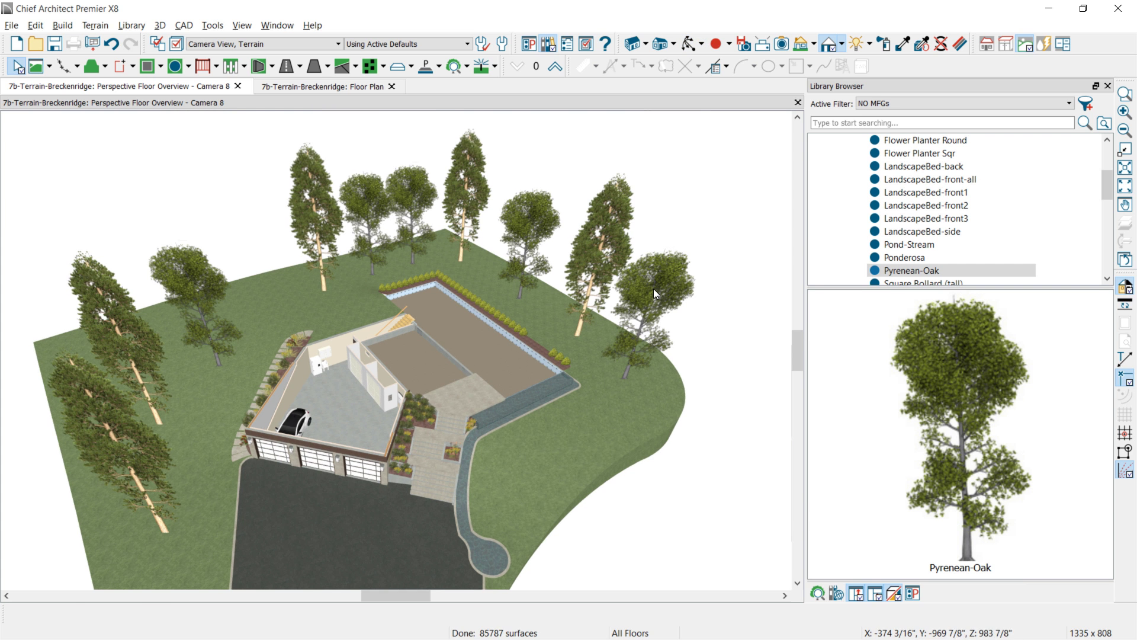
click(653, 286)
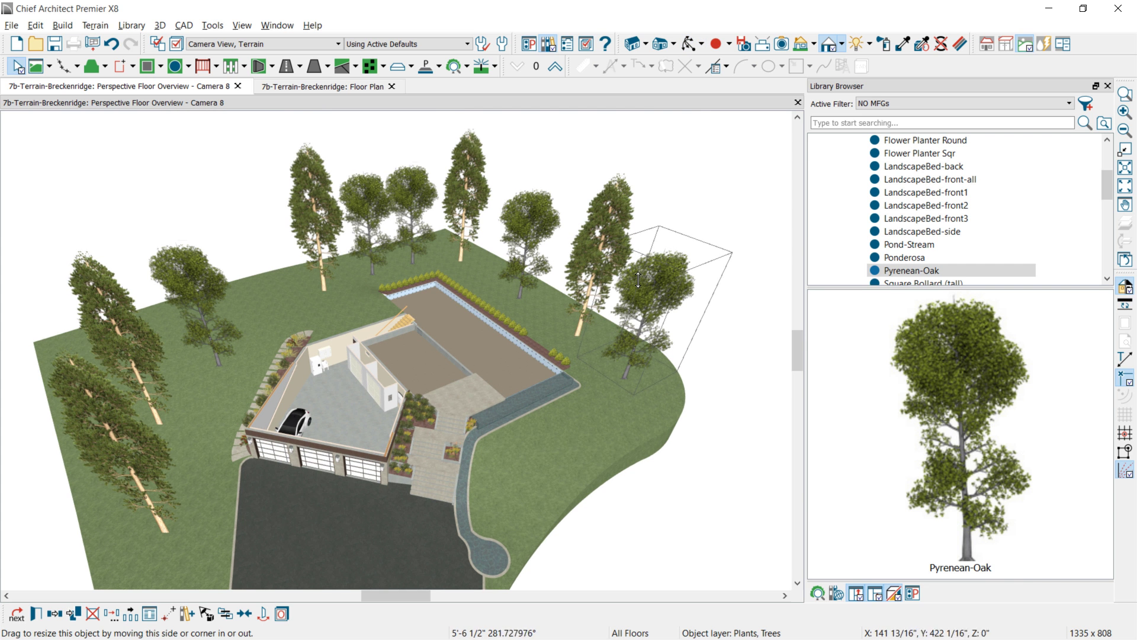
click(606, 246)
drag(598, 179, 597, 167)
- Shrink the rear Pyrenean-Oak beside the back Ponderosa and enlarge the garage-side Ponderosa farther from the driveway
click(372, 198)
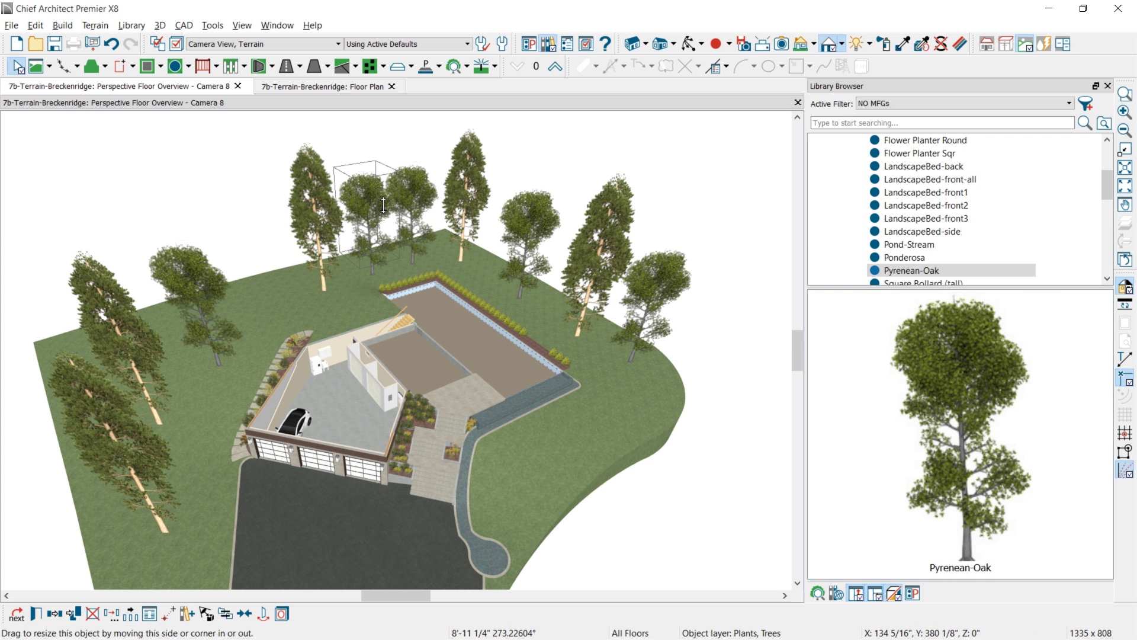
drag(380, 227, 381, 239)
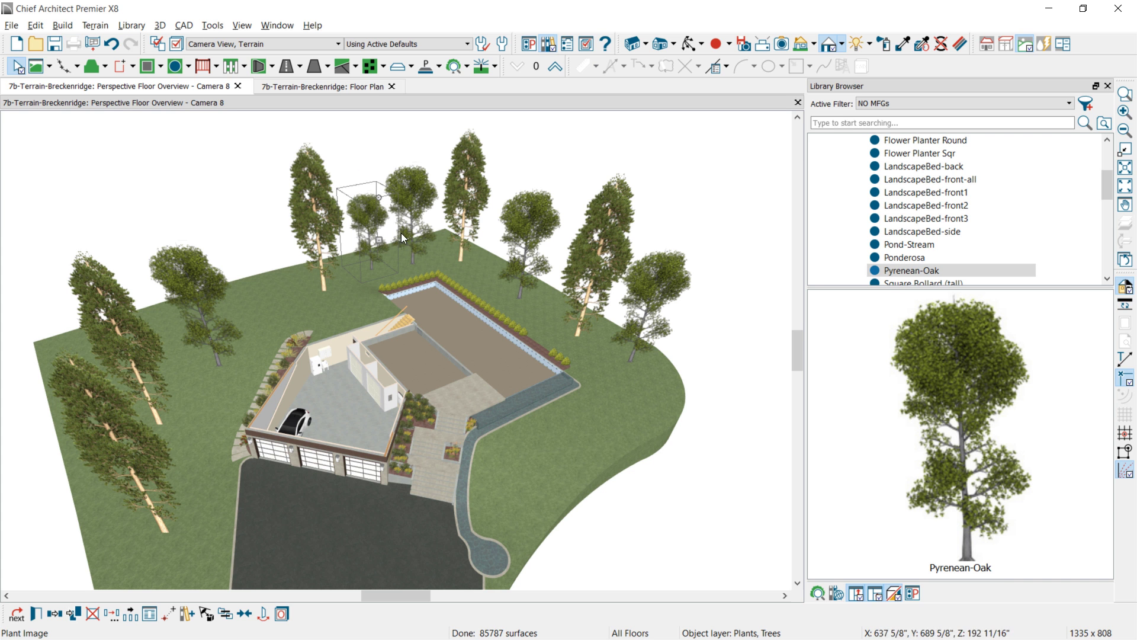
click(91, 272)
drag(90, 272, 73, 232)
- Place a Flower Planter Round from the library in front of the garage pier nearest the entry stairs
middle_drag(481, 237, 529, 196)
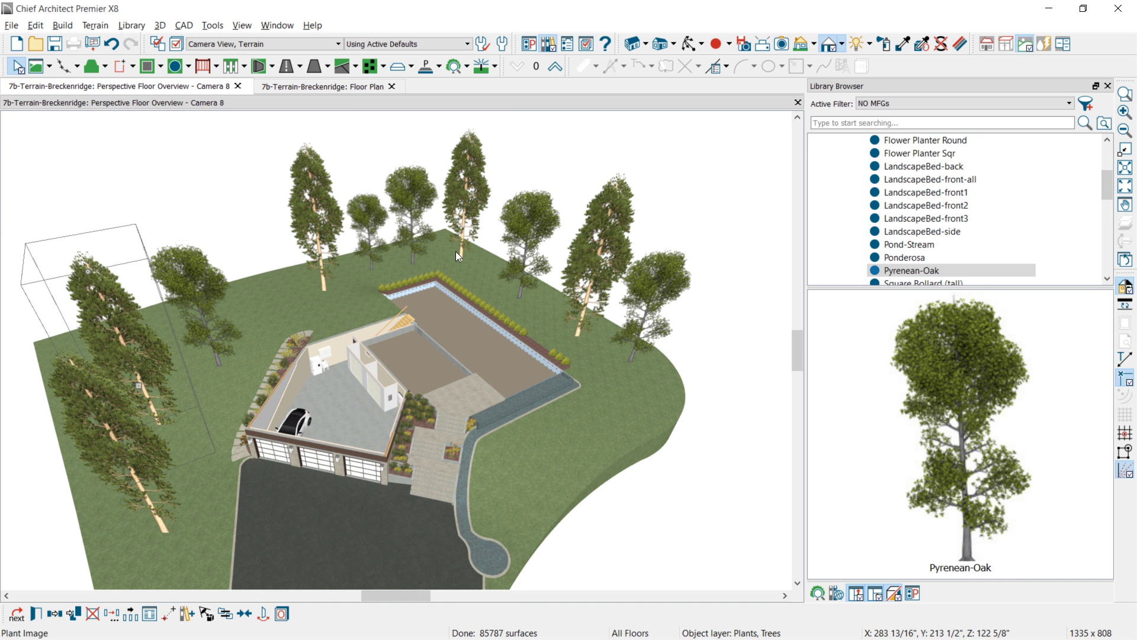
click(685, 45)
drag(592, 386, 571, 351)
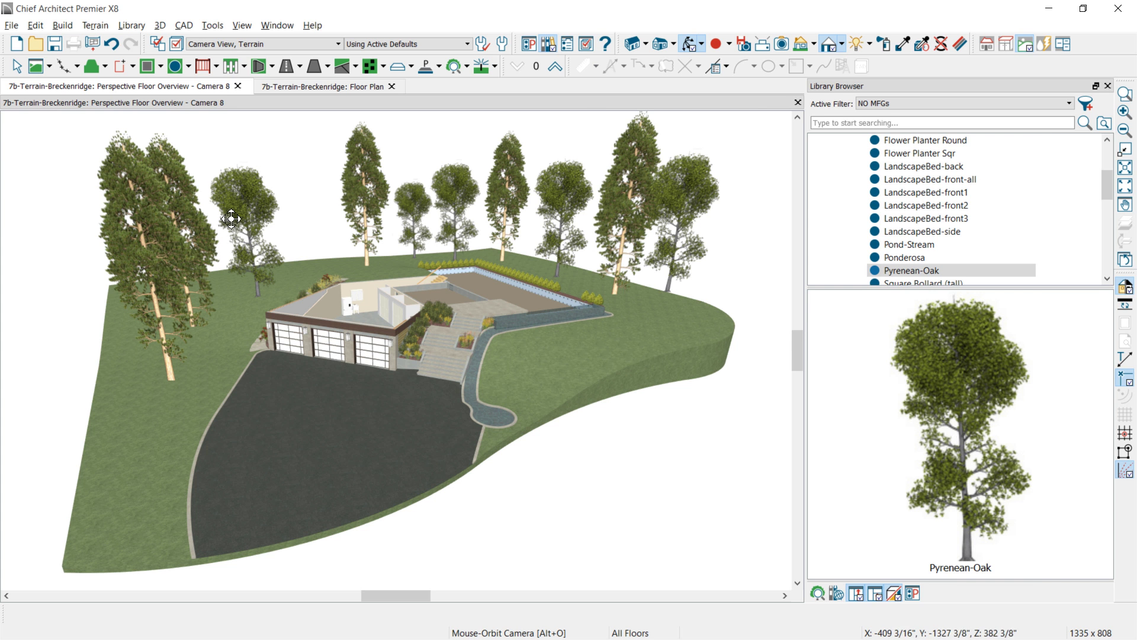
click(908, 143)
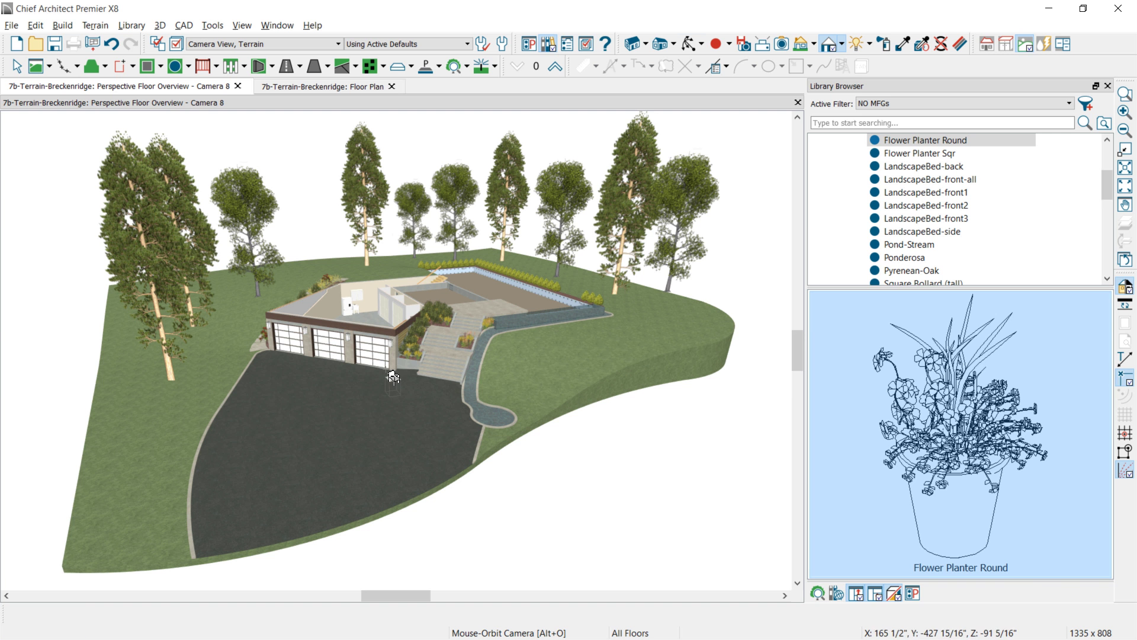
click(399, 379)
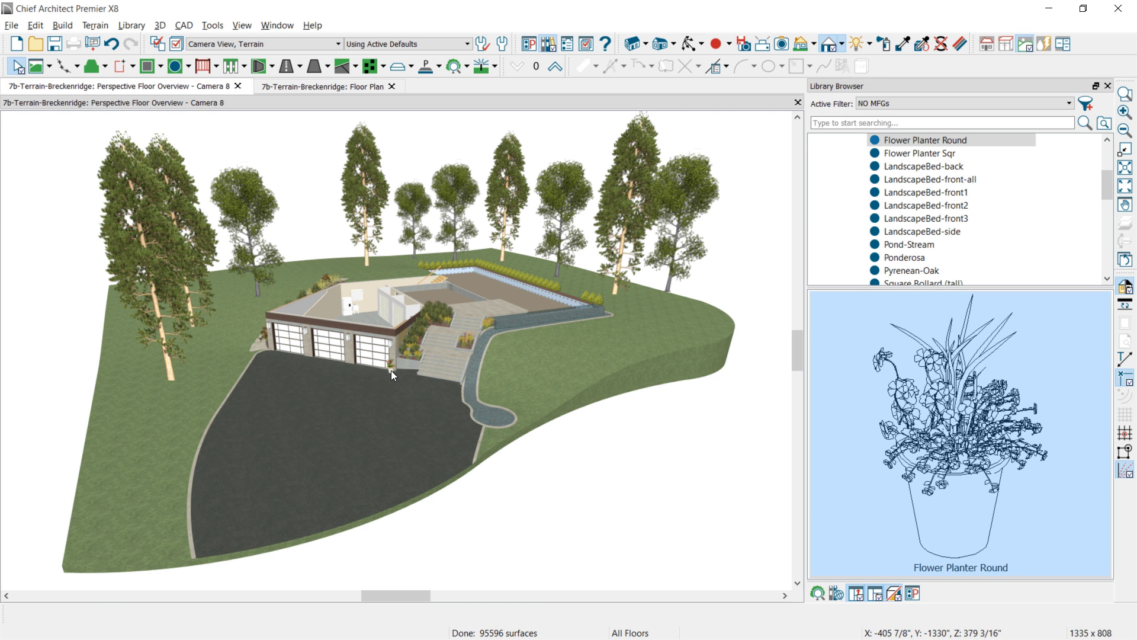
- Place three more Flower Planter Round pots, one in front of each remaining garage pier
scroll(398, 379, up, 5)
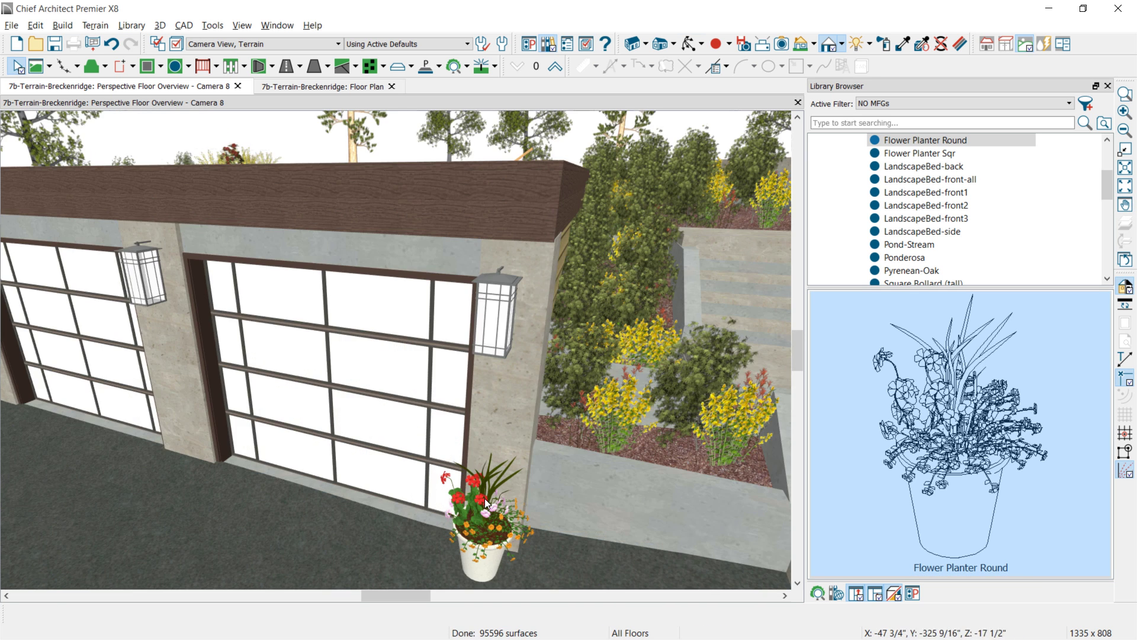
middle_drag(486, 503, 537, 446)
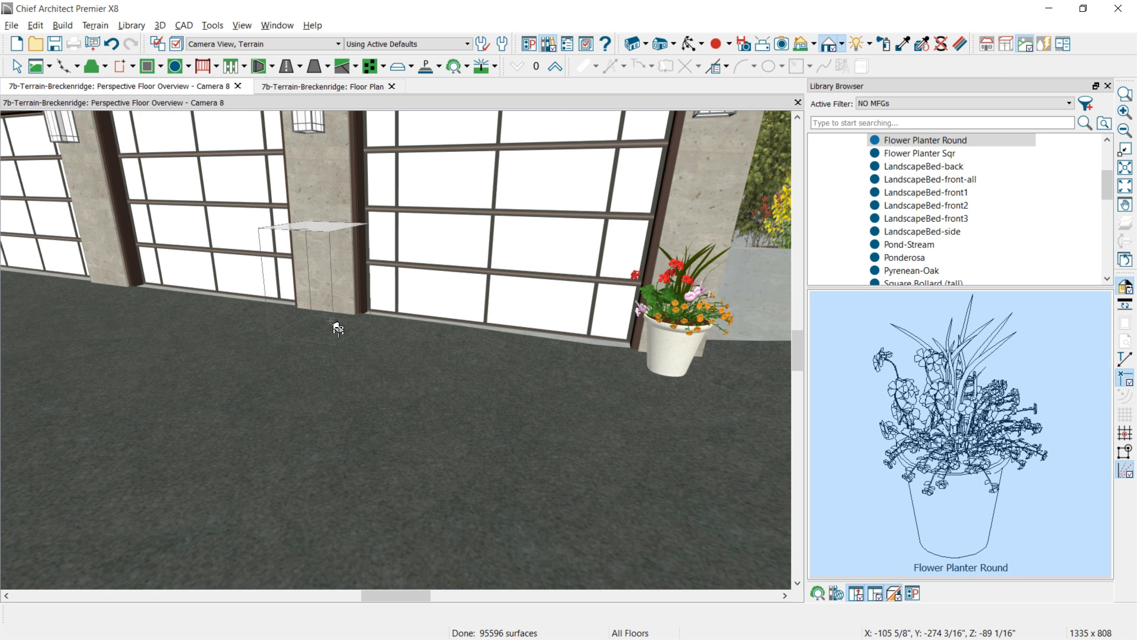
click(337, 327)
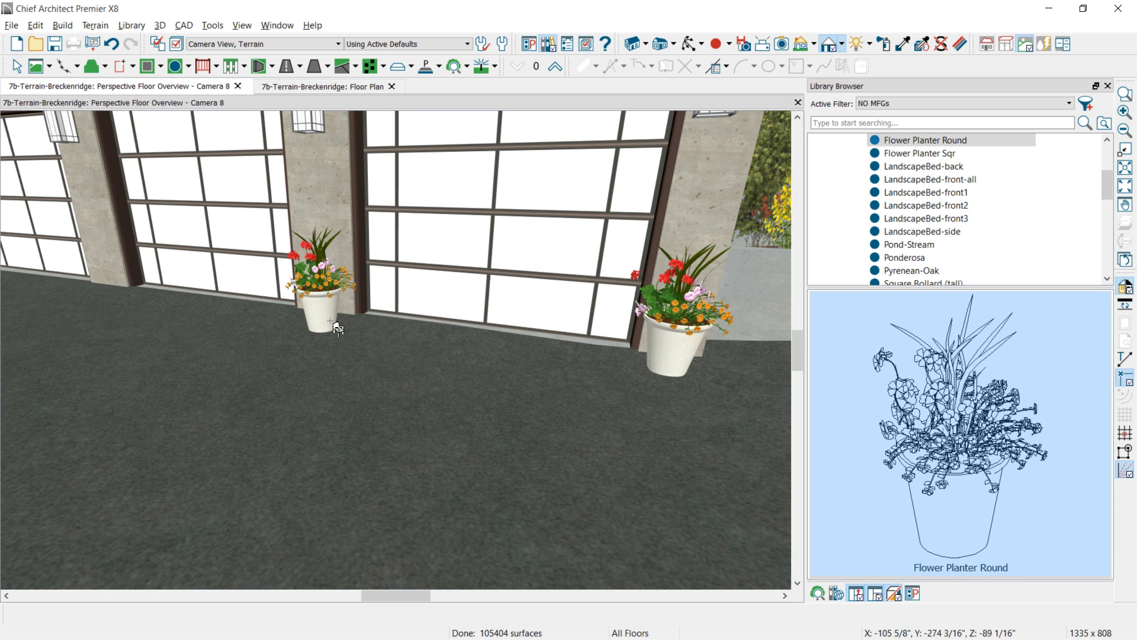
click(109, 299)
scroll(110, 299, down, 8)
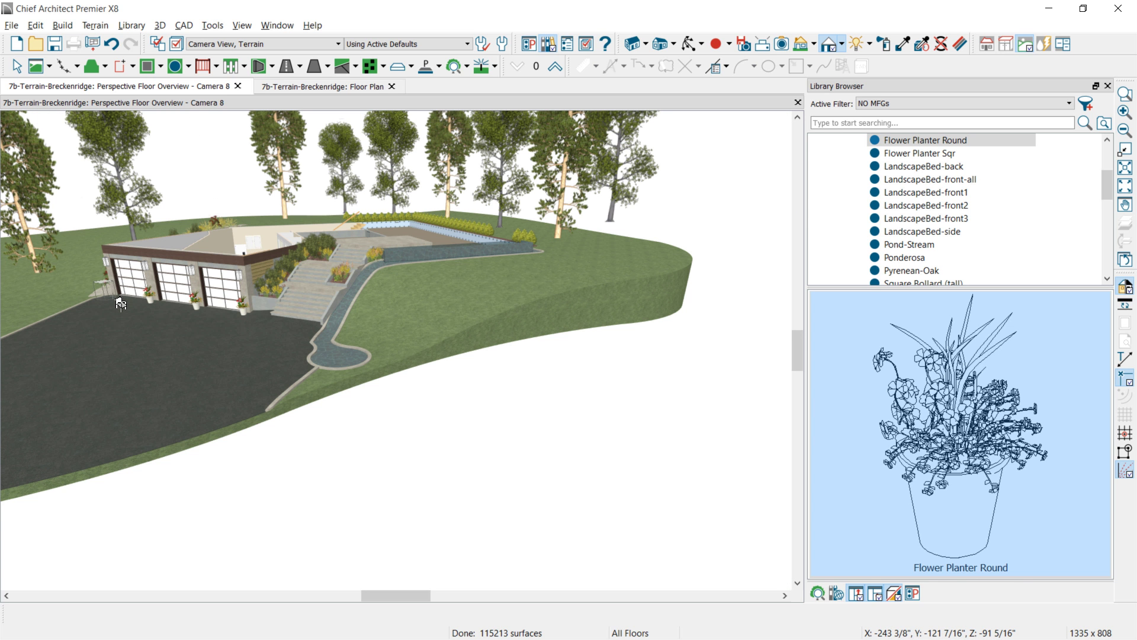
click(119, 302)
click(674, 355)
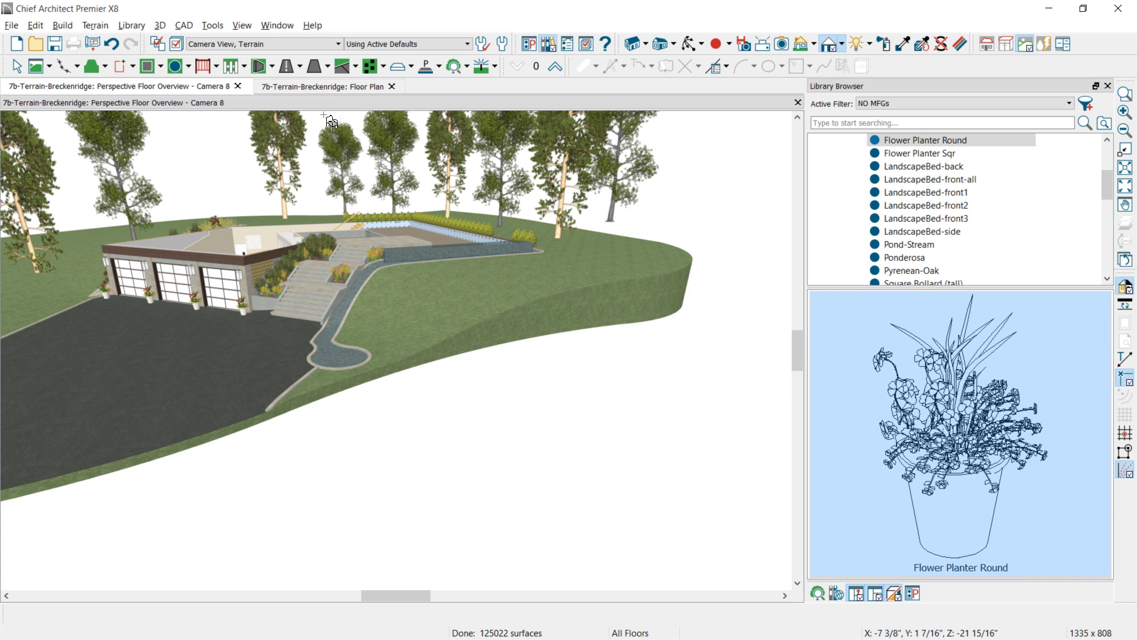
- Examine the trees, planting beds, water feature and garage planters from above in the terrain's perspective overview
middle_drag(460, 191, 465, 234)
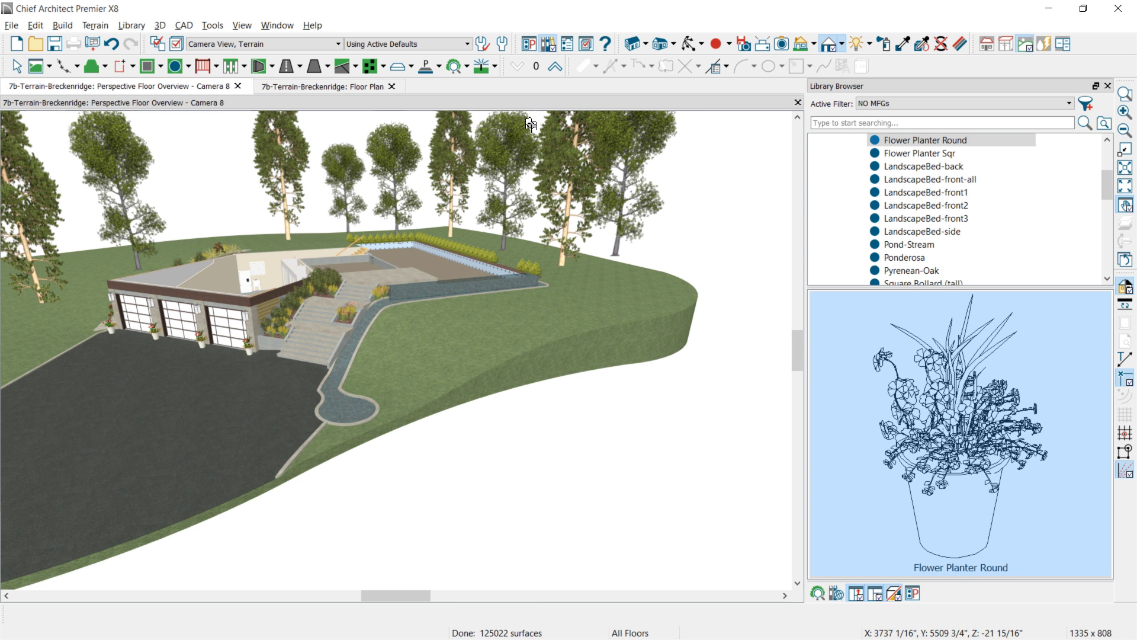
click(689, 44)
drag(548, 267, 391, 312)
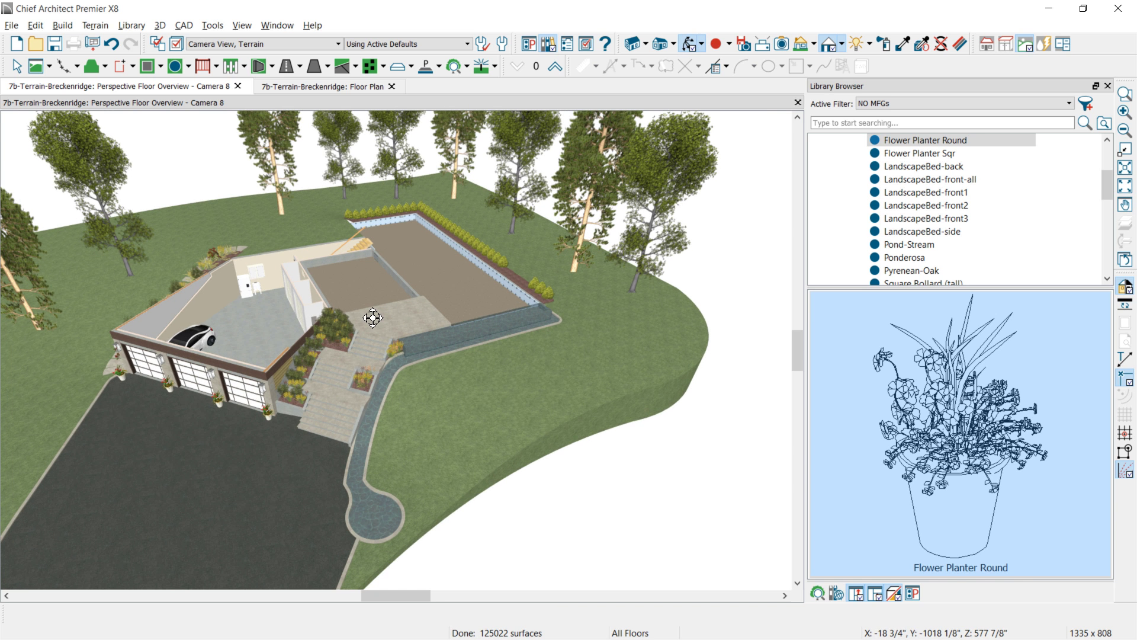
drag(370, 315, 347, 310)
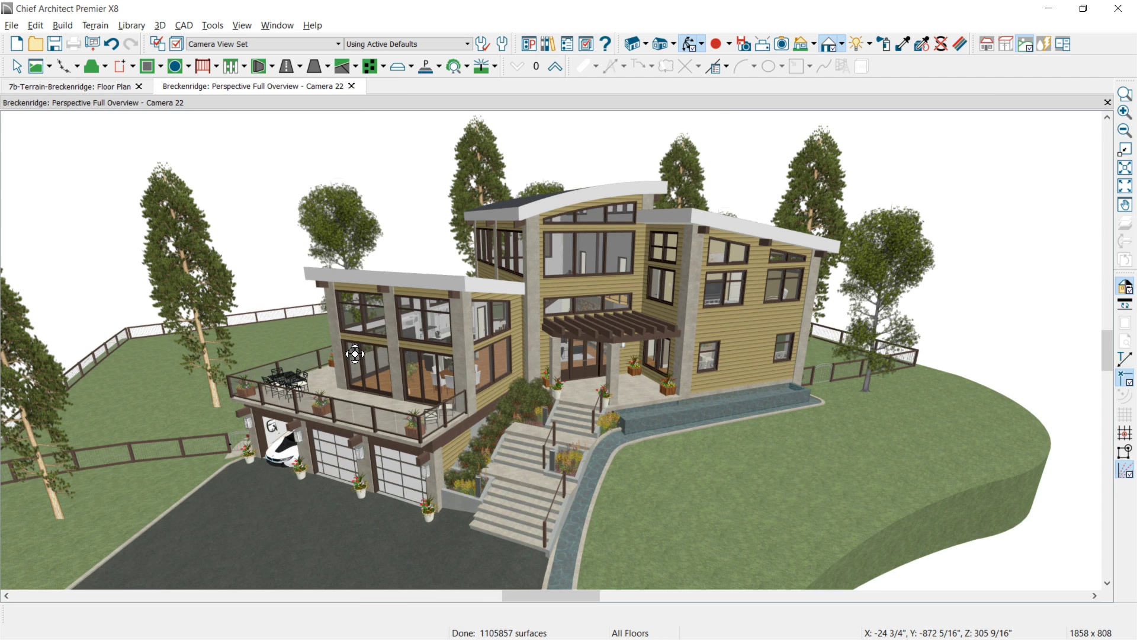
- Inspect the complete Breckenridge house in its full overview and show the project title image ~Breckenridge.jpg in Windows Photo Viewer
drag(355, 352, 329, 343)
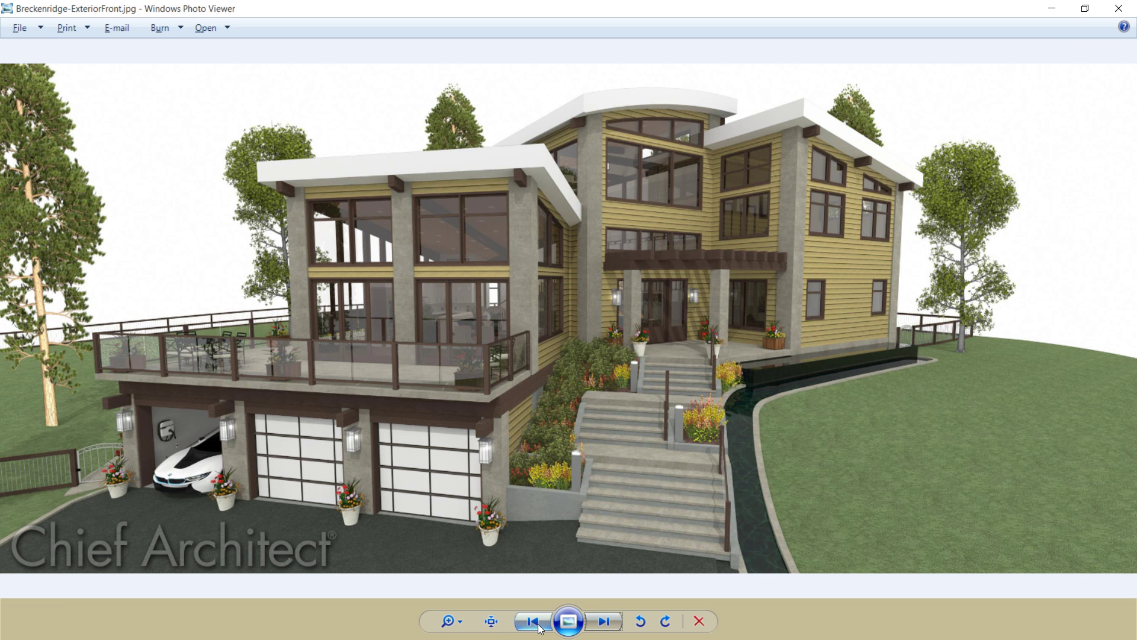
click(536, 623)
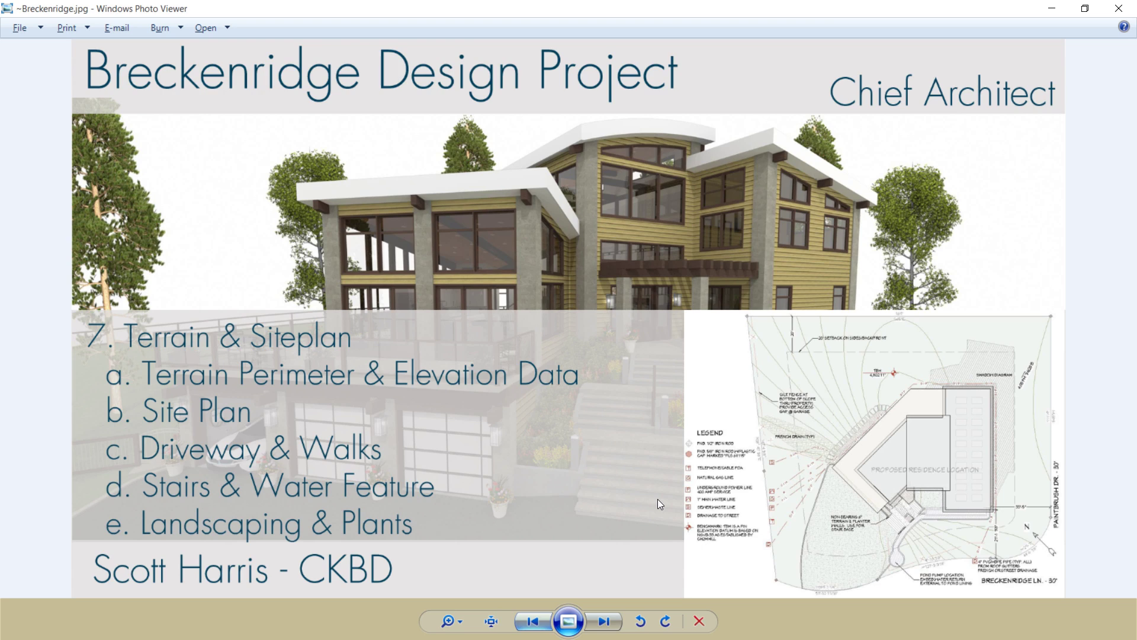